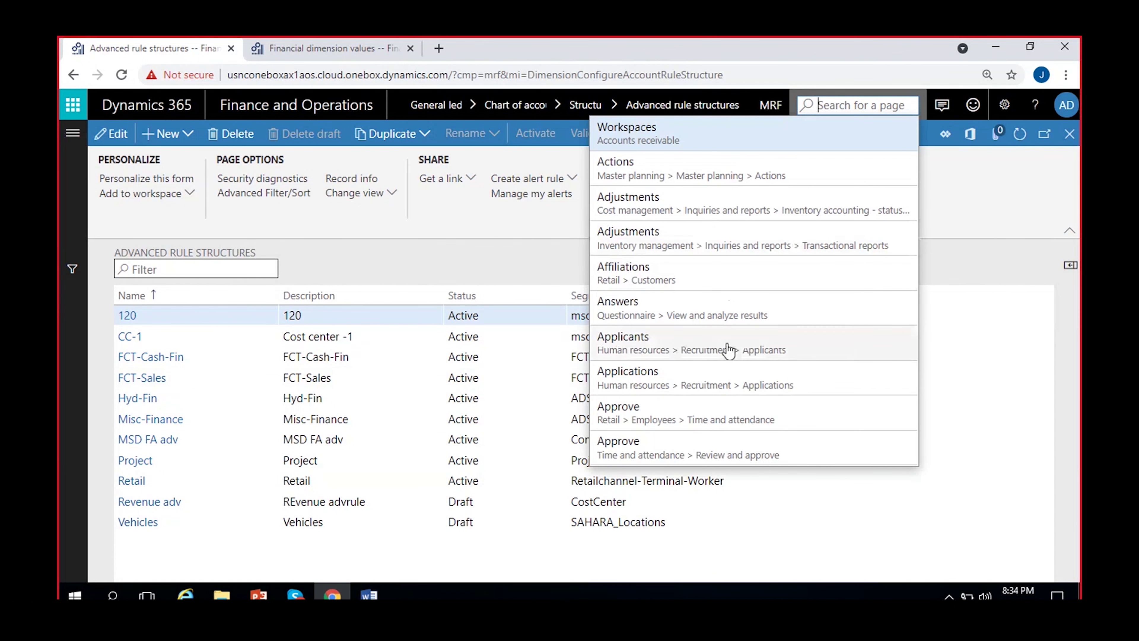
Create a new advanced rule structure with both its name and description set to Pettycash-Fin
{"action": "left_click", "coordinate": [1011, 190]}
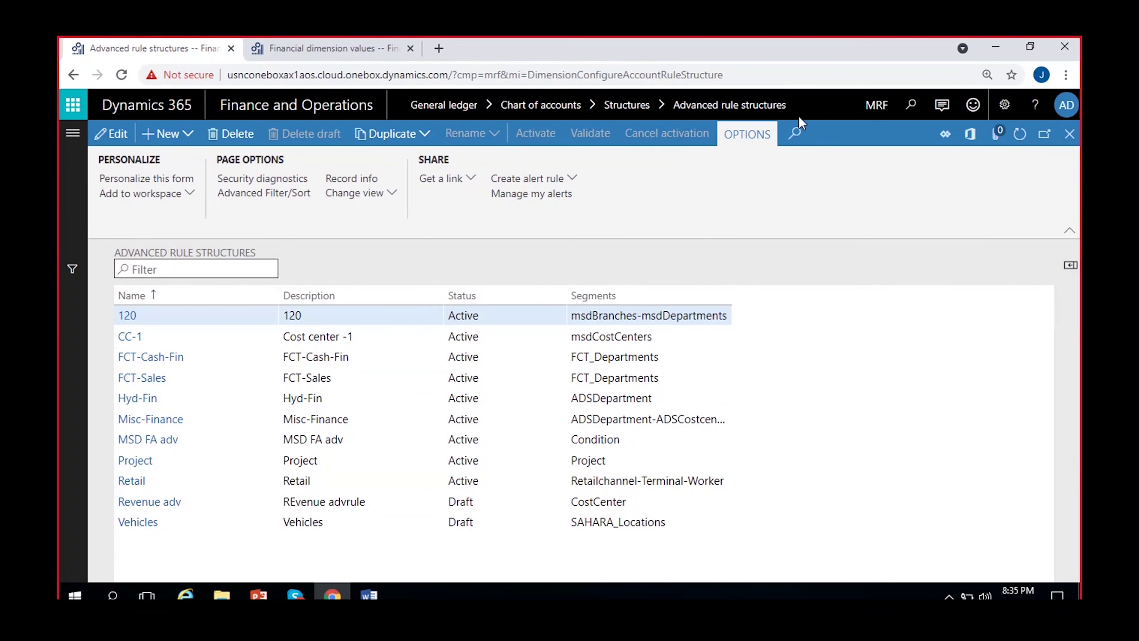
{"action": "left_click", "coordinate": [174, 136]}
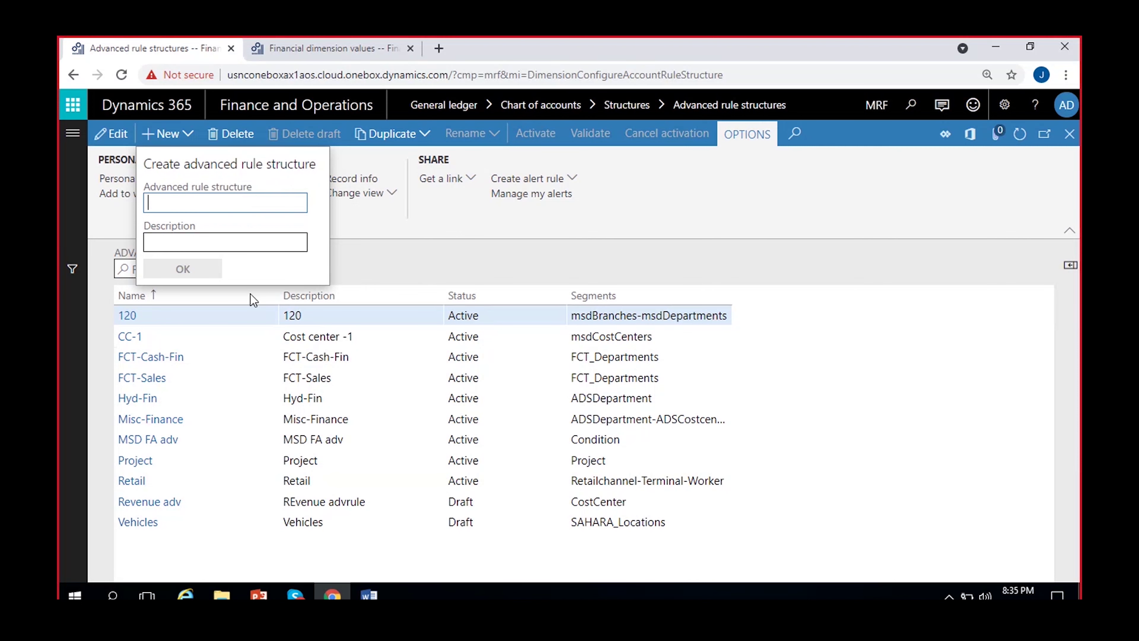
{"action": "mouse_move", "coordinate": [367, 595]}
{"action": "left_click", "coordinate": [327, 553]}
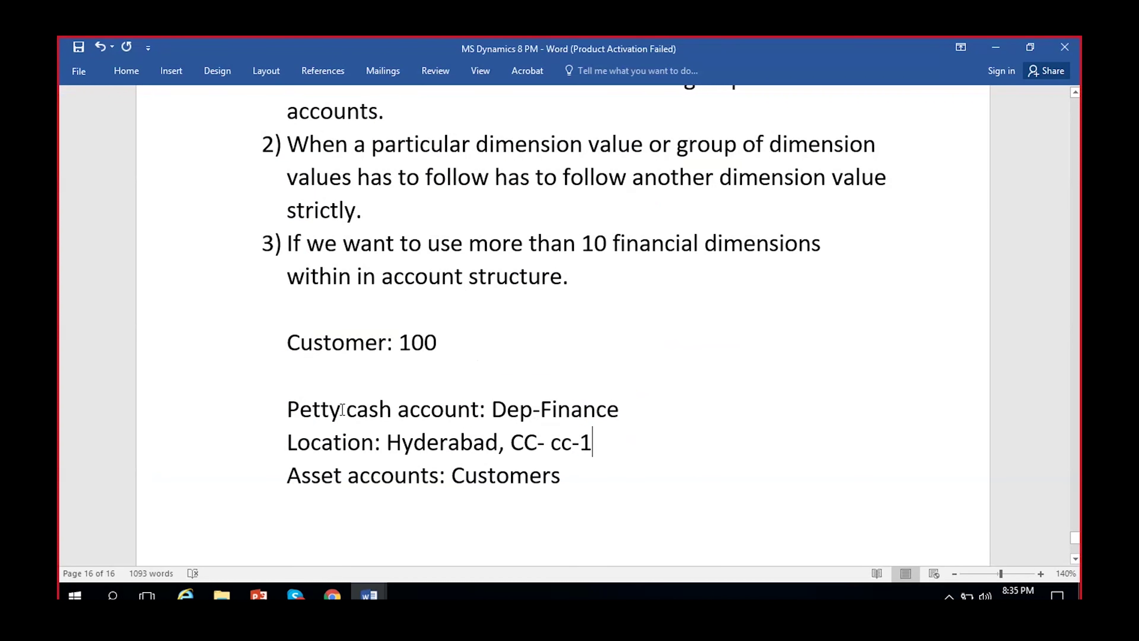
{"action": "left_click", "coordinate": [996, 47]}
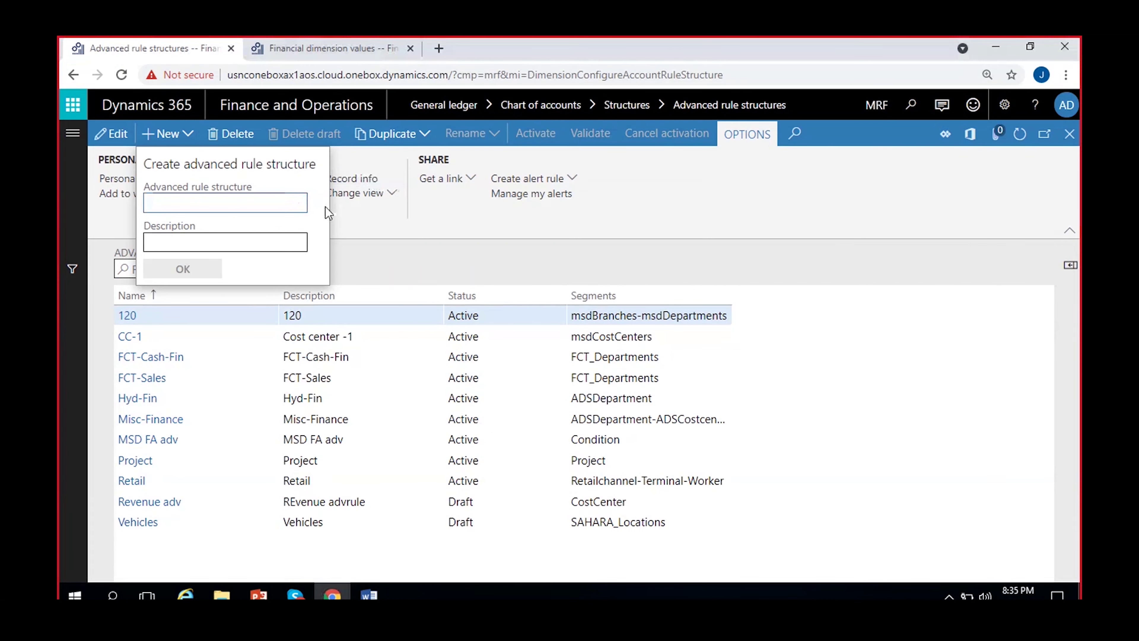
{"action": "type", "text": "Pett"}
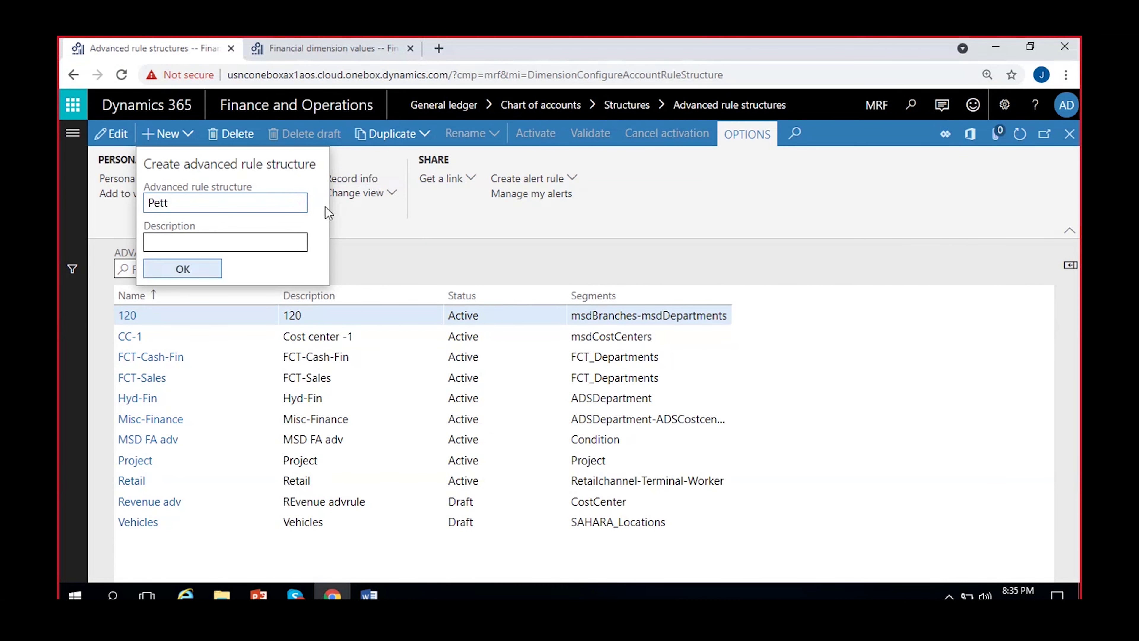
{"action": "type", "text": "ycash-Fin"}
{"action": "key", "text": "ctrl+a"}
{"action": "key", "text": "ctrl+c"}
{"action": "left_click", "coordinate": [234, 247]}
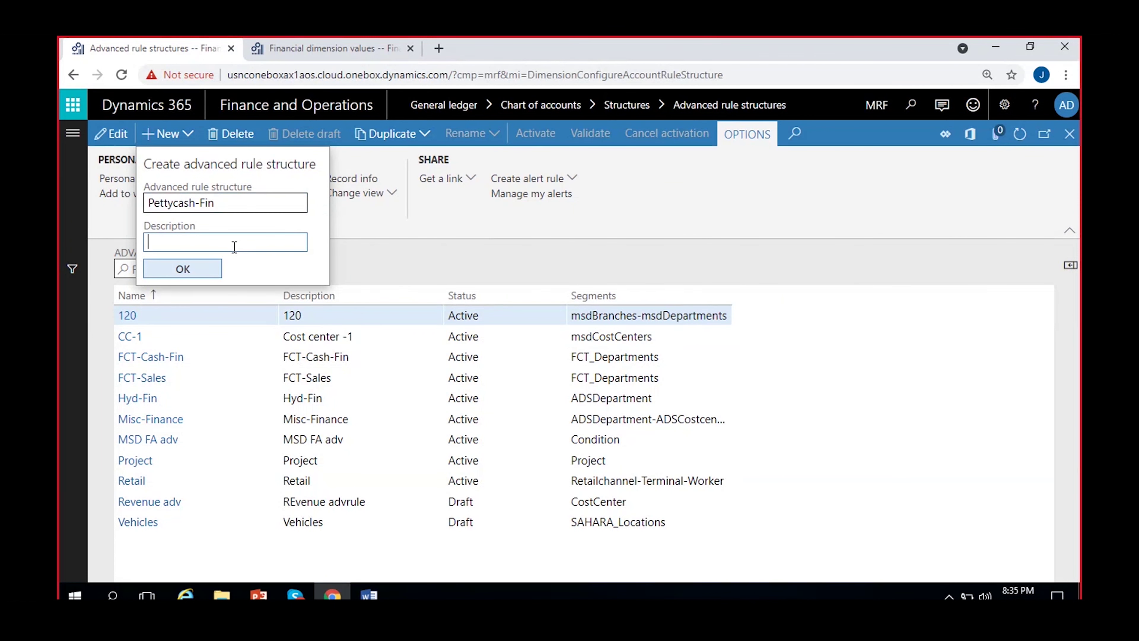
{"action": "key", "text": "ctrl+v"}
{"action": "left_click", "coordinate": [193, 268]}
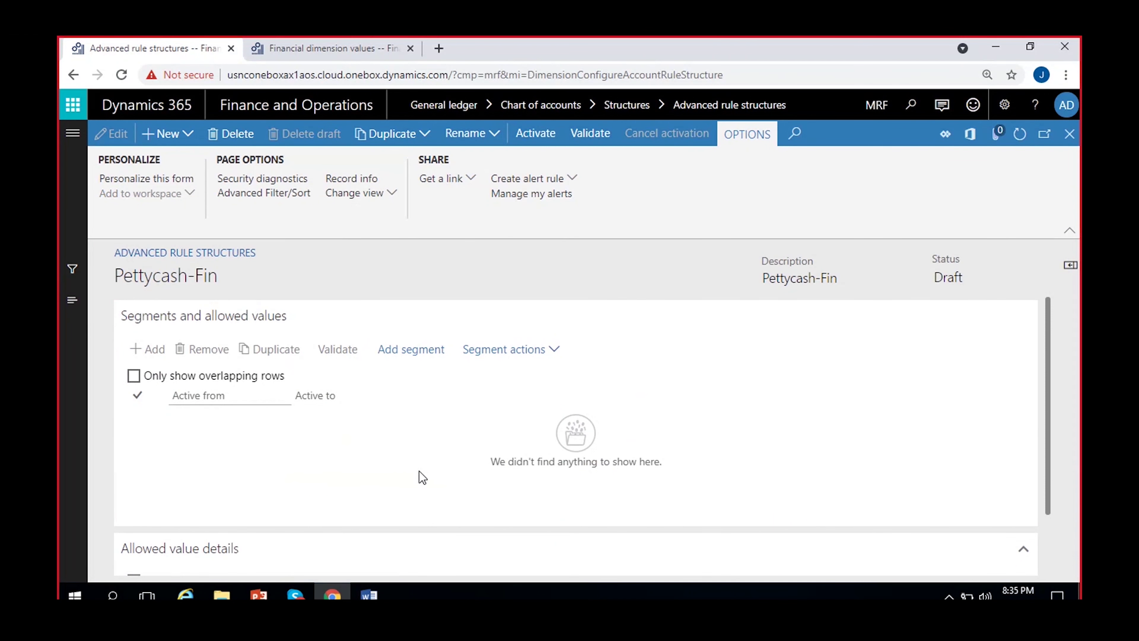
Add the MRF_Department financial dimension as a segment of the Pettycash-Fin rule structure
{"action": "scroll", "coordinate": [272, 459], "scroll_direction": "down", "scroll_amount": 2}
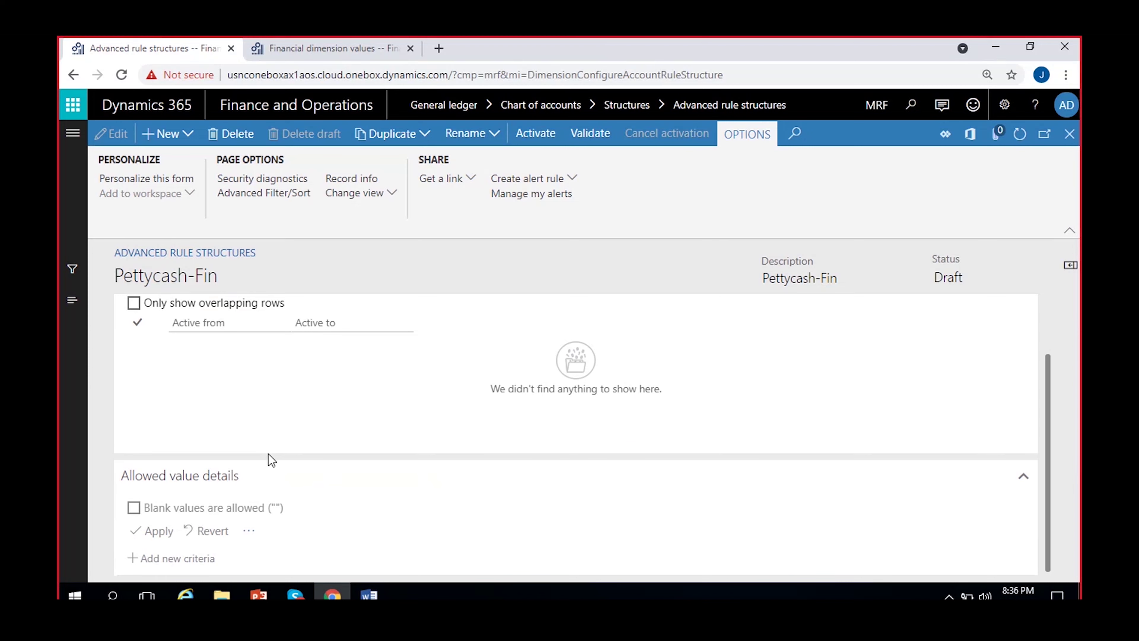
{"action": "scroll", "coordinate": [203, 432], "scroll_direction": "up", "scroll_amount": 2}
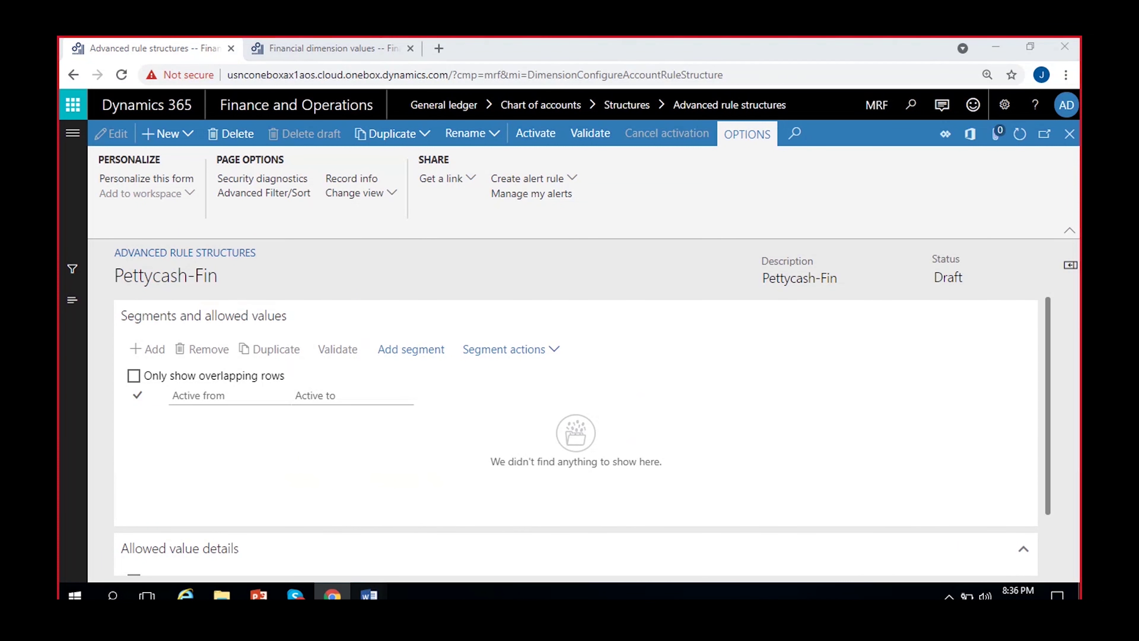
{"action": "mouse_move", "coordinate": [369, 595]}
{"action": "left_click", "coordinate": [237, 548]}
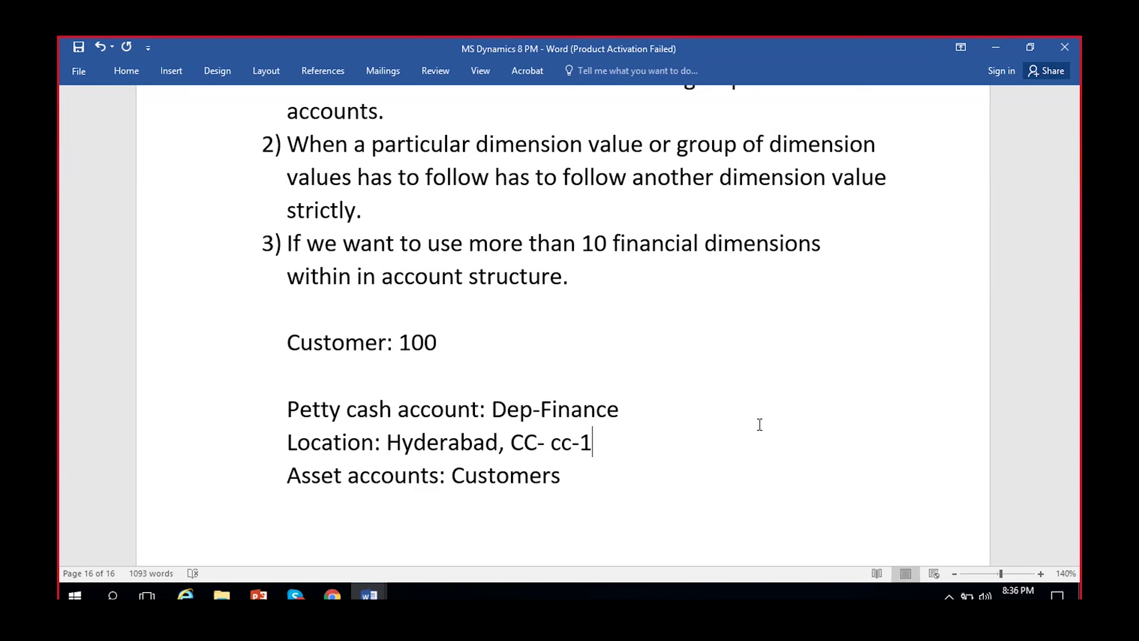
{"action": "left_click", "coordinate": [993, 47]}
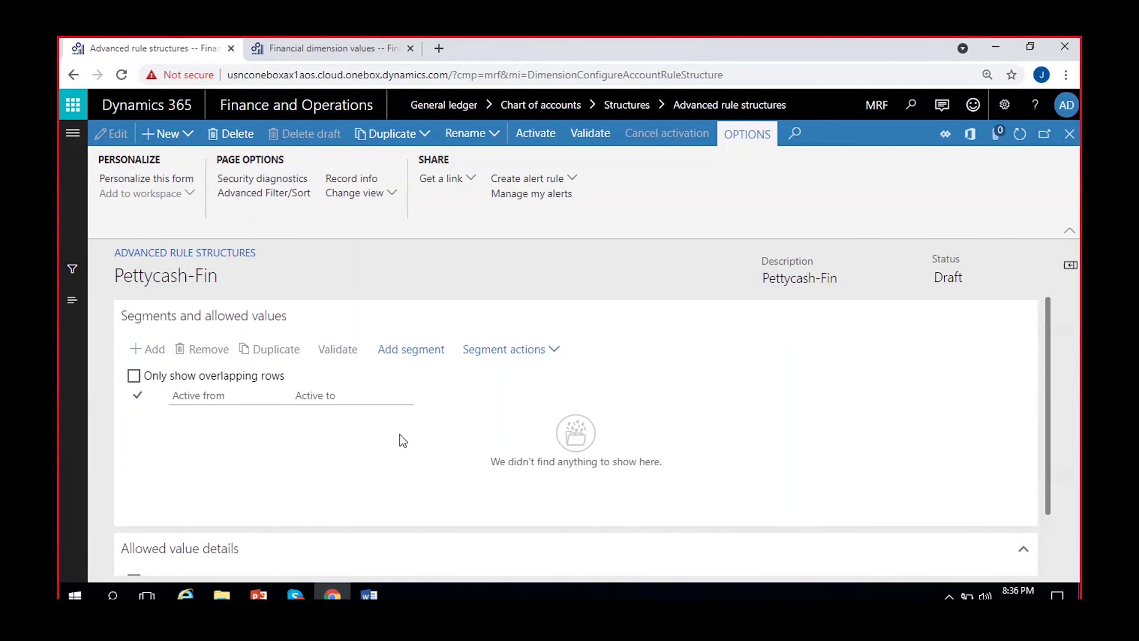
{"action": "left_click", "coordinate": [415, 359]}
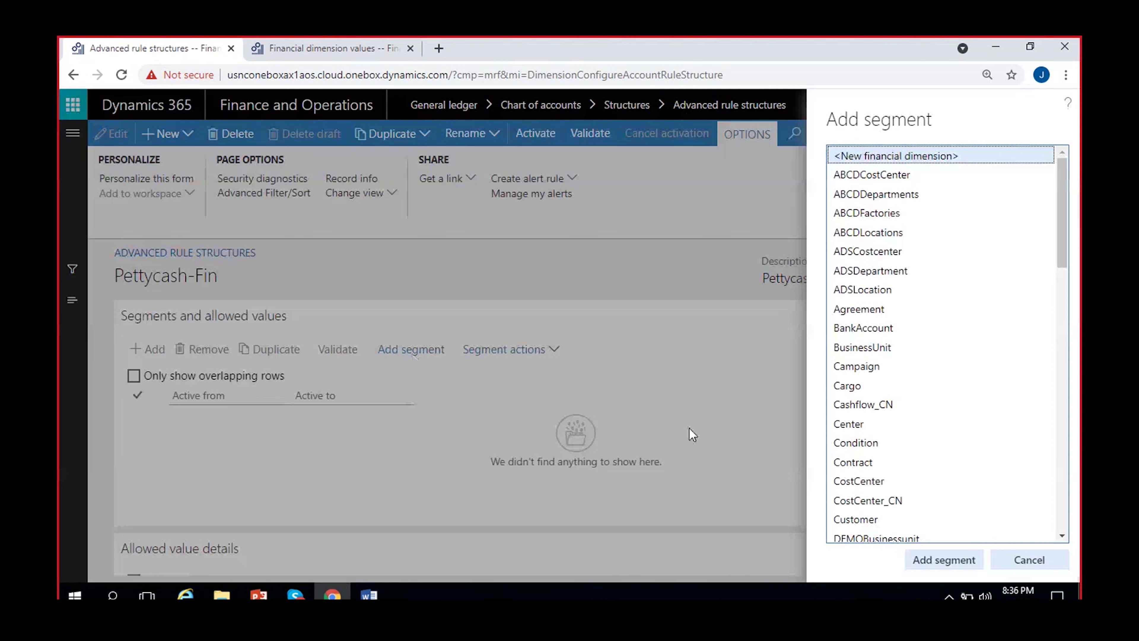
{"action": "scroll", "coordinate": [871, 381], "scroll_direction": "down", "scroll_amount": 10}
{"action": "left_click", "coordinate": [870, 380]}
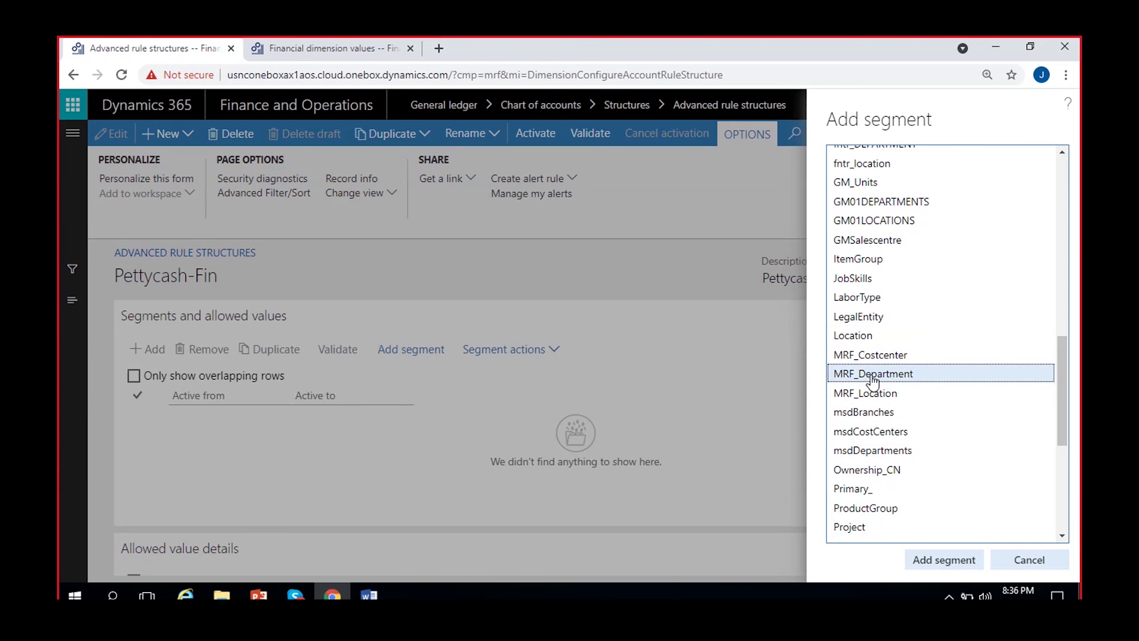
{"action": "left_click", "coordinate": [925, 560]}
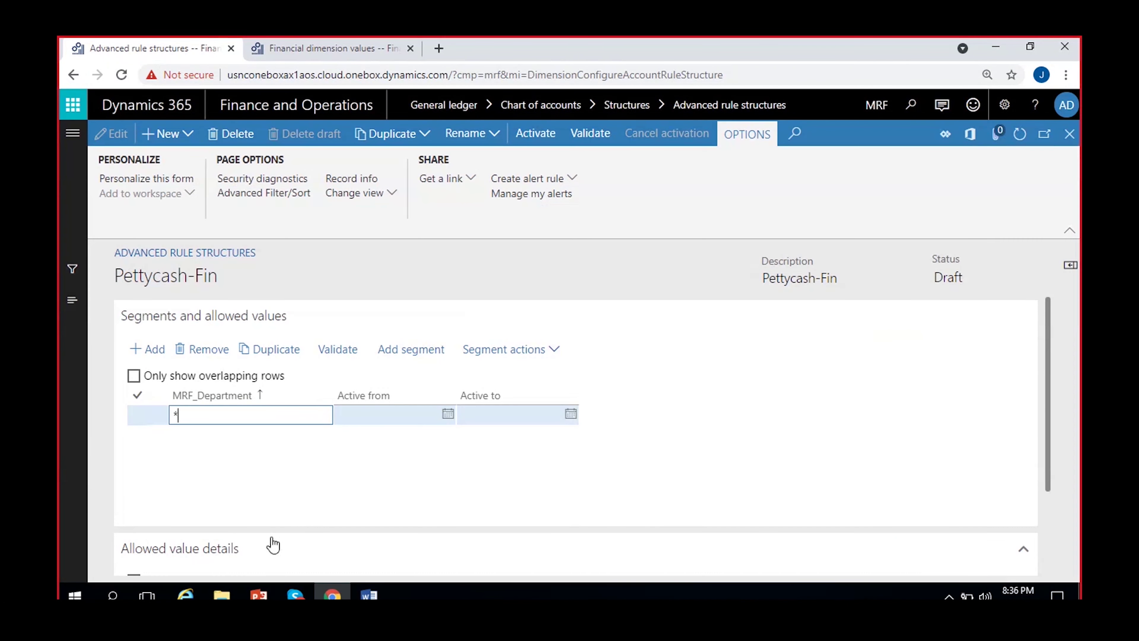
Set the MRF_Department allowed values to "";* so that blank and any values are permitted
{"action": "left_click", "coordinate": [229, 416]}
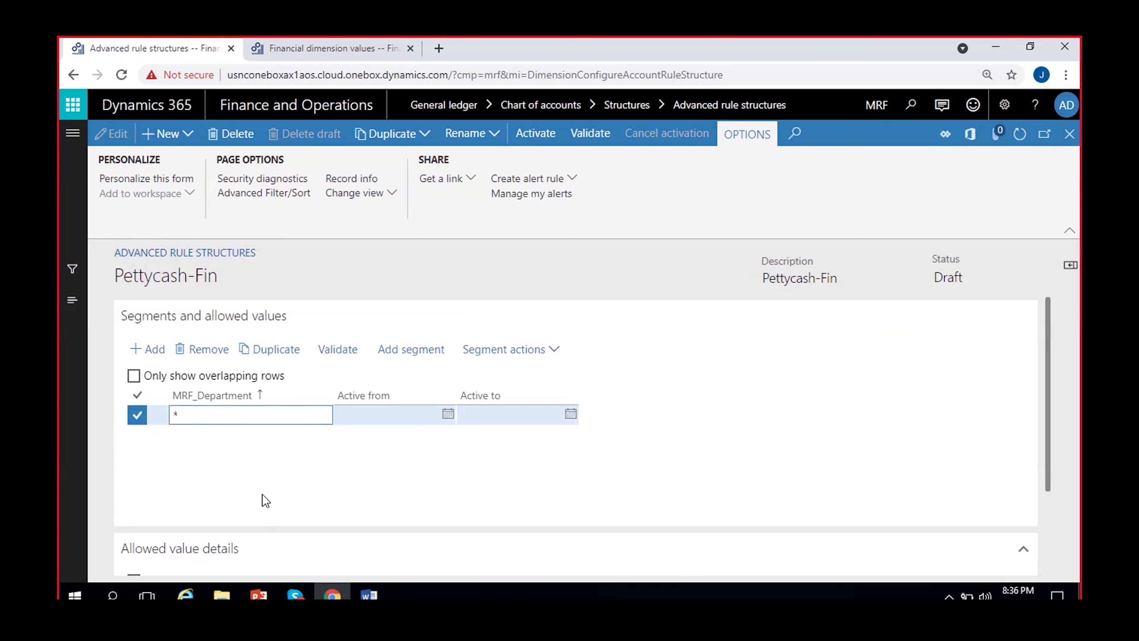
{"action": "left_click", "coordinate": [273, 476]}
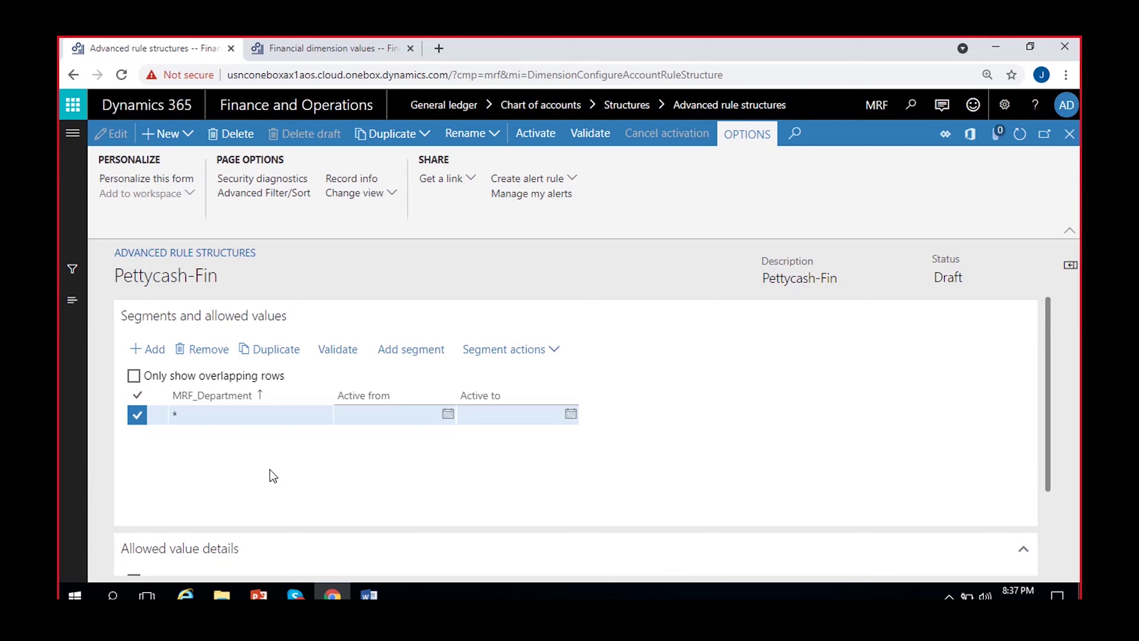
{"action": "type", "text": "\"\";*"}
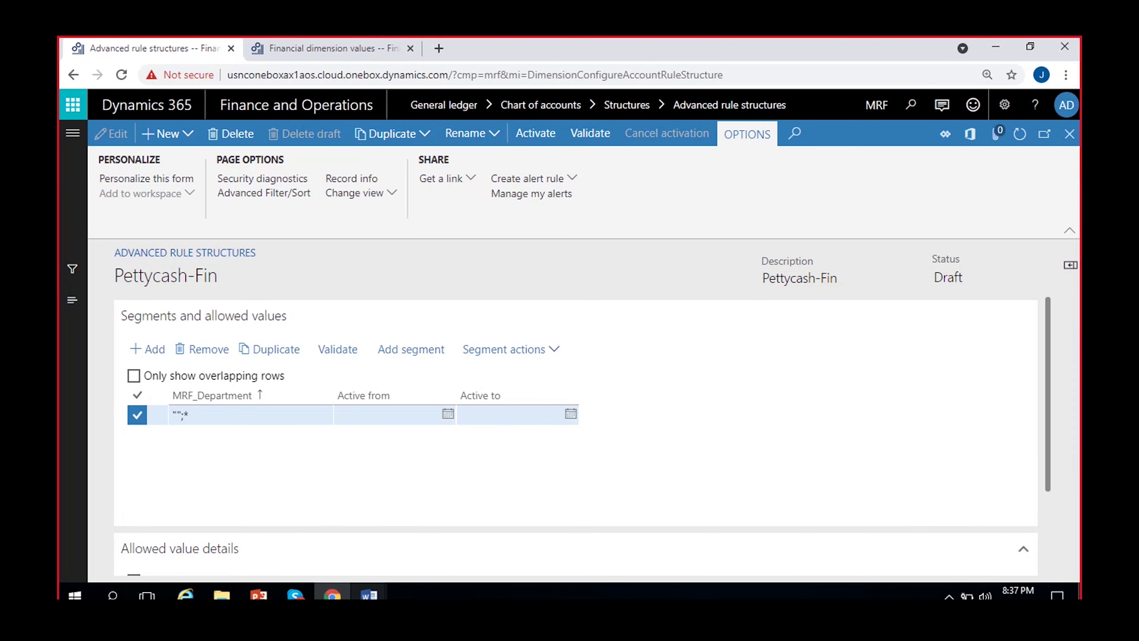
Look up the Finance department's dimension value and set the MRF_Department allowed value to 200
{"action": "left_click", "coordinate": [369, 595]}
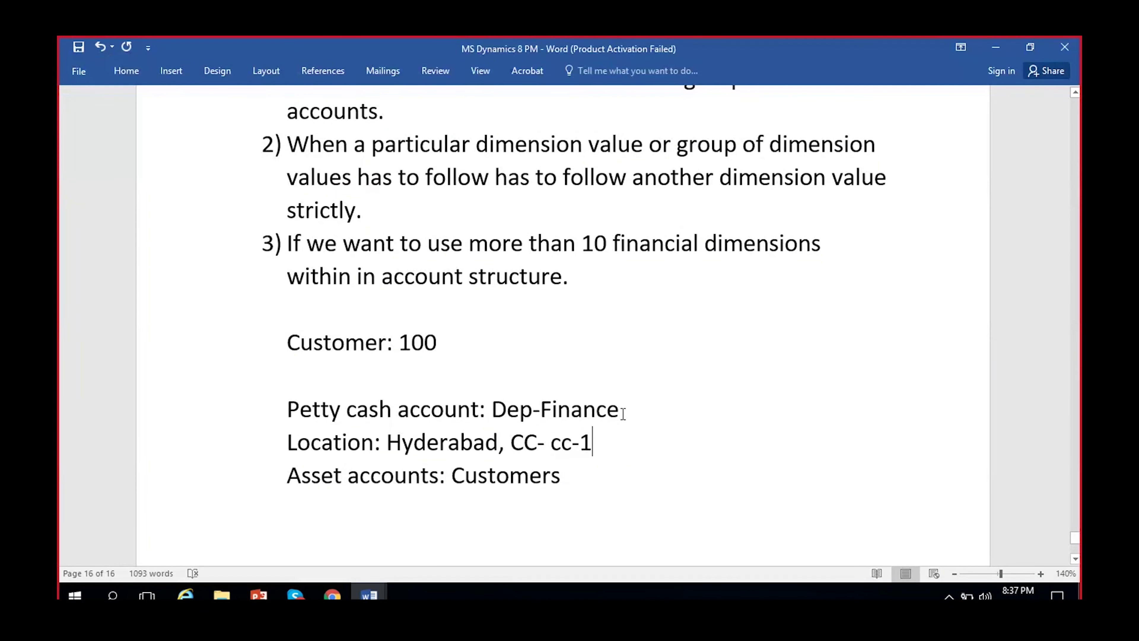
{"action": "left_click", "coordinate": [992, 47]}
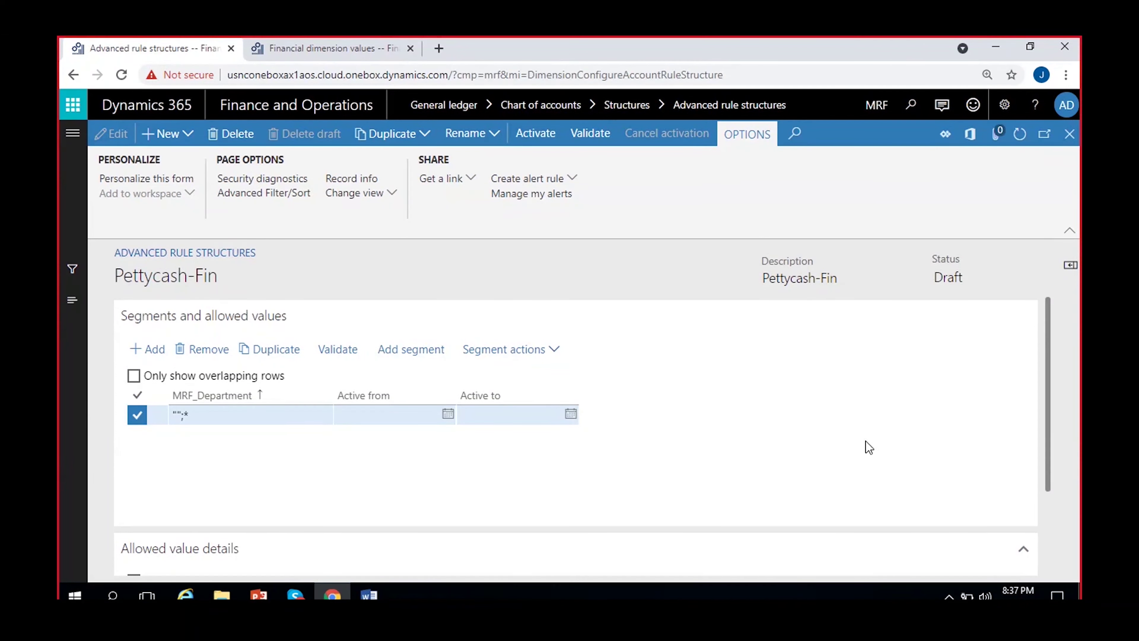
{"action": "left_click", "coordinate": [266, 416]}
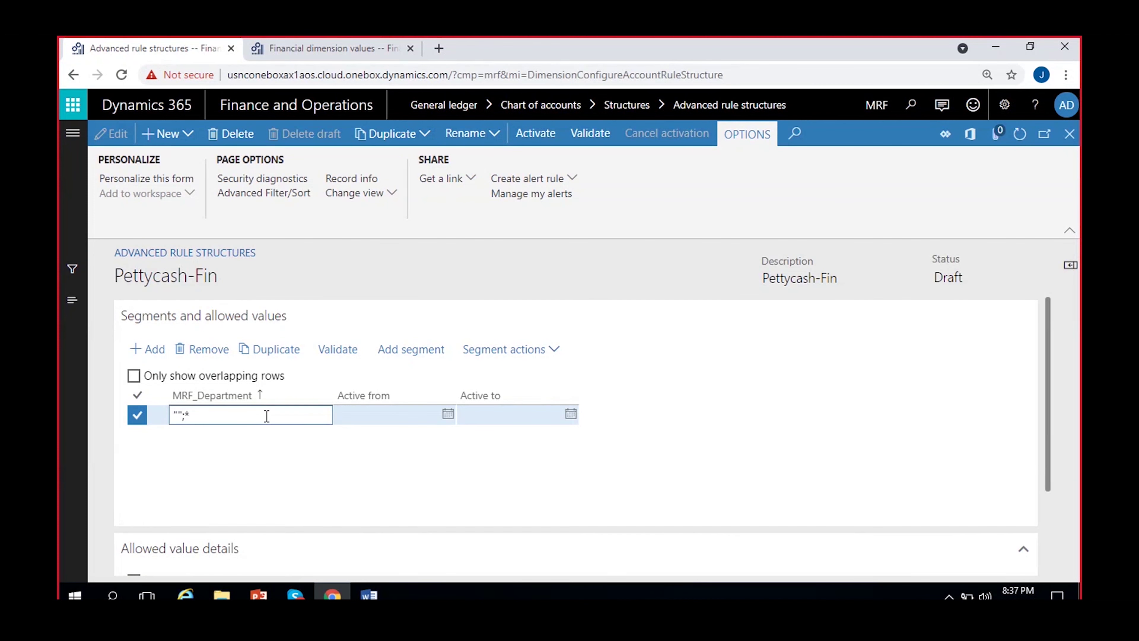
{"action": "key", "text": "BackSpace"}
{"action": "key", "text": "BackSpace"}
{"action": "key", "text": "BackSpace"}
{"action": "key", "text": "BackSpace"}
{"action": "left_click", "coordinate": [366, 45]}
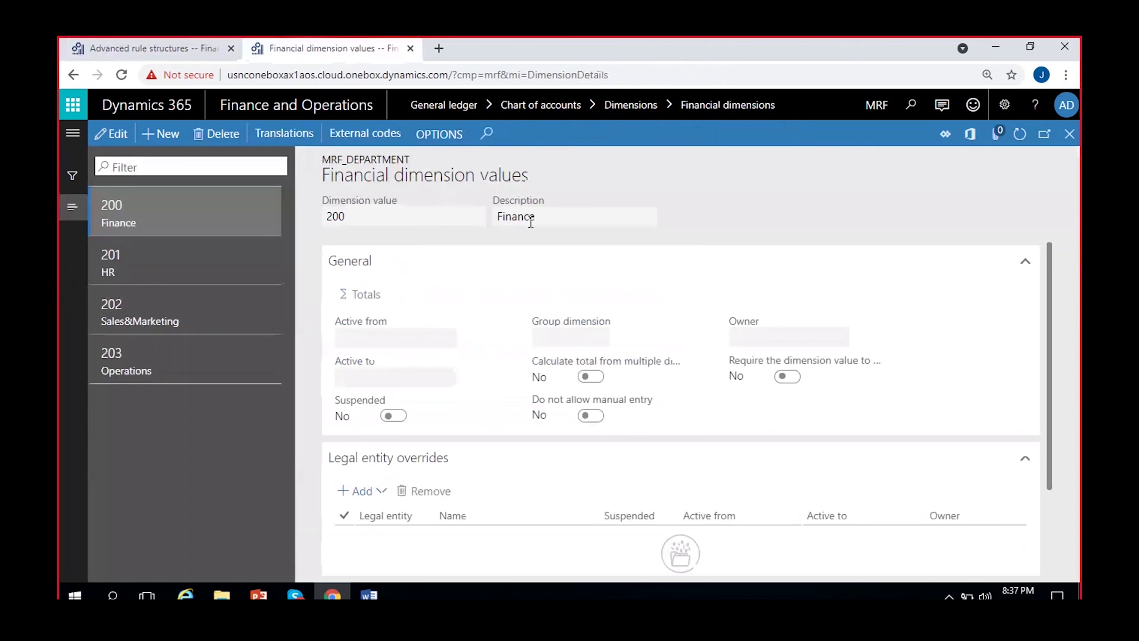
{"action": "left_click", "coordinate": [348, 218]}
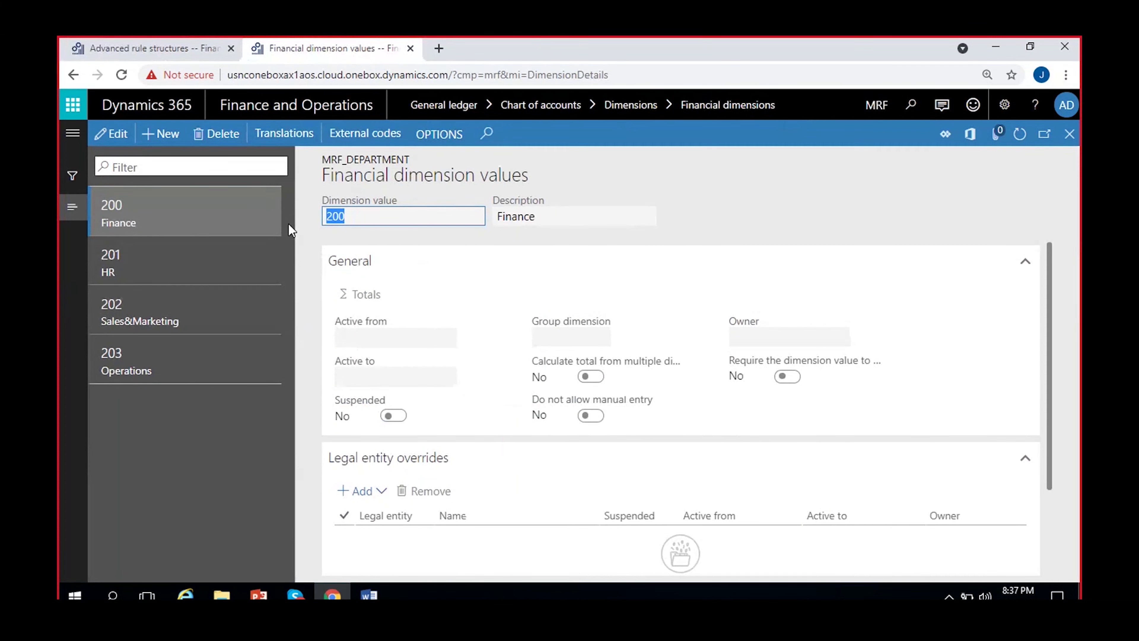
{"action": "left_click", "coordinate": [181, 53]}
{"action": "left_click", "coordinate": [212, 411]}
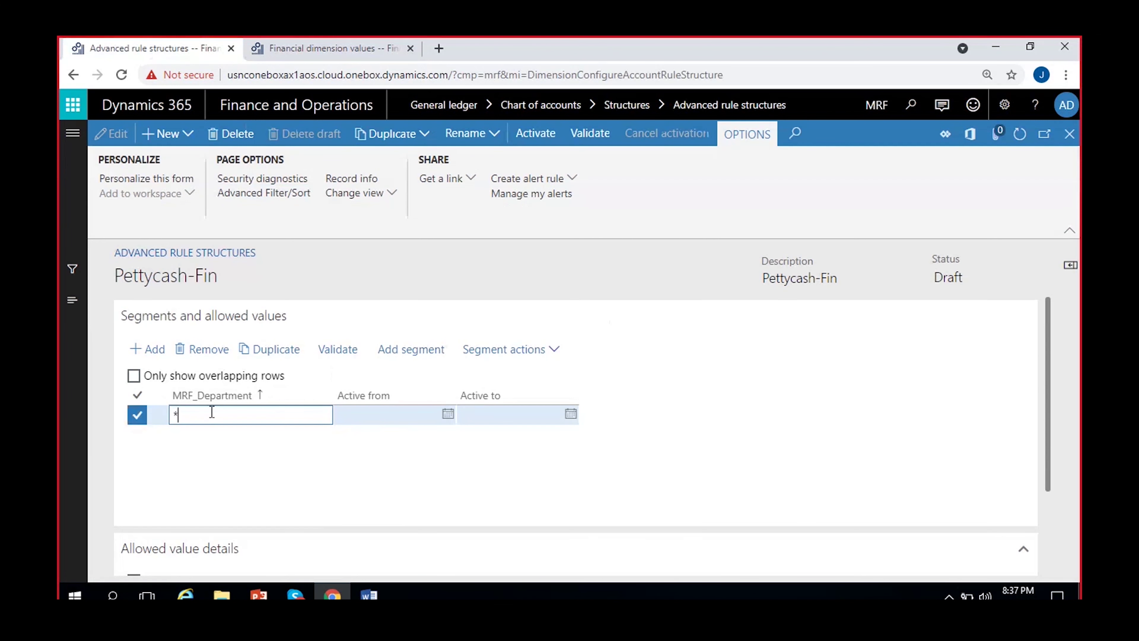
{"action": "key", "text": "BackSpace"}
{"action": "type", "text": "200"}
{"action": "left_click", "coordinate": [725, 447]}
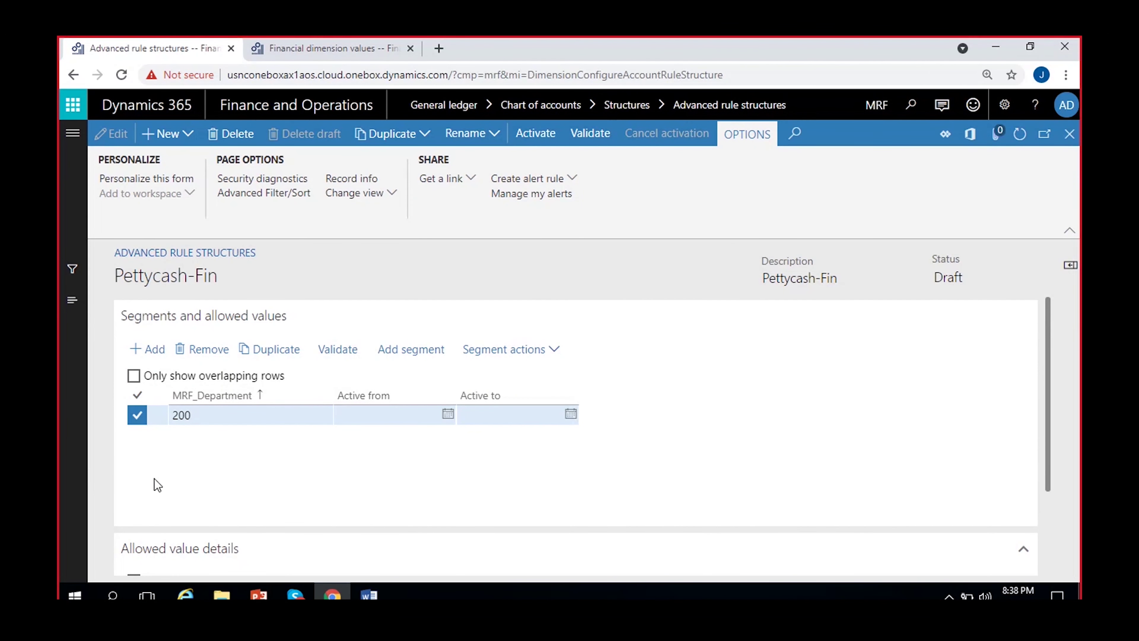
{"action": "scroll", "coordinate": [232, 474], "scroll_direction": "down", "scroll_amount": 2}
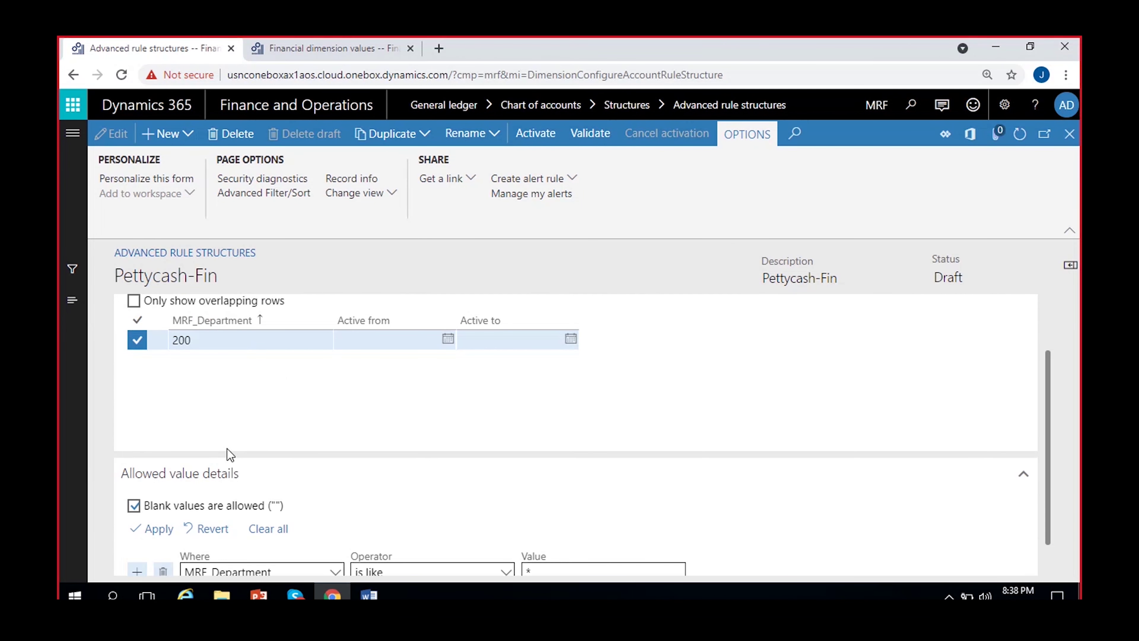
{"action": "scroll", "coordinate": [255, 426], "scroll_direction": "up", "scroll_amount": 2}
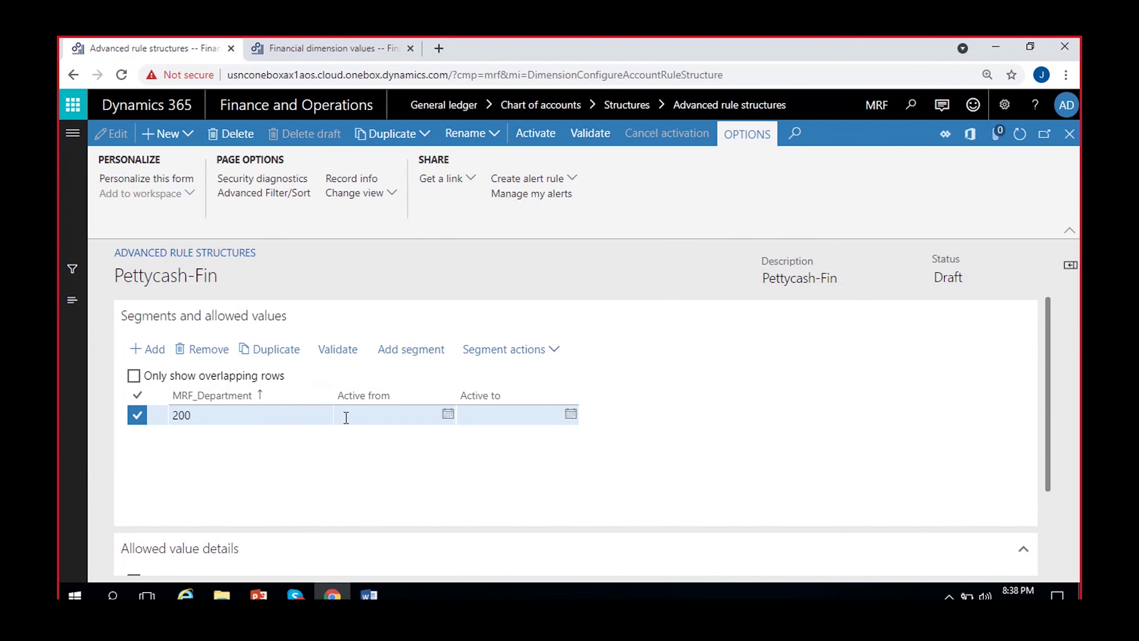
{"action": "left_click", "coordinate": [236, 416]}
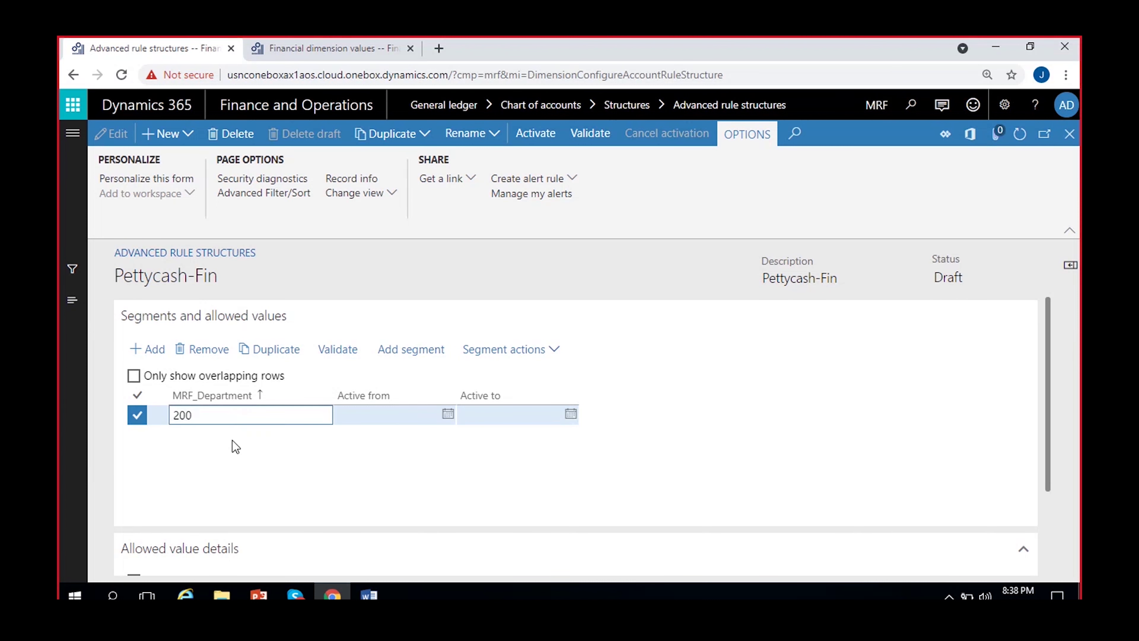
{"action": "left_click", "coordinate": [242, 416]}
{"action": "left_click", "coordinate": [326, 443]}
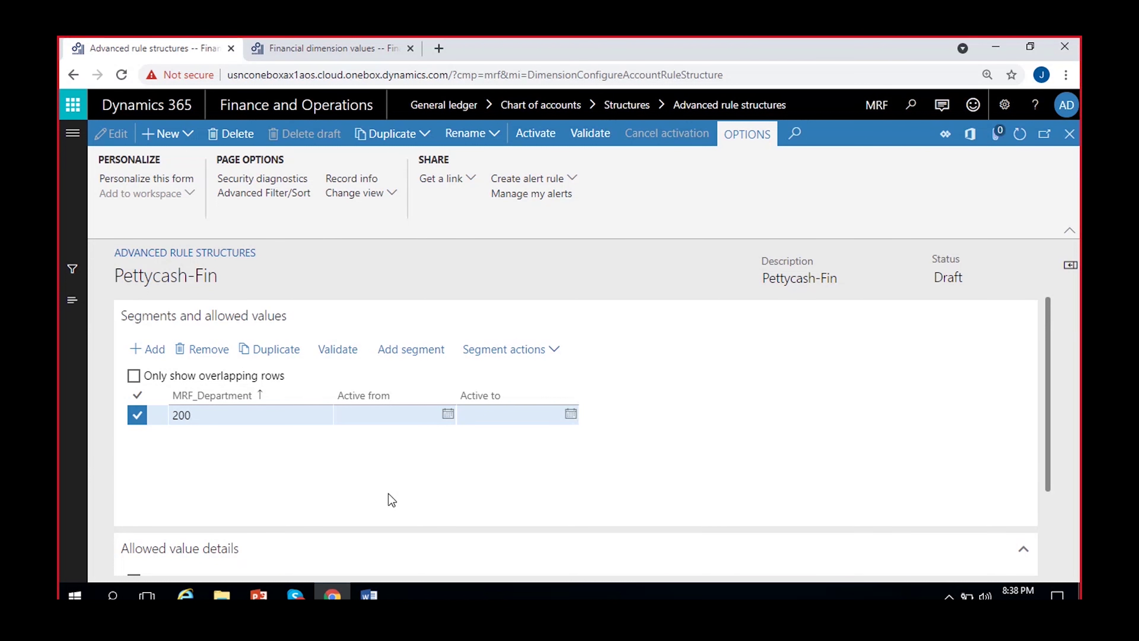
{"action": "left_click", "coordinate": [236, 417]}
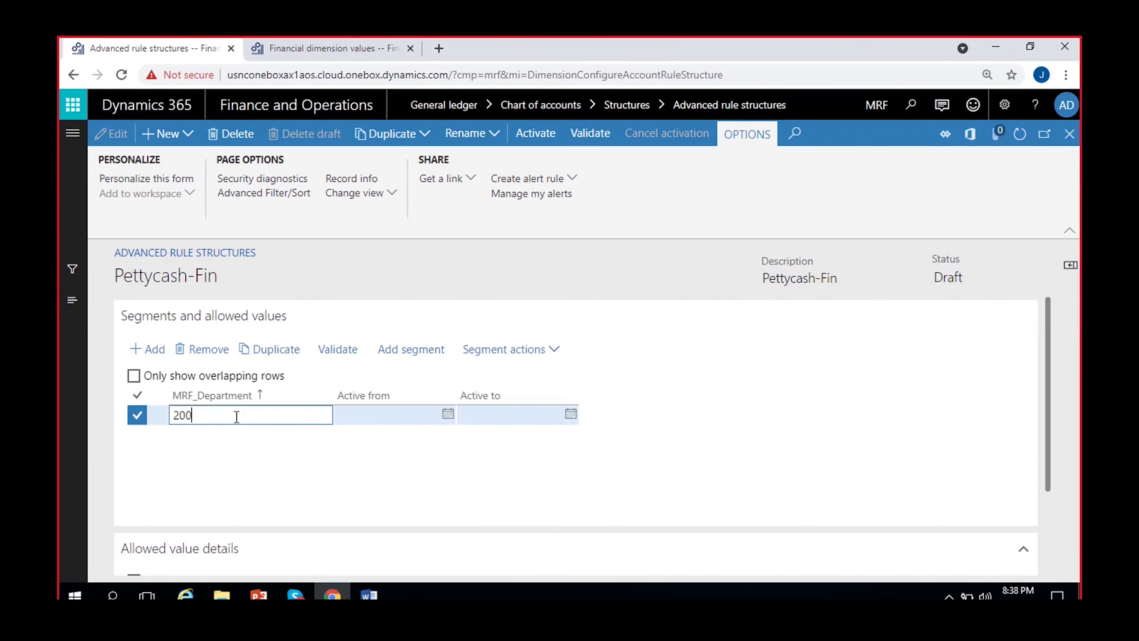
{"action": "left_click", "coordinate": [241, 453]}
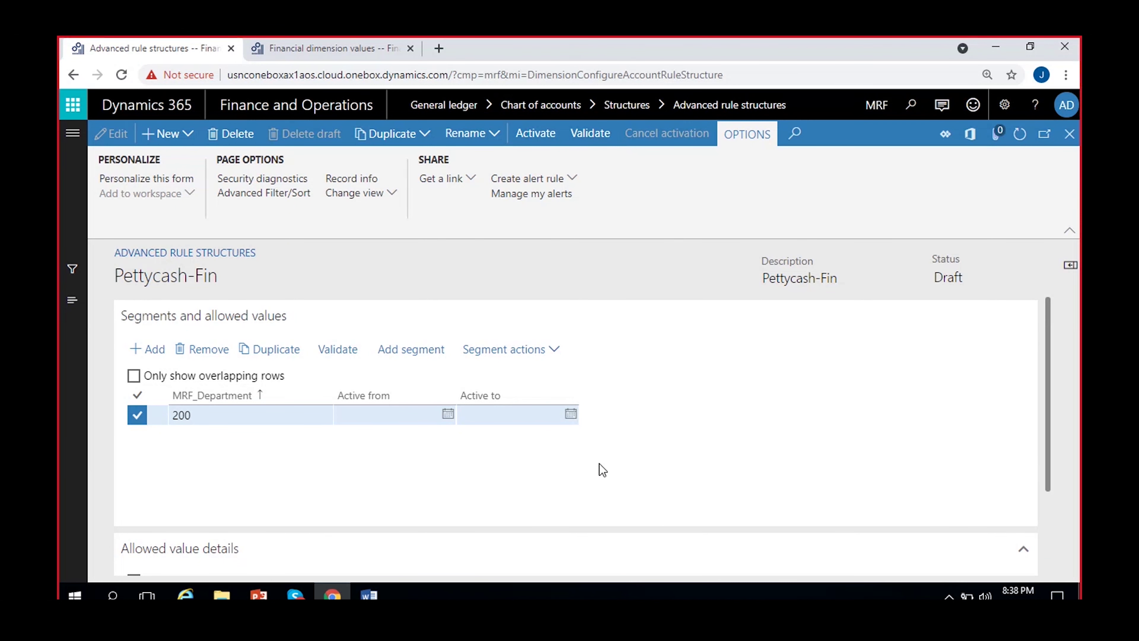
{"action": "left_click", "coordinate": [237, 415]}
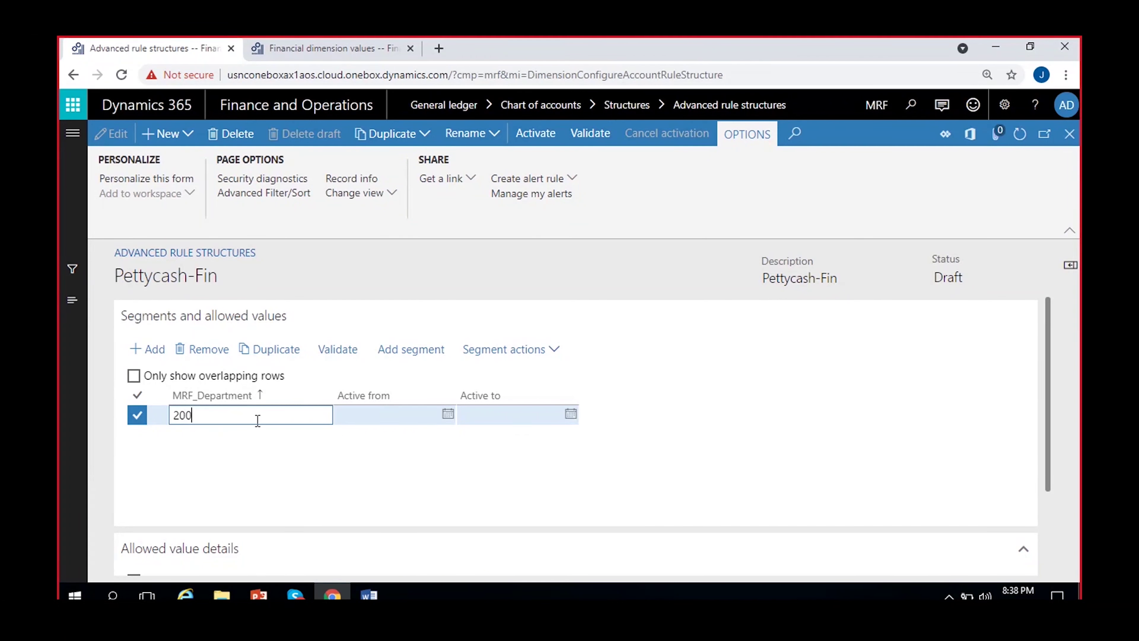
{"action": "left_click", "coordinate": [301, 466]}
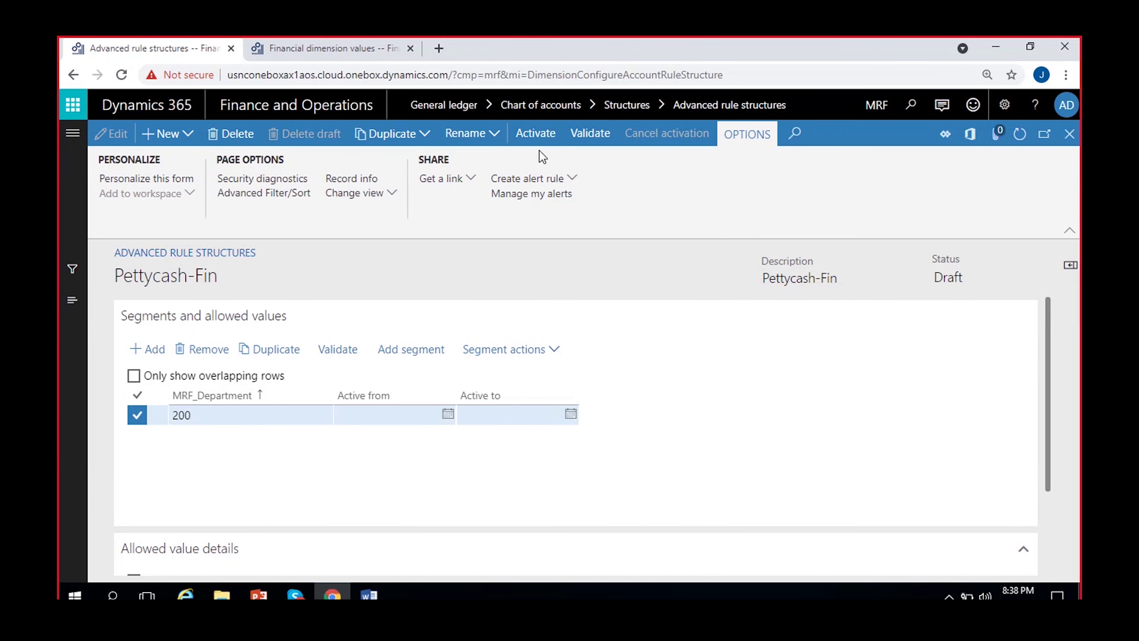
Activate the Pettycash-Fin advanced rule structure
{"action": "left_click", "coordinate": [541, 138]}
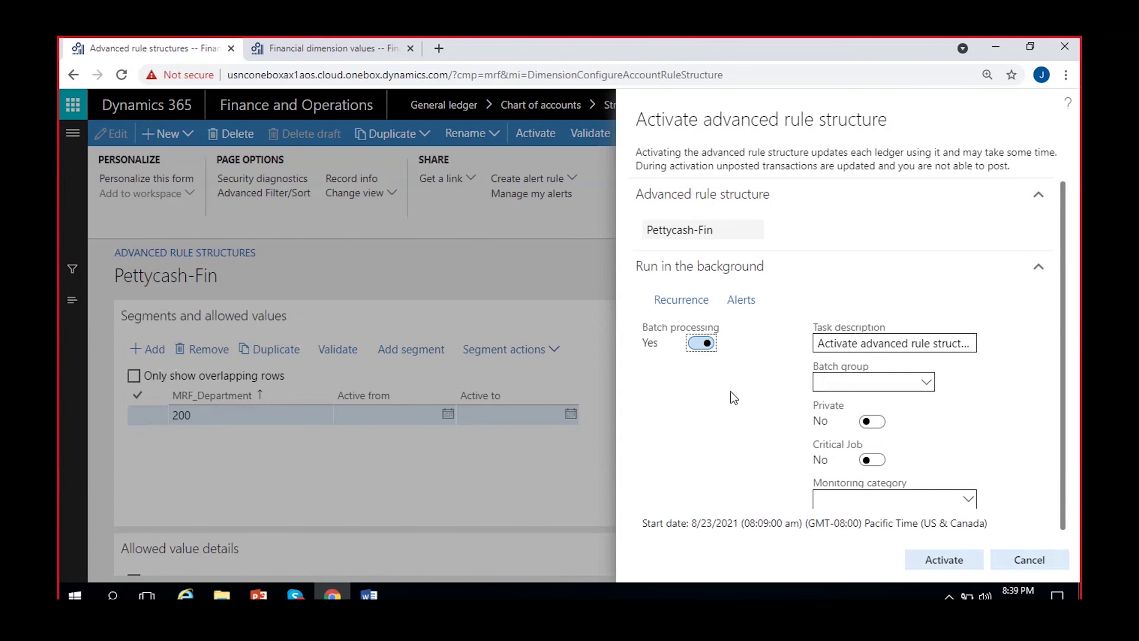
{"action": "left_click", "coordinate": [700, 344]}
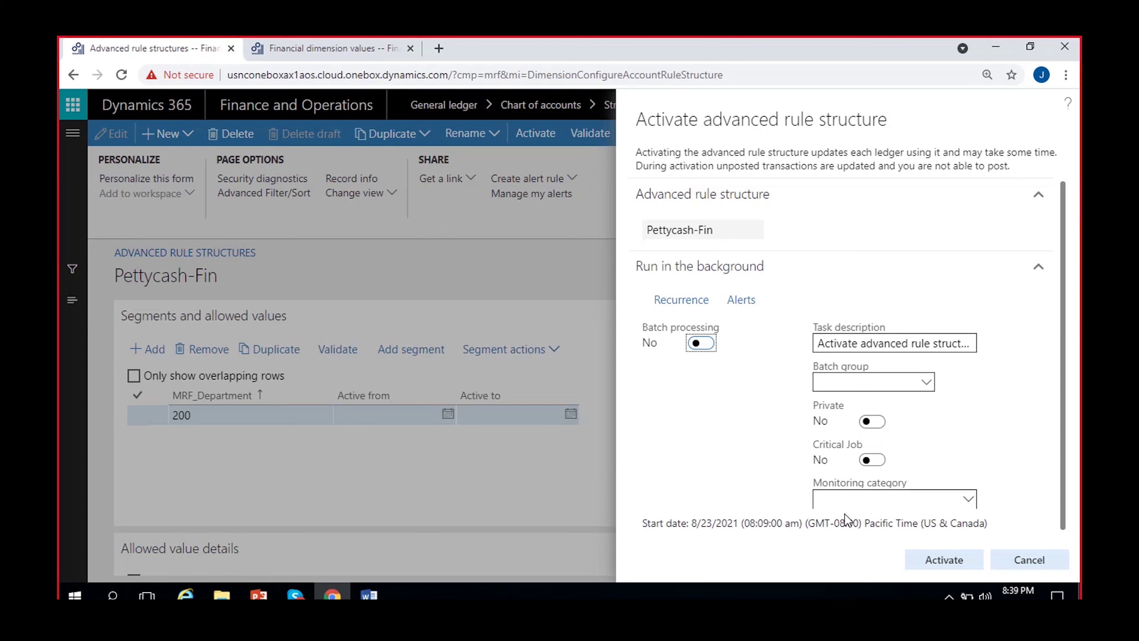
{"action": "left_click", "coordinate": [938, 560]}
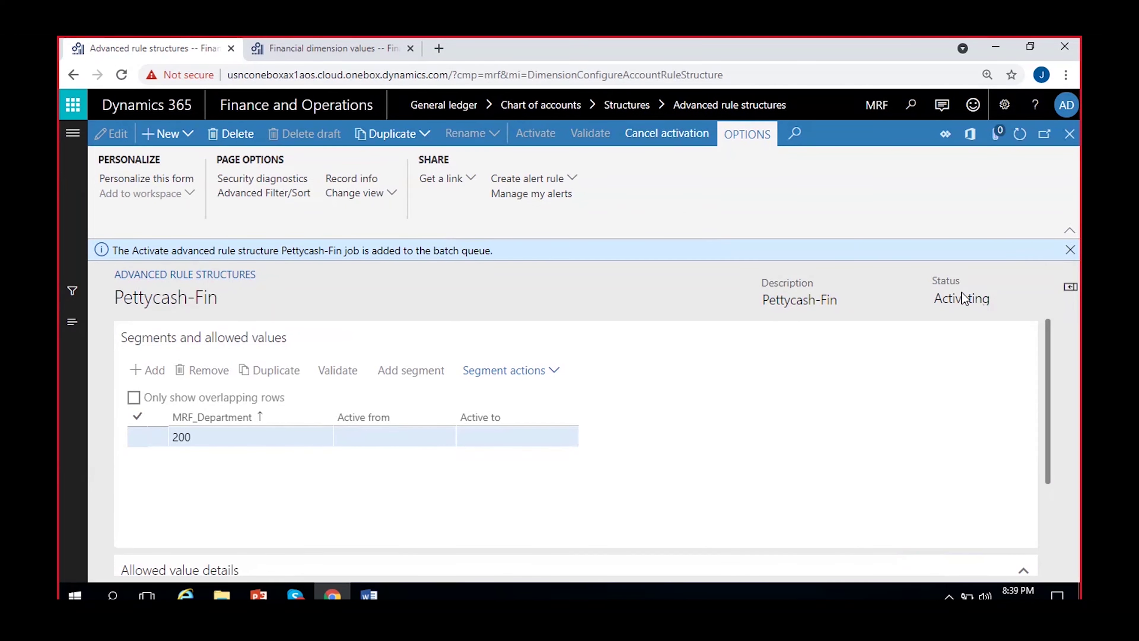
Refresh the advanced rule structure, return to the list to check Pettycash-Fin's activation status, and reopen its details
{"action": "left_click", "coordinate": [1069, 250]}
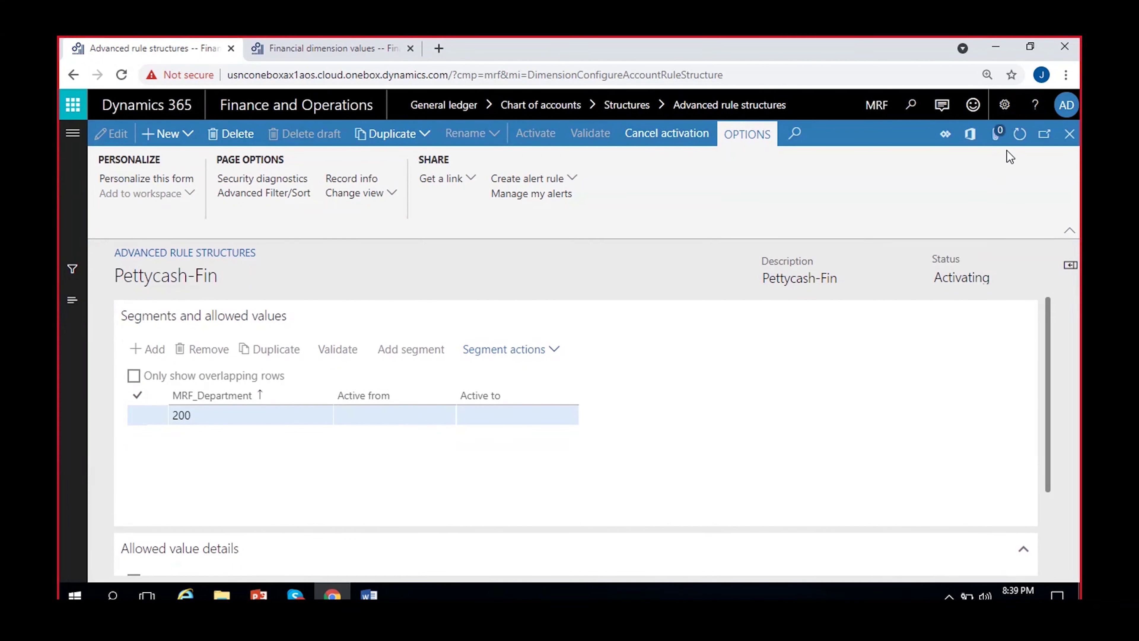
{"action": "left_click", "coordinate": [1020, 133]}
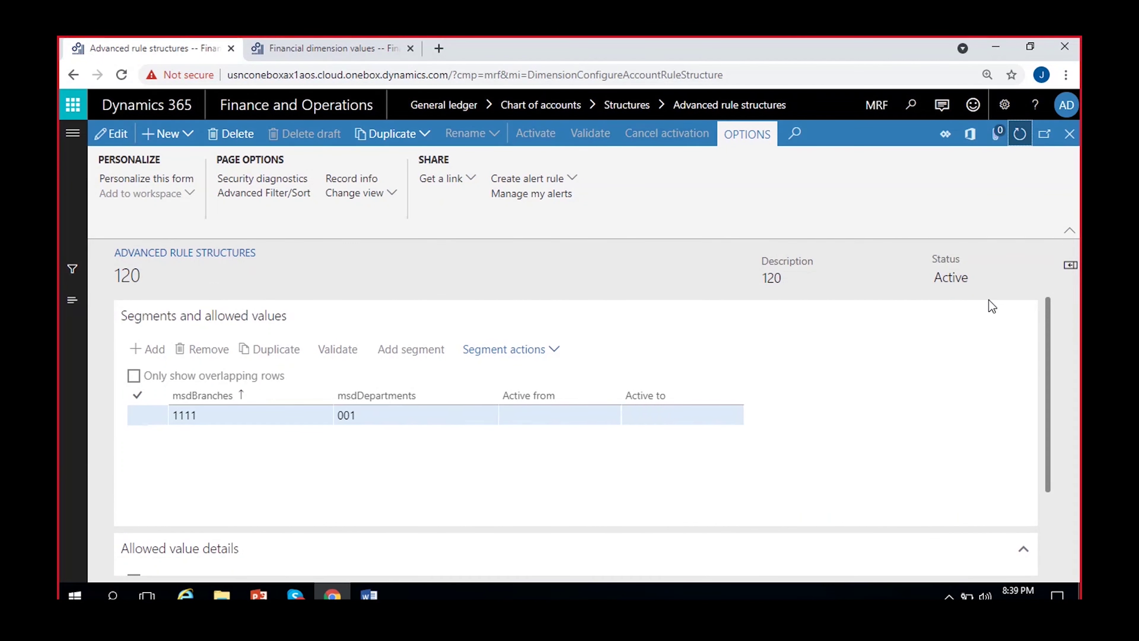
{"action": "left_click", "coordinate": [1064, 140]}
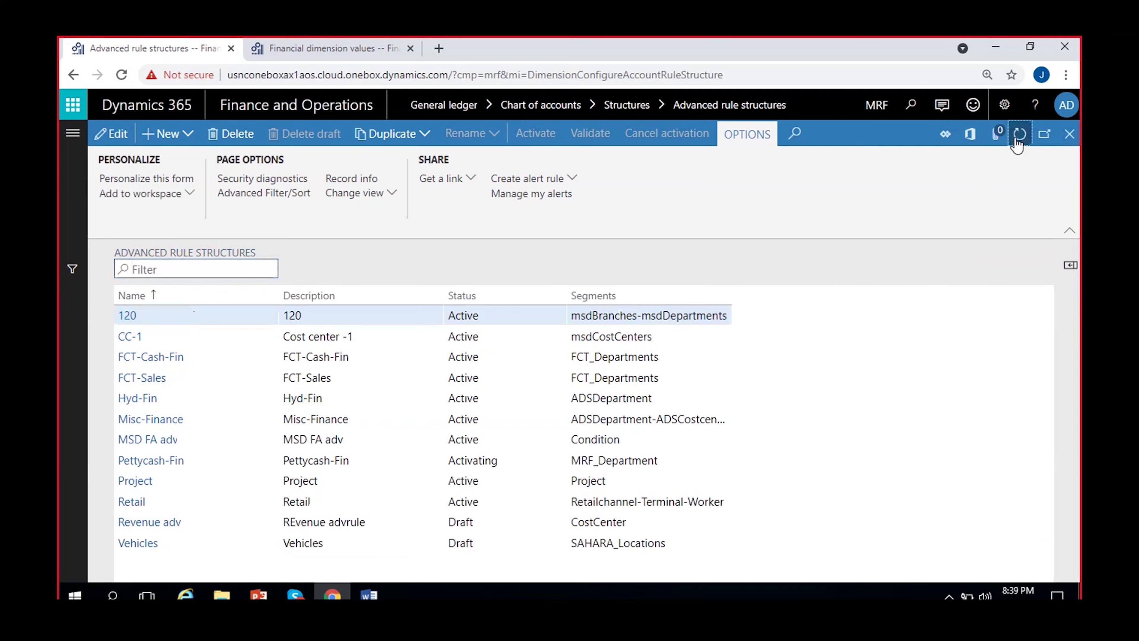
{"action": "left_click", "coordinate": [519, 451]}
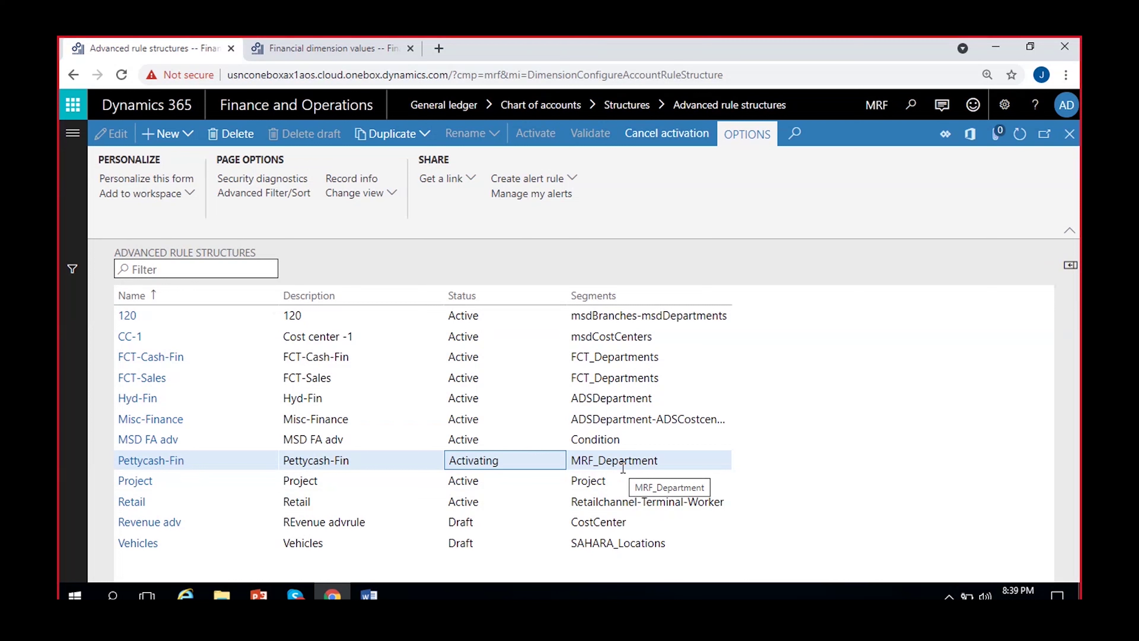
{"action": "left_click", "coordinate": [157, 461]}
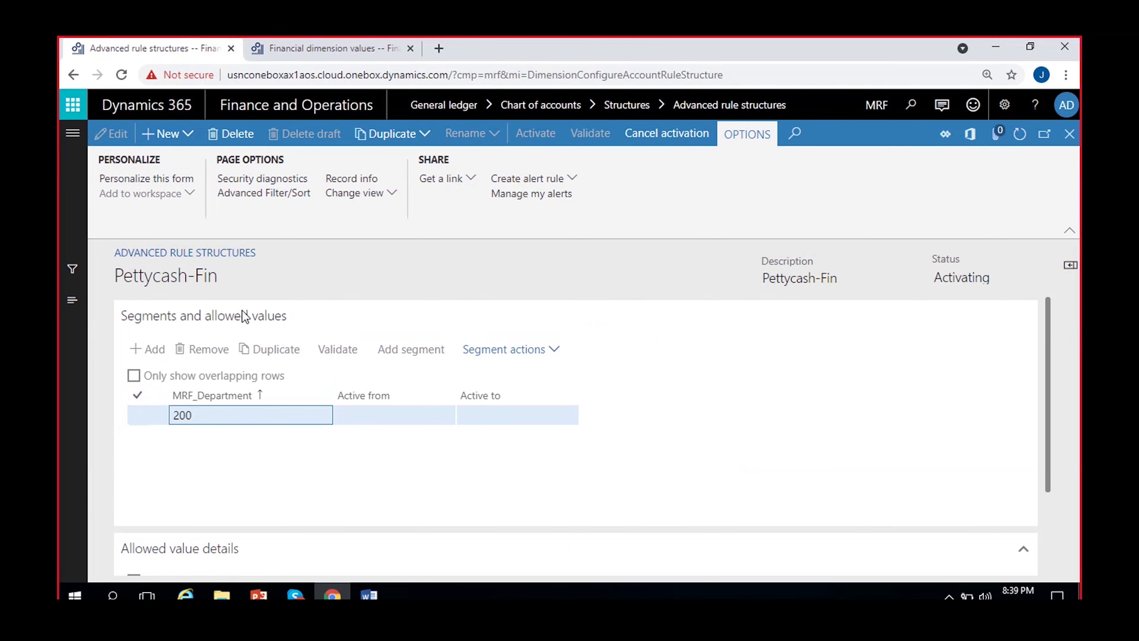
Compare the petty cash department requirement in the Word notes with the Finance dimension value and the Pettycash-Fin rule structure
{"action": "left_click", "coordinate": [369, 595]}
{"action": "left_click", "coordinate": [282, 487]}
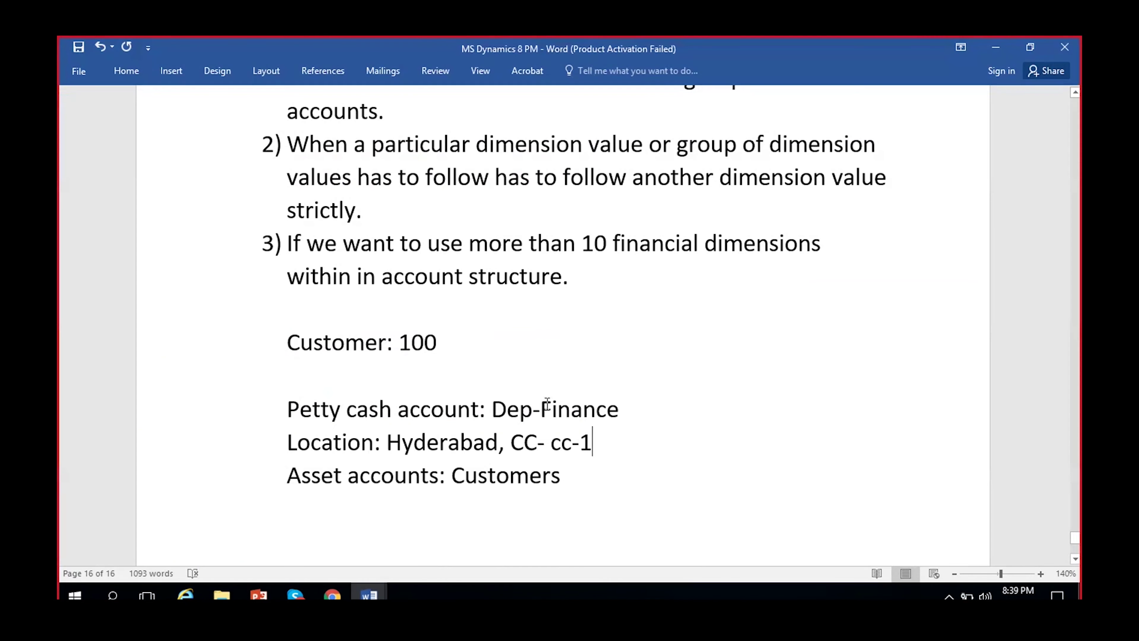
{"action": "left_click", "coordinate": [994, 48]}
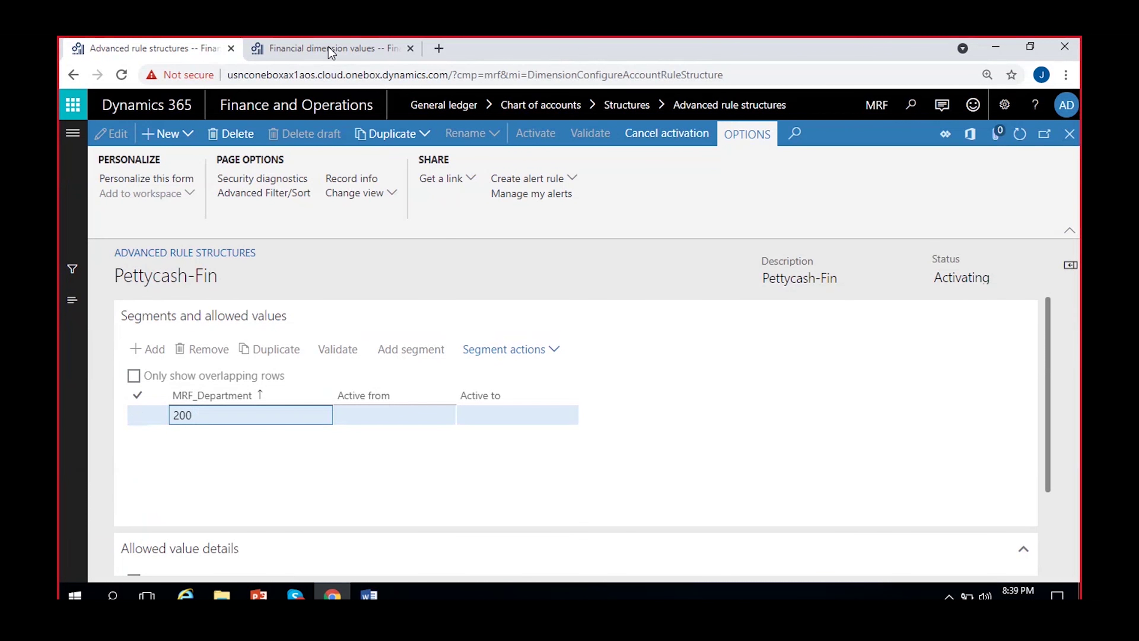
{"action": "left_click", "coordinate": [366, 38]}
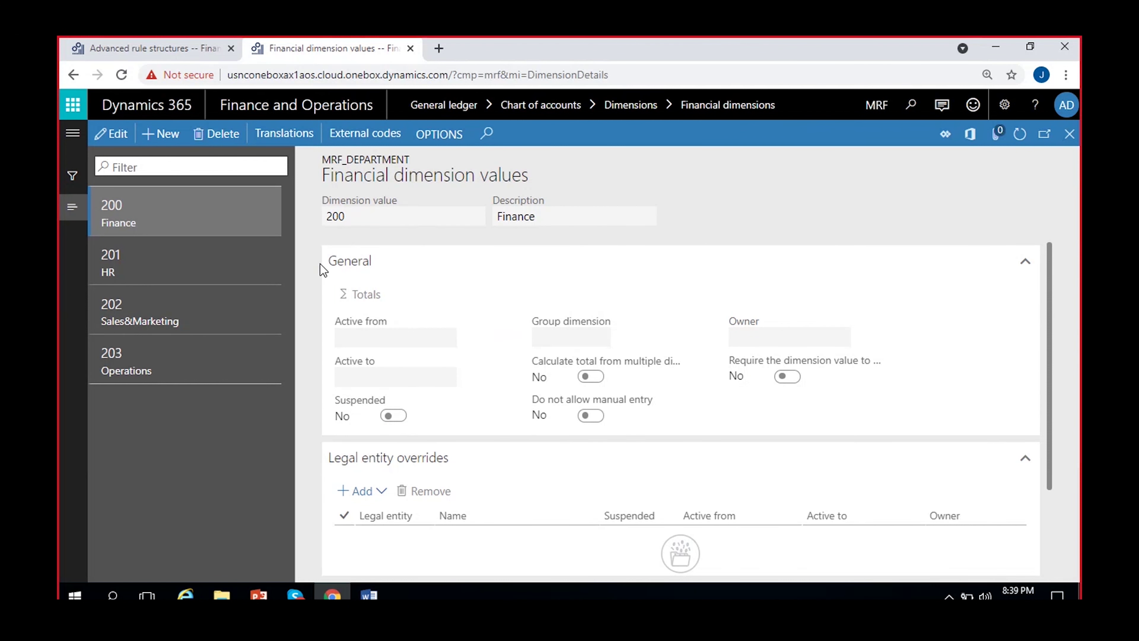
{"action": "left_click", "coordinate": [317, 211]}
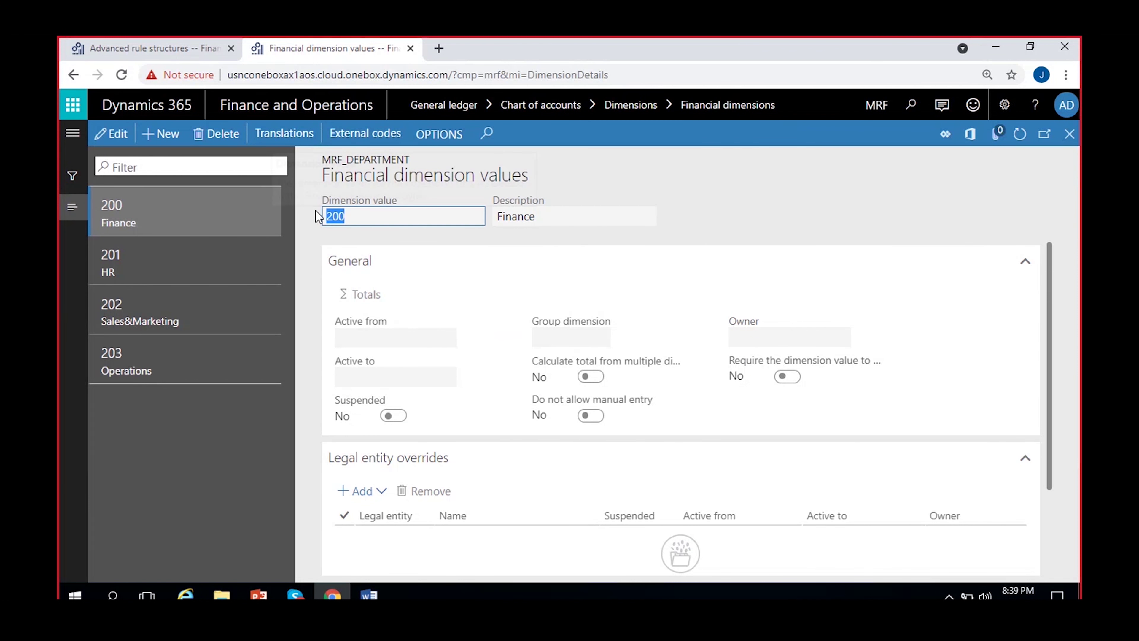
{"action": "left_click", "coordinate": [399, 218]}
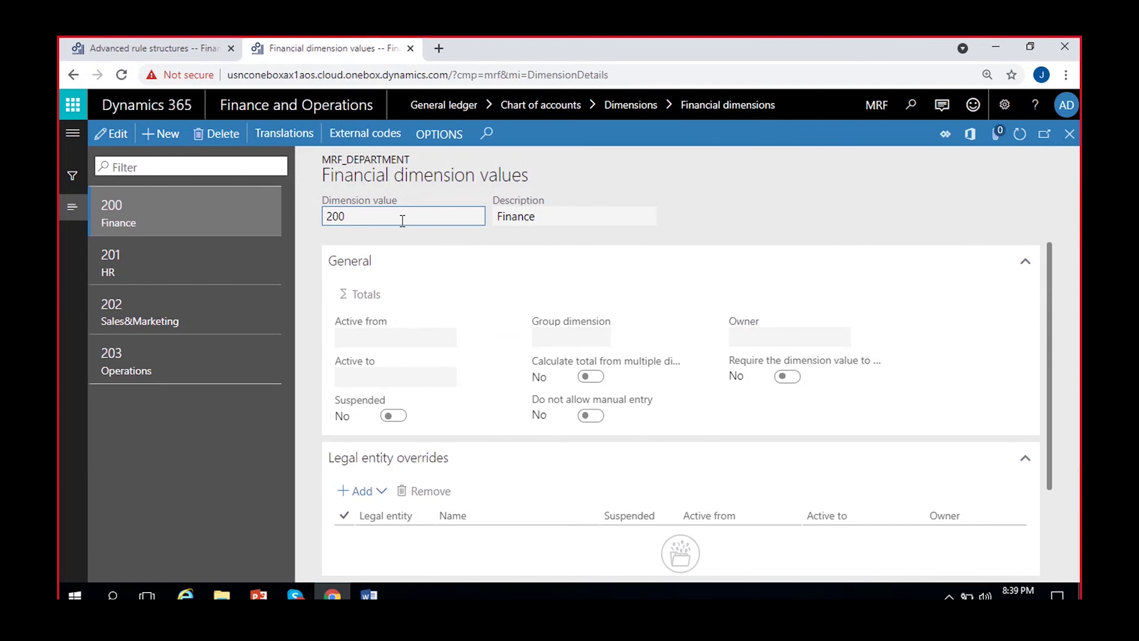
{"action": "left_click", "coordinate": [189, 41]}
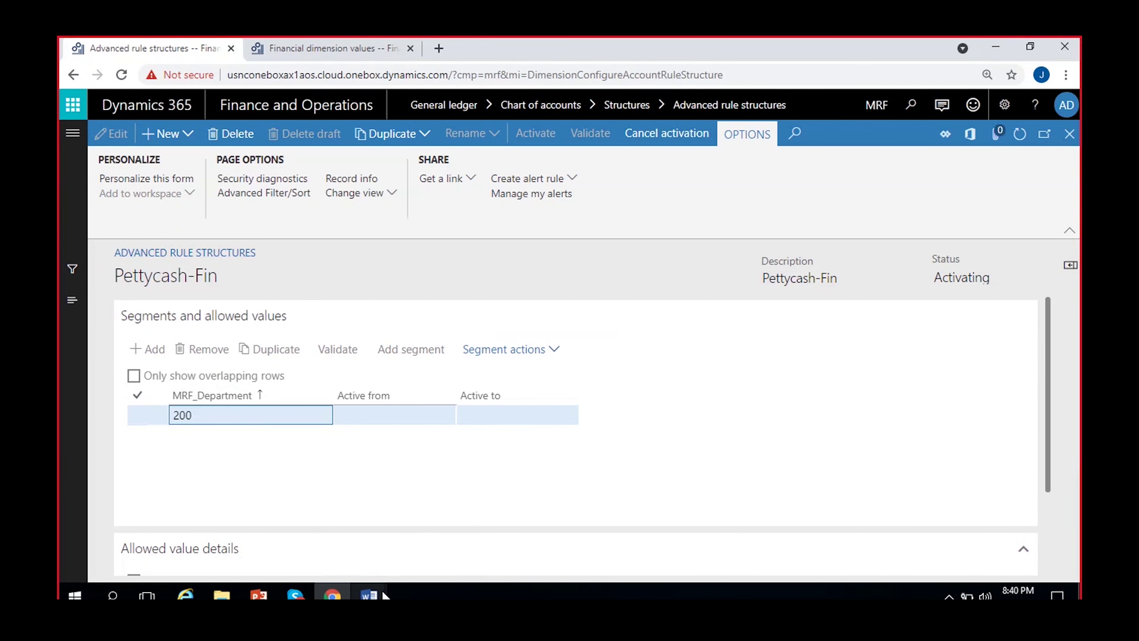
{"action": "left_click", "coordinate": [368, 596]}
{"action": "left_click", "coordinate": [316, 550]}
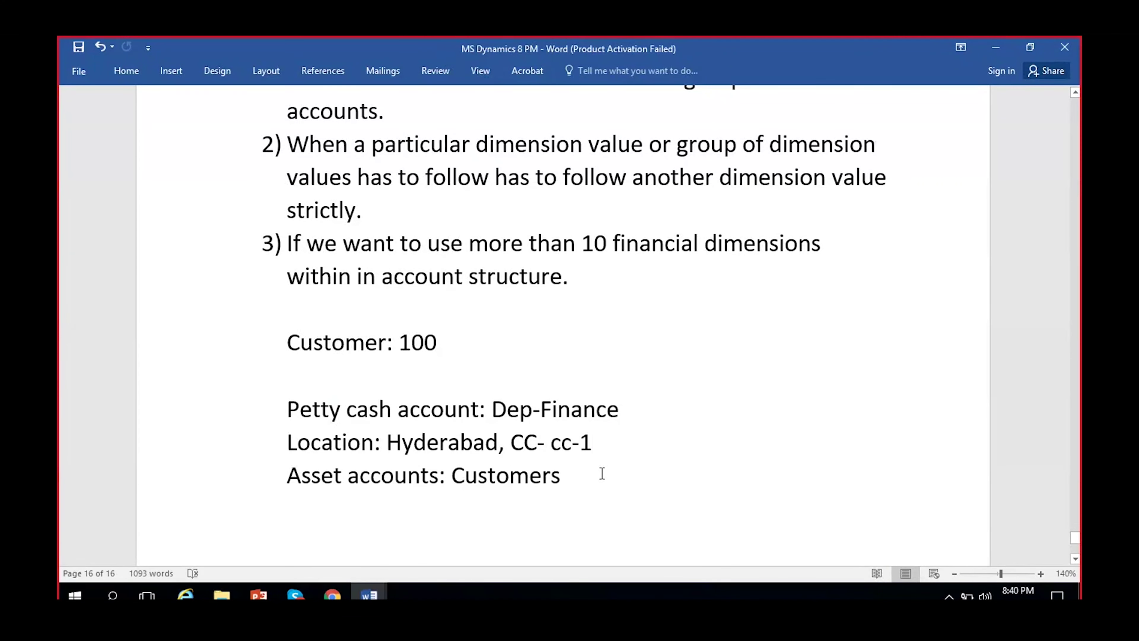
{"action": "left_click", "coordinate": [991, 49]}
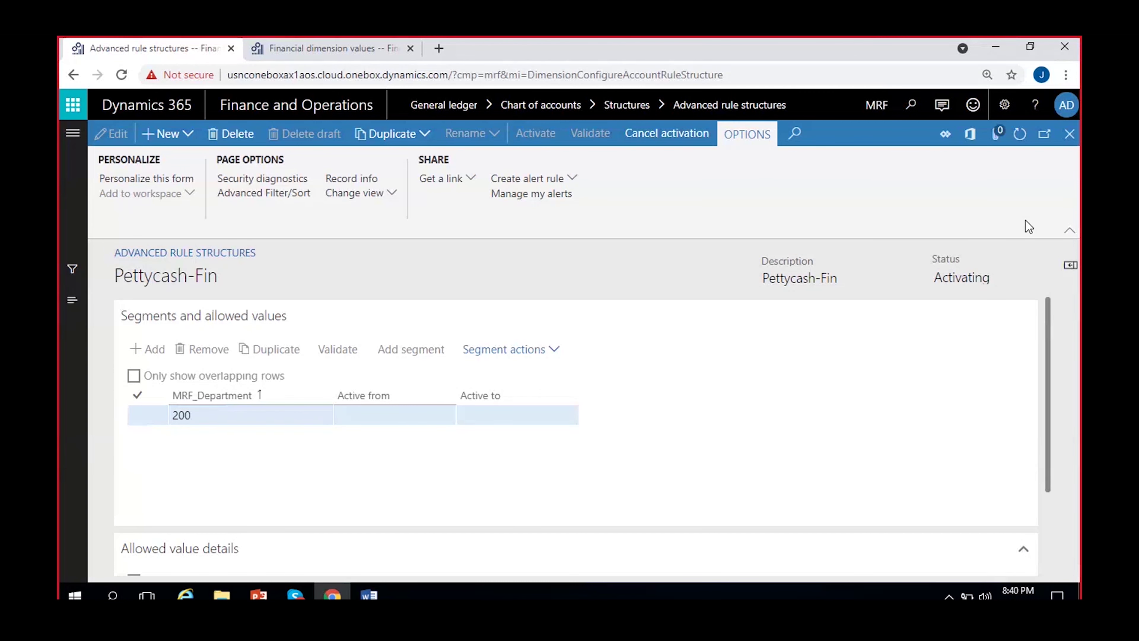
Return to the advanced rule structures list and refresh it to check the status of Pettycash-Fin
{"action": "left_click", "coordinate": [1069, 134]}
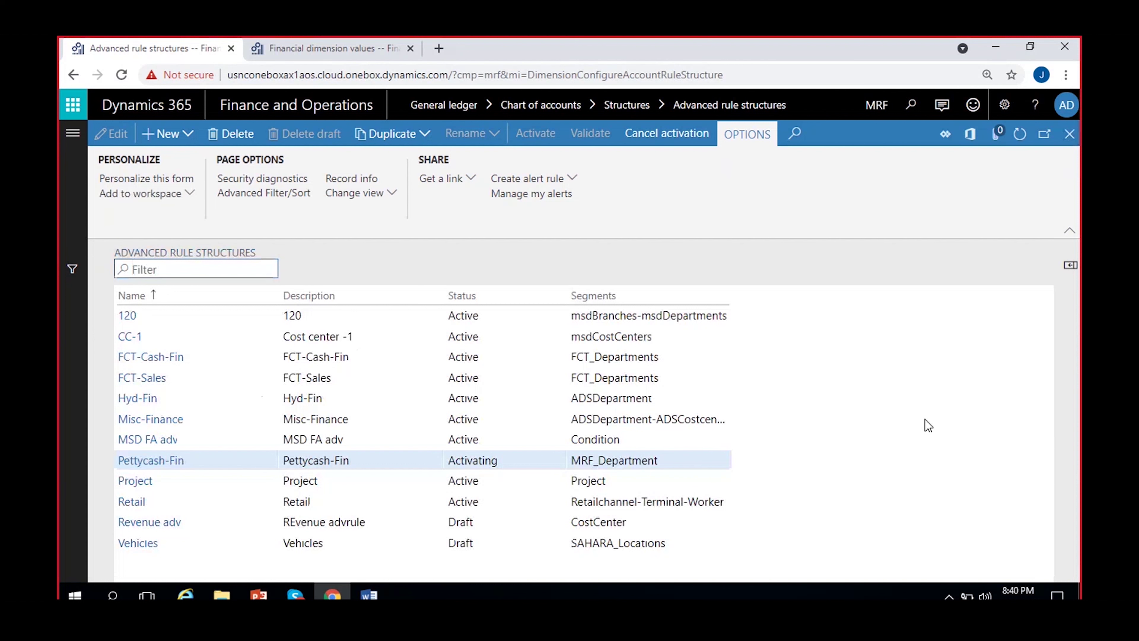
{"action": "left_click", "coordinate": [1019, 134]}
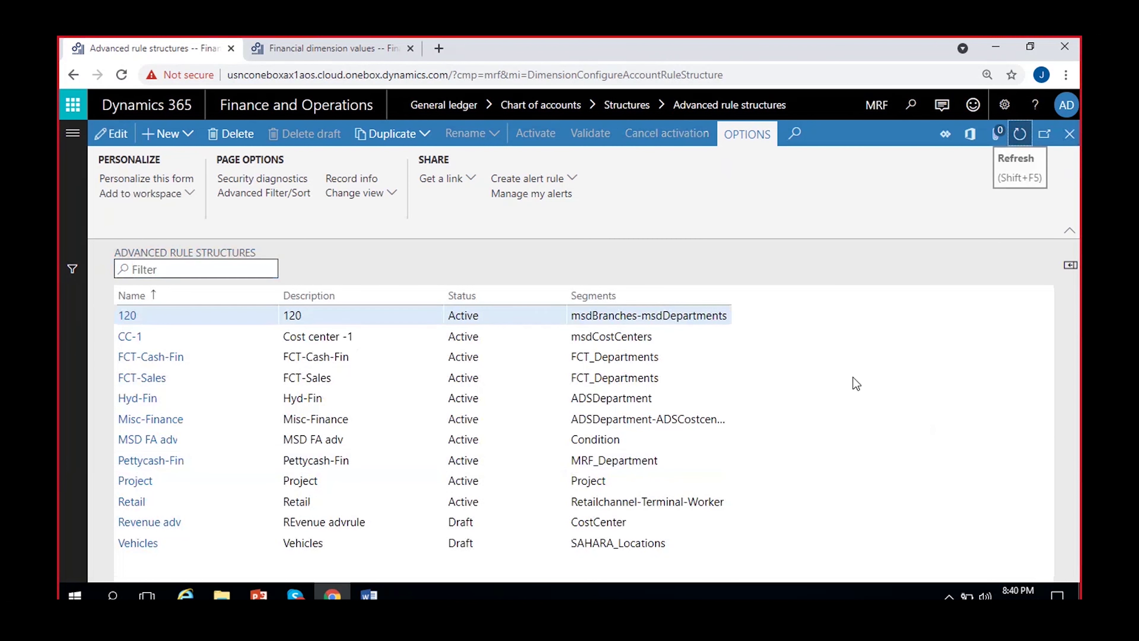
{"action": "left_click", "coordinate": [538, 460]}
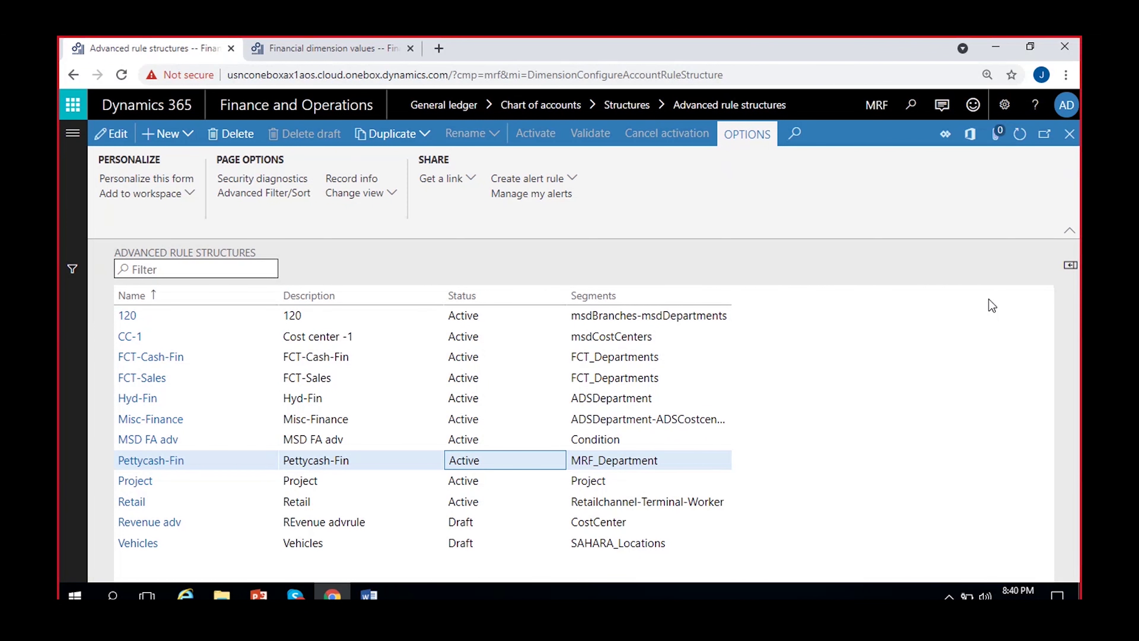
Create a new advanced rule structure with Costcenter-1 as both its name and description
{"action": "left_click", "coordinate": [174, 139]}
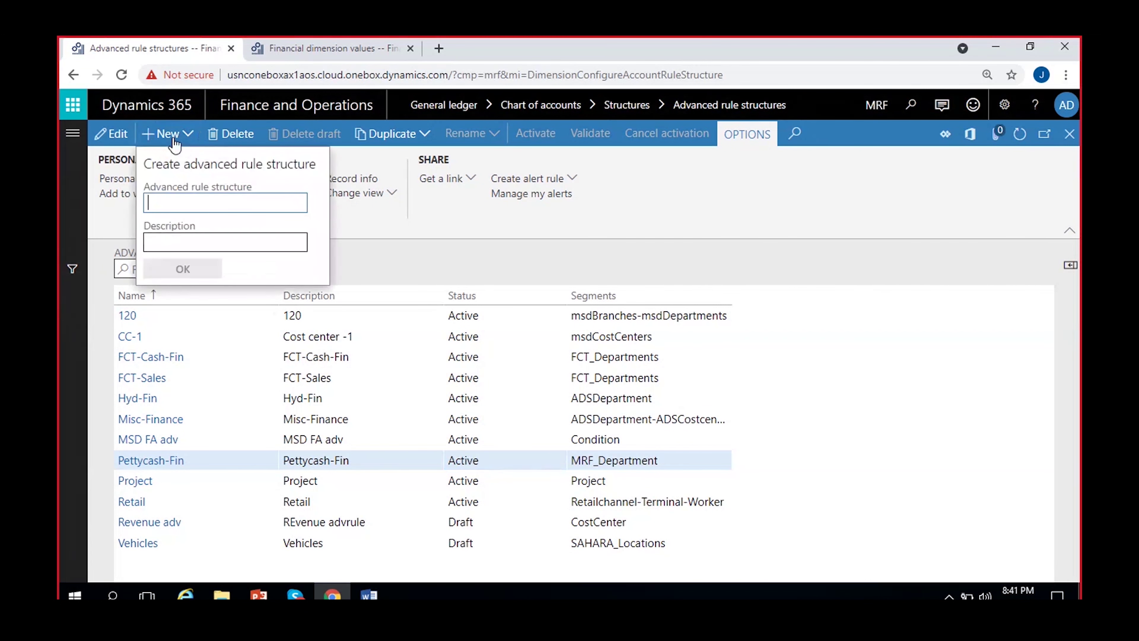
{"action": "type", "text": "CC-1"}
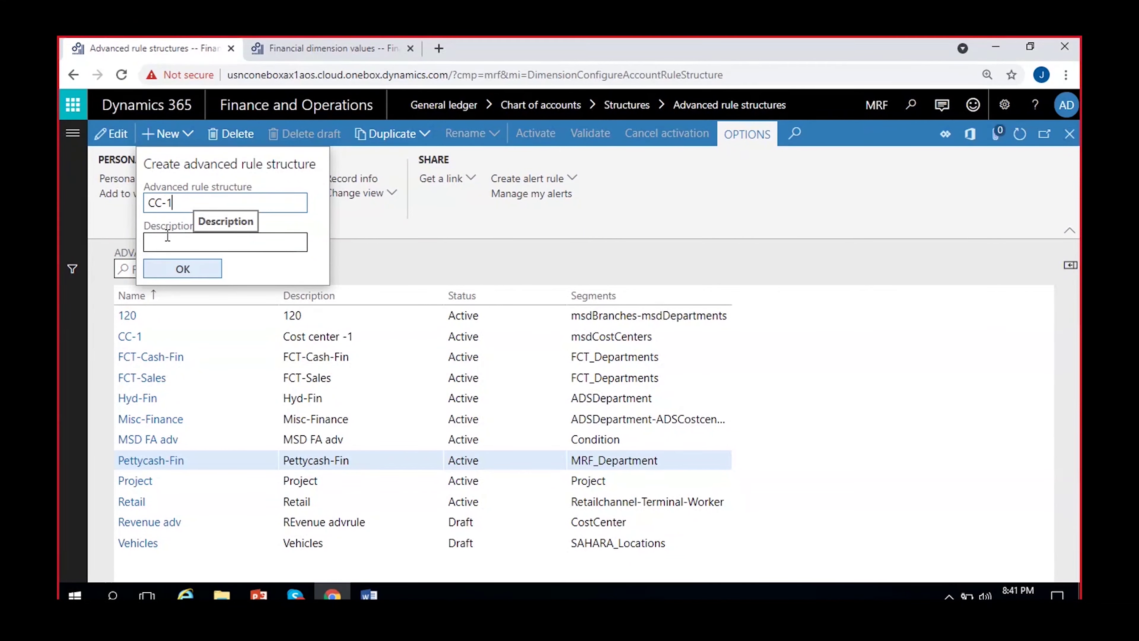
{"action": "left_click", "coordinate": [167, 236]}
{"action": "type", "text": "CC-"}
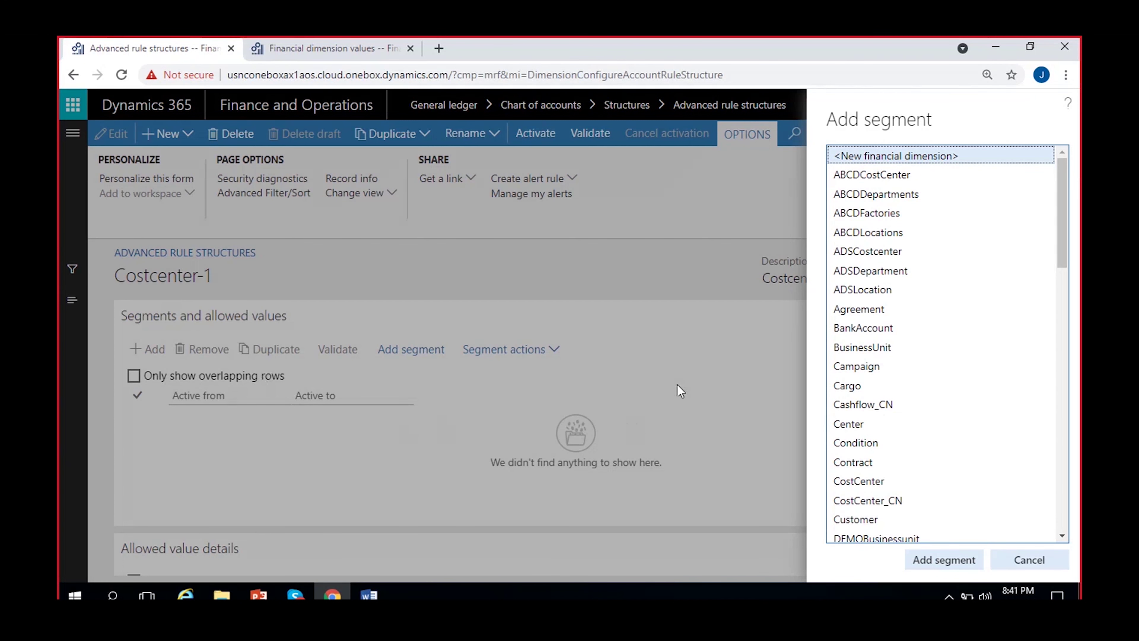
Add the MRF_Costcenter financial dimension as a segment of the Costcenter-1 rule structure
{"action": "scroll", "coordinate": [916, 323], "scroll_direction": "down", "scroll_amount": 10}
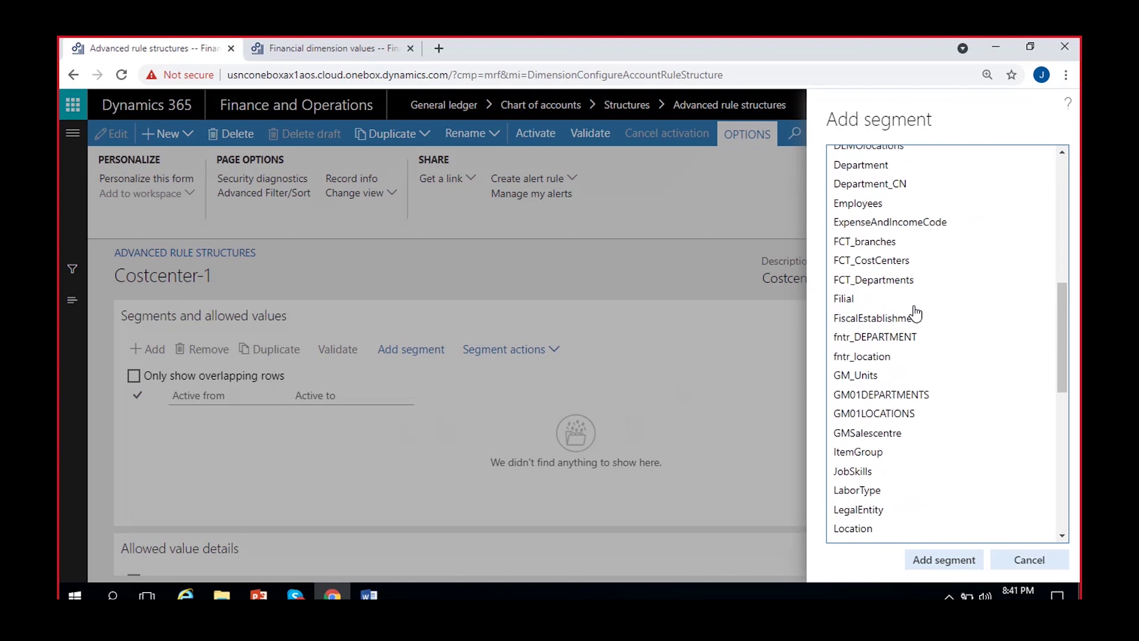
{"action": "scroll", "coordinate": [916, 315], "scroll_direction": "down", "scroll_amount": 6}
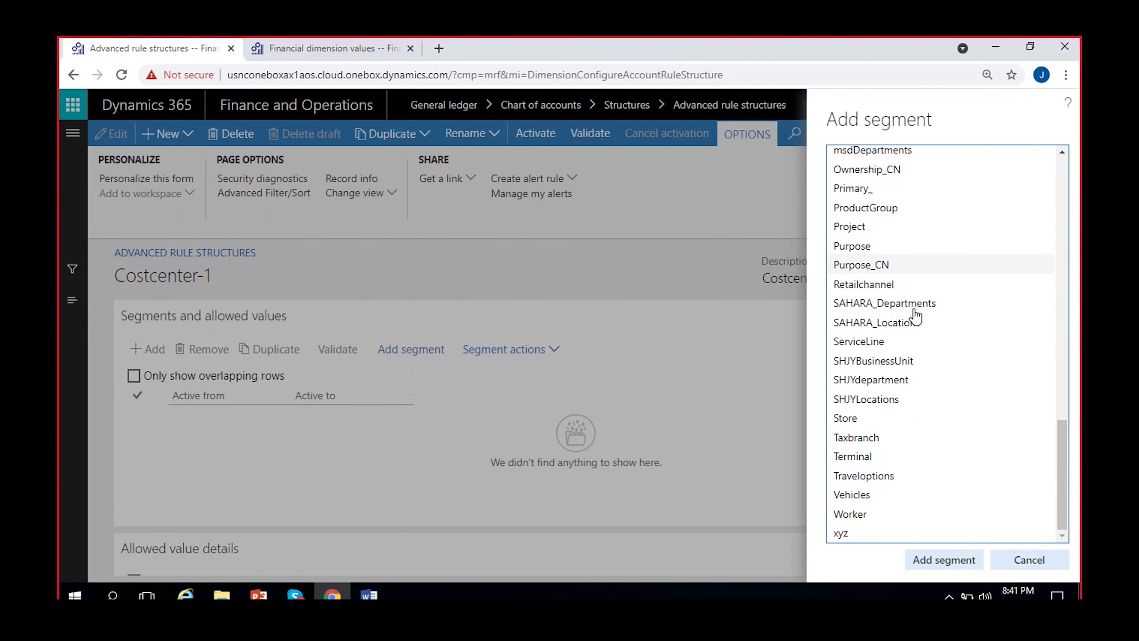
{"action": "scroll", "coordinate": [916, 317], "scroll_direction": "up", "scroll_amount": 4}
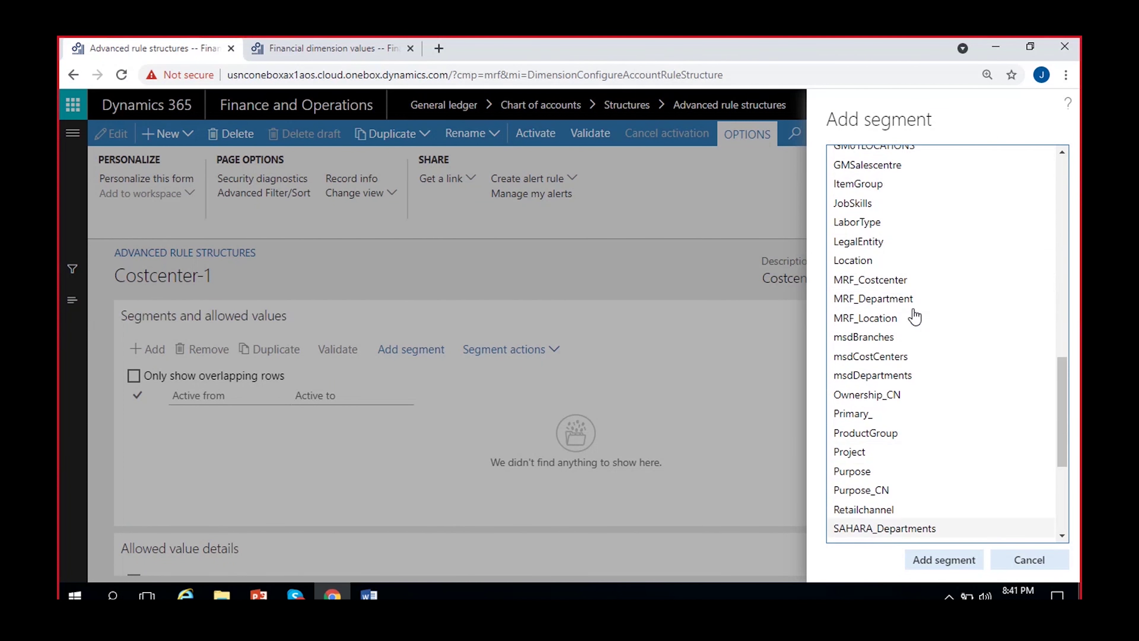
{"action": "left_click", "coordinate": [893, 287]}
{"action": "left_click", "coordinate": [942, 560]}
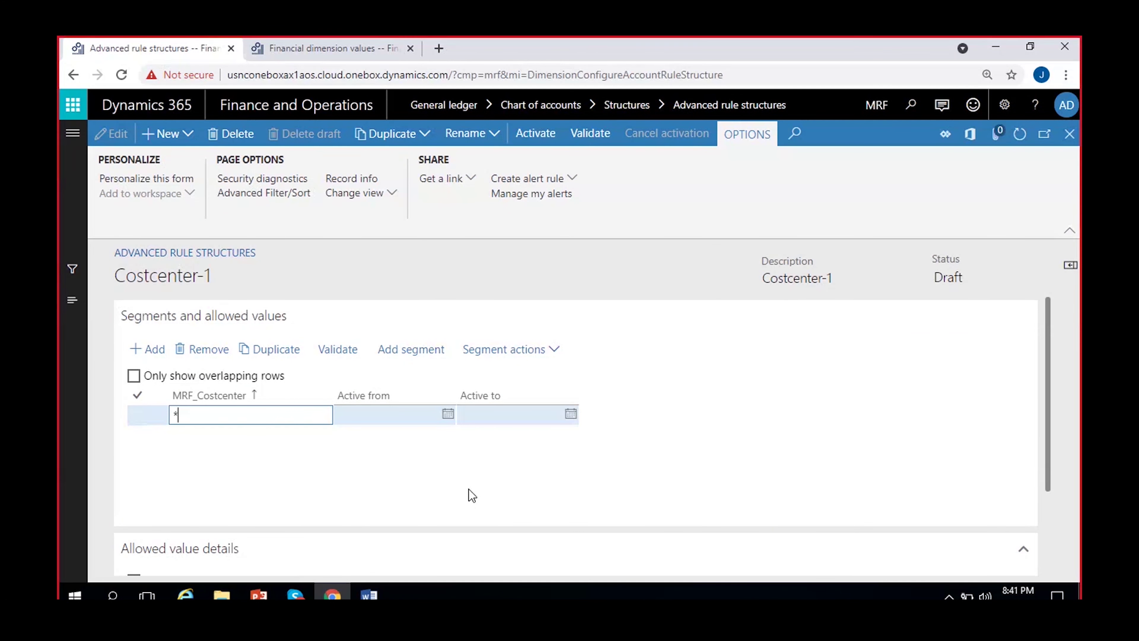
Copy Cost center-1's dimension value from the MRF_Costcenter values and set the segment's allowed value to CC/1
{"action": "left_click", "coordinate": [349, 46]}
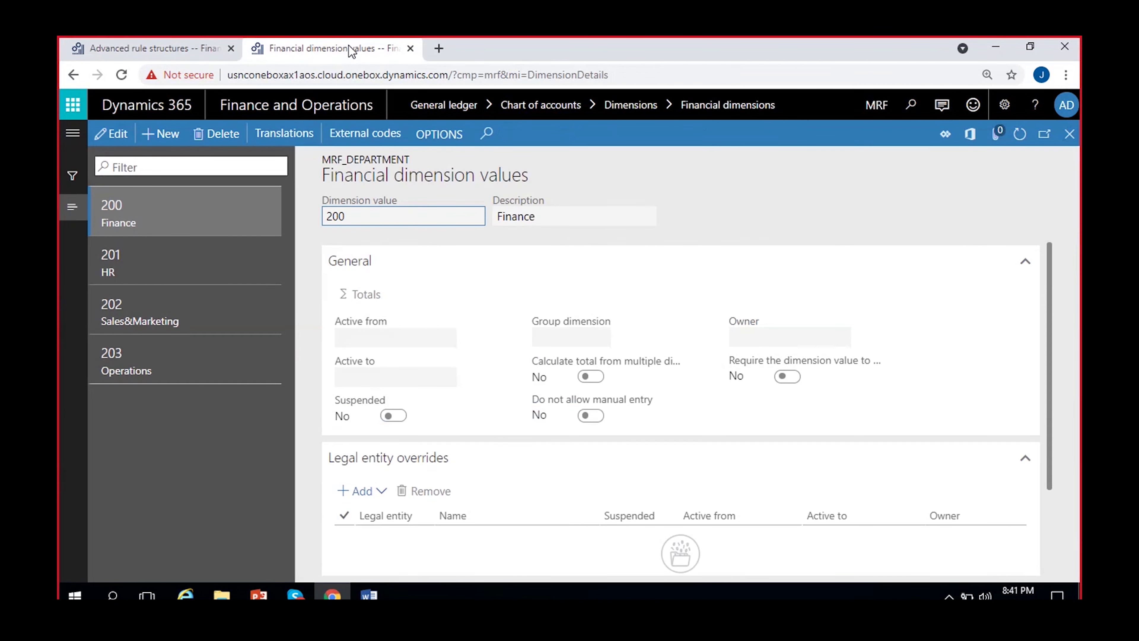
{"action": "left_click", "coordinate": [1075, 137]}
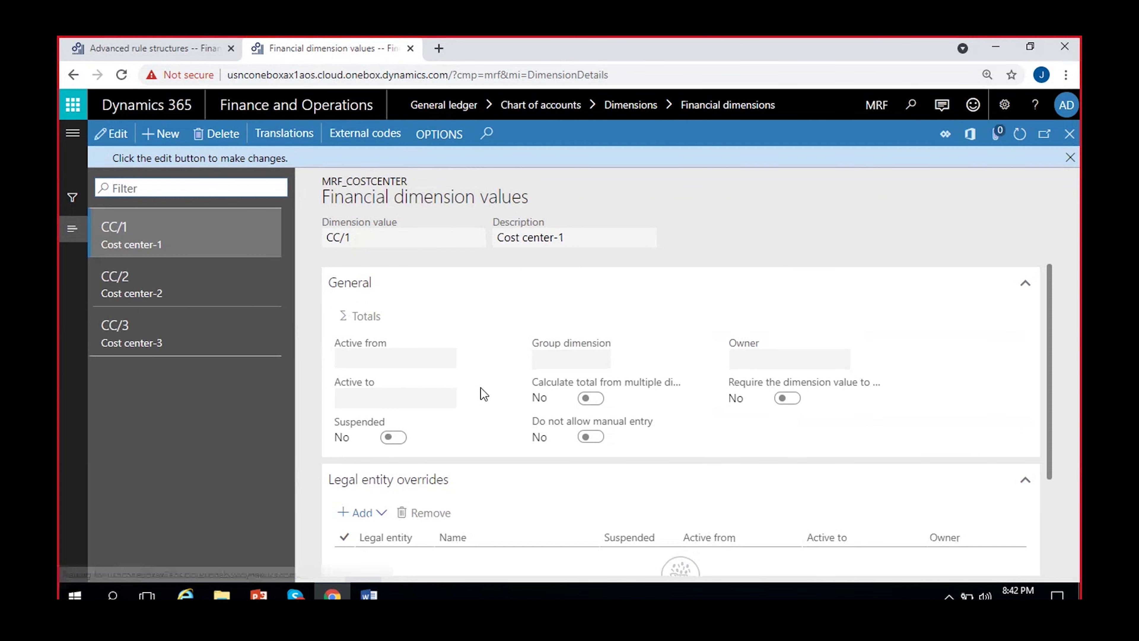
{"action": "left_click", "coordinate": [1070, 158]}
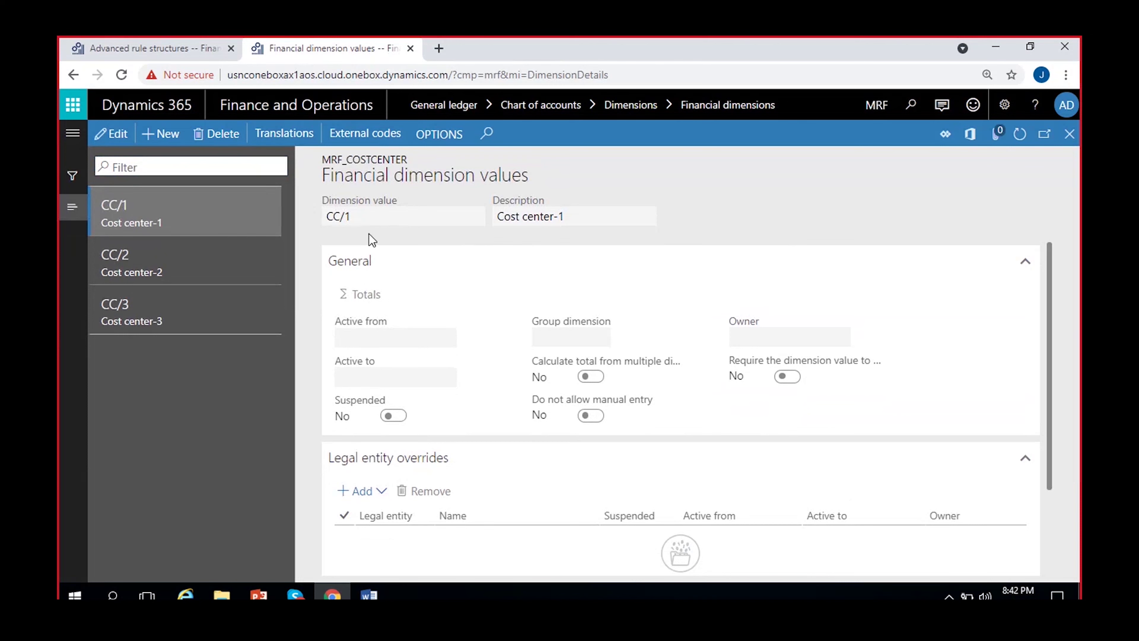
{"action": "left_click", "coordinate": [354, 219]}
{"action": "key", "text": "ctrl+c"}
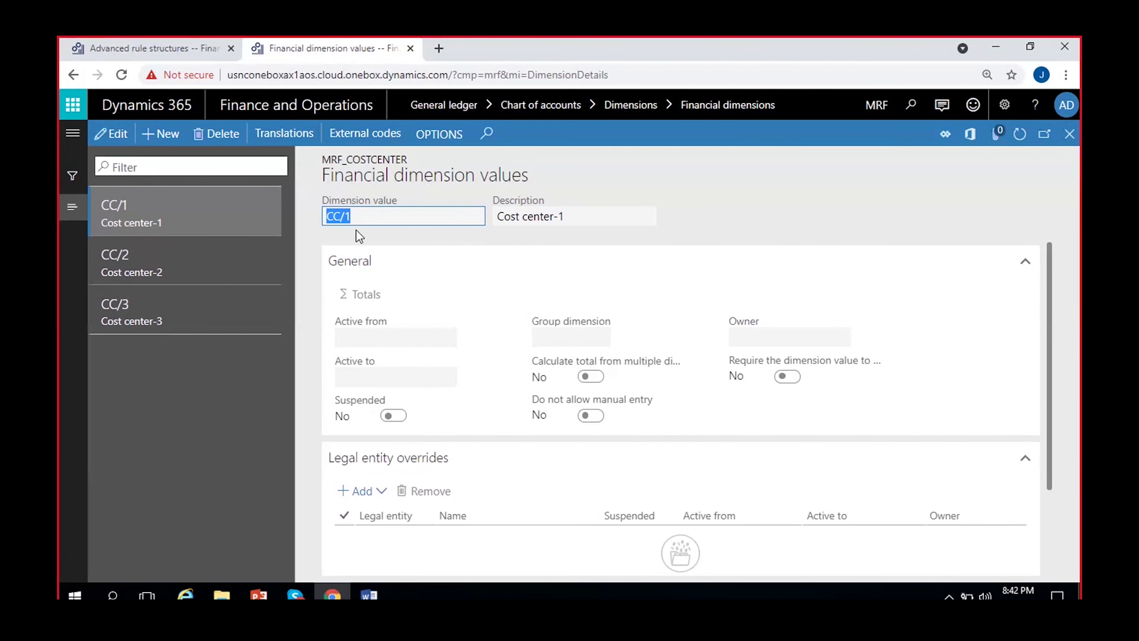
{"action": "left_click", "coordinate": [167, 46]}
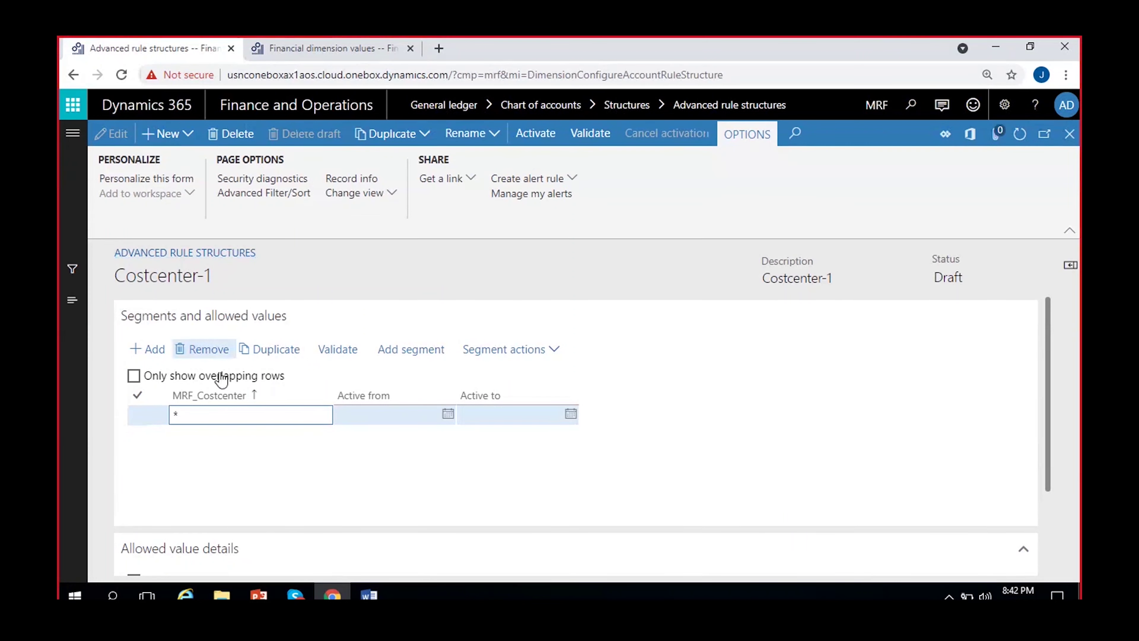
{"action": "key", "text": "ctrl+v"}
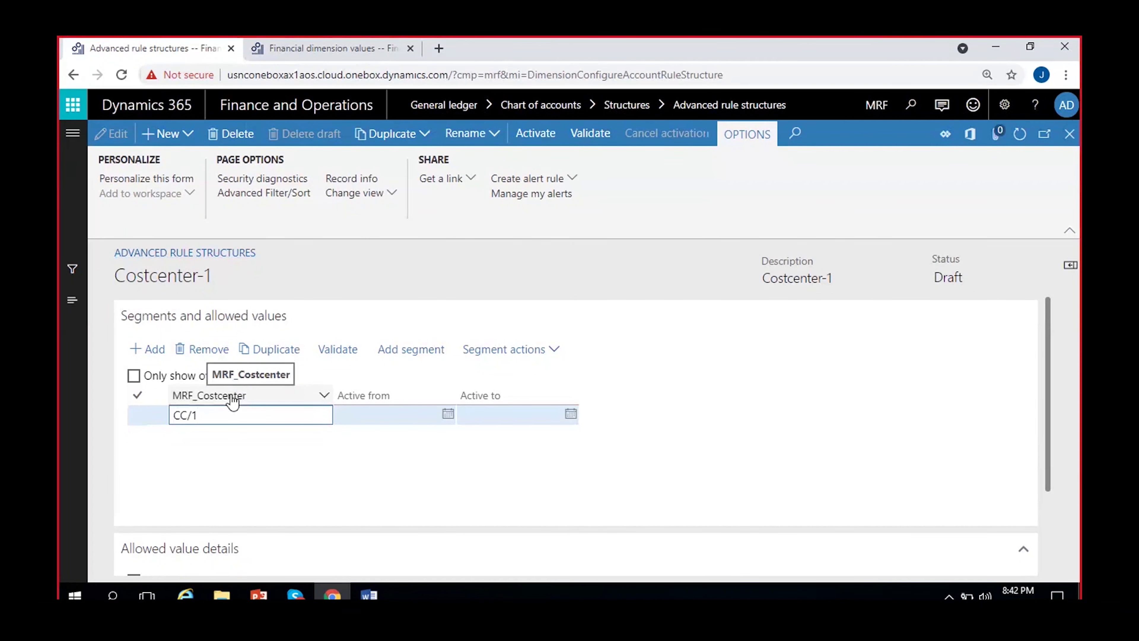
{"action": "left_click", "coordinate": [517, 478]}
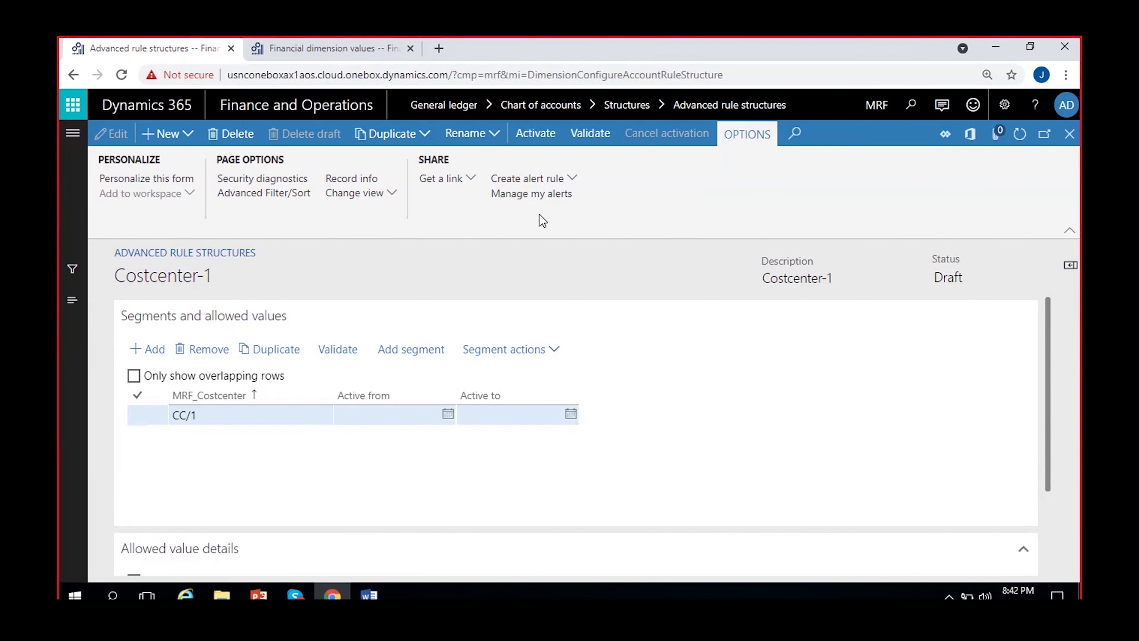
Activate the Costcenter-1 advanced rule structure and dismiss the batch queue message
{"action": "left_click", "coordinate": [540, 135]}
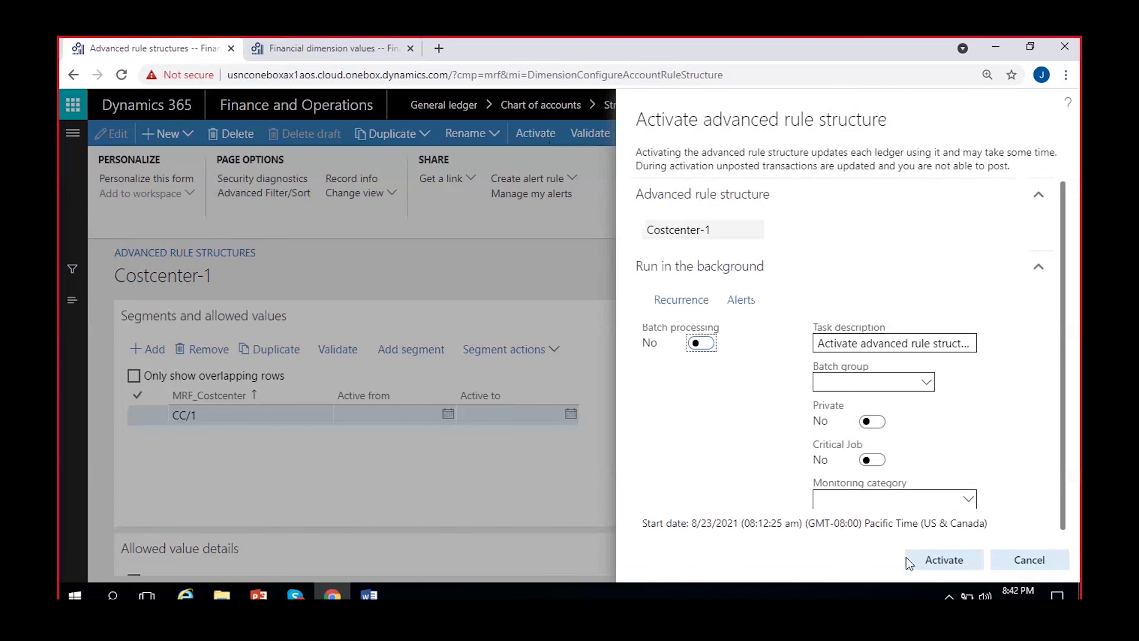
{"action": "left_click", "coordinate": [935, 561]}
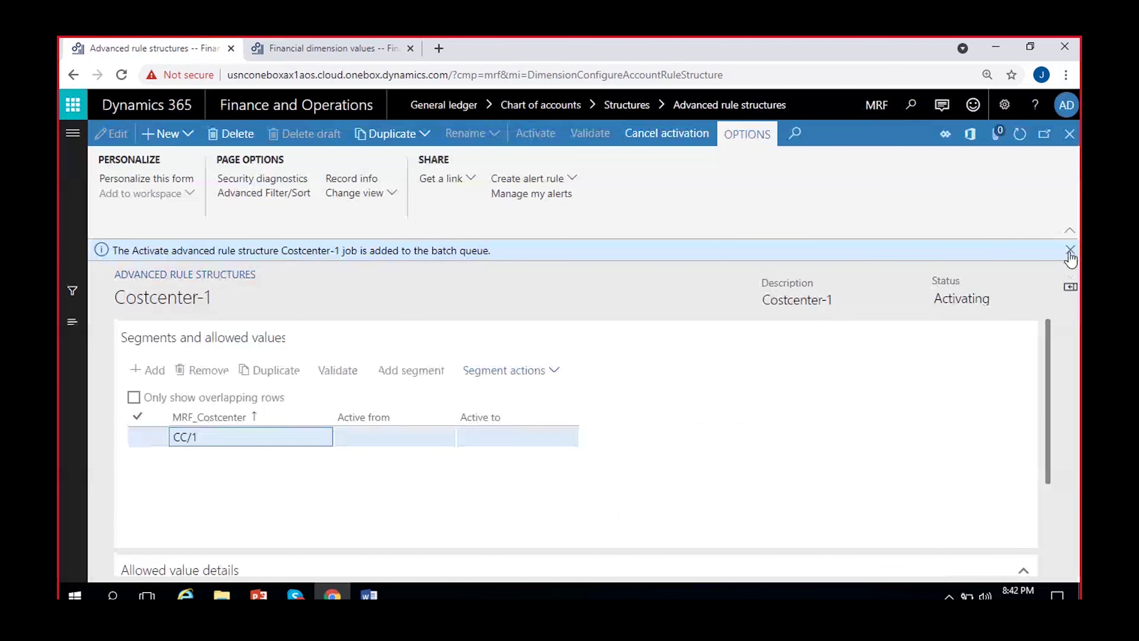
{"action": "left_click", "coordinate": [1071, 250]}
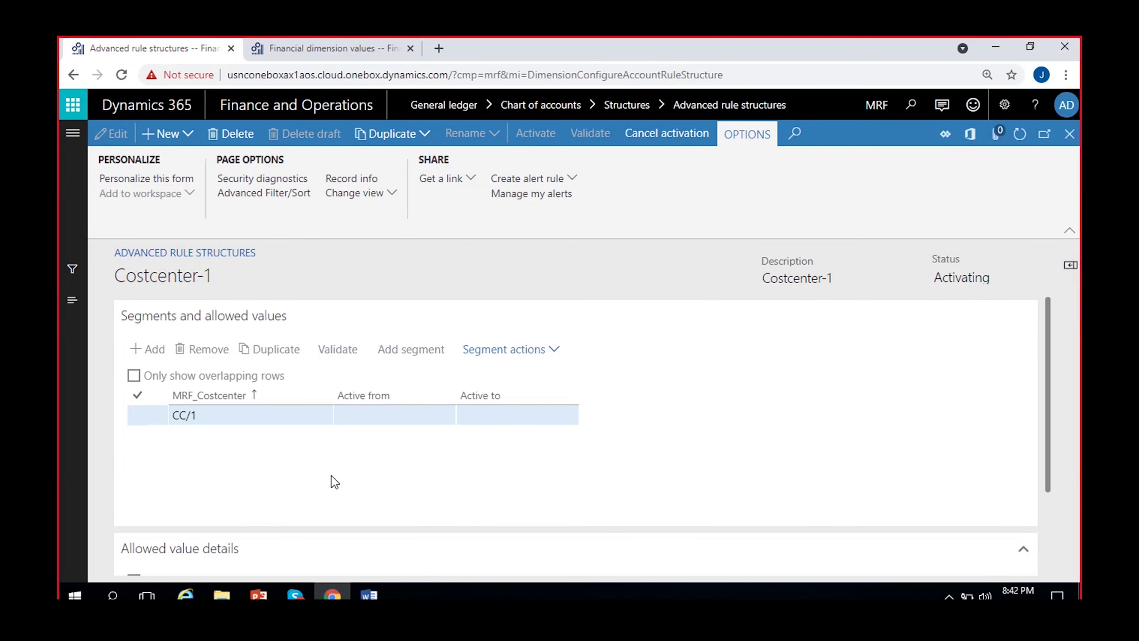
Switch to the Word notes and review the location and cost center requirement
{"action": "left_click", "coordinate": [368, 595]}
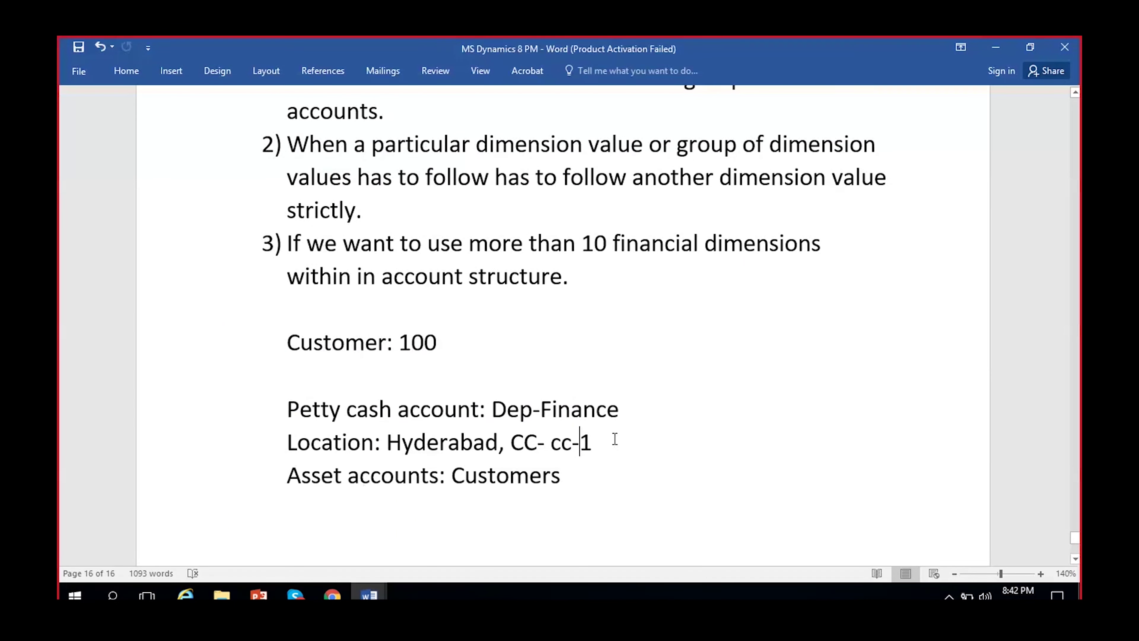
{"action": "left_click", "coordinate": [616, 438]}
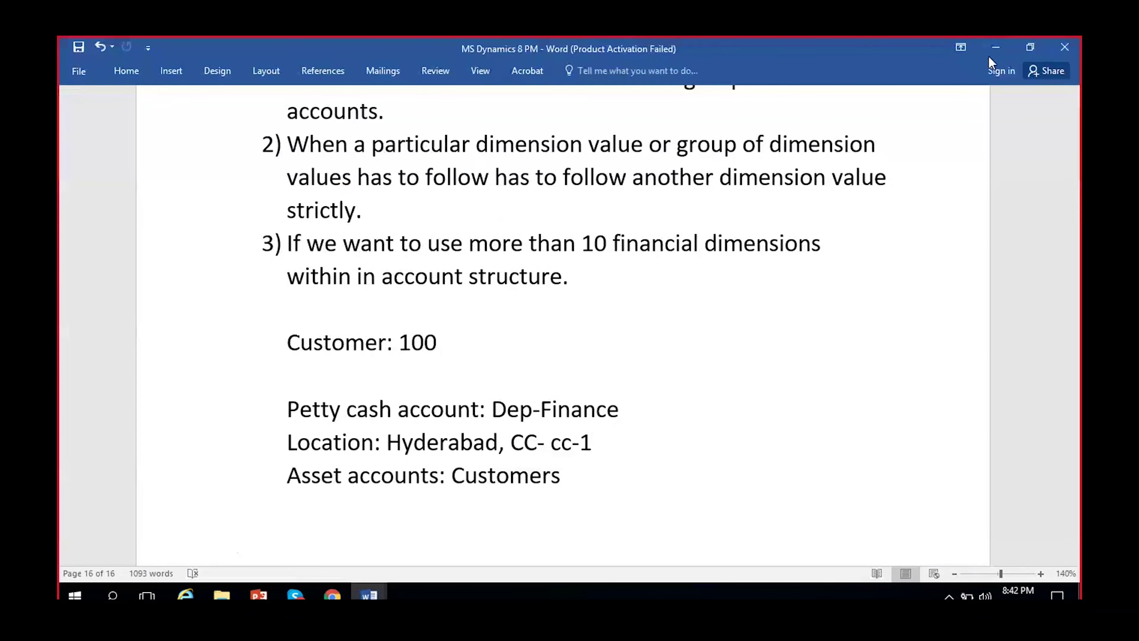
Return to the advanced rule structures list, refresh it, and check the activation status of Costcenter-1 and Pettycash-Fin
{"action": "left_click", "coordinate": [996, 48]}
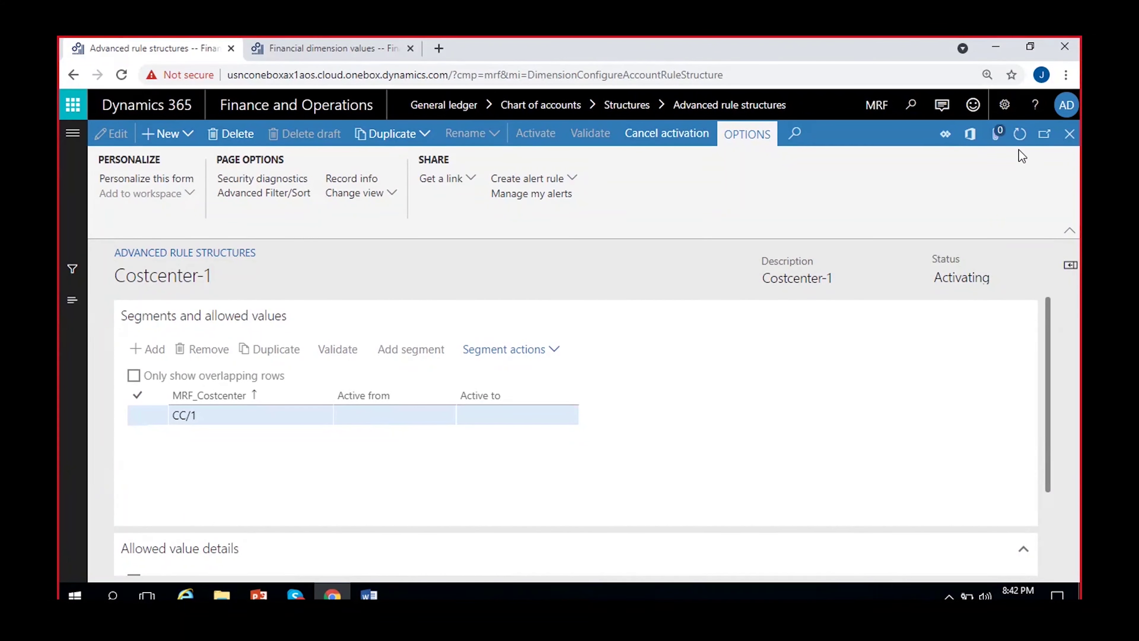
{"action": "left_click", "coordinate": [1019, 134]}
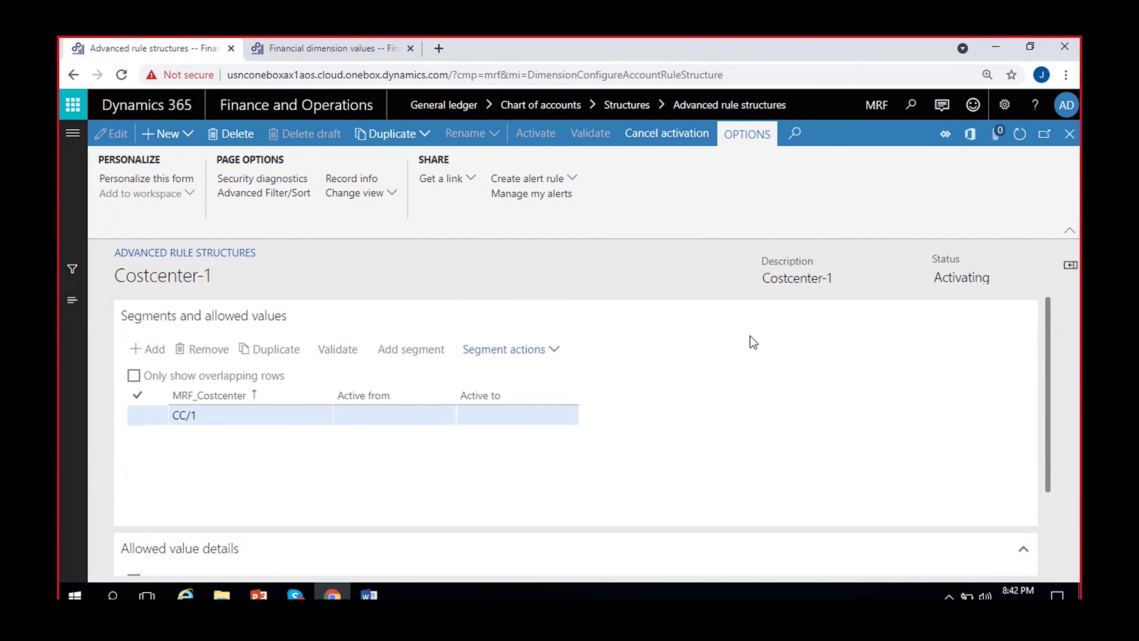
{"action": "left_click", "coordinate": [1070, 133]}
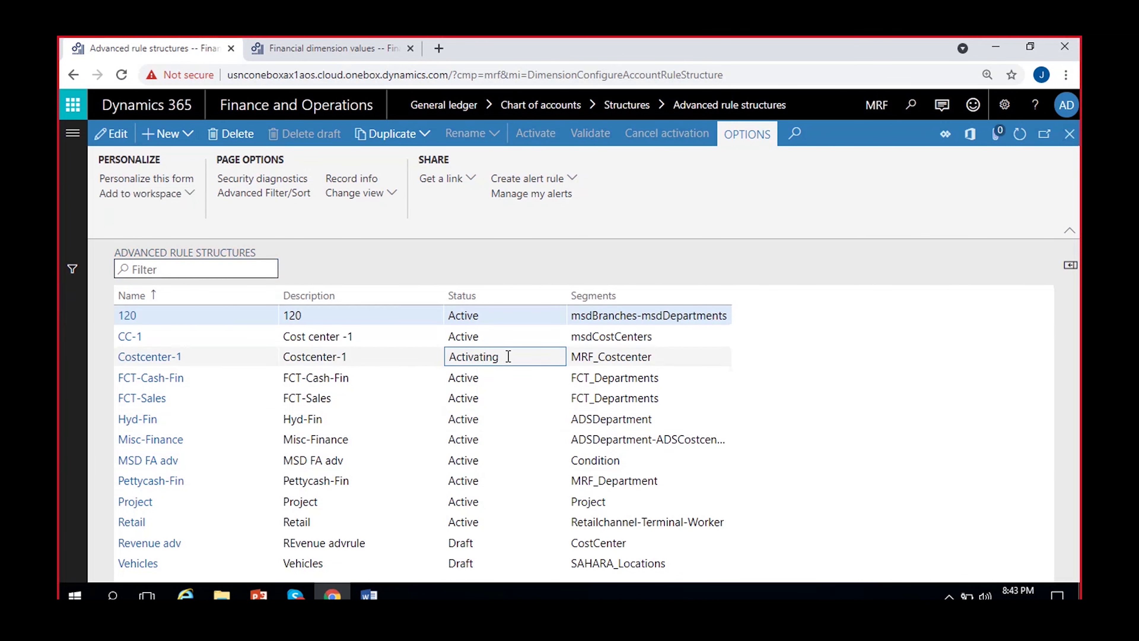
{"action": "left_click", "coordinate": [508, 356]}
{"action": "left_click", "coordinate": [1019, 134]}
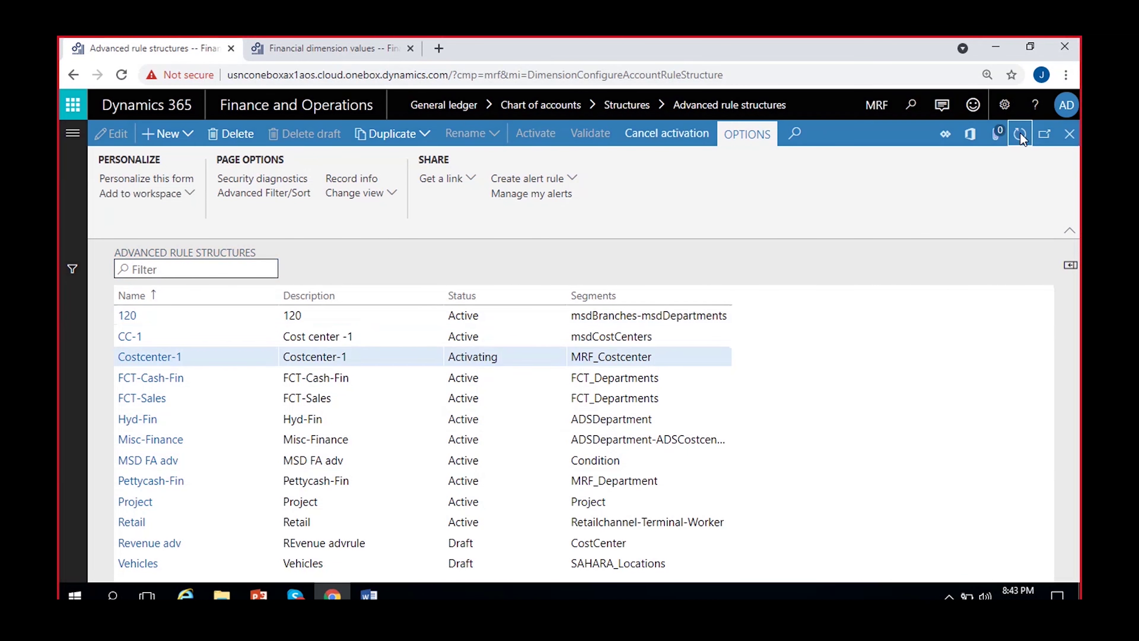
{"action": "left_click", "coordinate": [510, 359]}
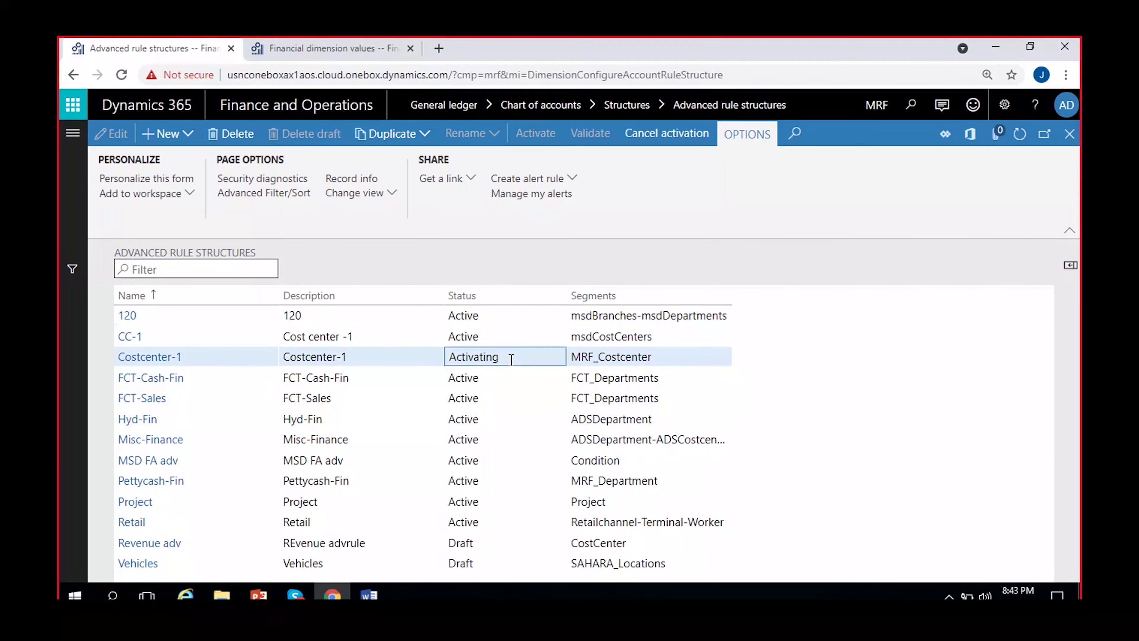
{"action": "left_click", "coordinate": [516, 439]}
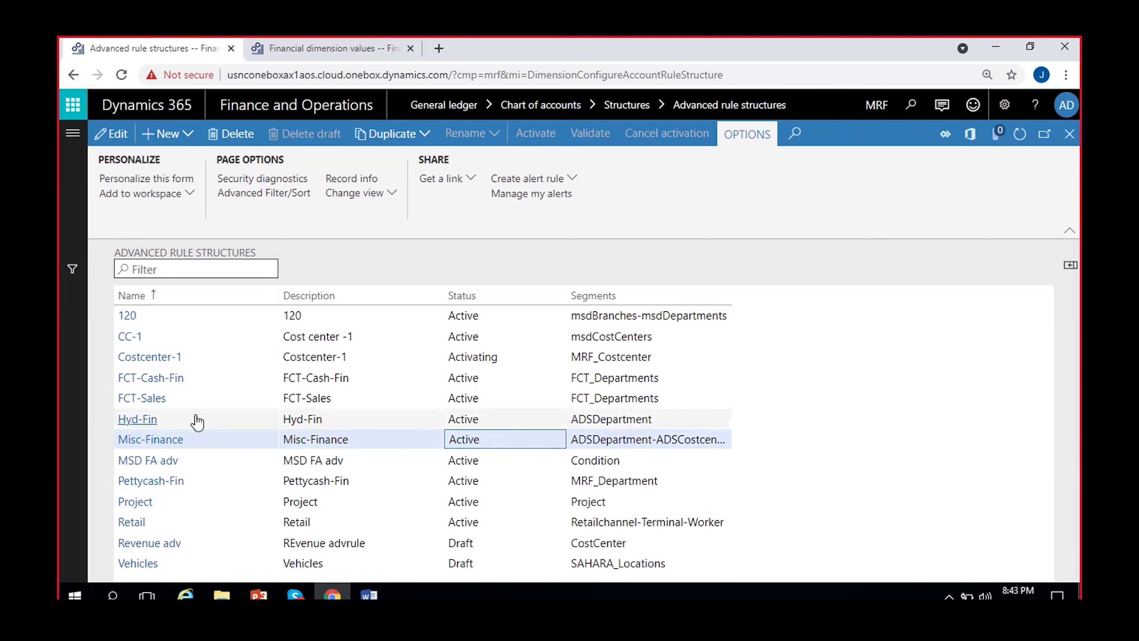
{"action": "left_click", "coordinate": [425, 486]}
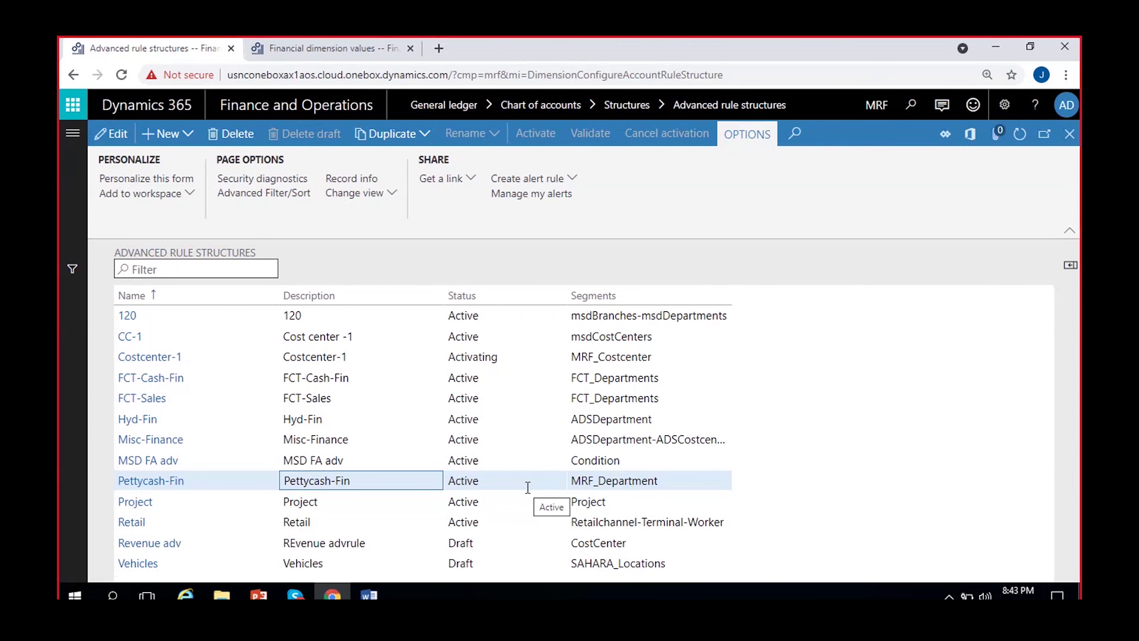
Create an advanced rule structure named Assets-Customer with the description Assets-Customer, following the asset accounts requirement in the Word notes
{"action": "left_click", "coordinate": [185, 142]}
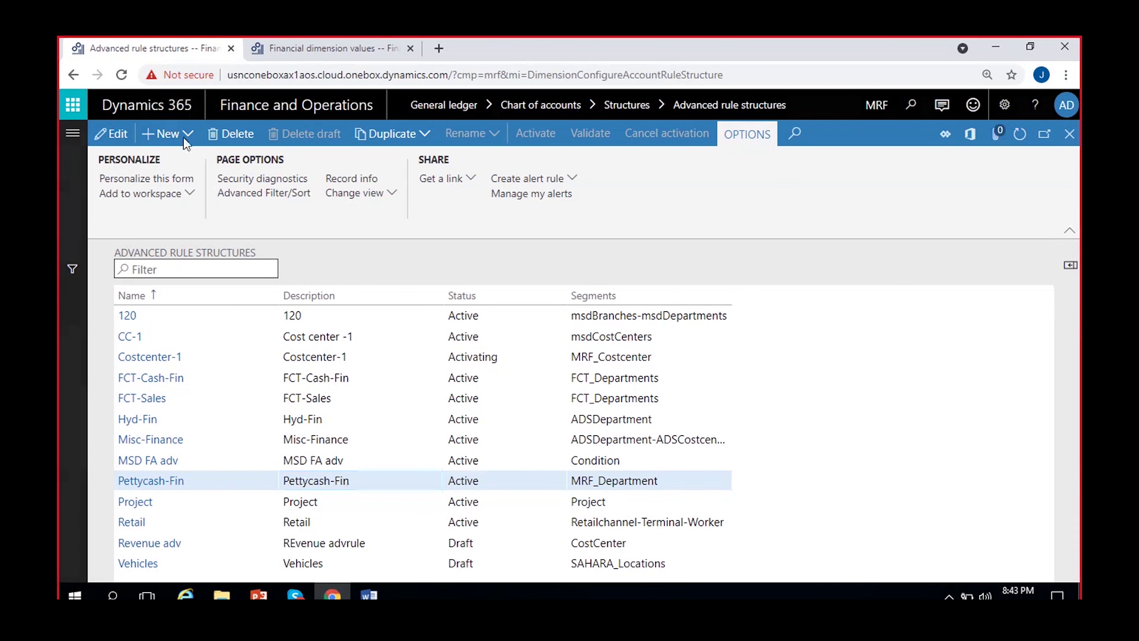
{"action": "mouse_move", "coordinate": [368, 593]}
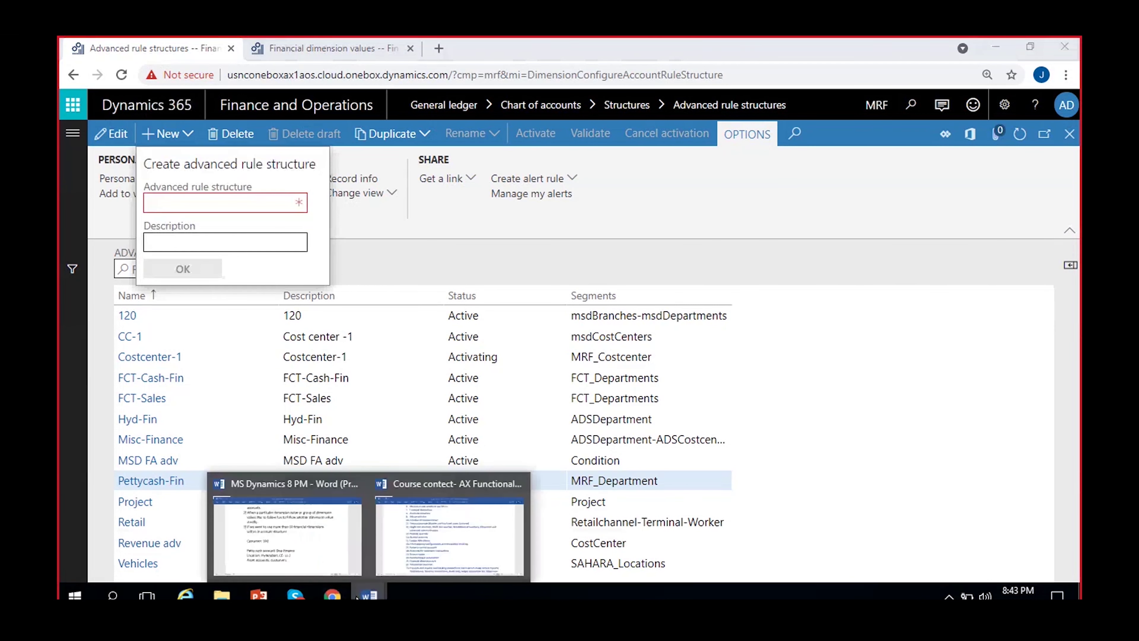
{"action": "left_click", "coordinate": [303, 541]}
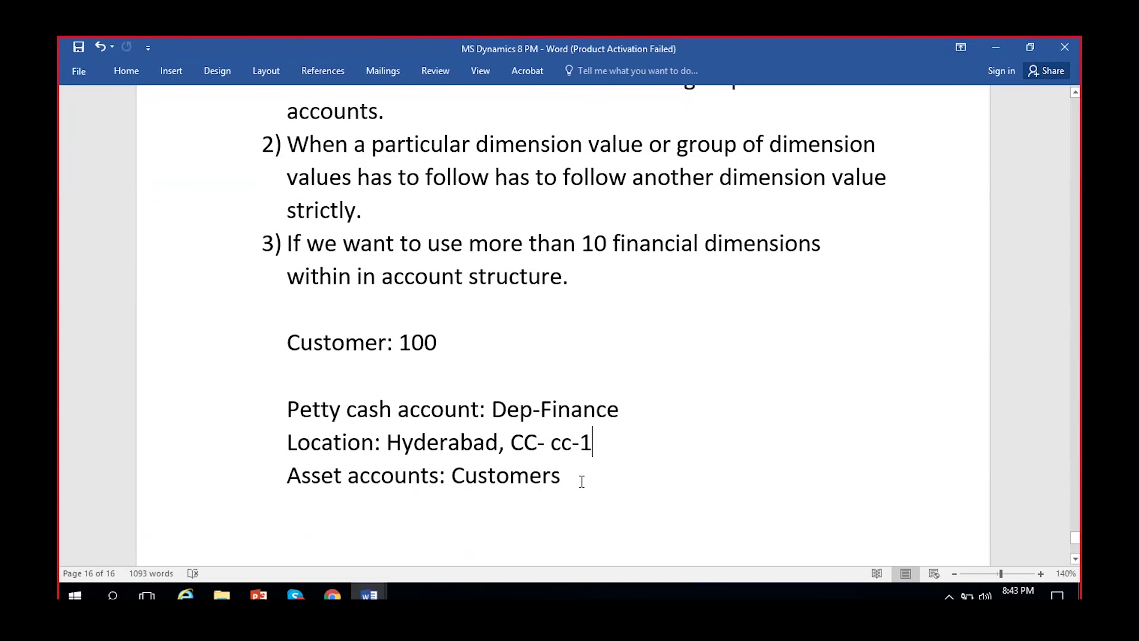
{"action": "left_click", "coordinate": [992, 45]}
{"action": "type", "text": "as"}
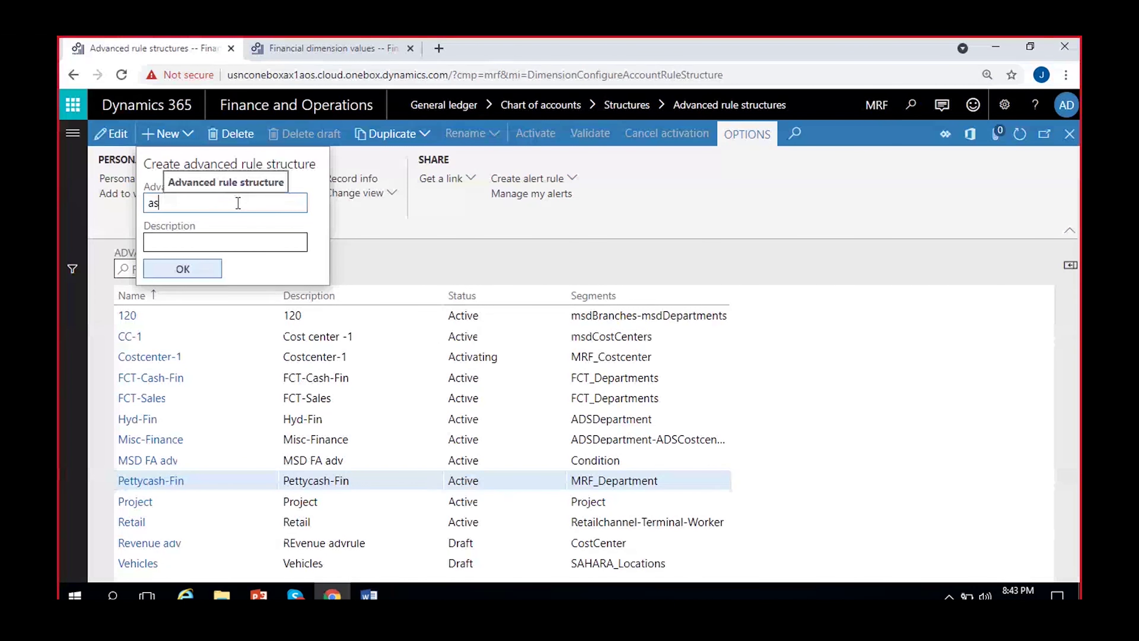
{"action": "key", "text": "BackSpace"}
{"action": "type", "text": "Assets-Customer"}
{"action": "key", "text": "ctrl+a"}
{"action": "key", "text": "ctrl+c"}
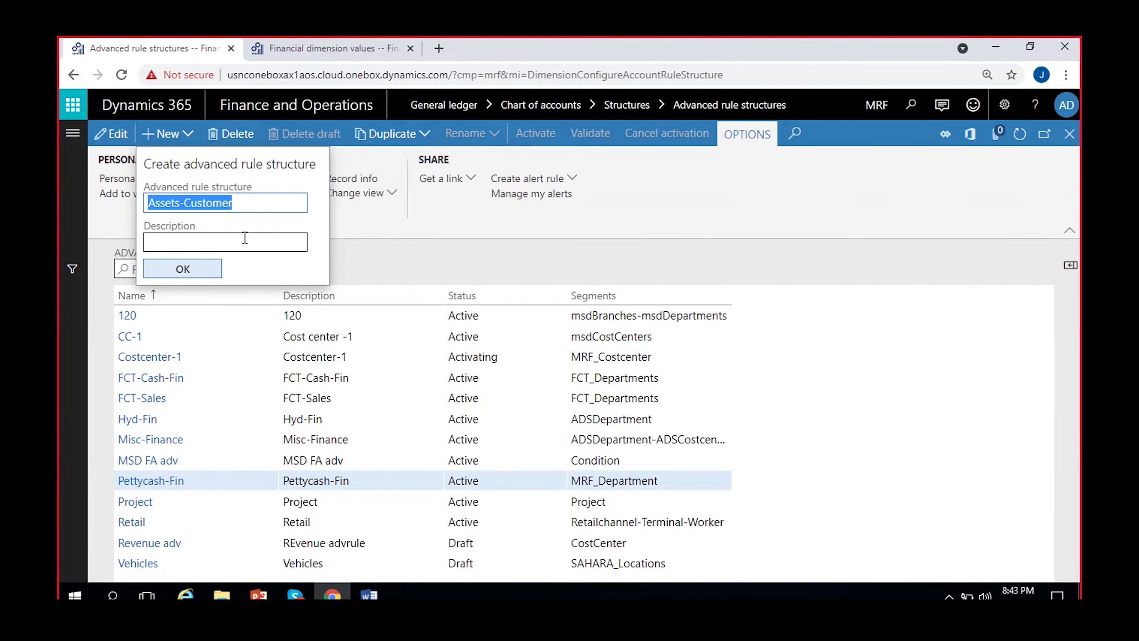
{"action": "left_click", "coordinate": [245, 238]}
{"action": "key", "text": "ctrl+v"}
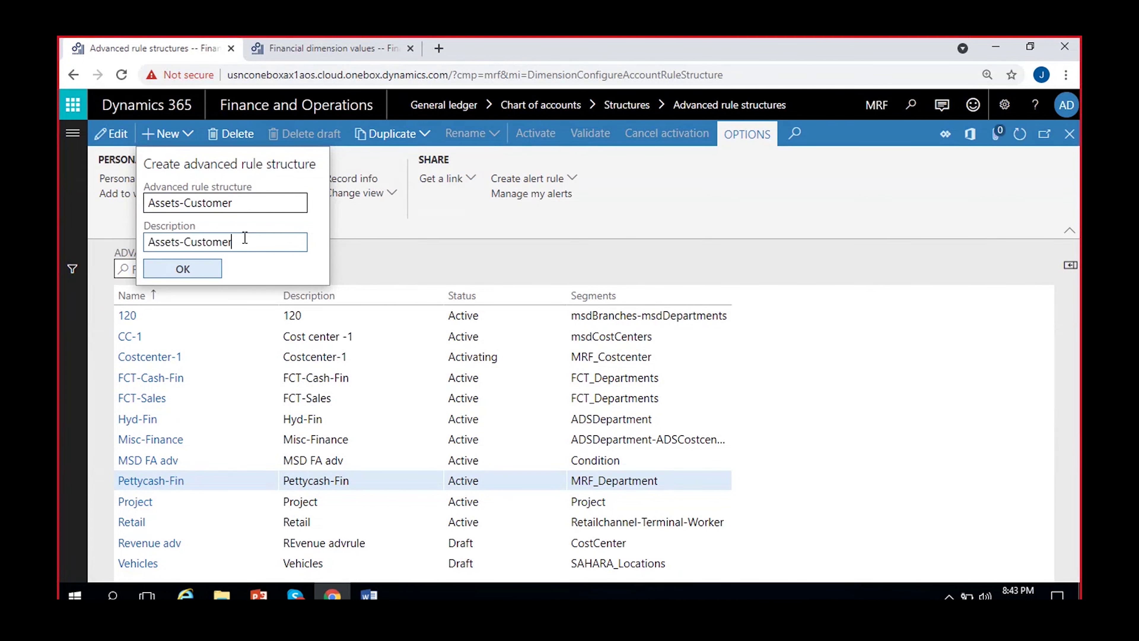
{"action": "left_click", "coordinate": [198, 271]}
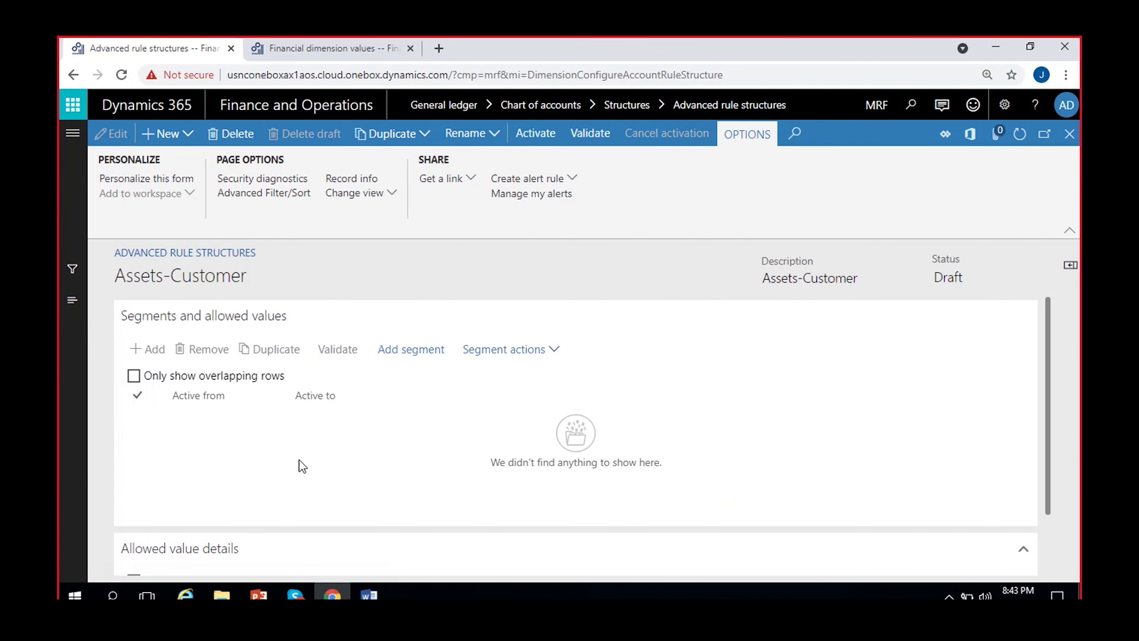
Add the Customer financial dimension as a segment of the Assets-Customer rule structure
{"action": "left_click", "coordinate": [417, 356]}
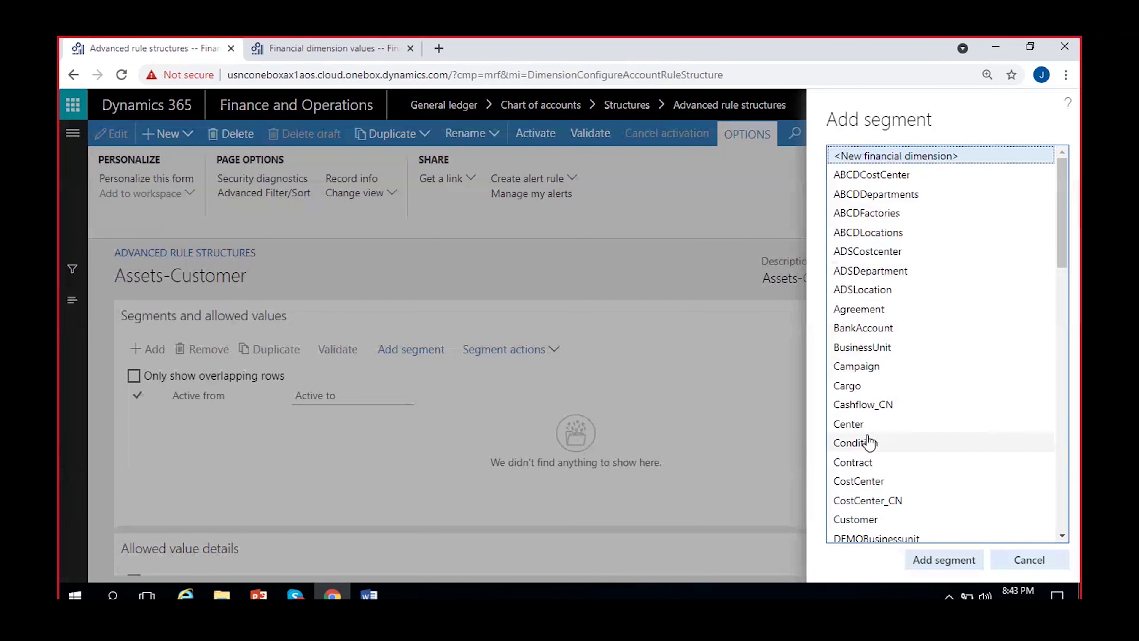
{"action": "left_click", "coordinate": [867, 520]}
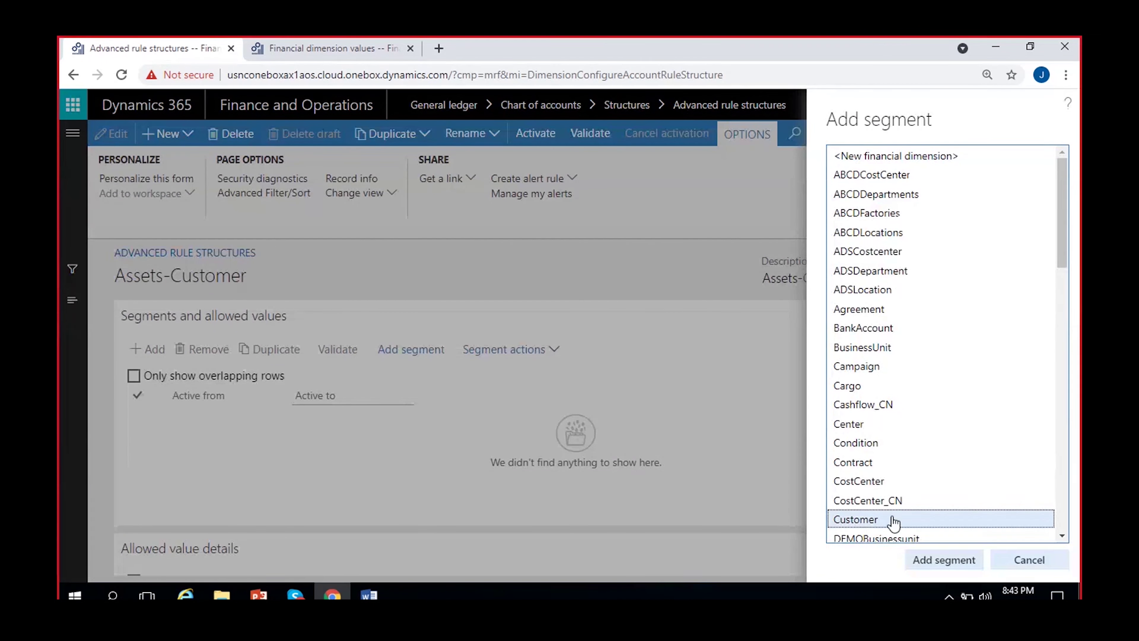
{"action": "left_click", "coordinate": [940, 562]}
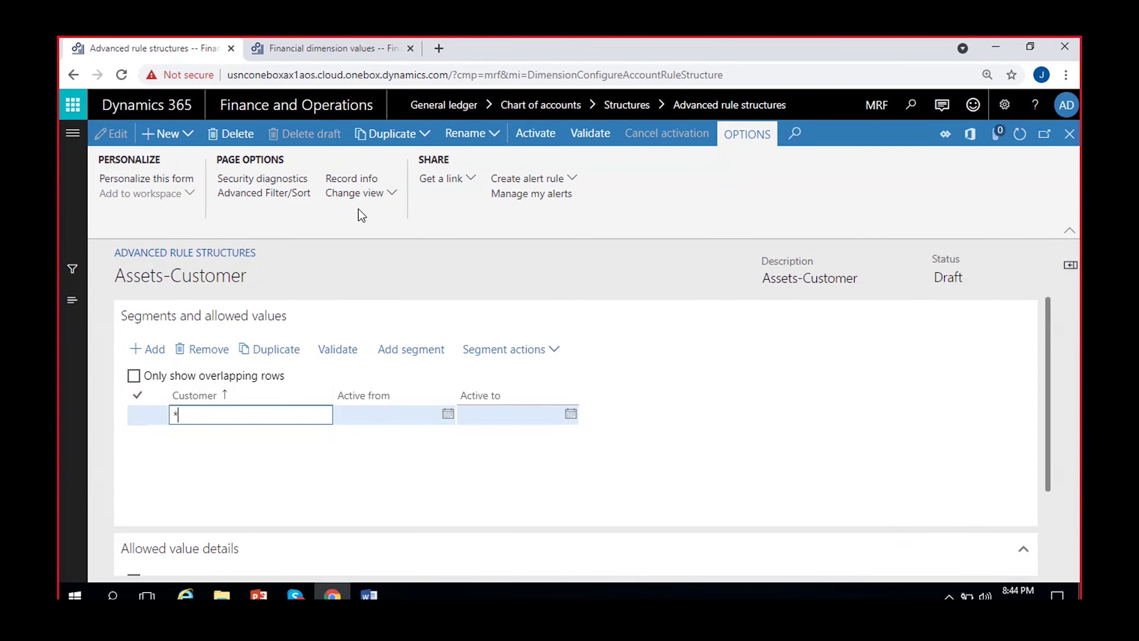
Look through the Customer financial dimension's values, then return to the Assets-Customer rule structure
{"action": "left_click", "coordinate": [340, 49]}
{"action": "left_click", "coordinate": [1069, 135]}
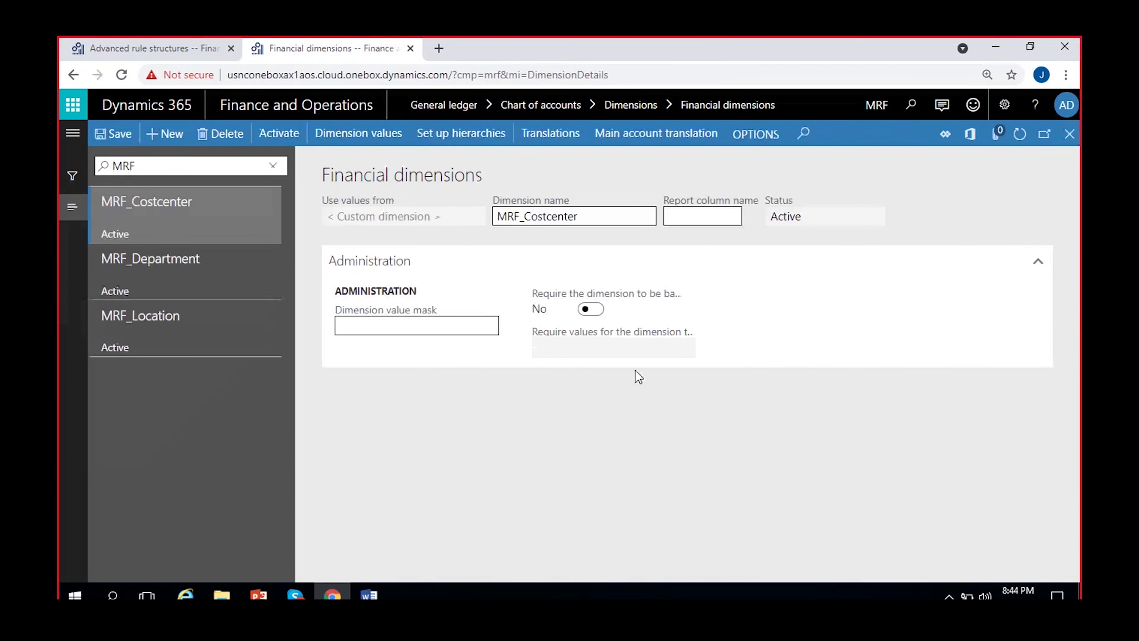
{"action": "left_click", "coordinate": [273, 166]}
{"action": "scroll", "coordinate": [205, 426], "scroll_direction": "down", "scroll_amount": 5}
{"action": "scroll", "coordinate": [205, 424], "scroll_direction": "down", "scroll_amount": 4}
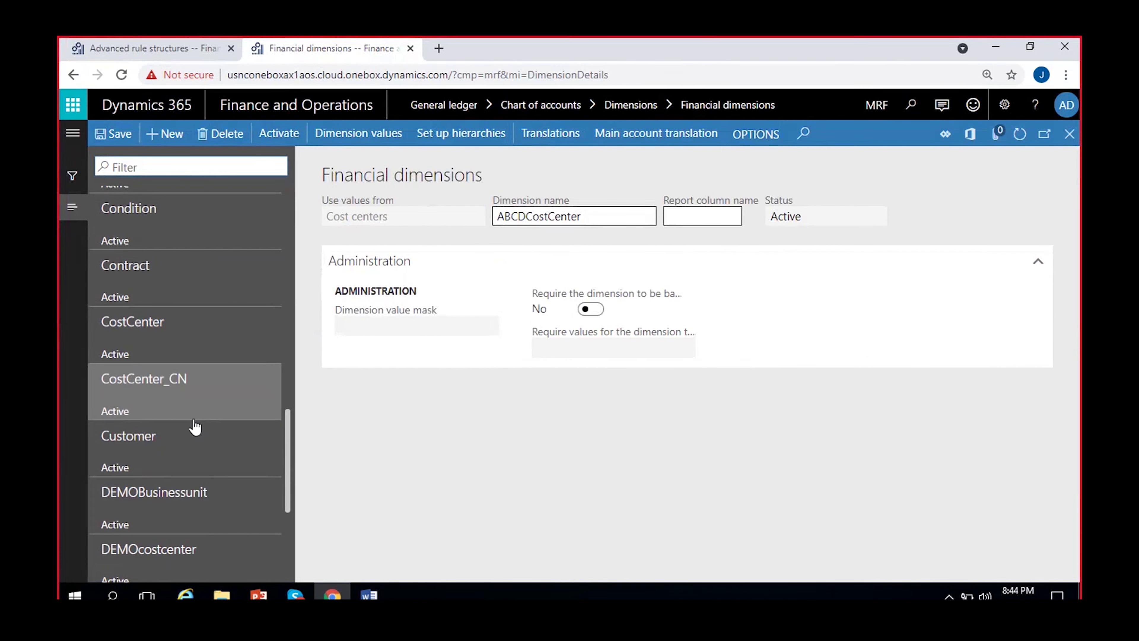
{"action": "left_click", "coordinate": [193, 429]}
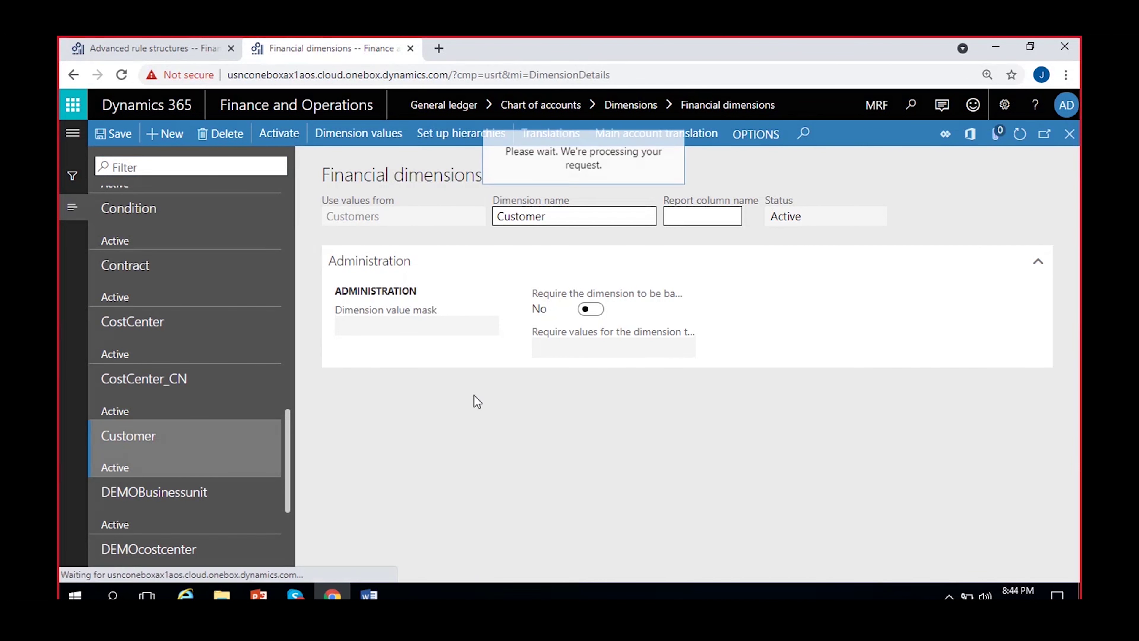
{"action": "scroll", "coordinate": [244, 321], "scroll_direction": "down", "scroll_amount": 15}
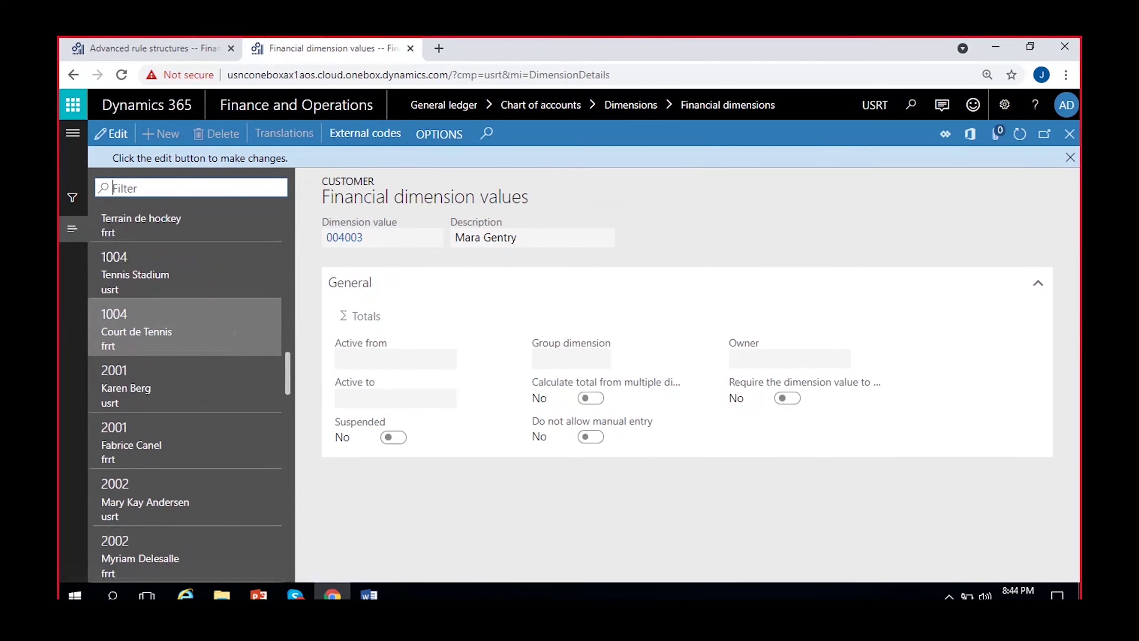
{"action": "scroll", "coordinate": [180, 449], "scroll_direction": "down", "scroll_amount": 10}
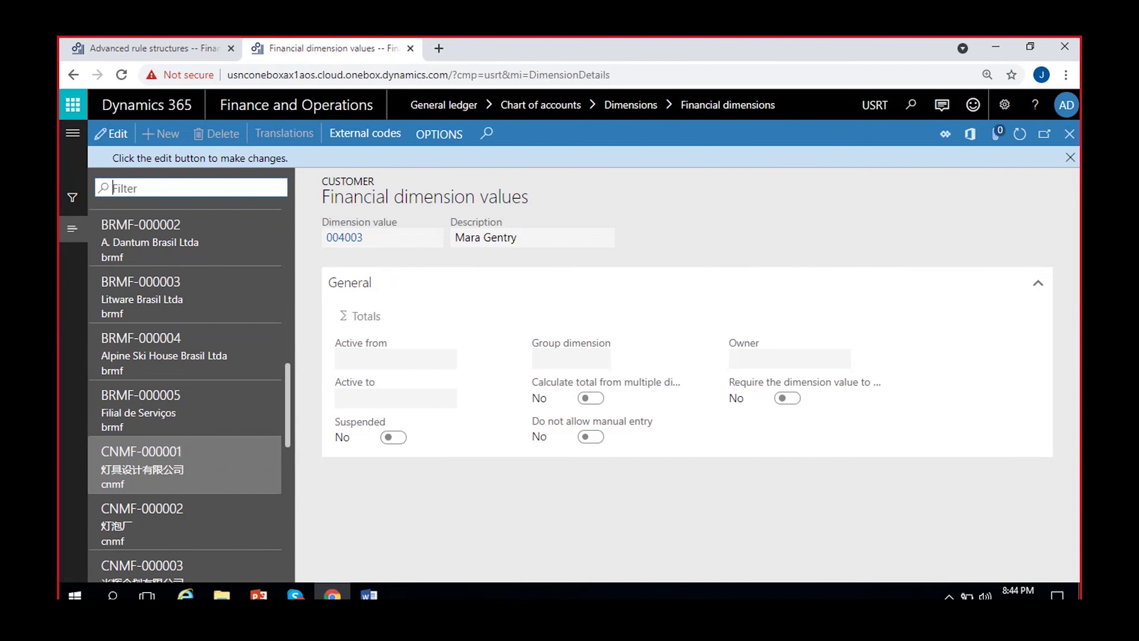
{"action": "scroll", "coordinate": [181, 449], "scroll_direction": "up", "scroll_amount": 10}
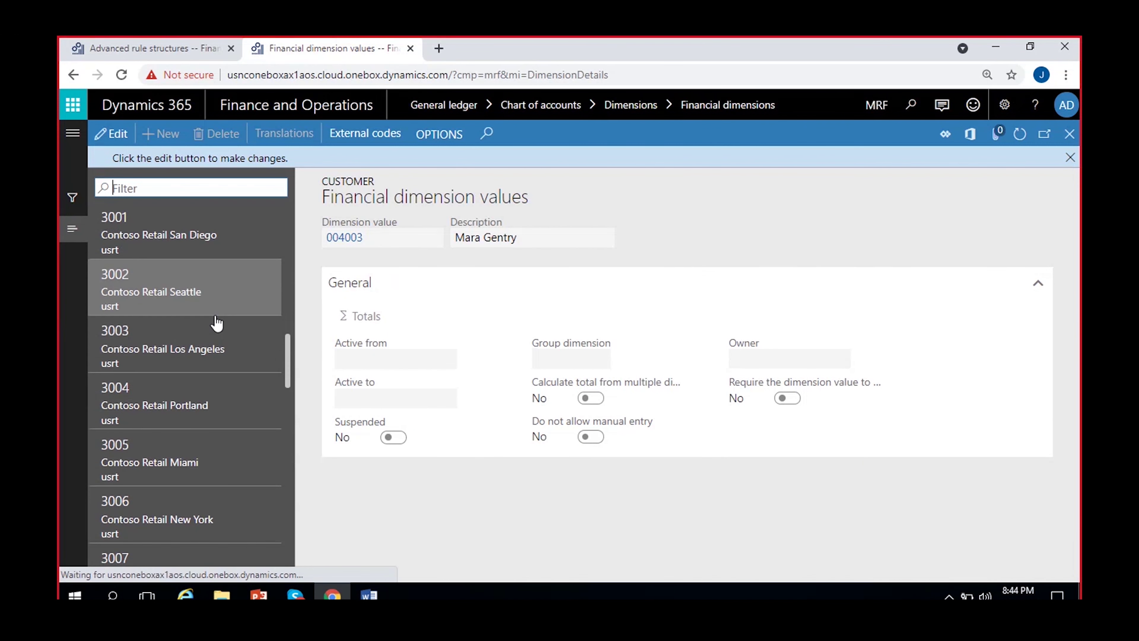
{"action": "left_click", "coordinate": [1070, 157]}
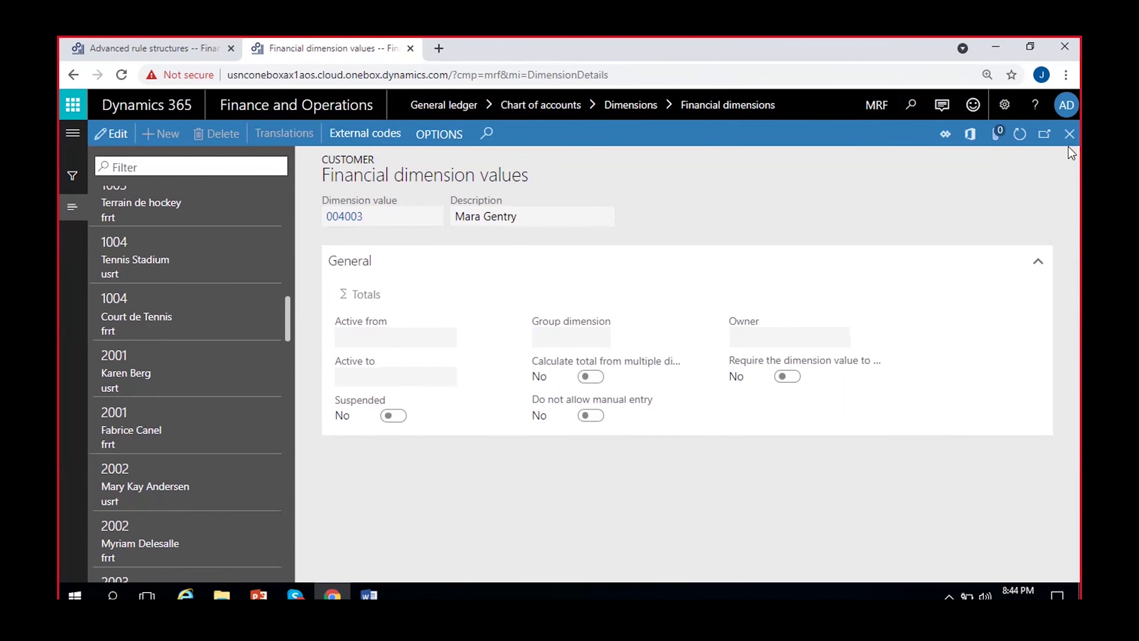
{"action": "left_click", "coordinate": [1070, 134]}
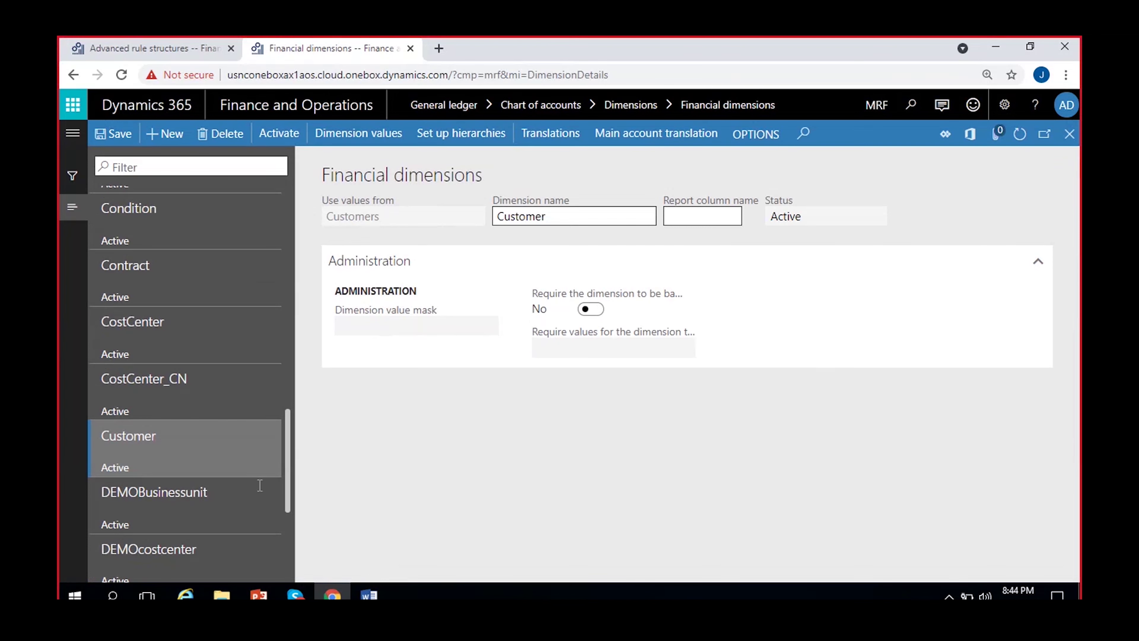
{"action": "left_click", "coordinate": [173, 44]}
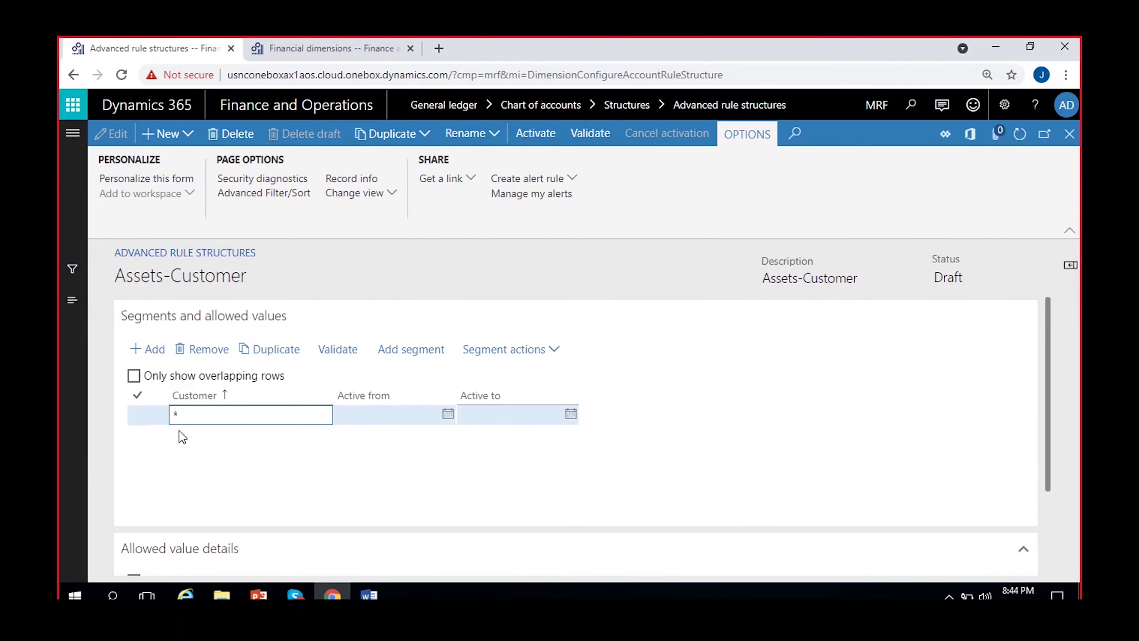
Keep the Customer segment's allowed value at *, activate the Assets-Customer rule structure, and dismiss the message
{"action": "left_click", "coordinate": [167, 424]}
{"action": "left_click", "coordinate": [260, 461]}
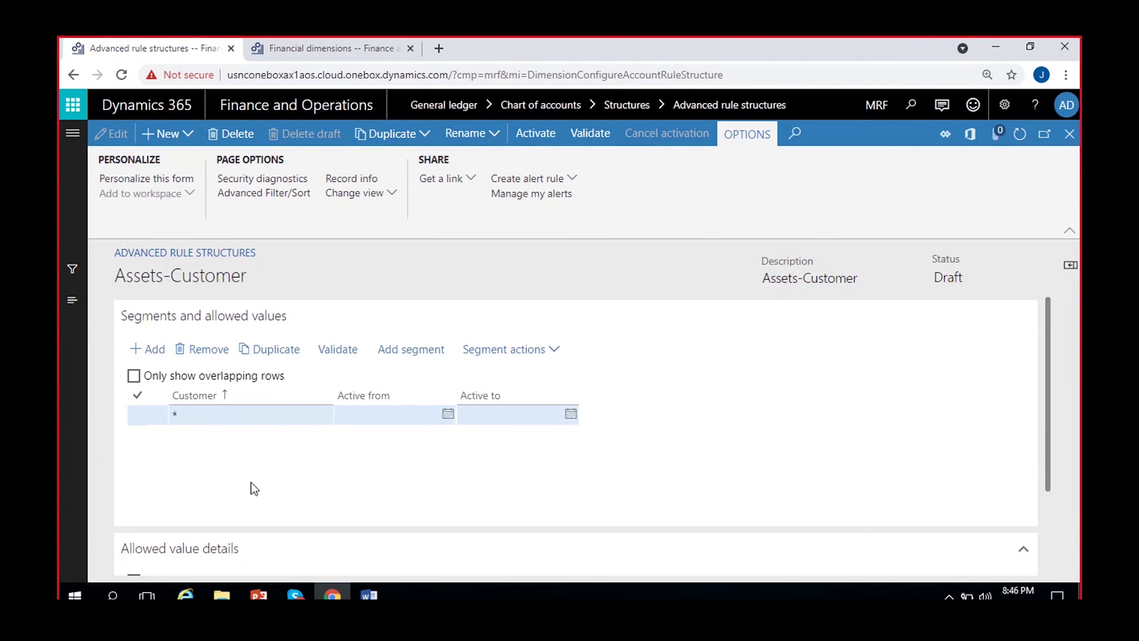
{"action": "left_click", "coordinate": [236, 415]}
{"action": "left_click", "coordinate": [544, 140]}
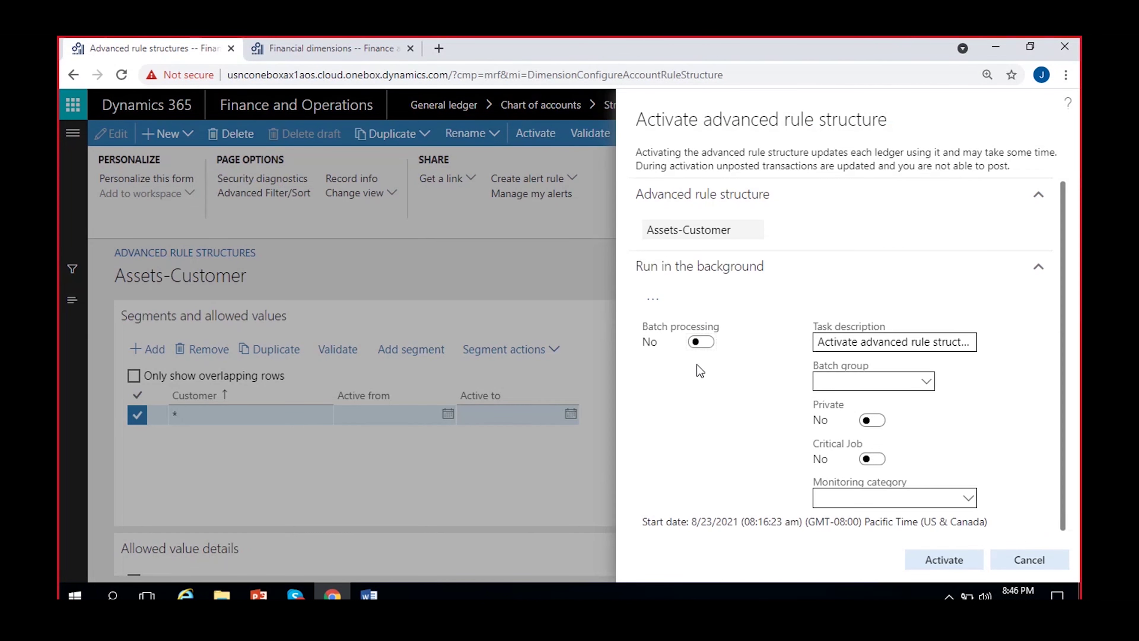
{"action": "left_click", "coordinate": [944, 561]}
{"action": "left_click", "coordinate": [1070, 249]}
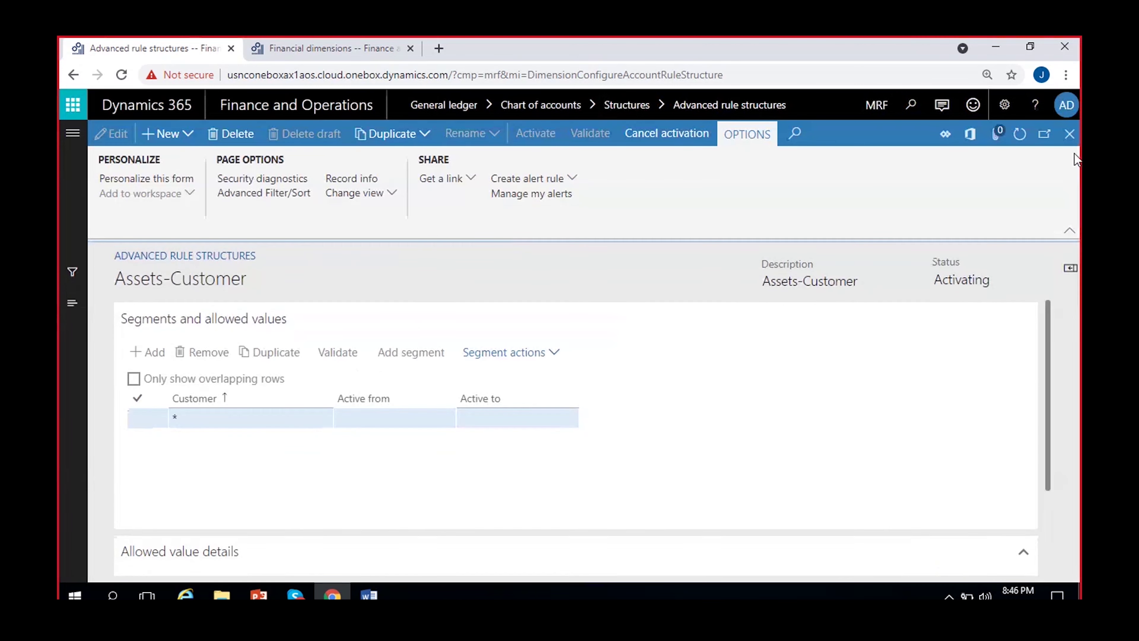
Return to the advanced rule structures list and refresh it to check the activation status of Assets-Customer and Costcenter-1
{"action": "left_click", "coordinate": [1070, 133]}
{"action": "left_click", "coordinate": [1021, 134]}
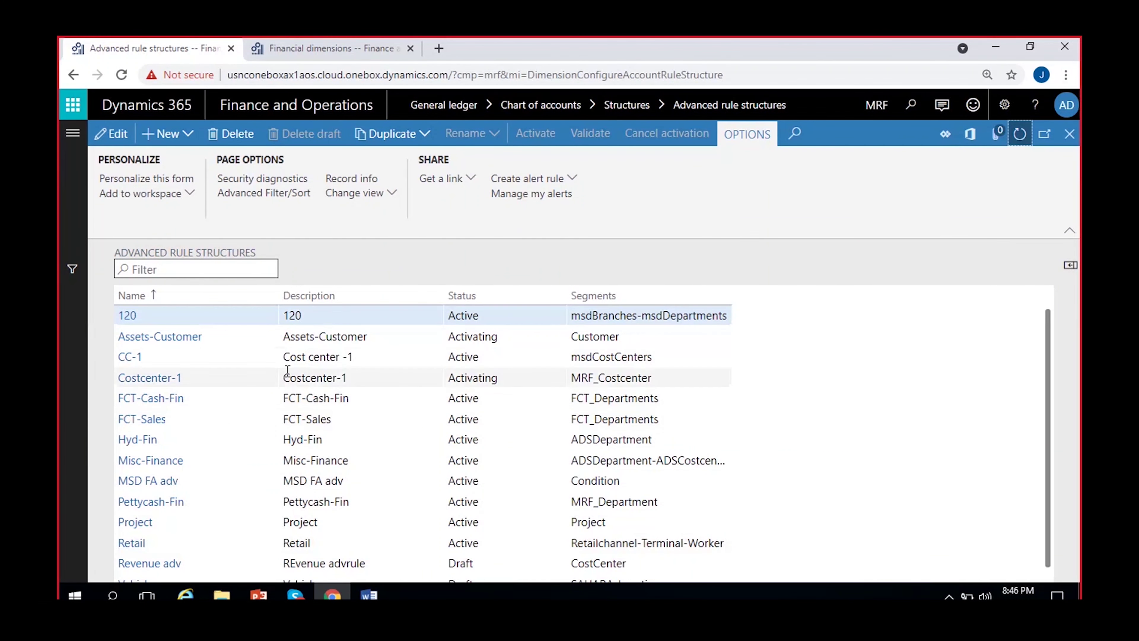
{"action": "left_click", "coordinate": [368, 372]}
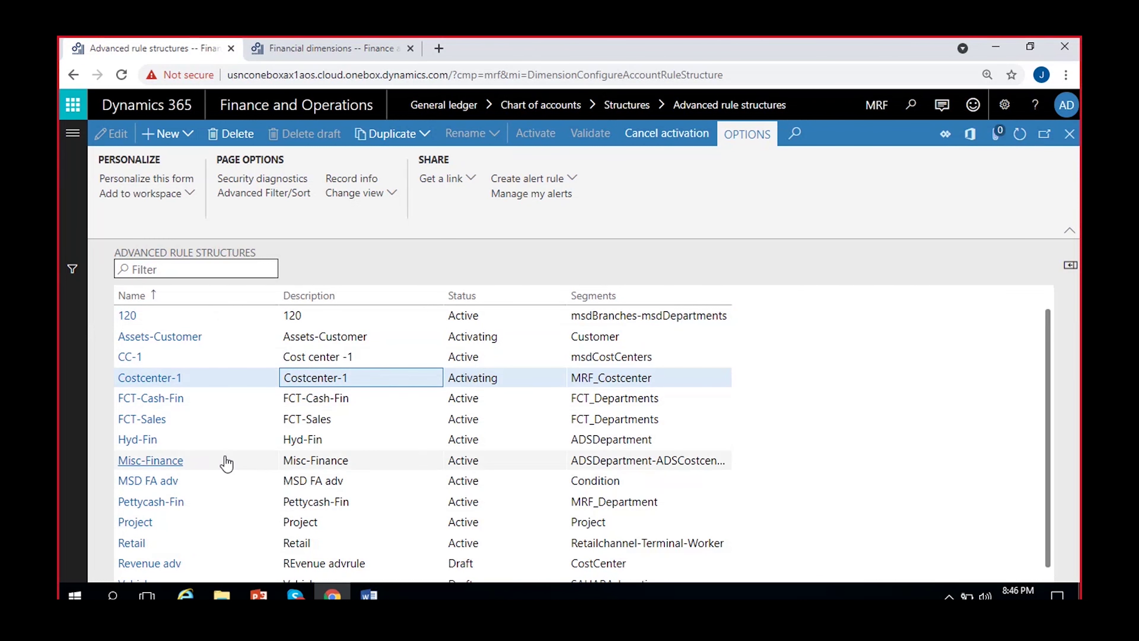
{"action": "left_click", "coordinate": [370, 502]}
{"action": "left_click", "coordinate": [1023, 135]}
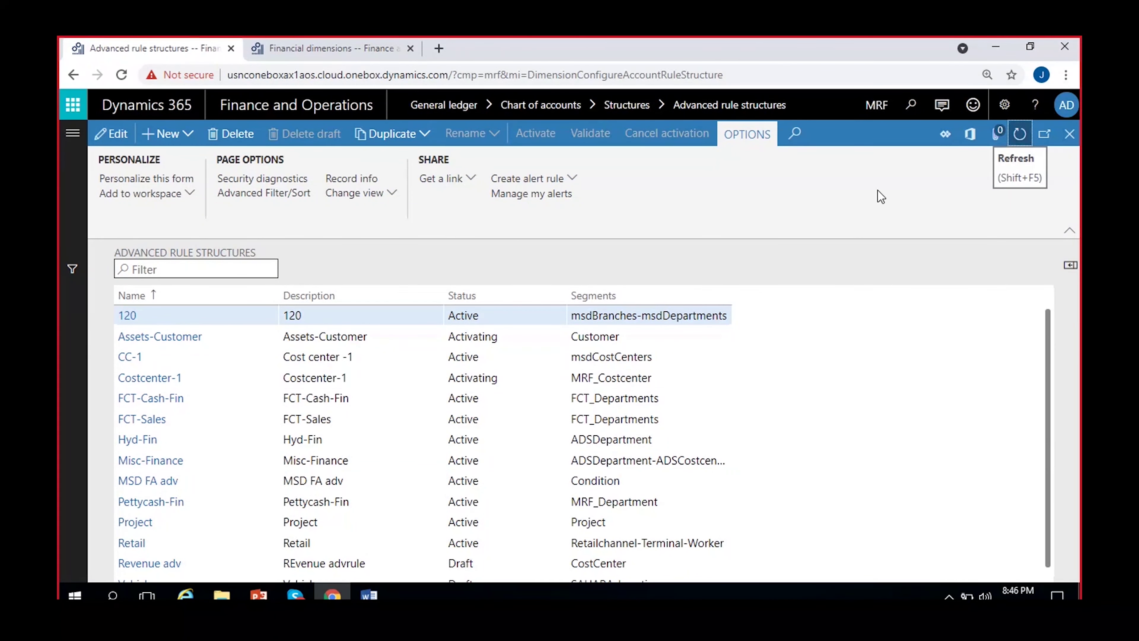
{"action": "left_click", "coordinate": [358, 460]}
Open the Pettycash-Fin rule structure and examine its MRF_Department segment and allowed value details
{"action": "left_click", "coordinate": [378, 503]}
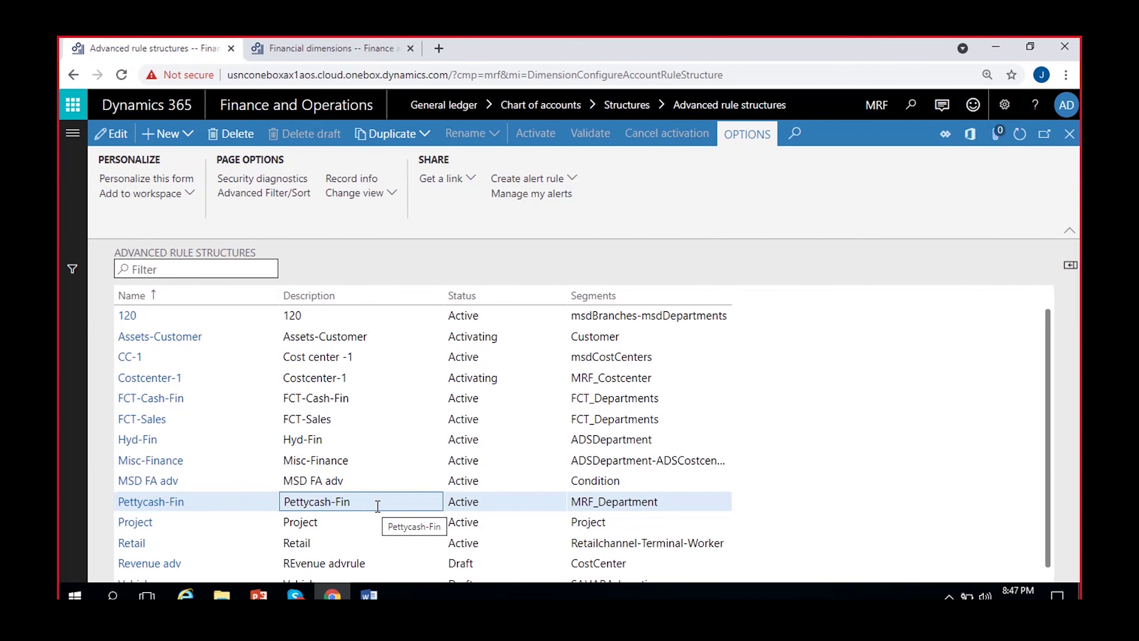
{"action": "left_click", "coordinate": [168, 507]}
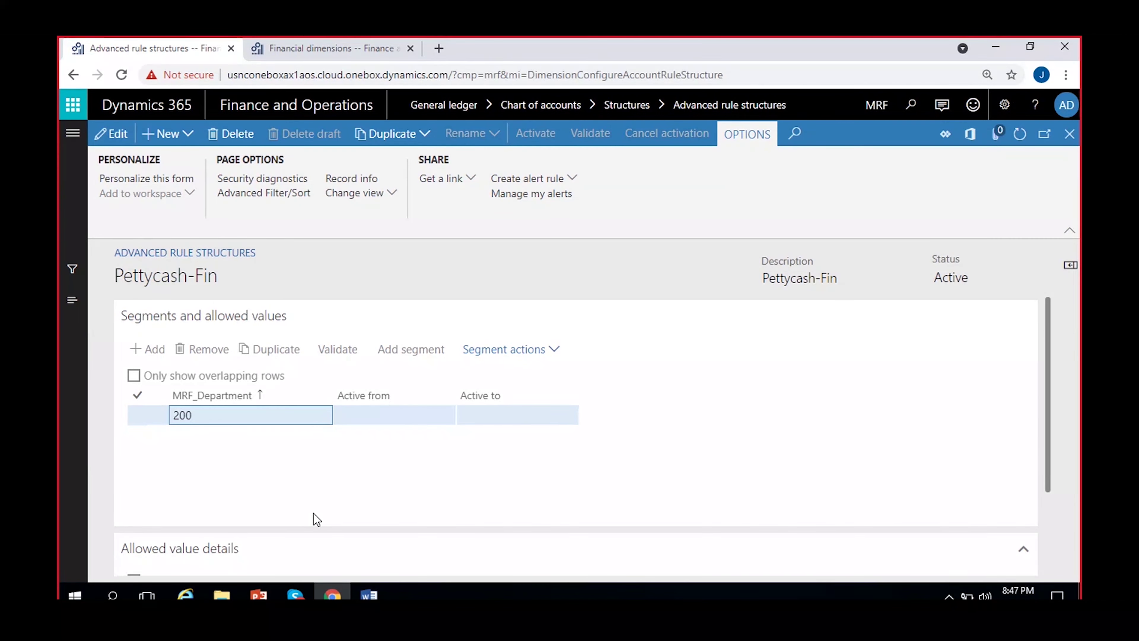
{"action": "scroll", "coordinate": [317, 520], "scroll_direction": "down", "scroll_amount": 2}
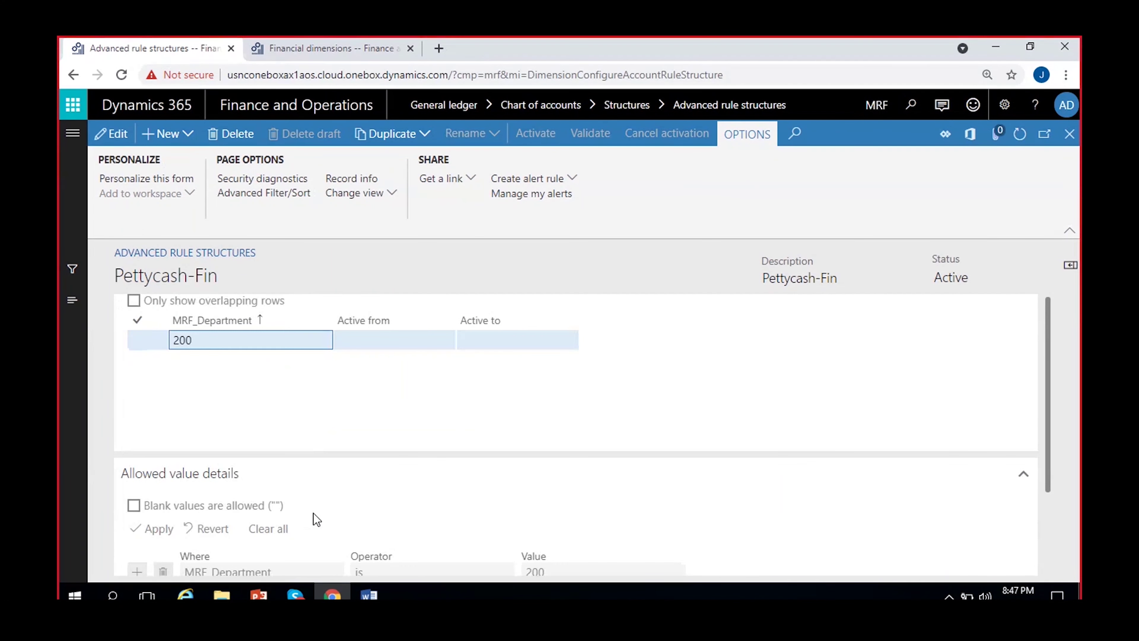
Compare Pettycash-Fin's allowed MRF_Department value with the criteria listed under its allowed value details
{"action": "scroll", "coordinate": [317, 519], "scroll_direction": "down", "scroll_amount": 1}
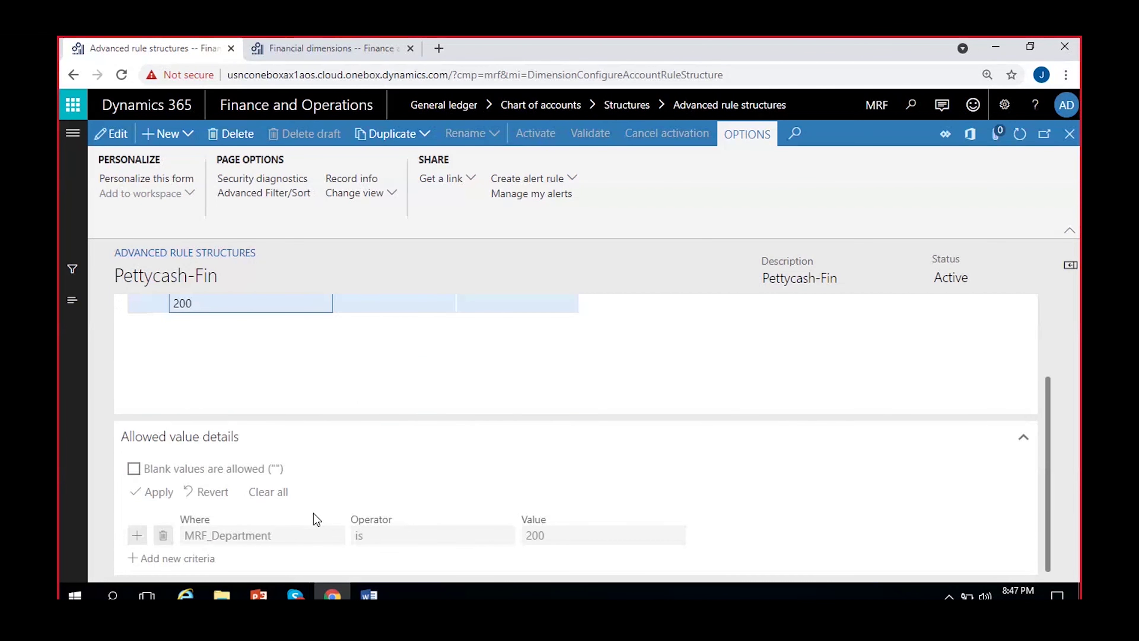
{"action": "scroll", "coordinate": [316, 520], "scroll_direction": "up", "scroll_amount": 3}
{"action": "scroll", "coordinate": [316, 519], "scroll_direction": "down", "scroll_amount": 3}
{"action": "scroll", "coordinate": [374, 446], "scroll_direction": "up", "scroll_amount": 3}
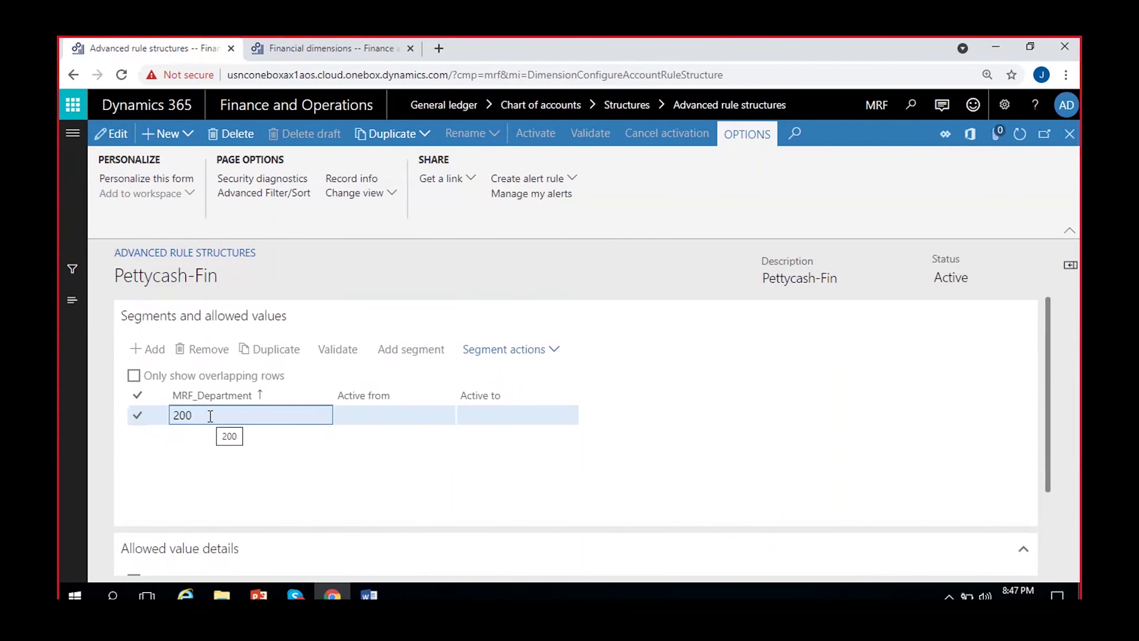
{"action": "scroll", "coordinate": [211, 417], "scroll_direction": "down", "scroll_amount": 2}
{"action": "scroll", "coordinate": [210, 417], "scroll_direction": "down", "scroll_amount": 1}
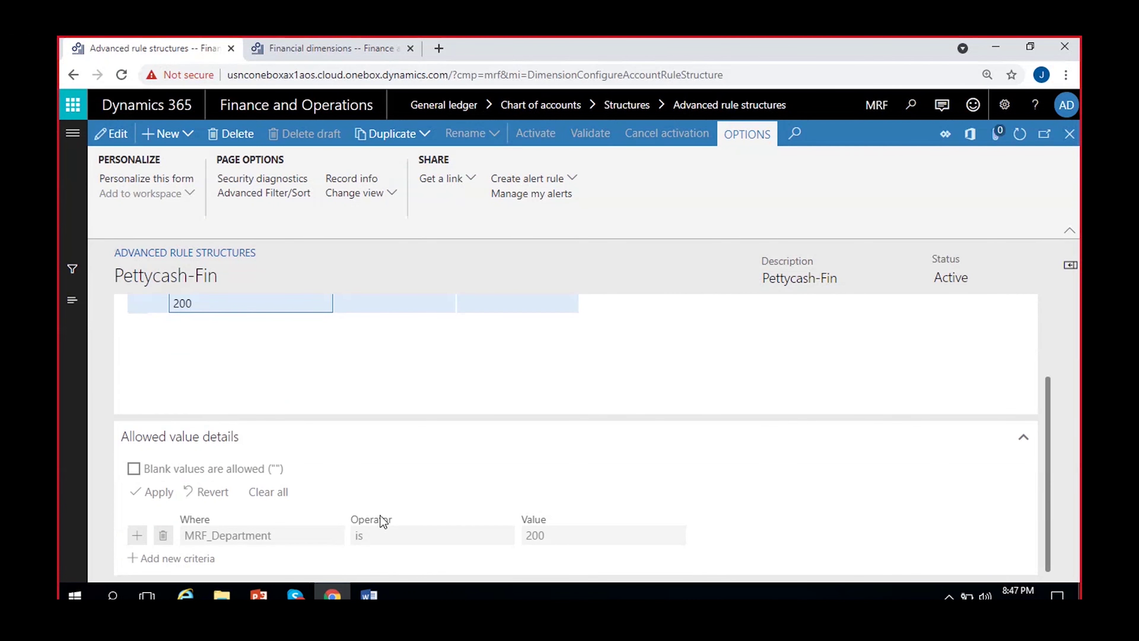
{"action": "scroll", "coordinate": [382, 522], "scroll_direction": "up", "scroll_amount": 1}
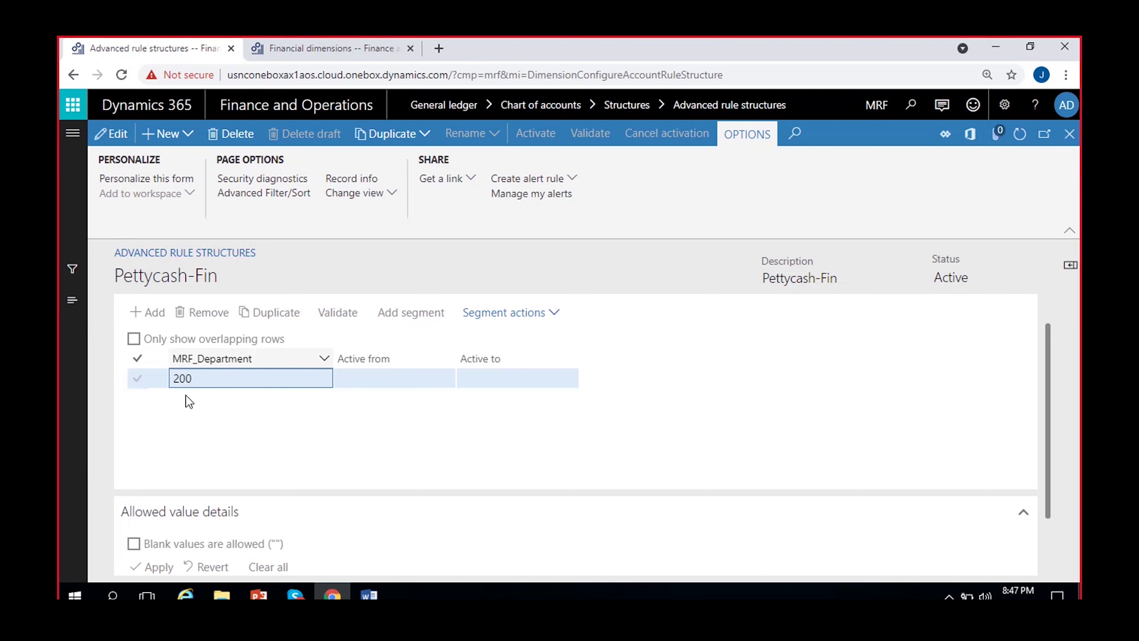
{"action": "scroll", "coordinate": [245, 428], "scroll_direction": "down", "scroll_amount": 2}
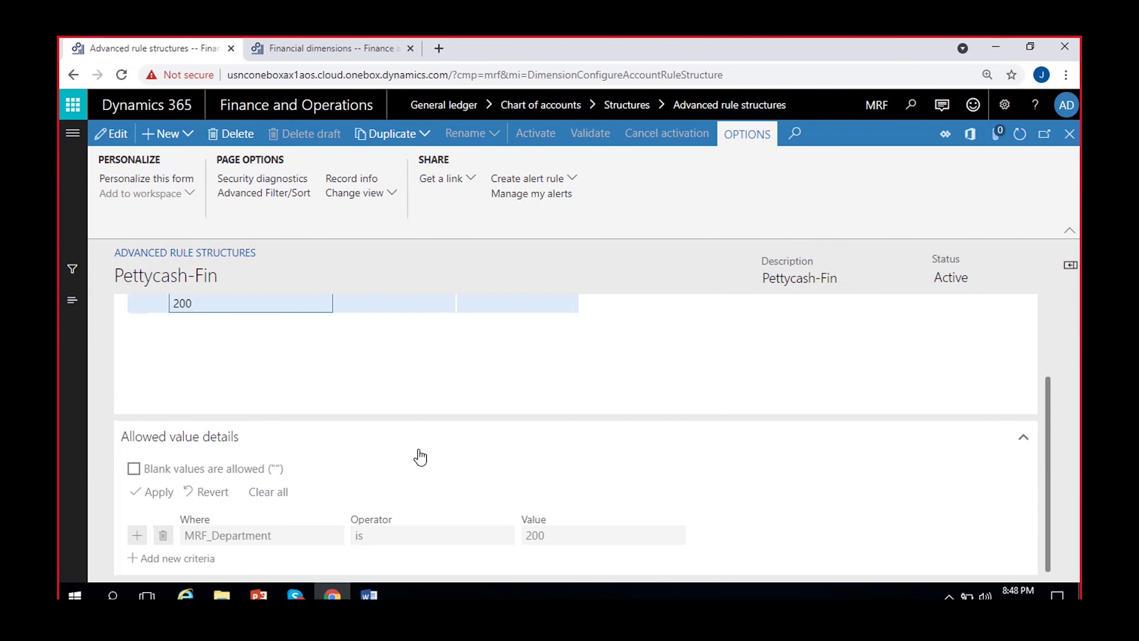
{"action": "scroll", "coordinate": [420, 456], "scroll_direction": "up", "scroll_amount": 2}
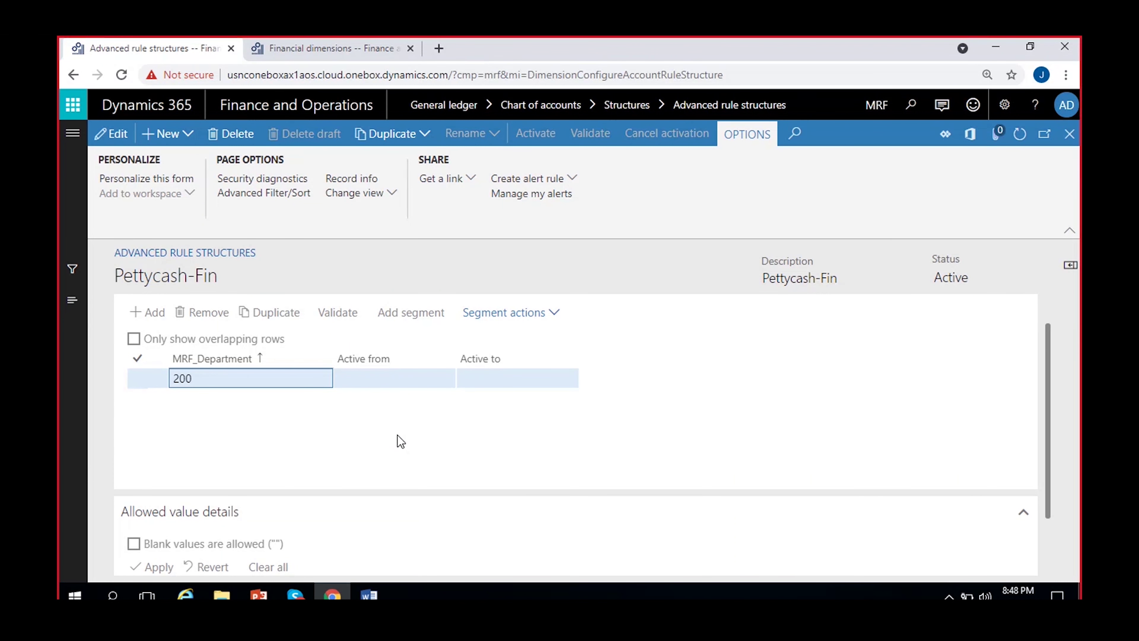
{"action": "scroll", "coordinate": [401, 442], "scroll_direction": "down", "scroll_amount": 2}
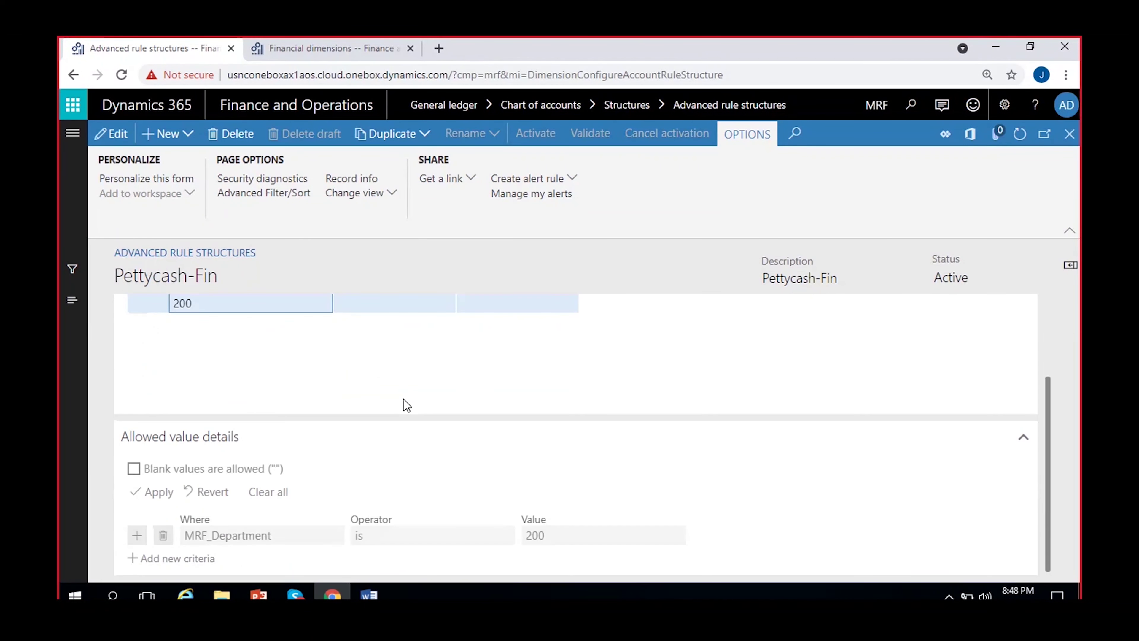
{"action": "scroll", "coordinate": [404, 402], "scroll_direction": "up", "scroll_amount": 2}
{"action": "scroll", "coordinate": [406, 412], "scroll_direction": "up", "scroll_amount": 1}
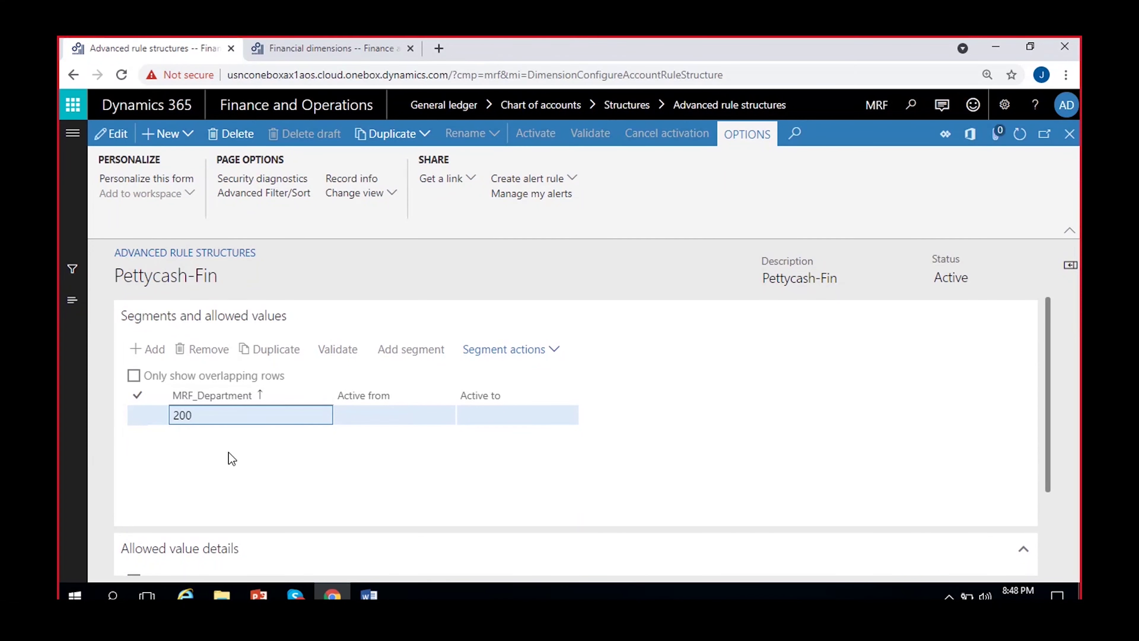
Close the Pettycash-Fin details and refresh the advanced rule structures list to check the statuses
{"action": "left_click", "coordinate": [1069, 135]}
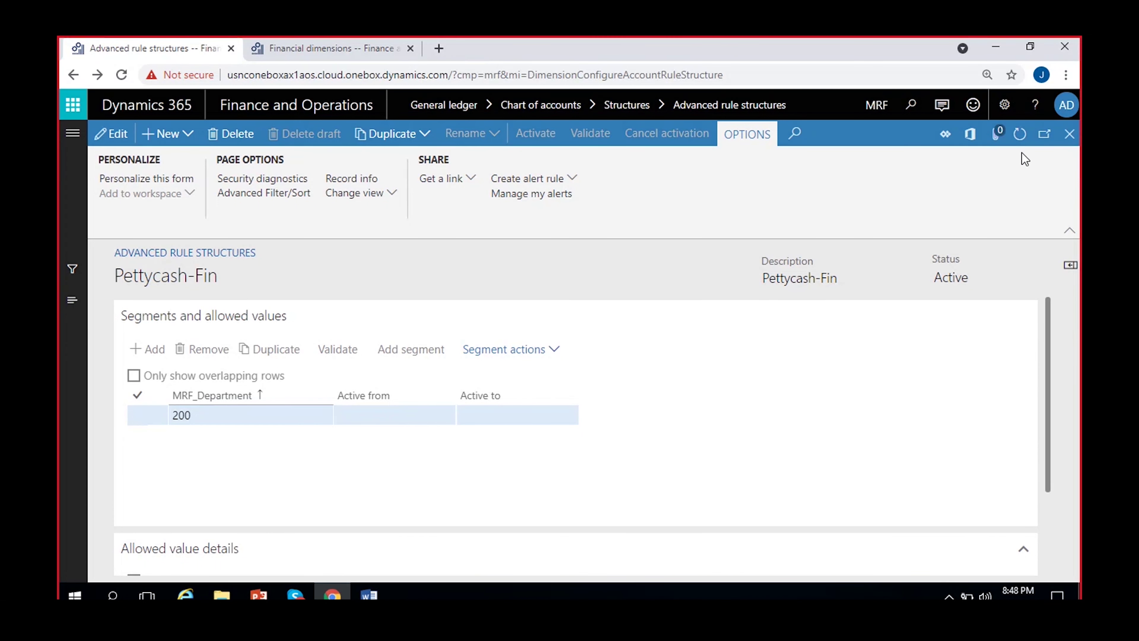
{"action": "left_click", "coordinate": [1020, 134]}
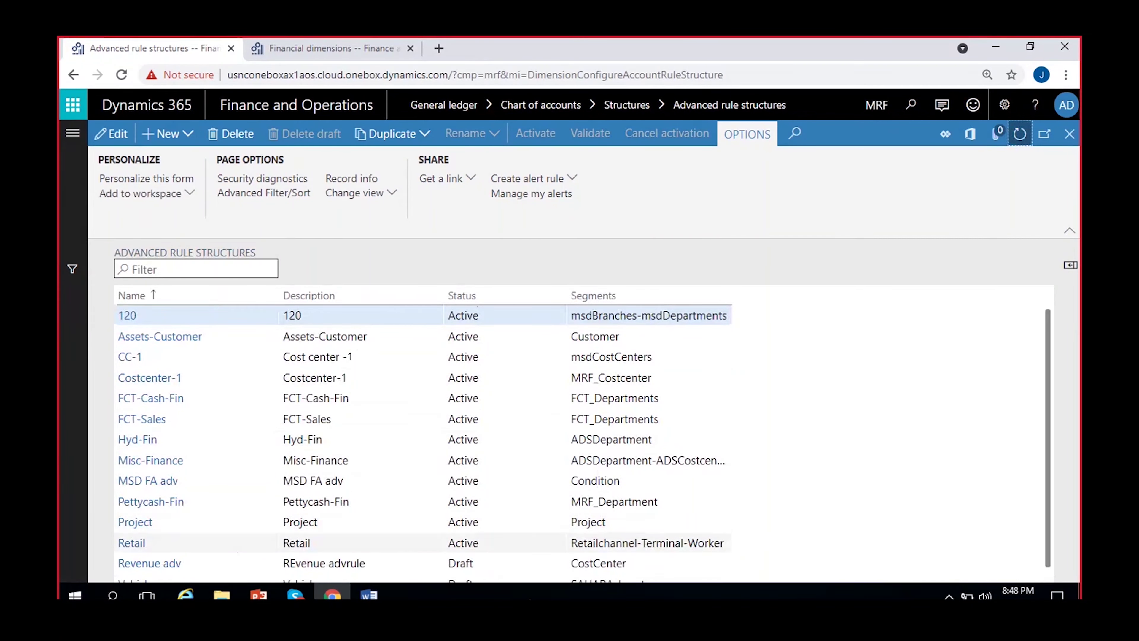
{"action": "left_click", "coordinate": [422, 375]}
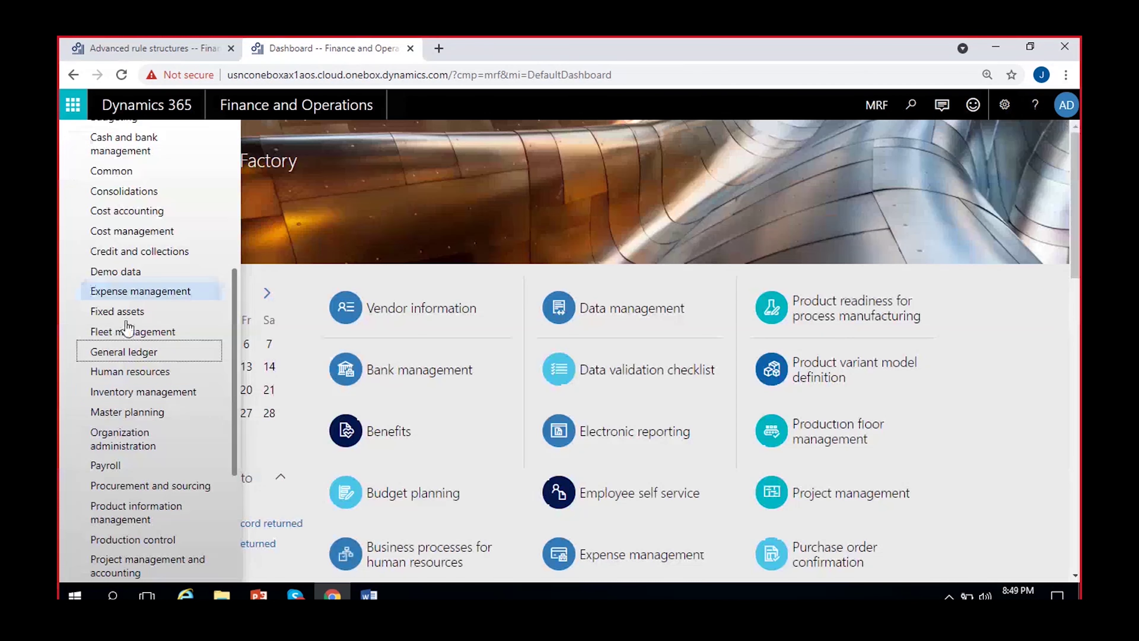
Open Configure account structures from General ledger and filter the account structures by MRF
{"action": "left_click", "coordinate": [137, 355]}
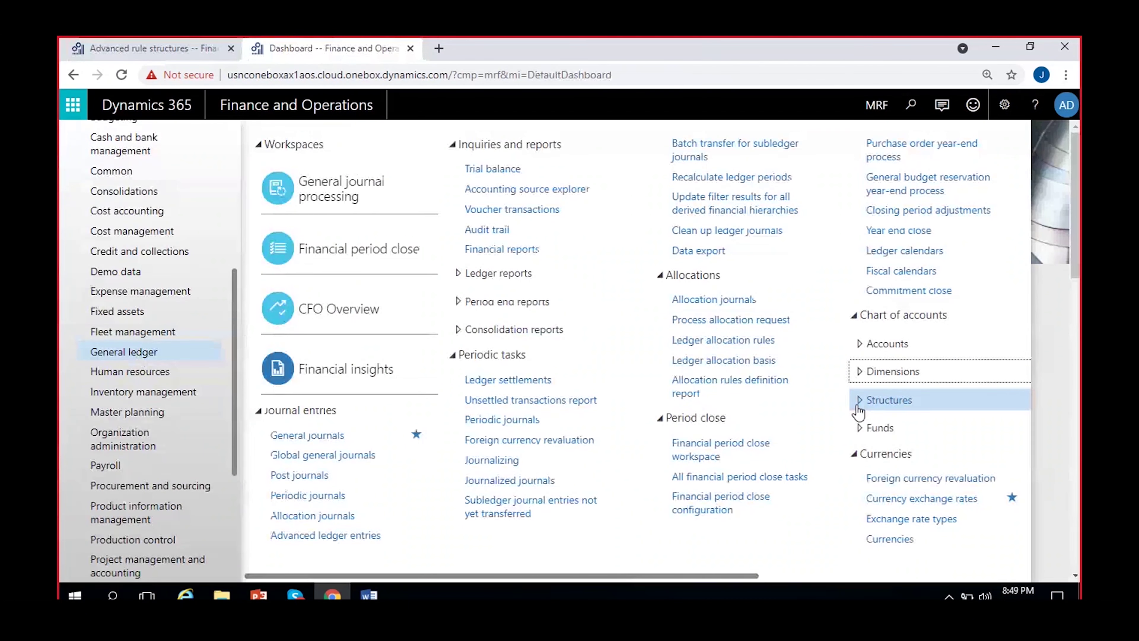
{"action": "left_click", "coordinate": [880, 400]}
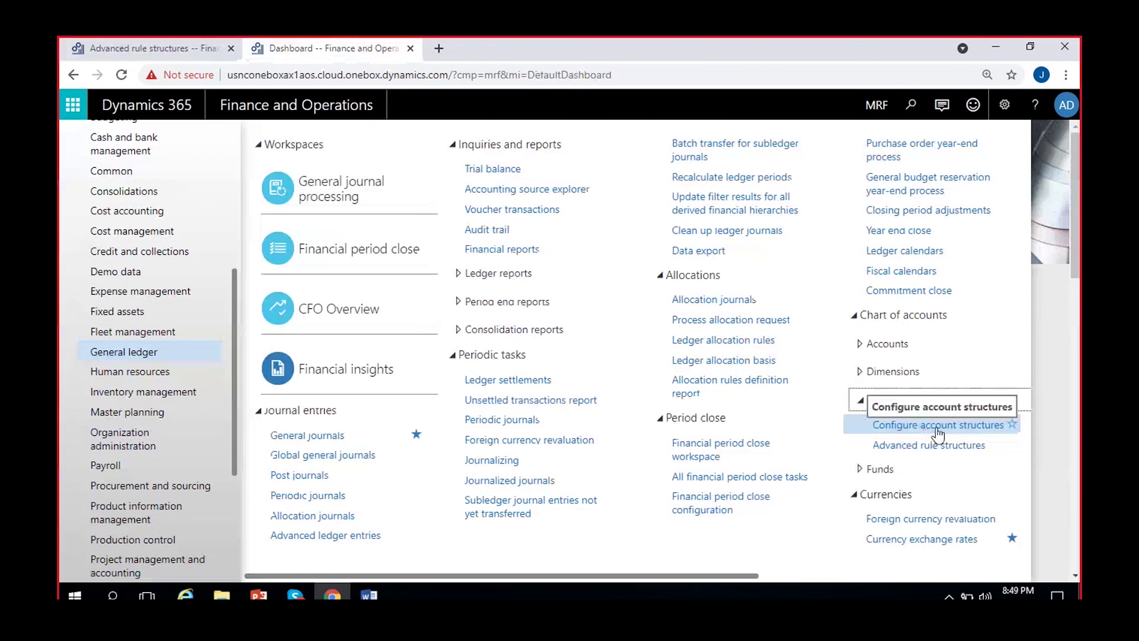
{"action": "left_click", "coordinate": [907, 429]}
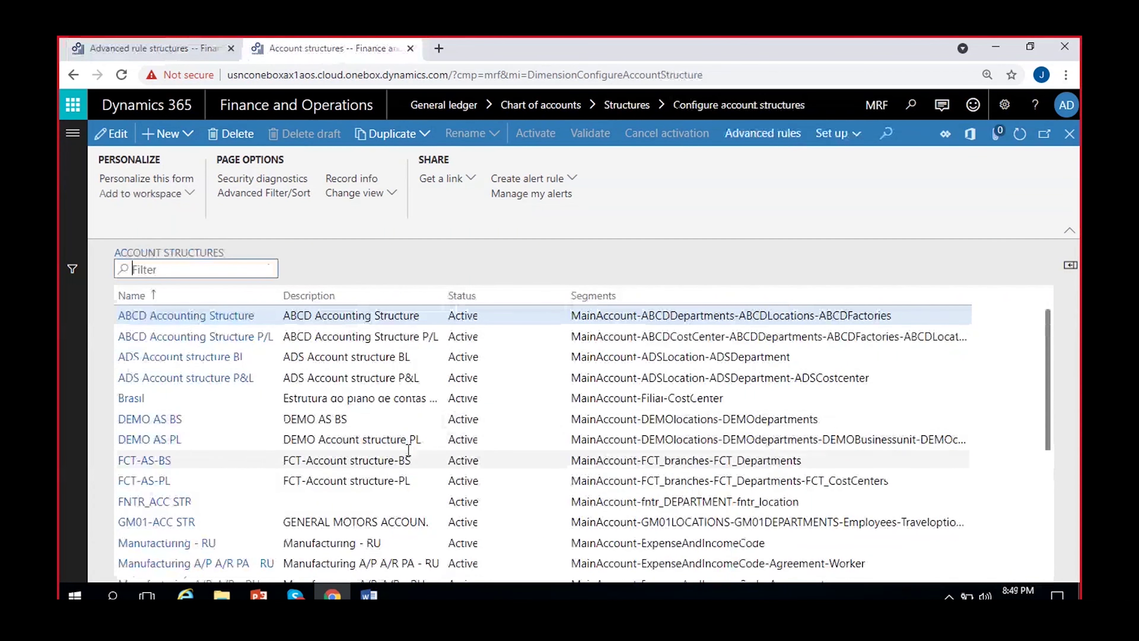
{"action": "type", "text": "MRF"}
{"action": "key", "text": "Return"}
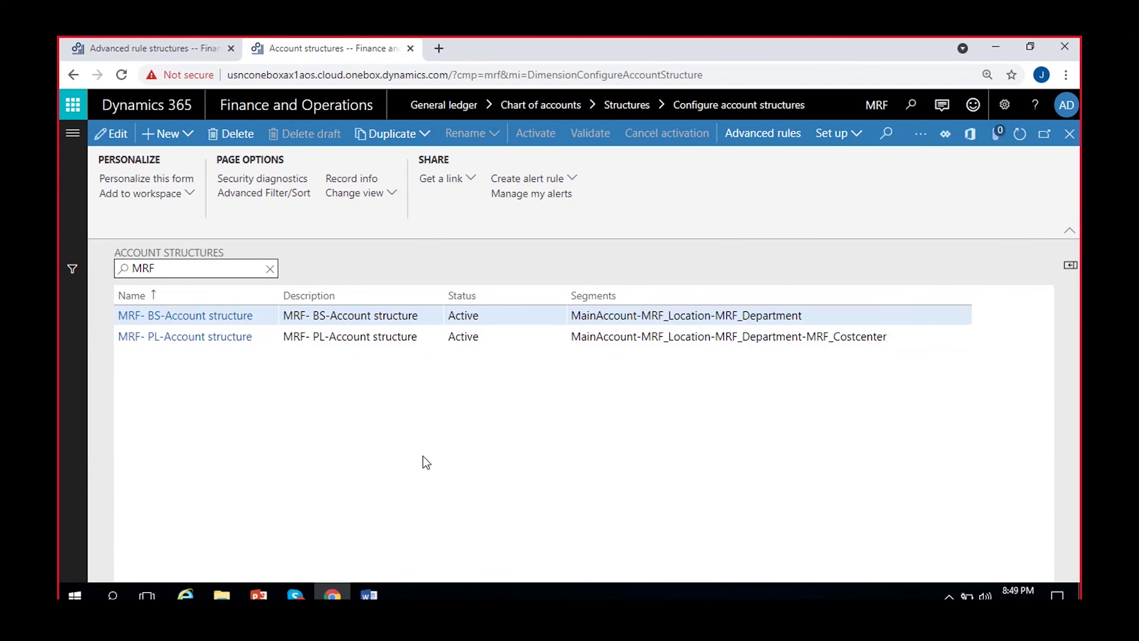
Compare the petty cash requirement in the Word notes with the segments of MRF- BS-Account structure, and return to the browser
{"action": "left_click", "coordinate": [332, 596]}
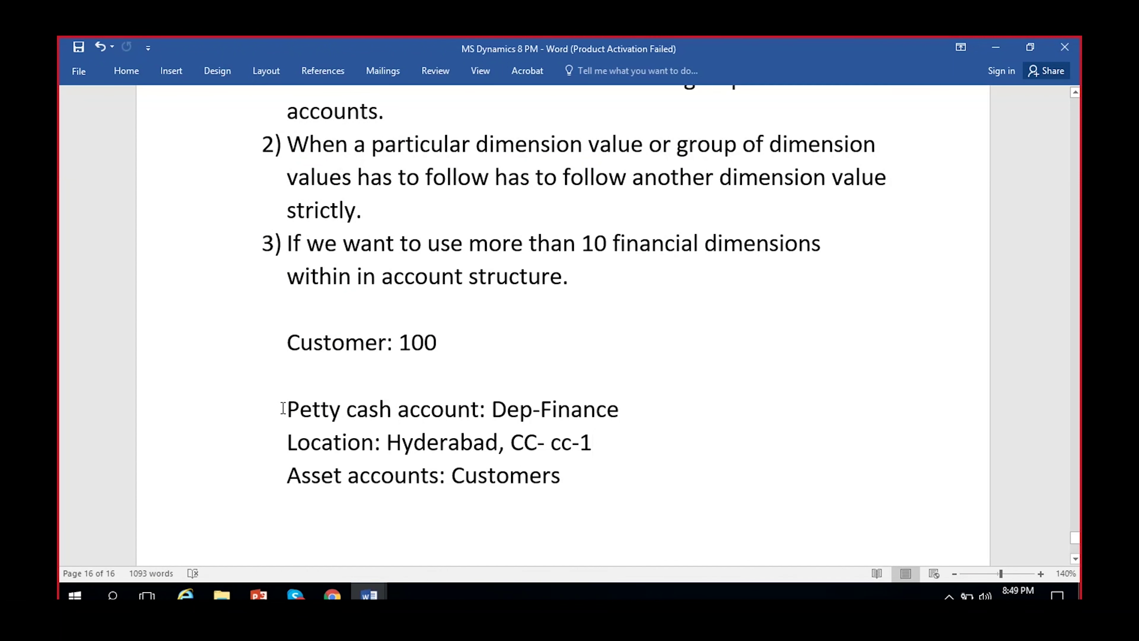
{"action": "left_click_drag", "start_coordinate": [283, 408], "coordinate": [621, 403]}
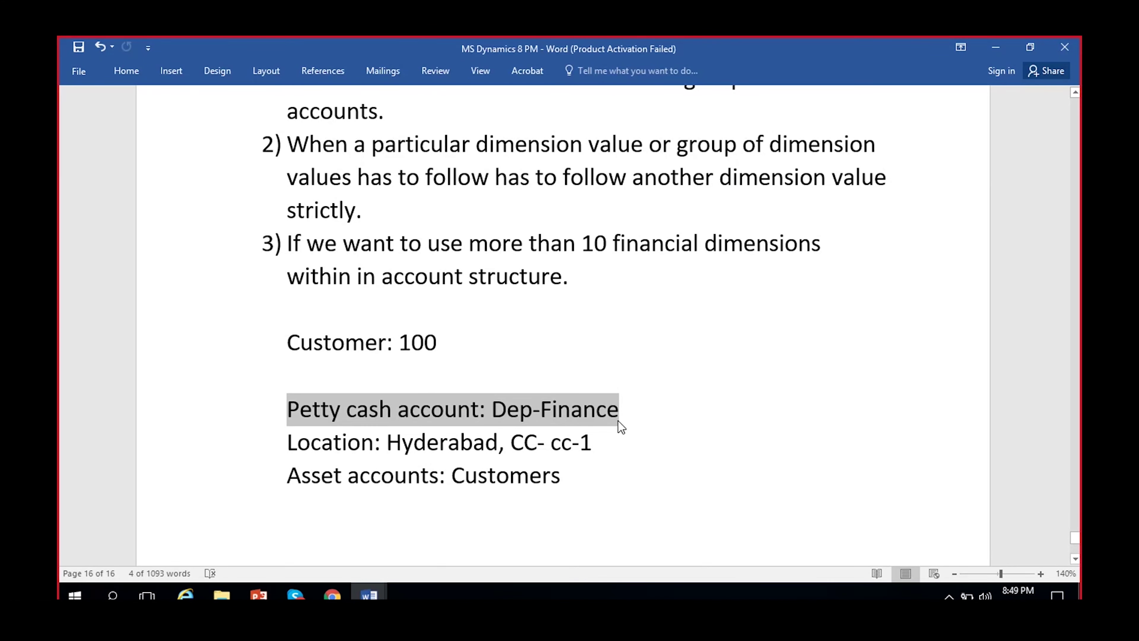
{"action": "key", "text": "alt+Tab"}
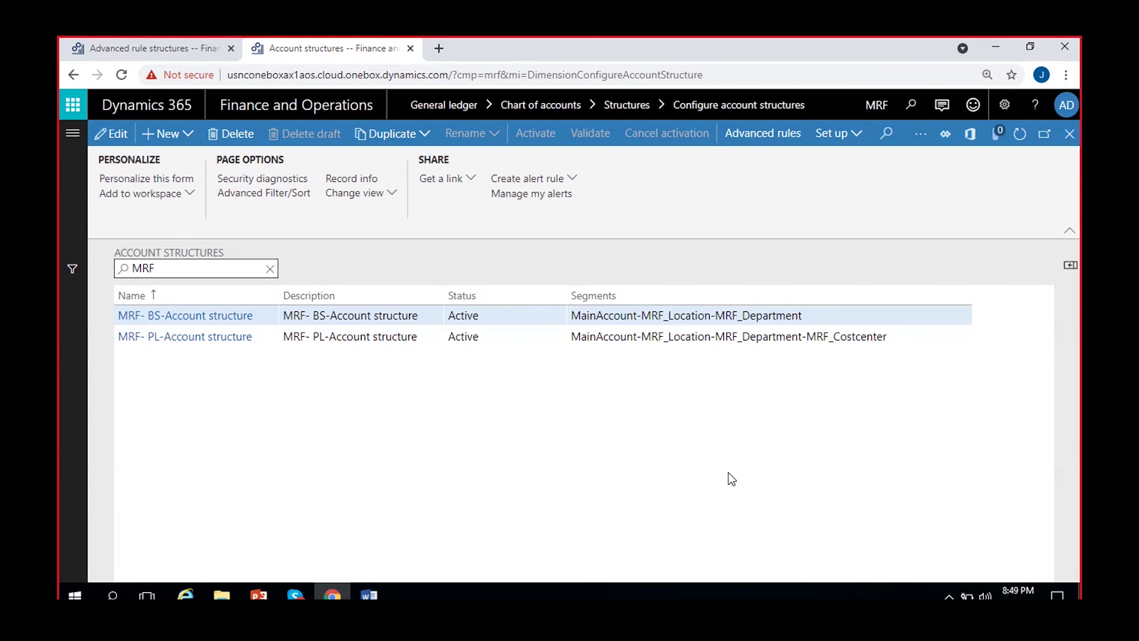
{"action": "left_click", "coordinate": [702, 314]}
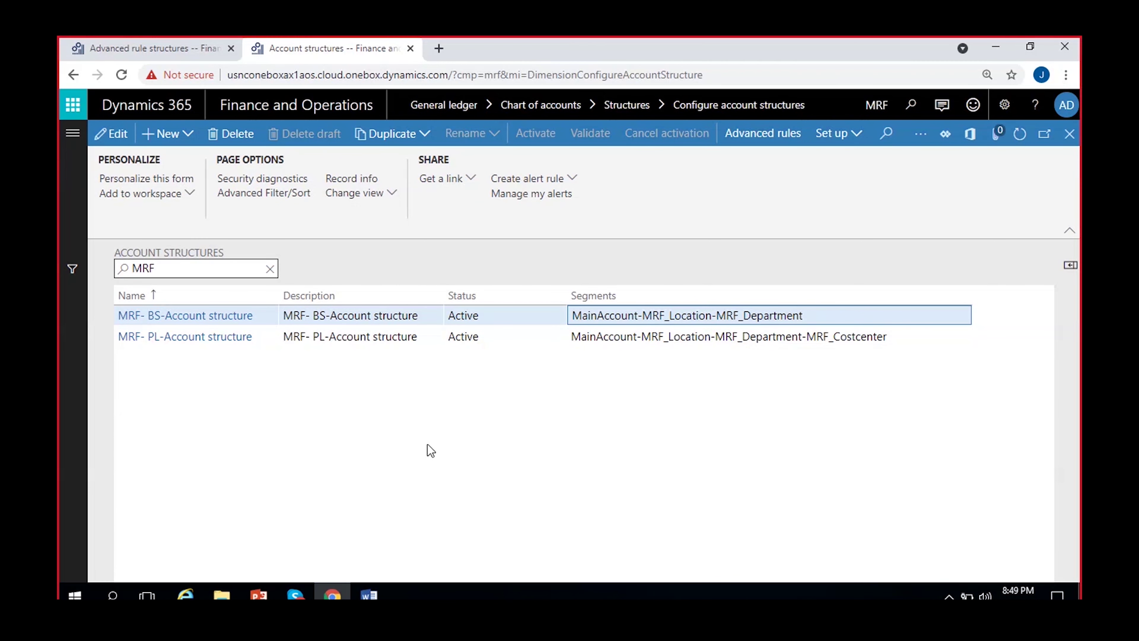
{"action": "mouse_move", "coordinate": [369, 595]}
{"action": "left_click", "coordinate": [317, 529]}
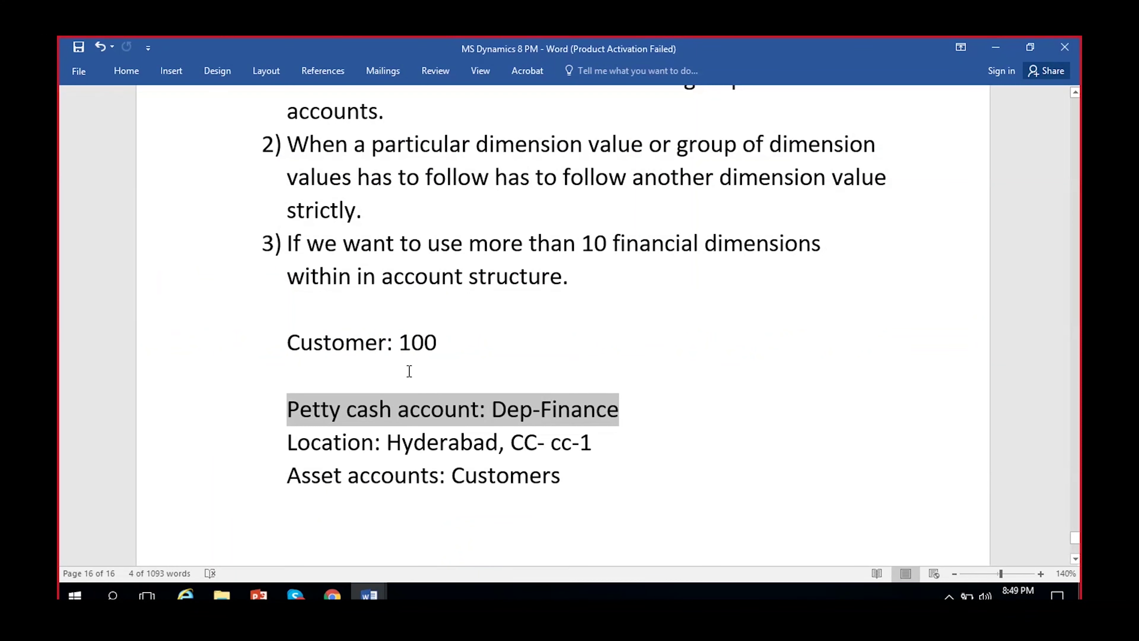
{"action": "left_click", "coordinate": [989, 48]}
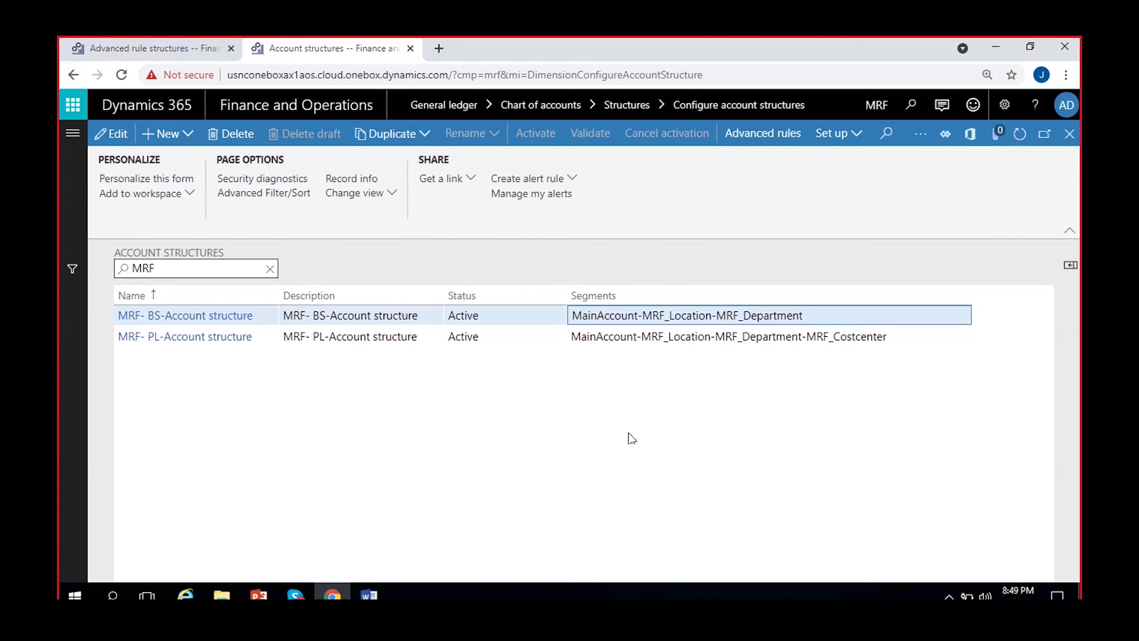
Open MRF- BS-Account structure, put it into edit mode, and check its status
{"action": "left_click", "coordinate": [226, 321]}
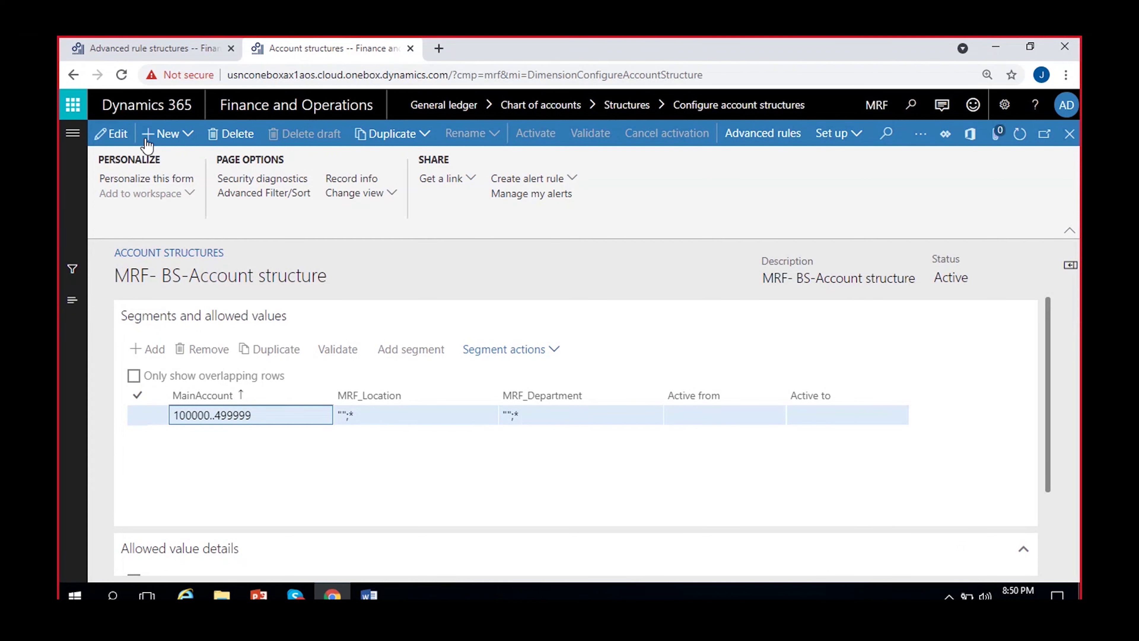
{"action": "left_click", "coordinate": [110, 140]}
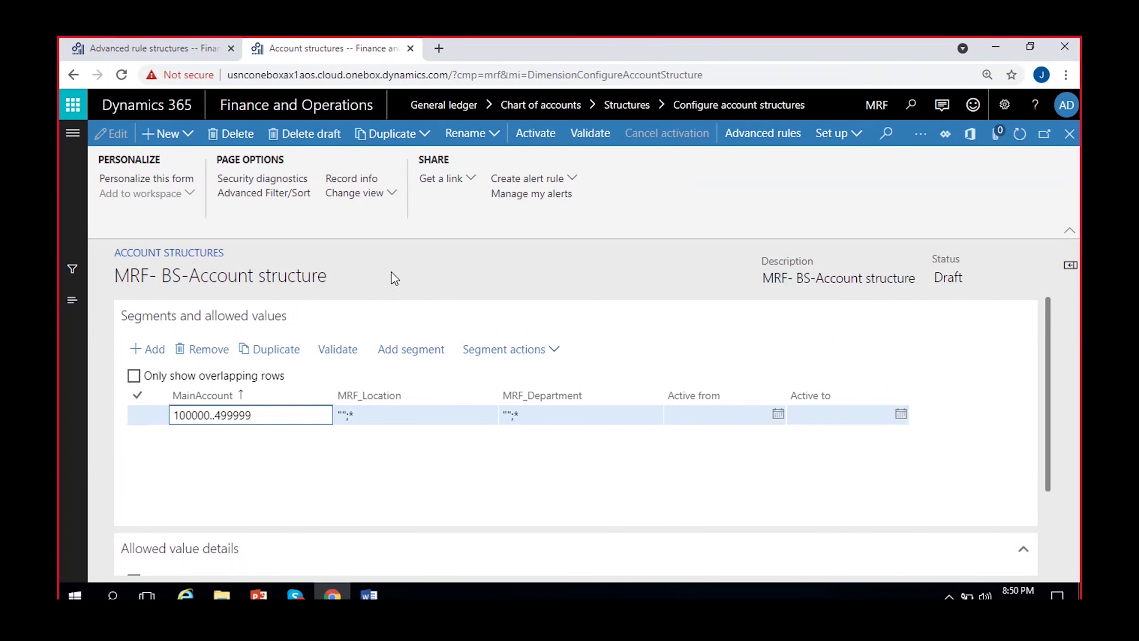
{"action": "left_click", "coordinate": [955, 280]}
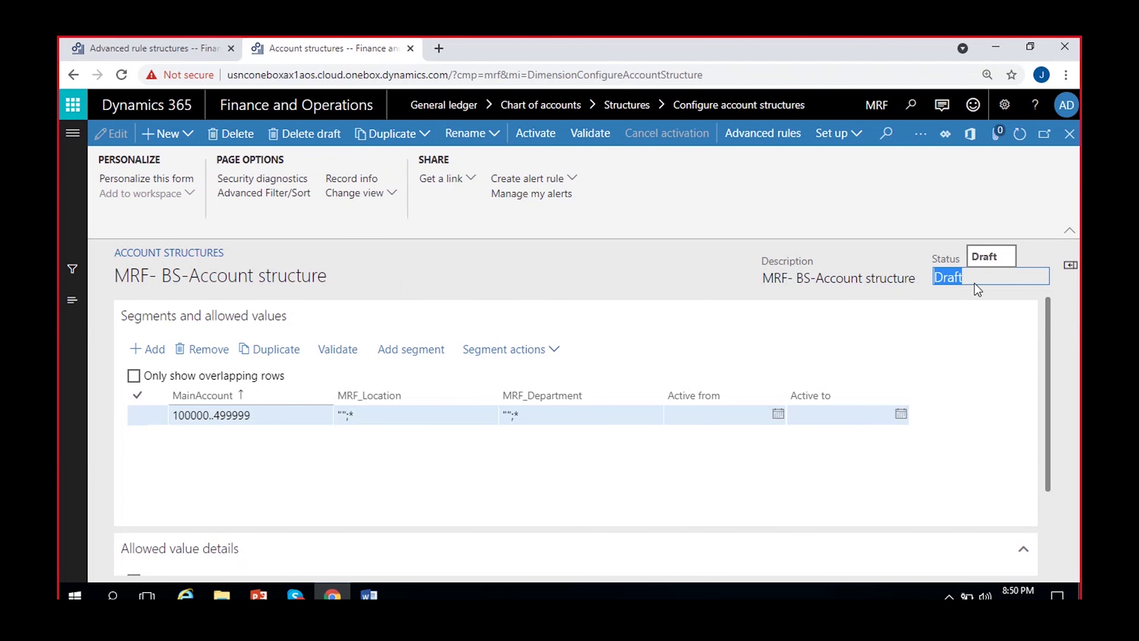
{"action": "left_click", "coordinate": [947, 278]}
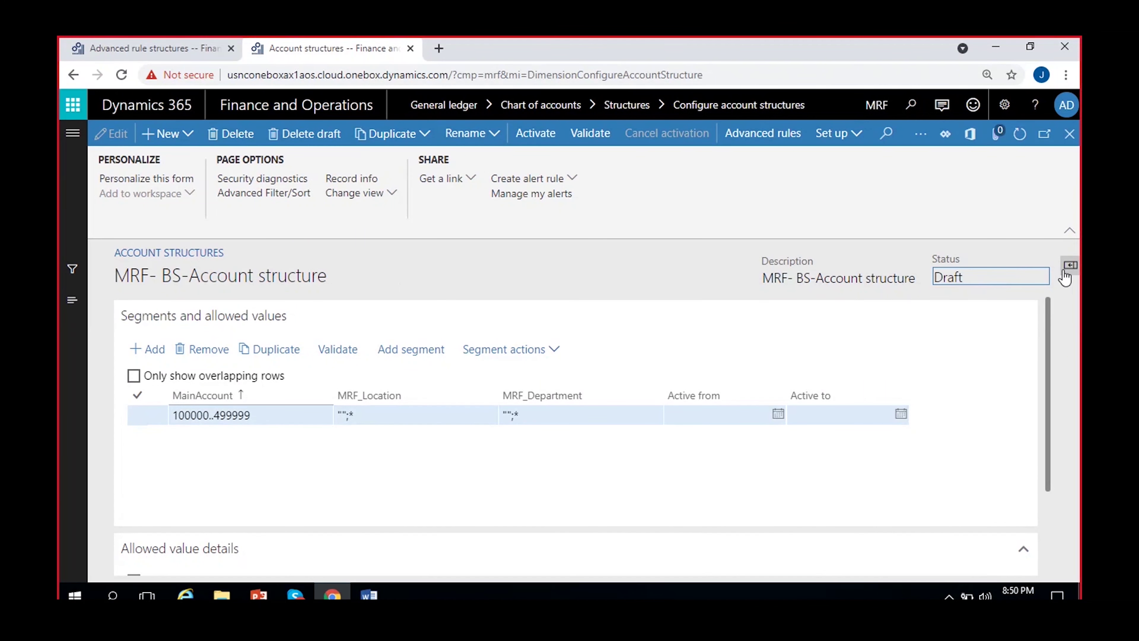
Look at the advanced rules page of MRF- BS-Account structure, and return to the structure to check its status
{"action": "left_click", "coordinate": [758, 140]}
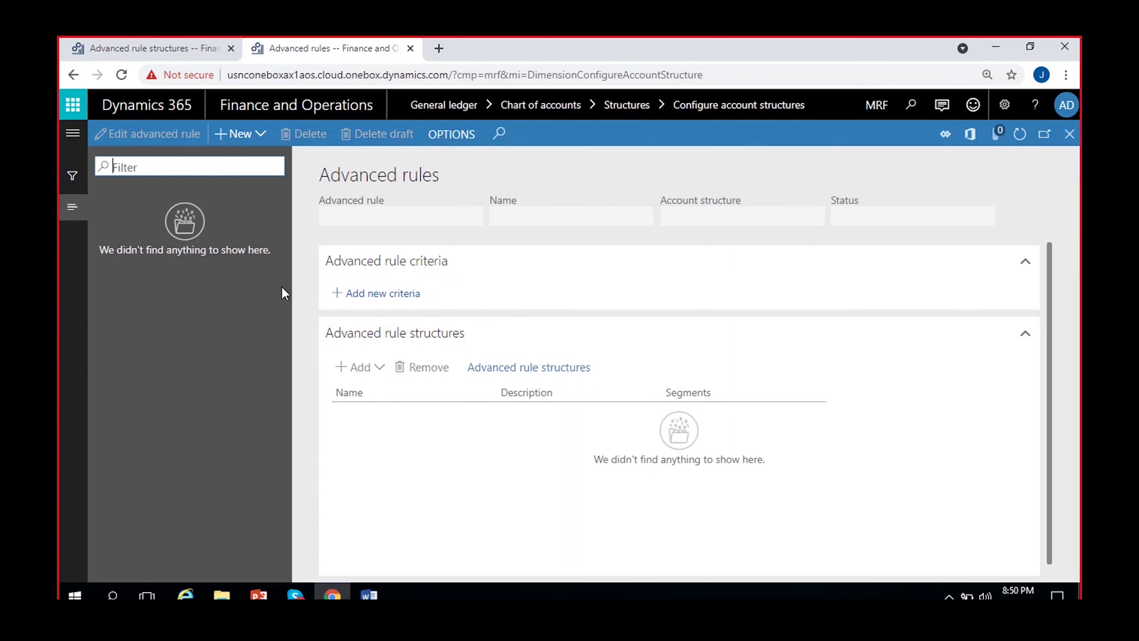
{"action": "left_click", "coordinate": [1070, 134]}
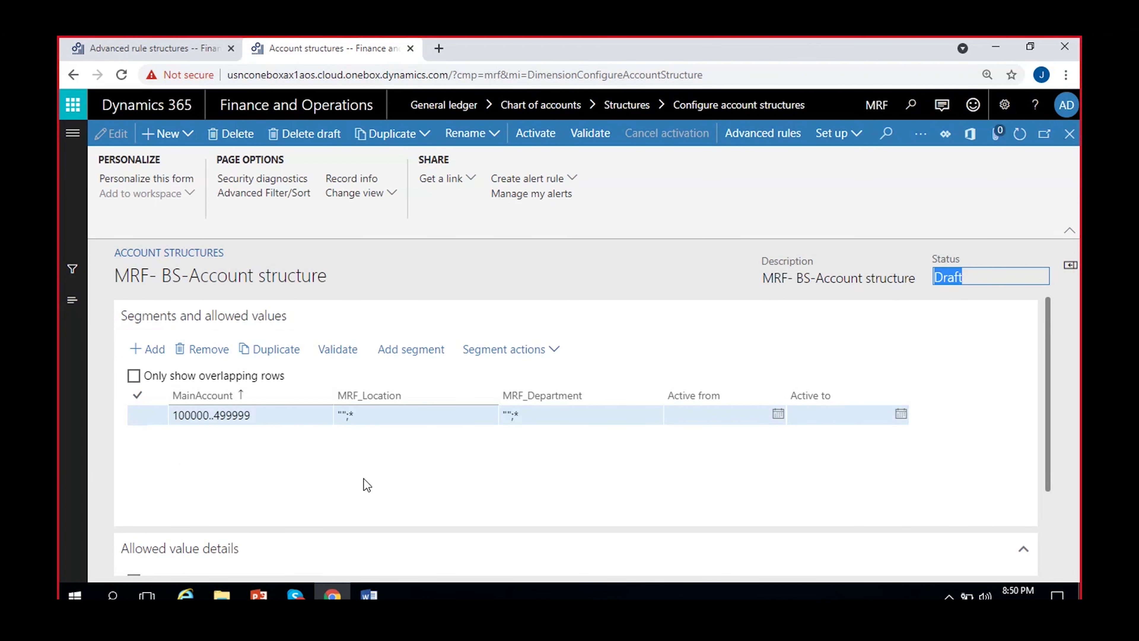
{"action": "left_click", "coordinate": [948, 270]}
{"action": "double_click", "coordinate": [958, 278]}
{"action": "left_click", "coordinate": [776, 209]}
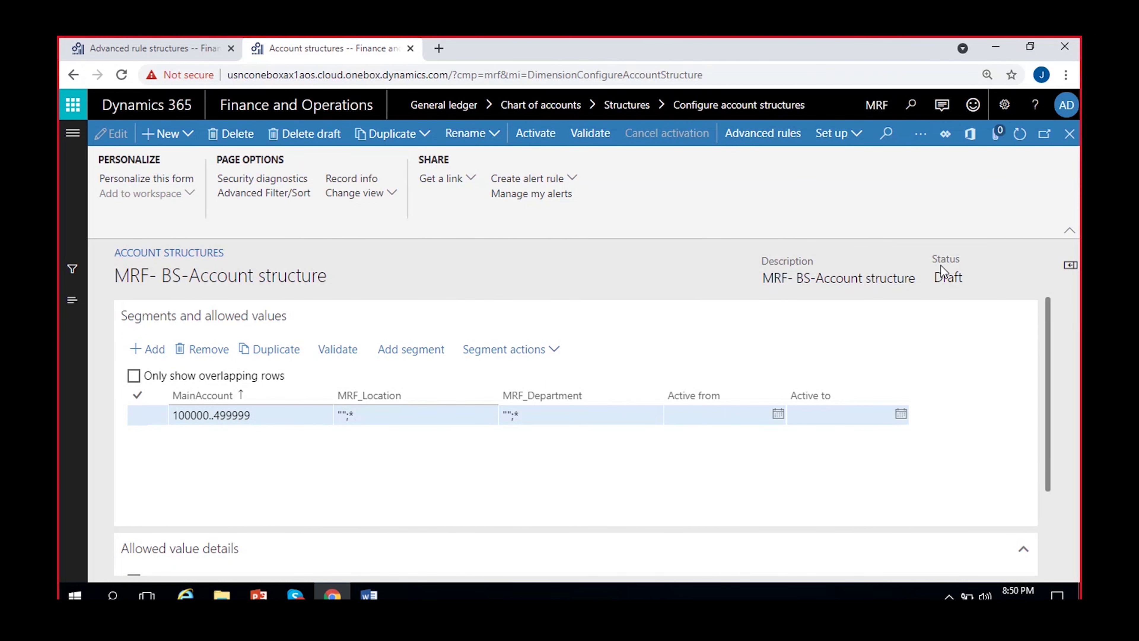
{"action": "left_click", "coordinate": [944, 279]}
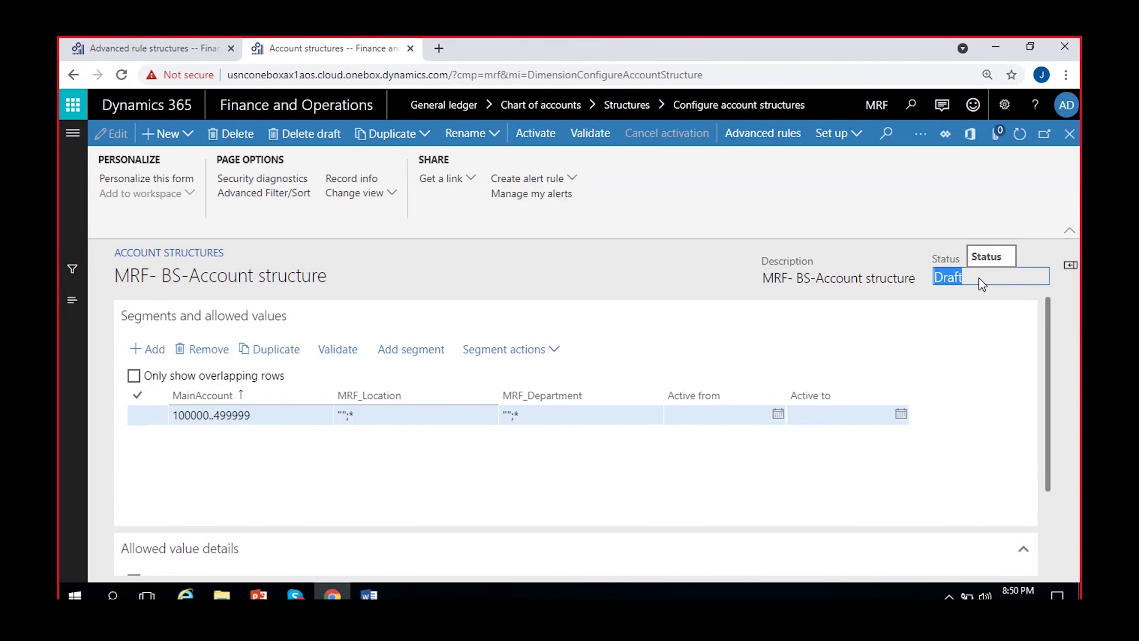
{"action": "left_click", "coordinate": [941, 279]}
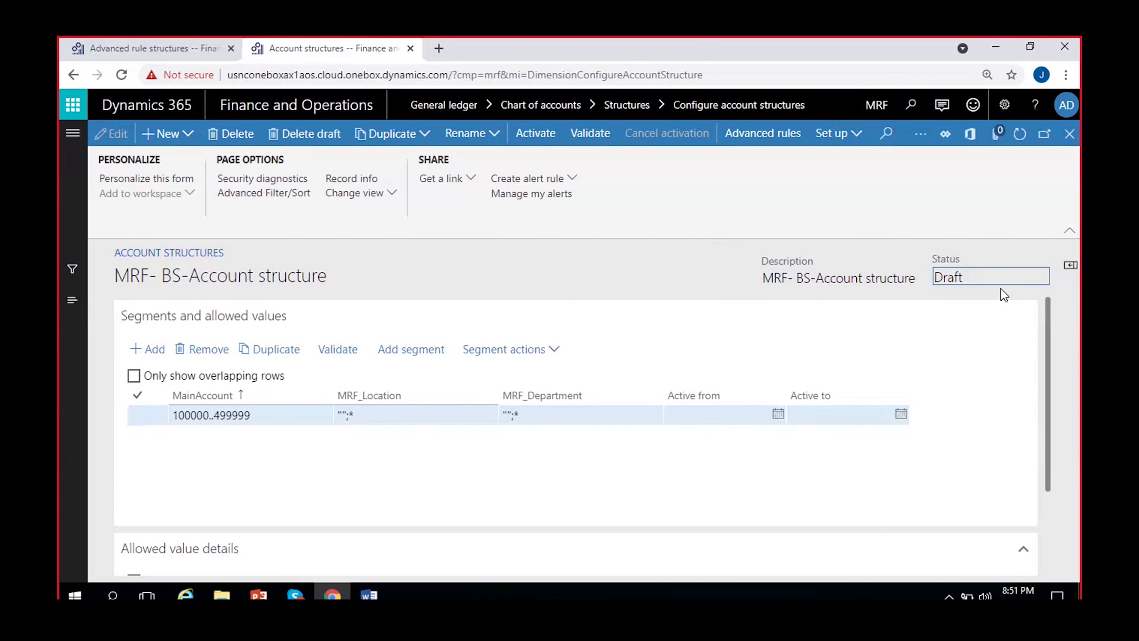
Open the advanced rules of MRF- BS-Account structure and check the petty cash requirement in the Word notes
{"action": "left_click", "coordinate": [767, 135]}
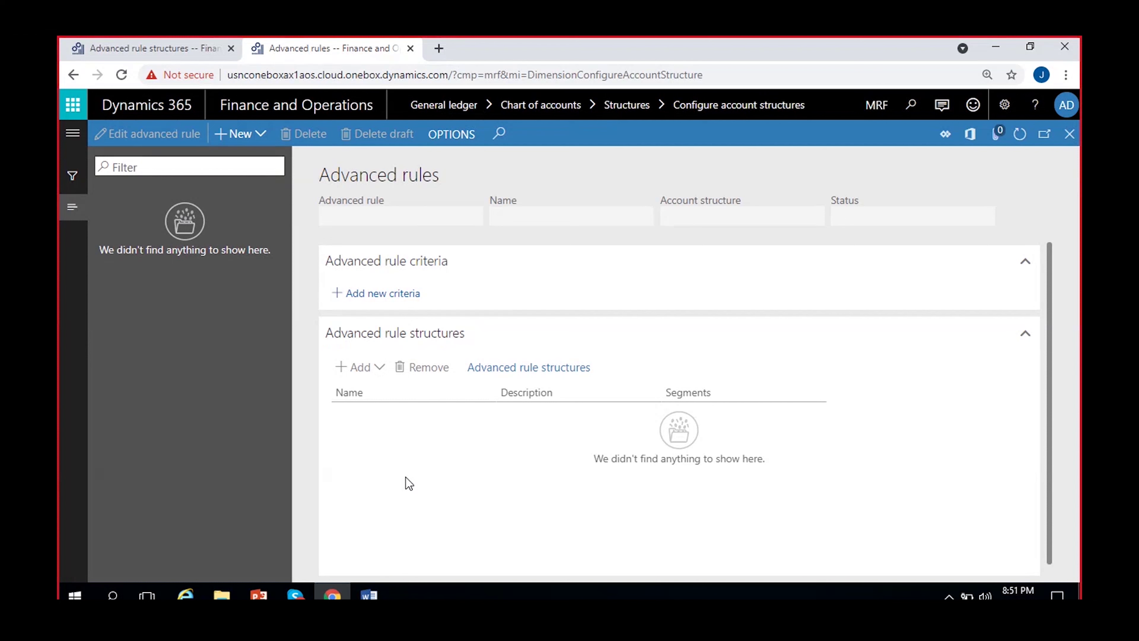
{"action": "left_click", "coordinate": [369, 595]}
{"action": "left_click", "coordinate": [368, 595]}
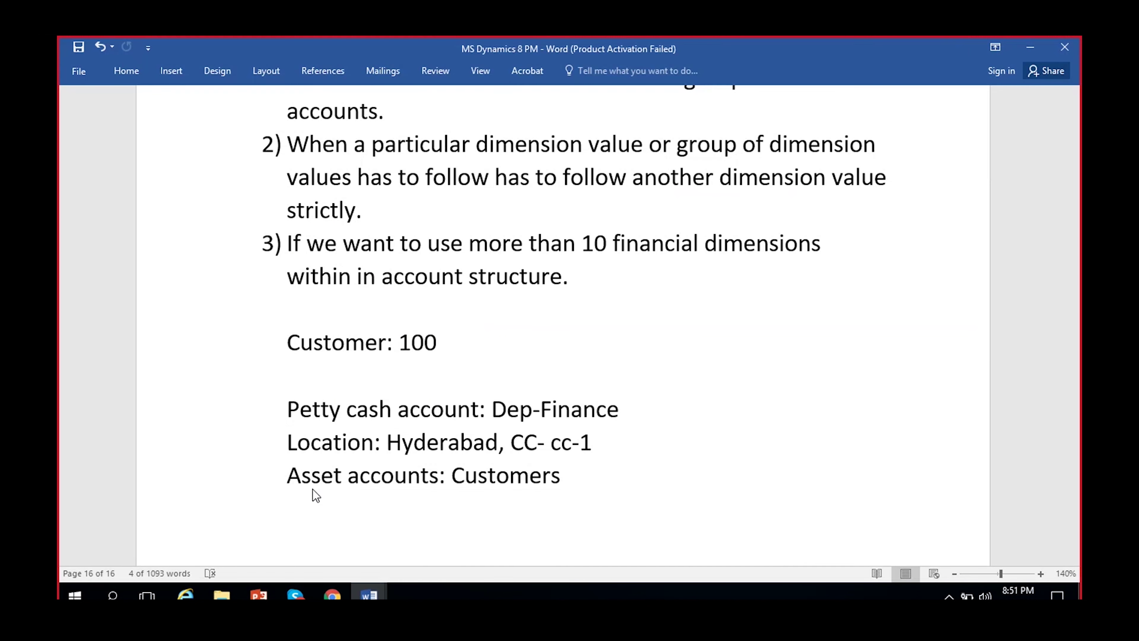
{"action": "triple_click", "coordinate": [337, 409]}
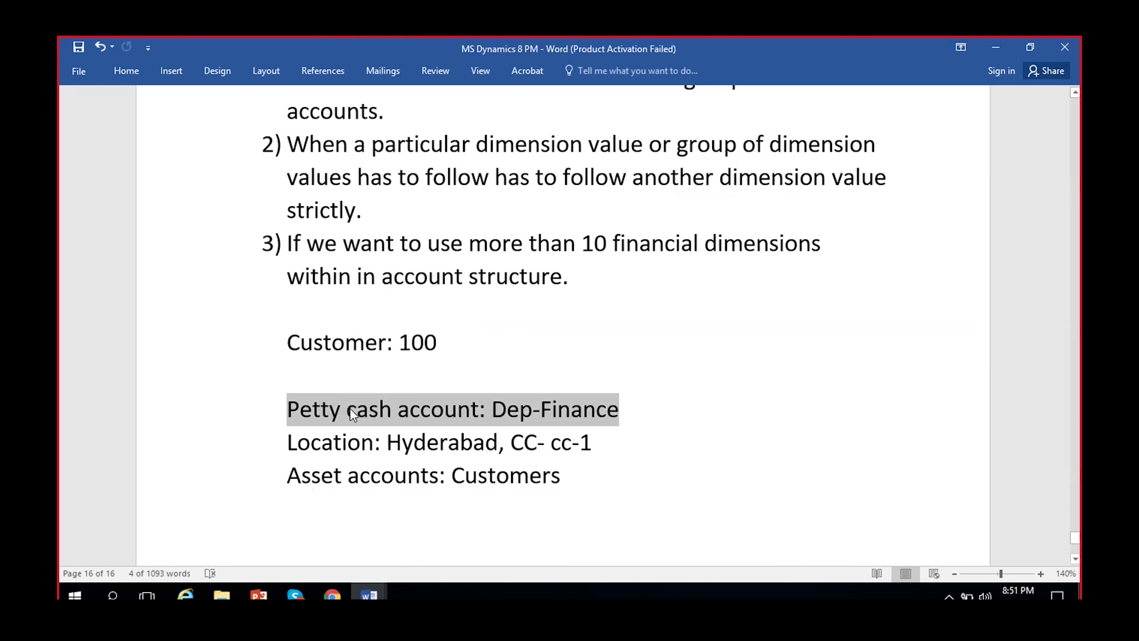
{"action": "left_click", "coordinate": [343, 406]}
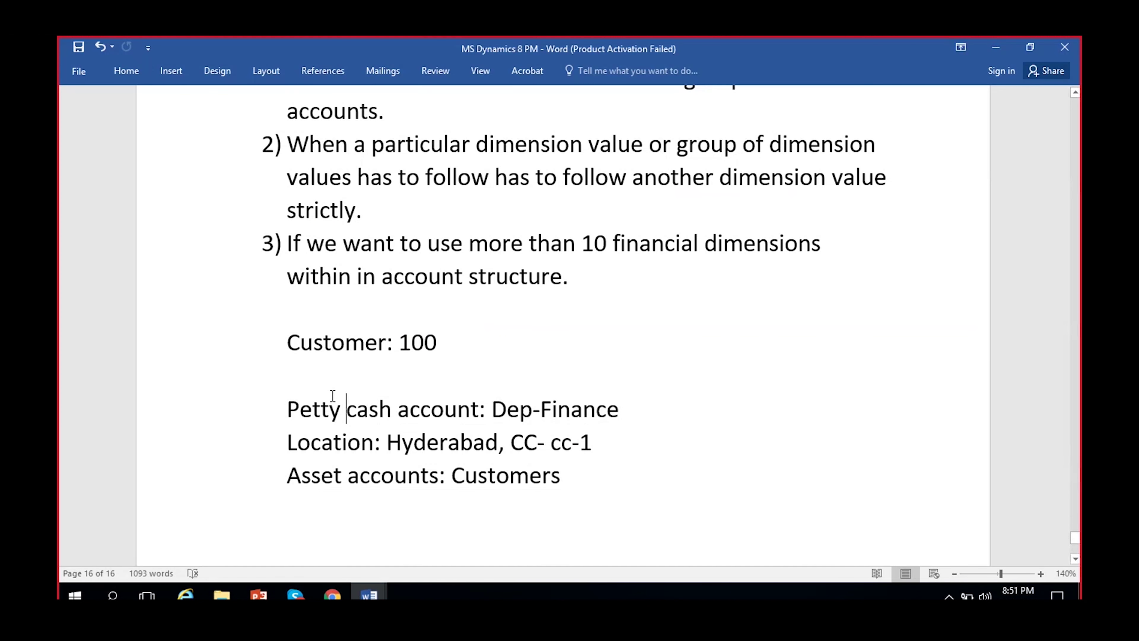
{"action": "left_click", "coordinate": [559, 411]}
{"action": "left_click", "coordinate": [987, 45]}
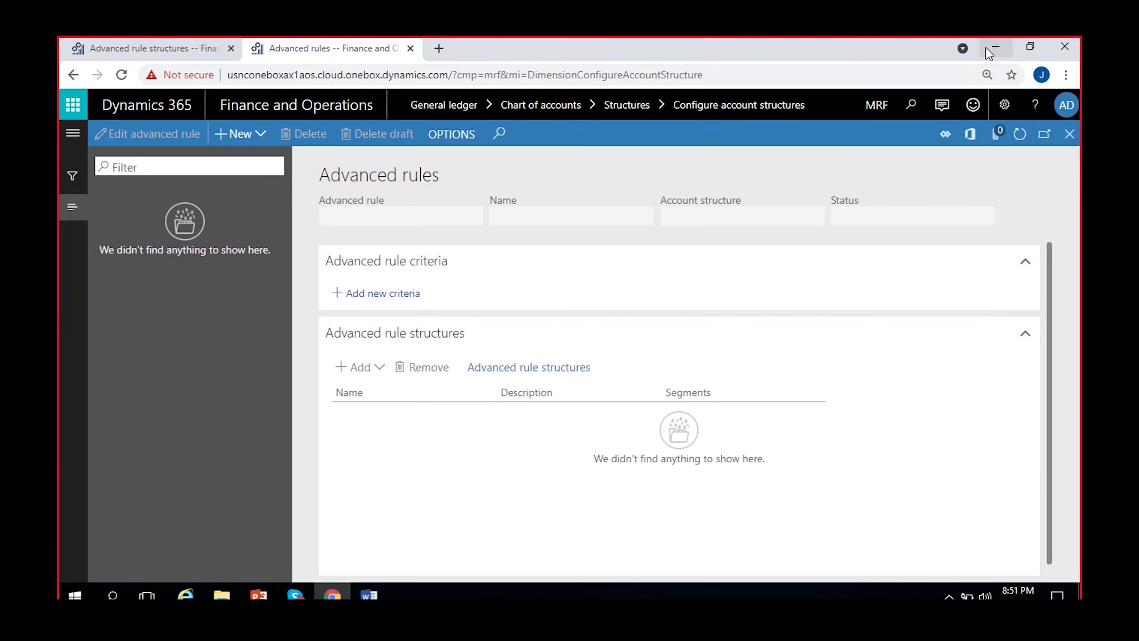
Create an advanced rule for MRF- BS-Account structure with Pettycash-Fin as both the advanced rule and its name
{"action": "left_click", "coordinate": [241, 143]}
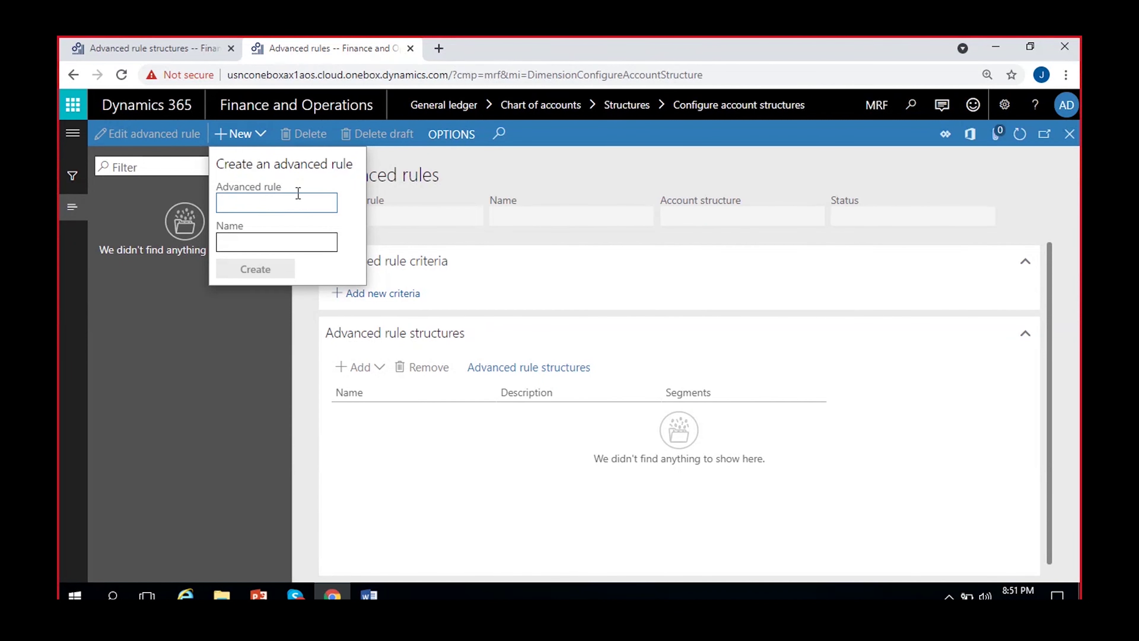
{"action": "type", "text": "Petty"}
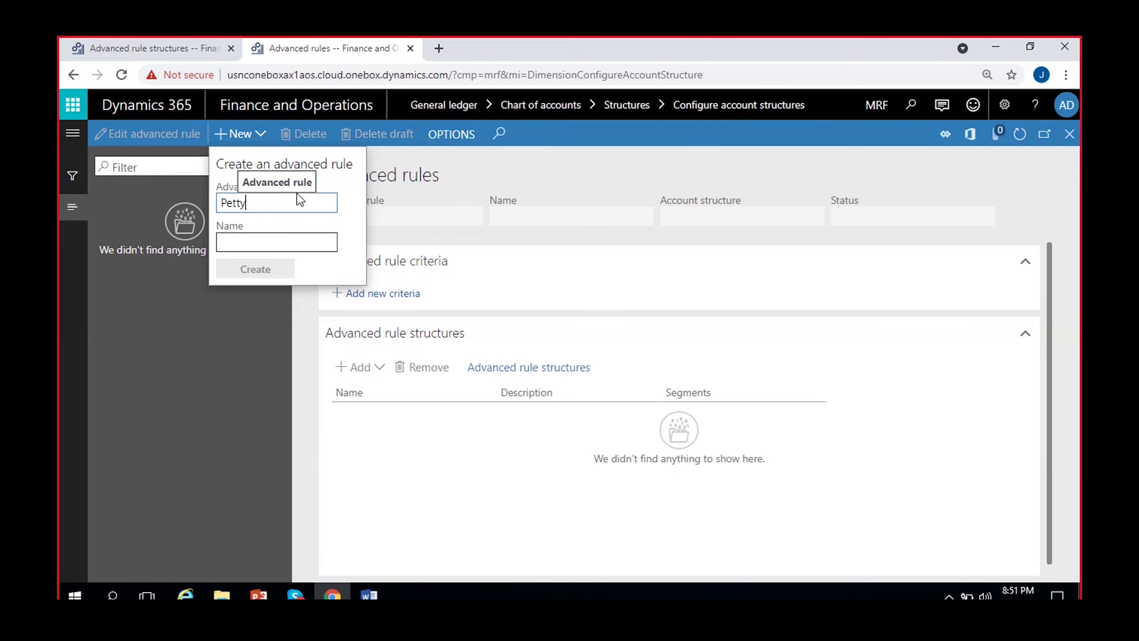
{"action": "type", "text": "cash-Fin"}
{"action": "key", "text": "ctrl+a"}
{"action": "key", "text": "ctrl+c"}
{"action": "left_click", "coordinate": [294, 238]}
{"action": "key", "text": "ctrl+v"}
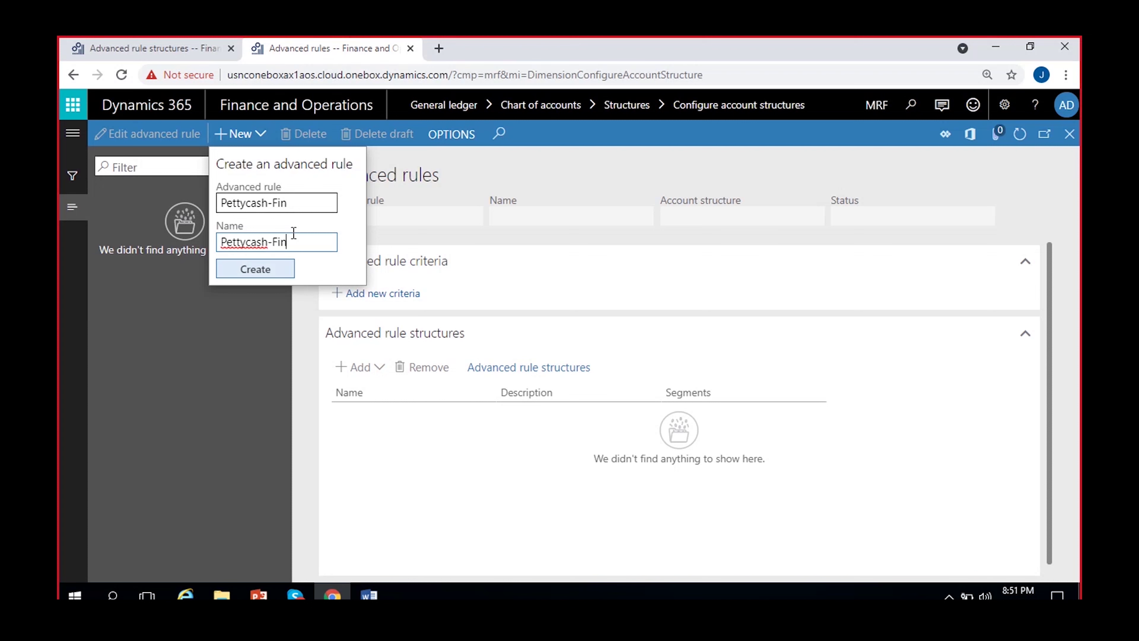
{"action": "left_click", "coordinate": [250, 272]}
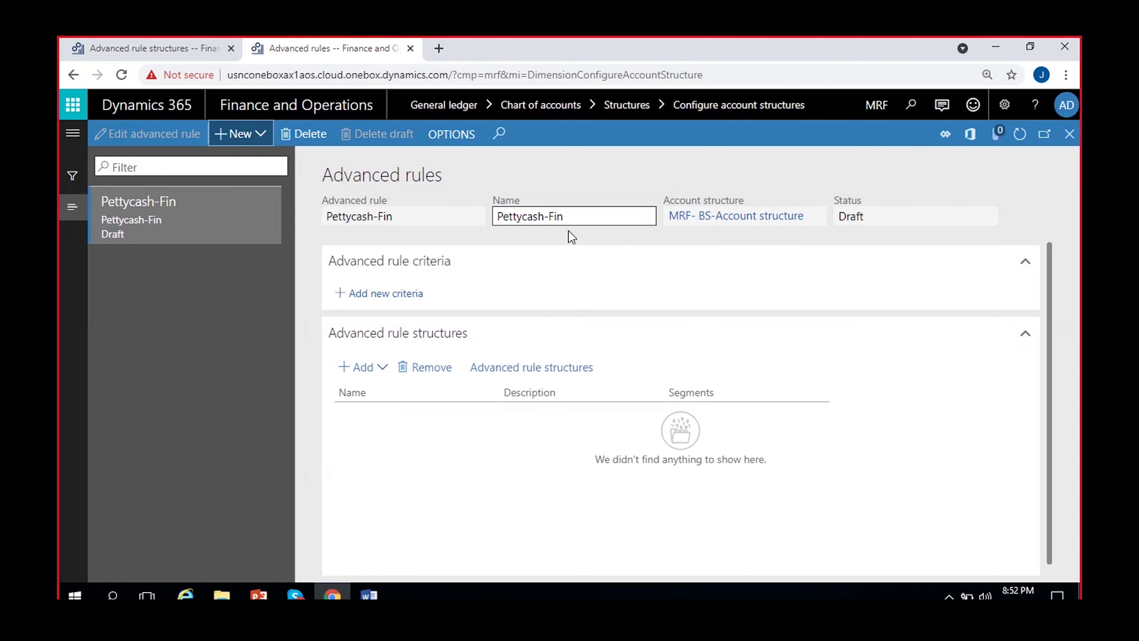
Add a criterion to the Pettycash-Fin rule where MainAccount is 100001
{"action": "mouse_move", "coordinate": [870, 216]}
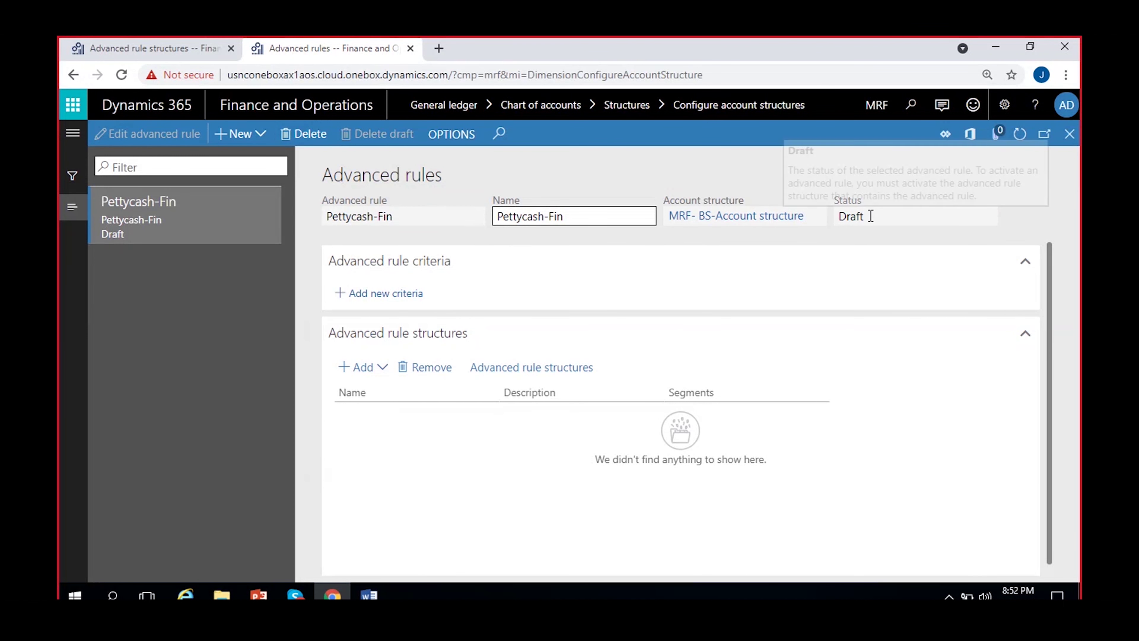
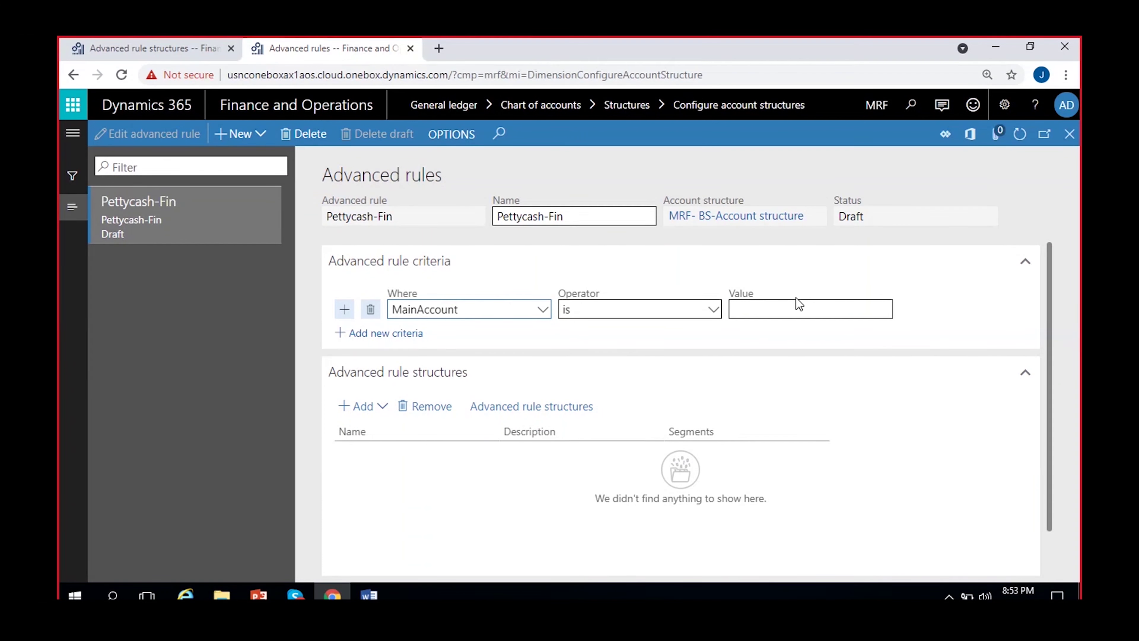
{"action": "left_click", "coordinate": [780, 307]}
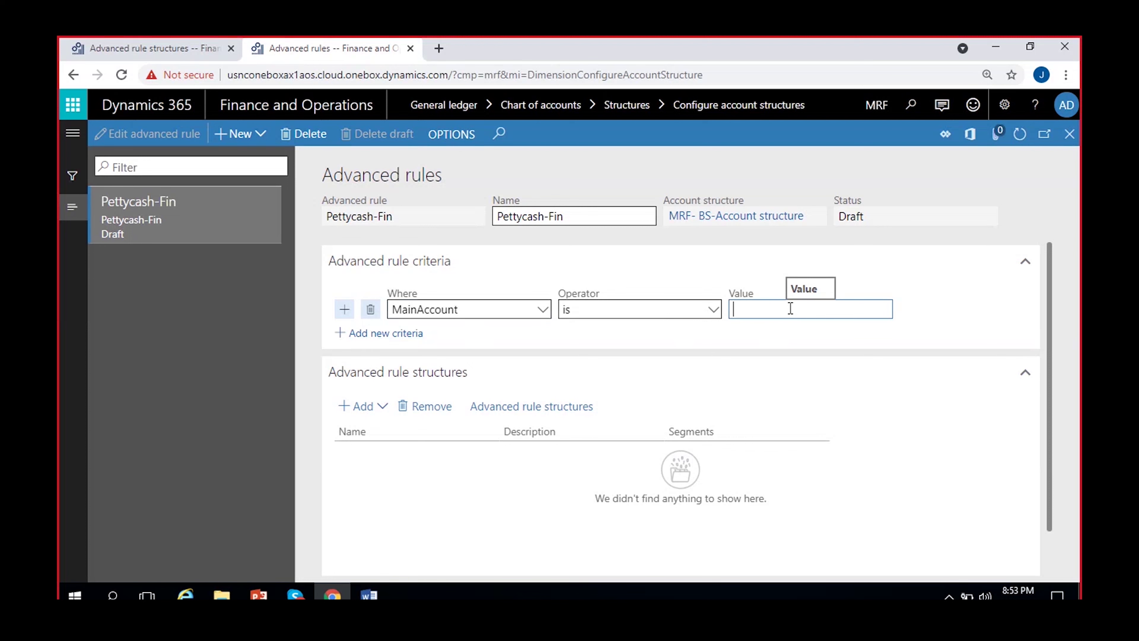
{"action": "type", "text": "100001"}
{"action": "left_click", "coordinate": [871, 331]}
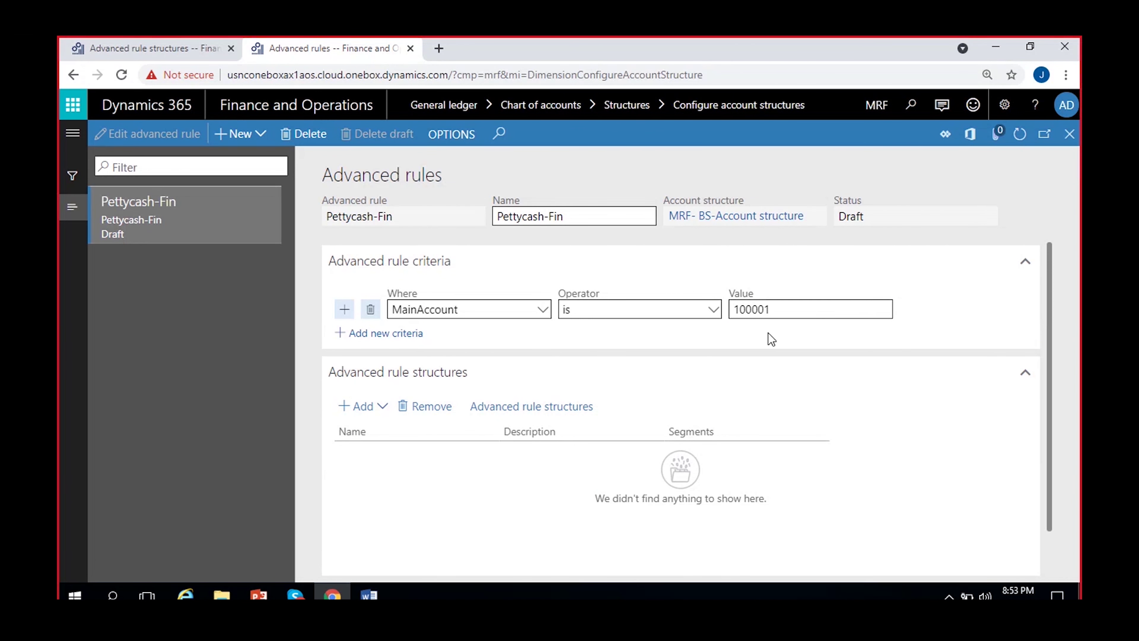
Try the criterion with the operator "begins with" and the value 1
{"action": "left_click", "coordinate": [713, 311]}
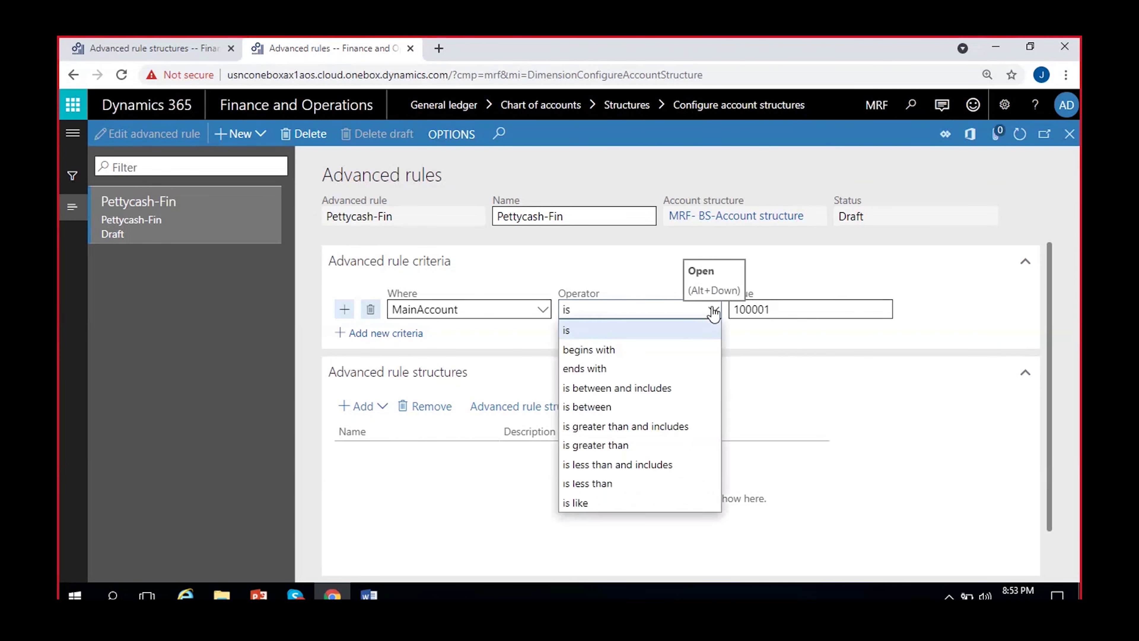
{"action": "left_click", "coordinate": [646, 350]}
{"action": "double_click", "coordinate": [792, 314]}
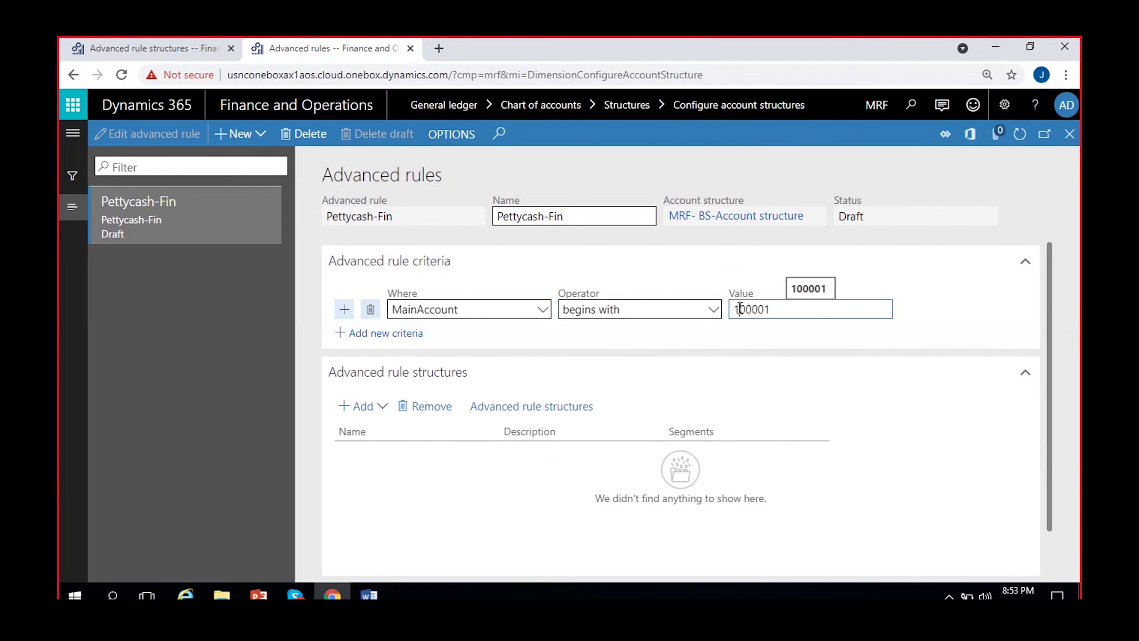
{"action": "type", "text": "1"}
{"action": "left_click", "coordinate": [813, 333]}
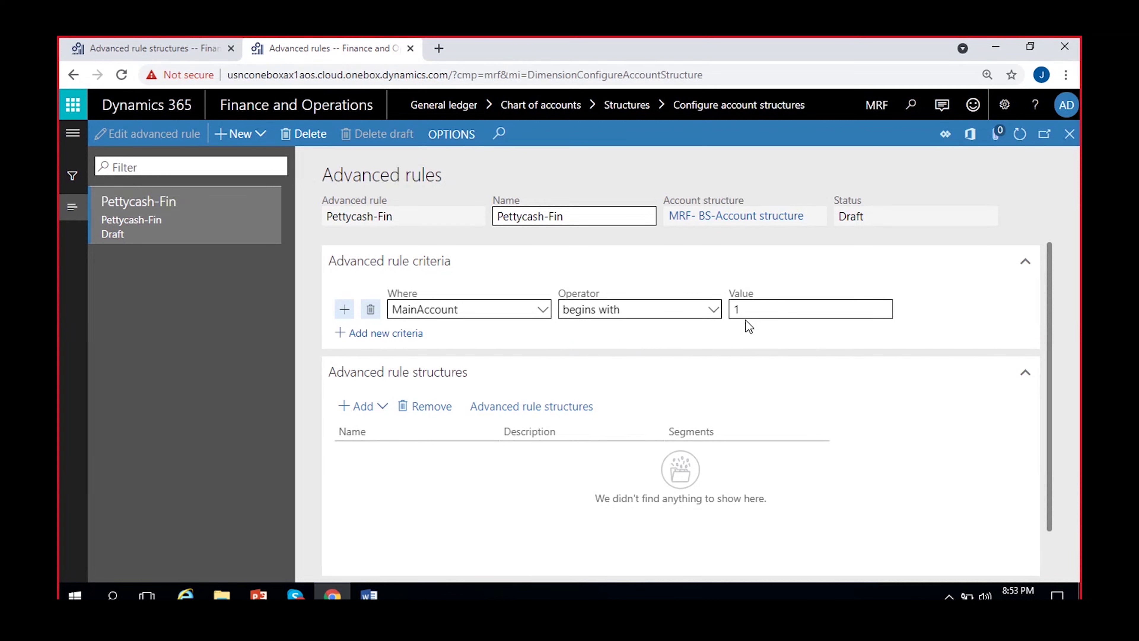
Try the operator "is between and includes" with the range 100000 through 199999, and return the operator to "is"
{"action": "left_click", "coordinate": [711, 310]}
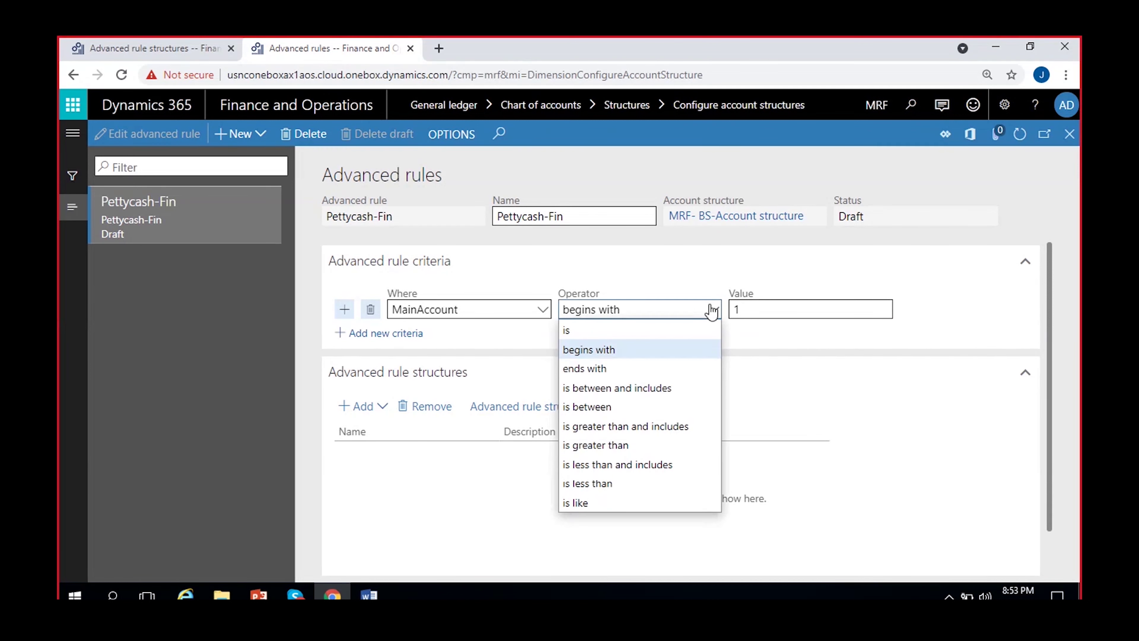
{"action": "left_click", "coordinate": [650, 389]}
{"action": "left_click", "coordinate": [757, 307]}
{"action": "type", "text": "000"}
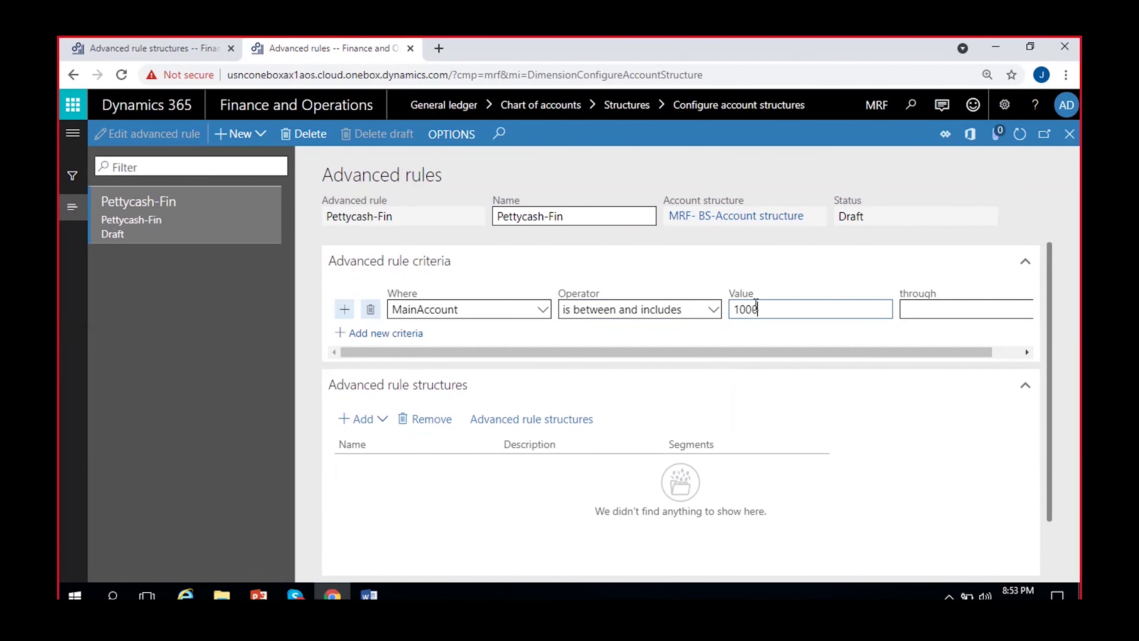
{"action": "type", "text": "00"}
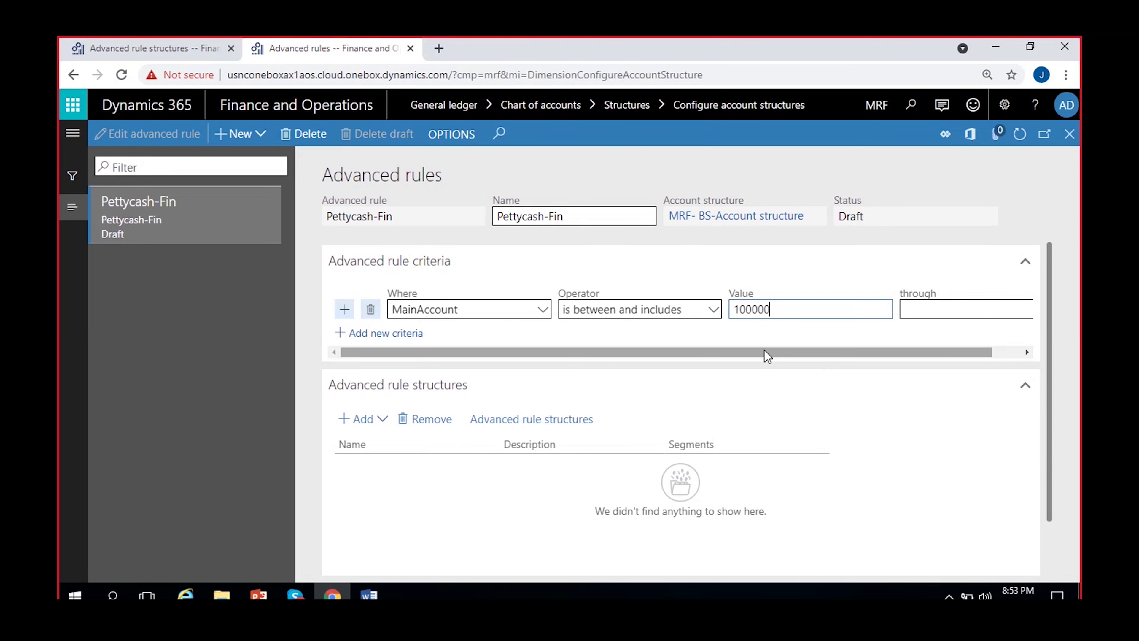
{"action": "left_click_drag", "start_coordinate": [768, 356], "coordinate": [813, 364]}
{"action": "left_click", "coordinate": [938, 299]}
{"action": "type", "text": "1"}
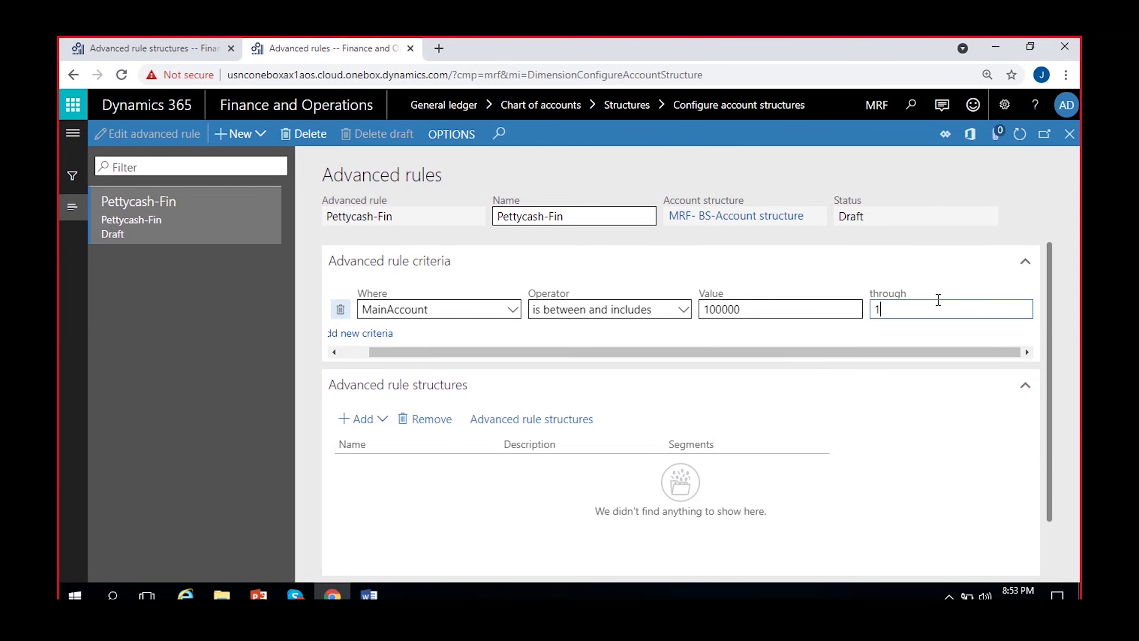
{"action": "type", "text": "99999"}
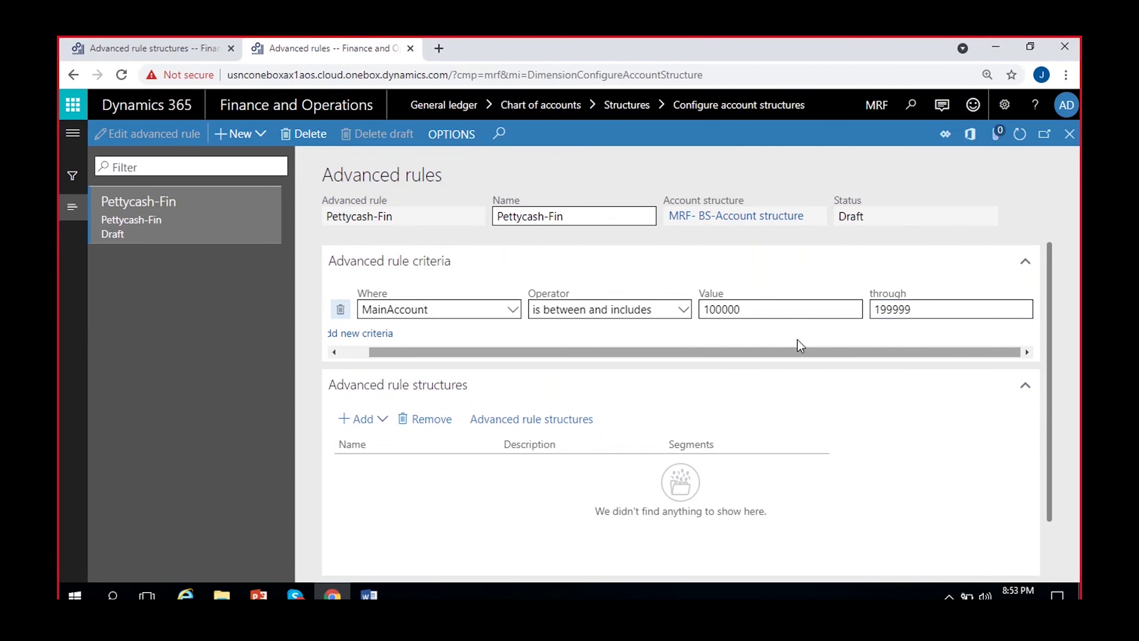
{"action": "mouse_move", "coordinate": [824, 352]}
{"action": "left_mouse_down"}
{"action": "mouse_move", "coordinate": [806, 355]}
{"action": "mouse_move", "coordinate": [838, 352]}
{"action": "left_mouse_up"}
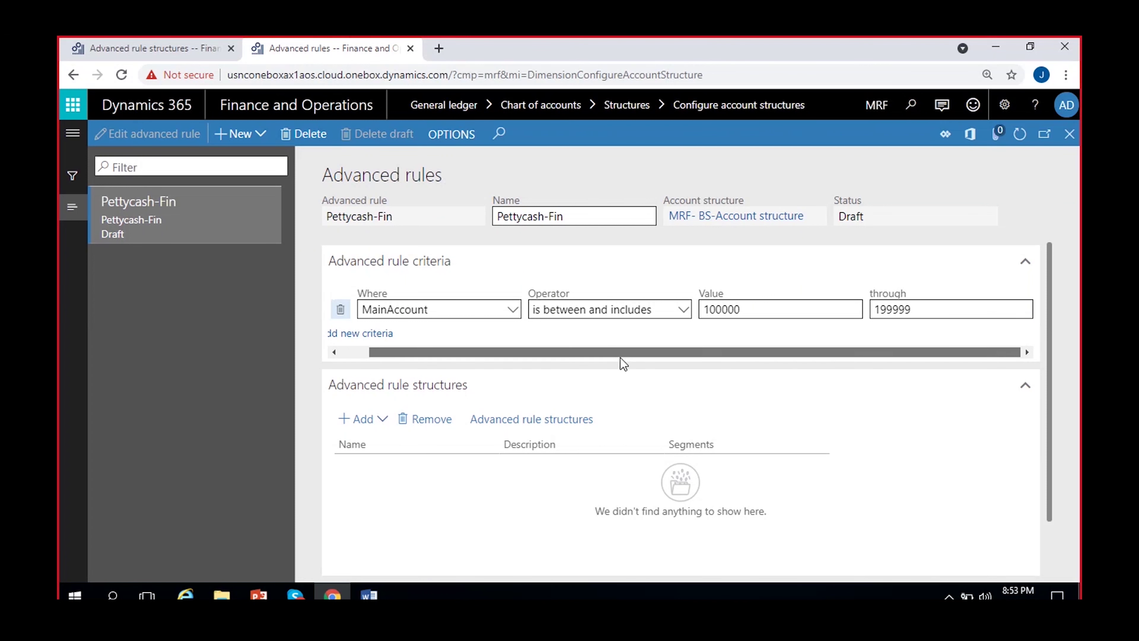
{"action": "scroll", "coordinate": [621, 355], "scroll_direction": "left", "scroll_amount": 1}
{"action": "left_click_drag", "start_coordinate": [871, 350], "coordinate": [930, 330]}
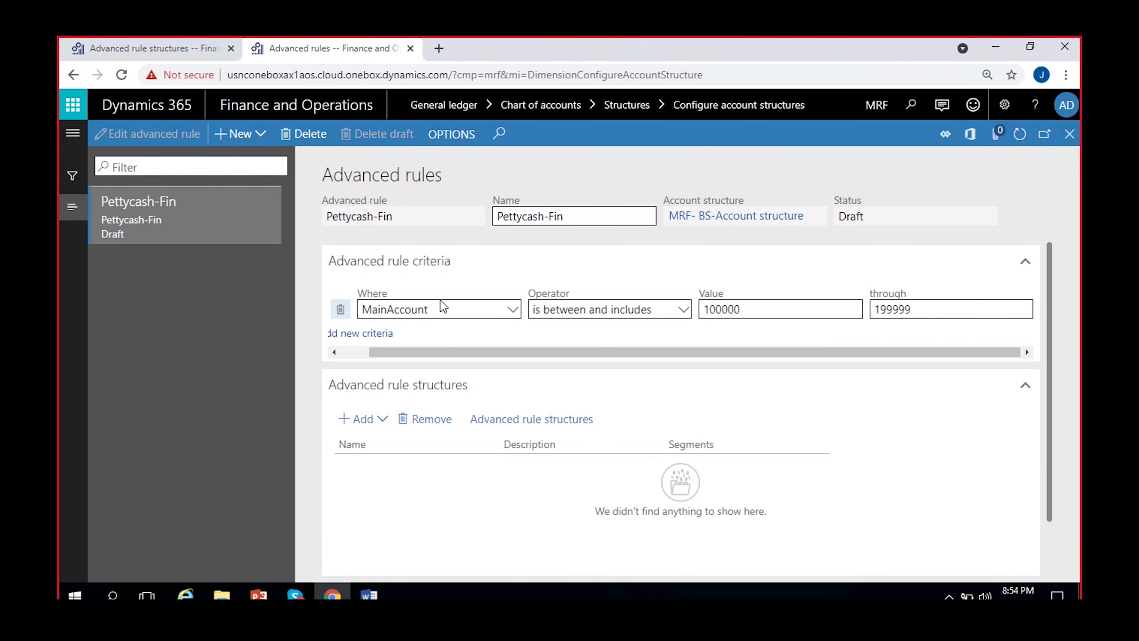
{"action": "left_click", "coordinate": [583, 310]}
{"action": "left_click", "coordinate": [583, 331]}
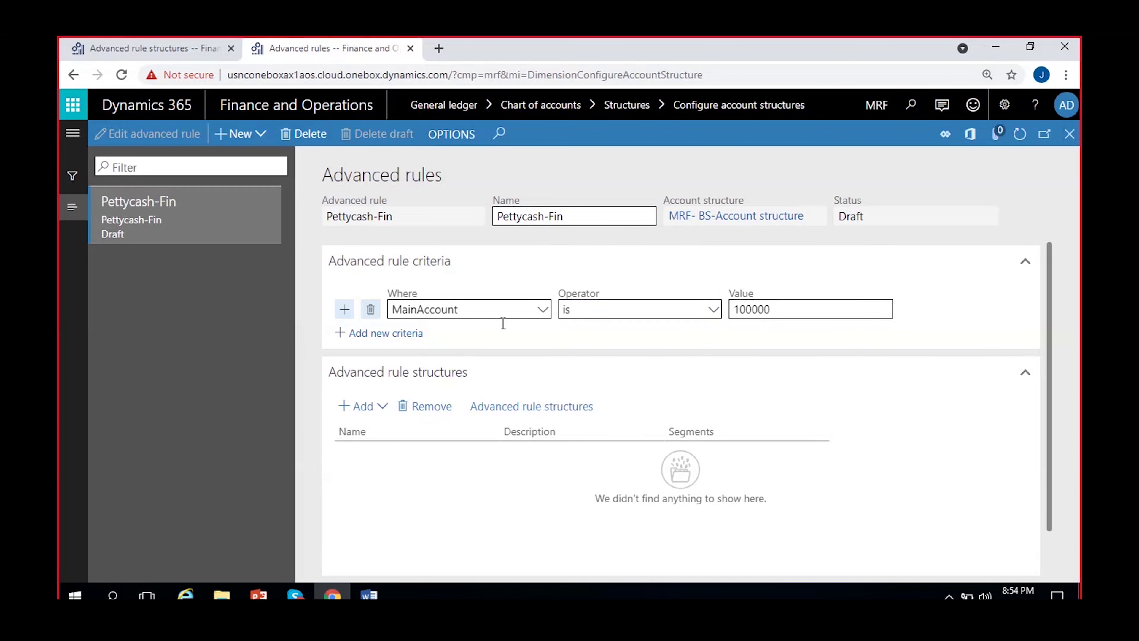
Add the Pettycash-Fin advanced rule structure with the MRF_Department segment to the rule
{"action": "left_click", "coordinate": [381, 408]}
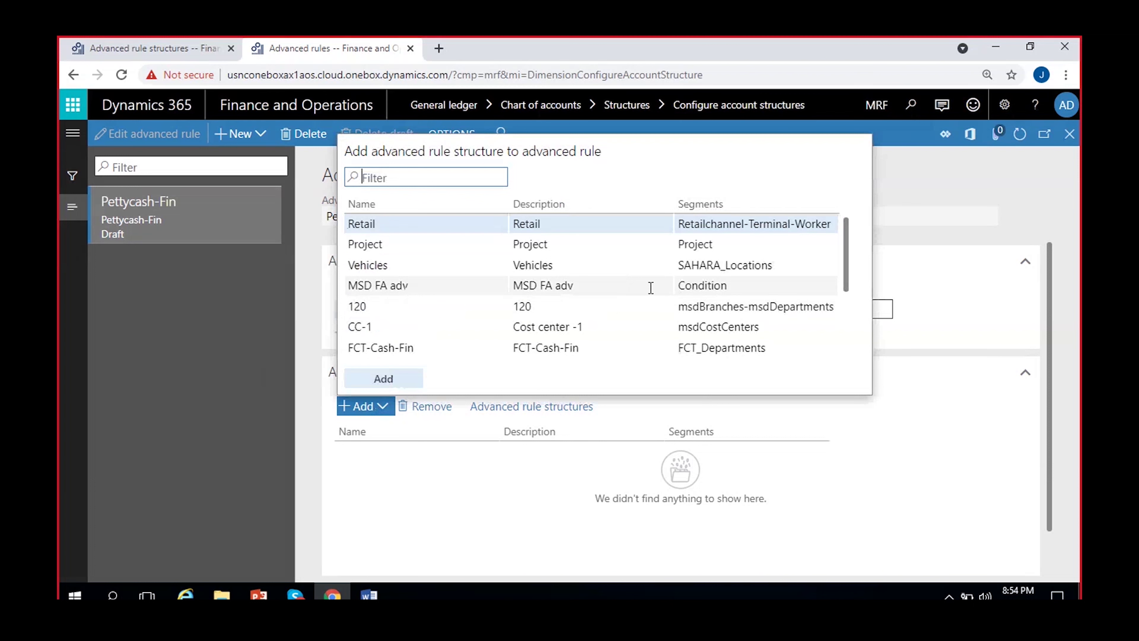
{"action": "scroll", "coordinate": [650, 287], "scroll_direction": "down", "scroll_amount": 3}
{"action": "left_click", "coordinate": [597, 310]}
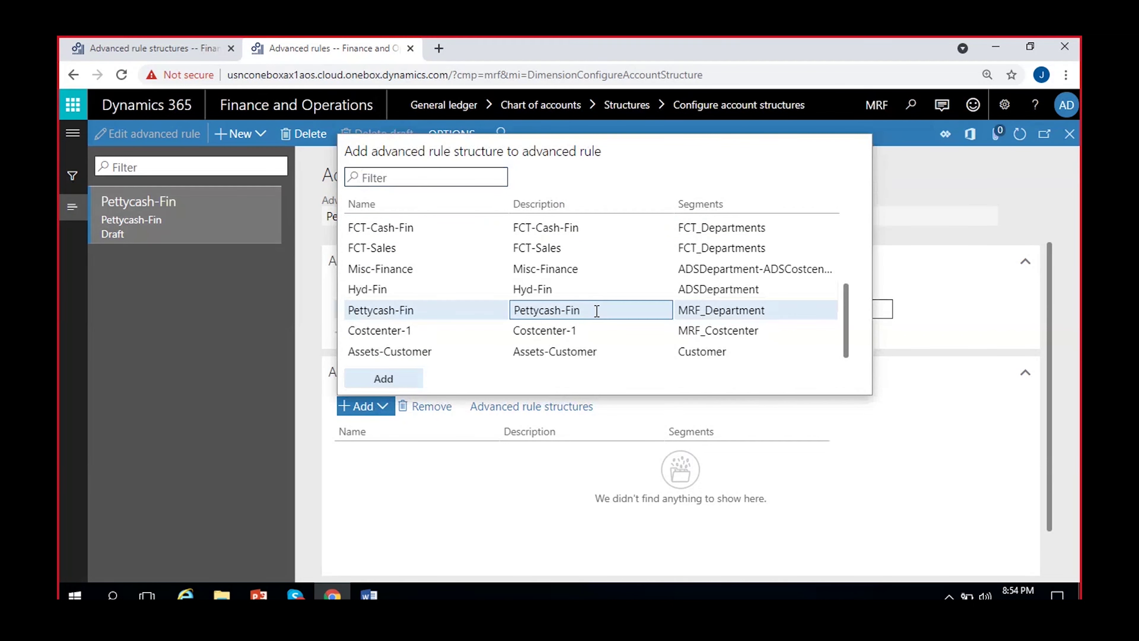
{"action": "left_click", "coordinate": [387, 379]}
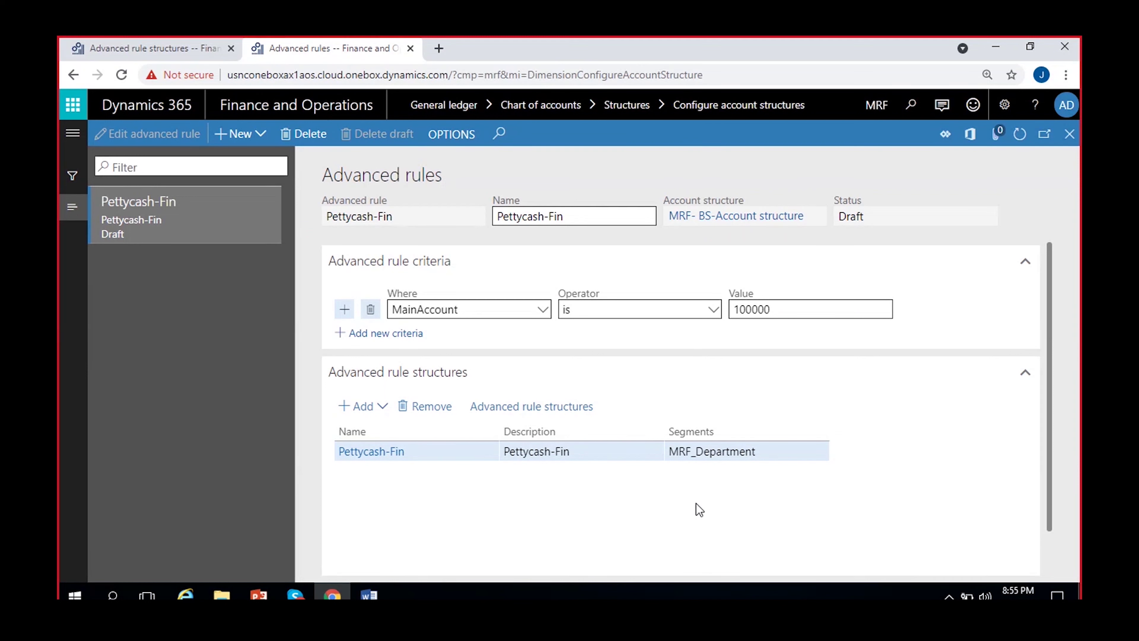
Set the MainAccount criterion's value to 100001
{"action": "left_click", "coordinate": [781, 305]}
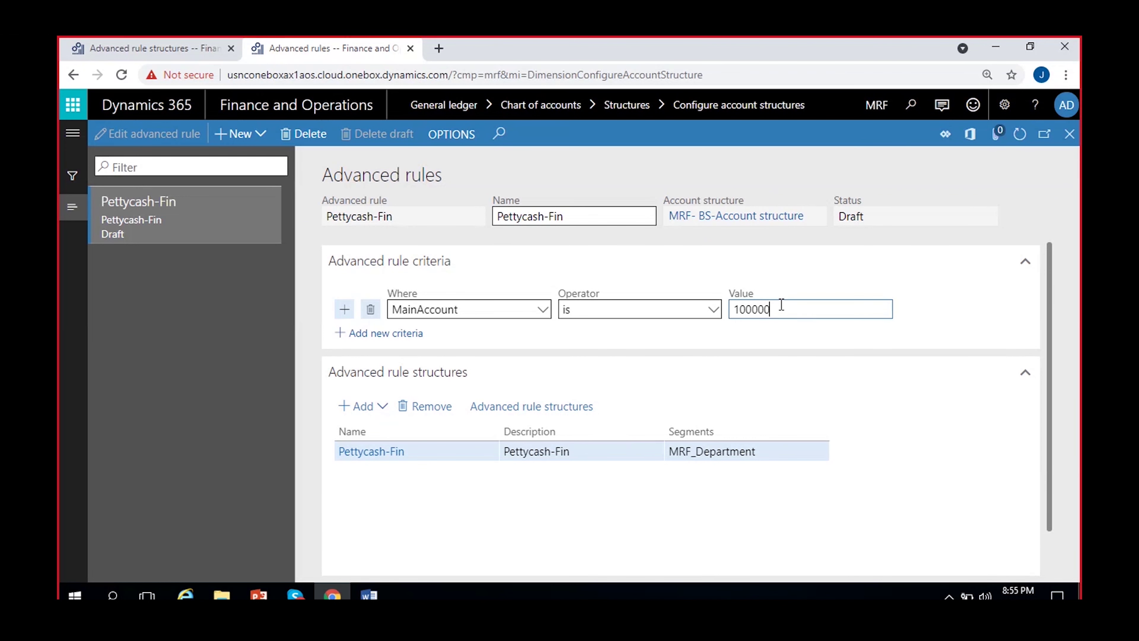
{"action": "key", "text": "BackSpace"}
{"action": "type", "text": "1"}
{"action": "left_click", "coordinate": [731, 510]}
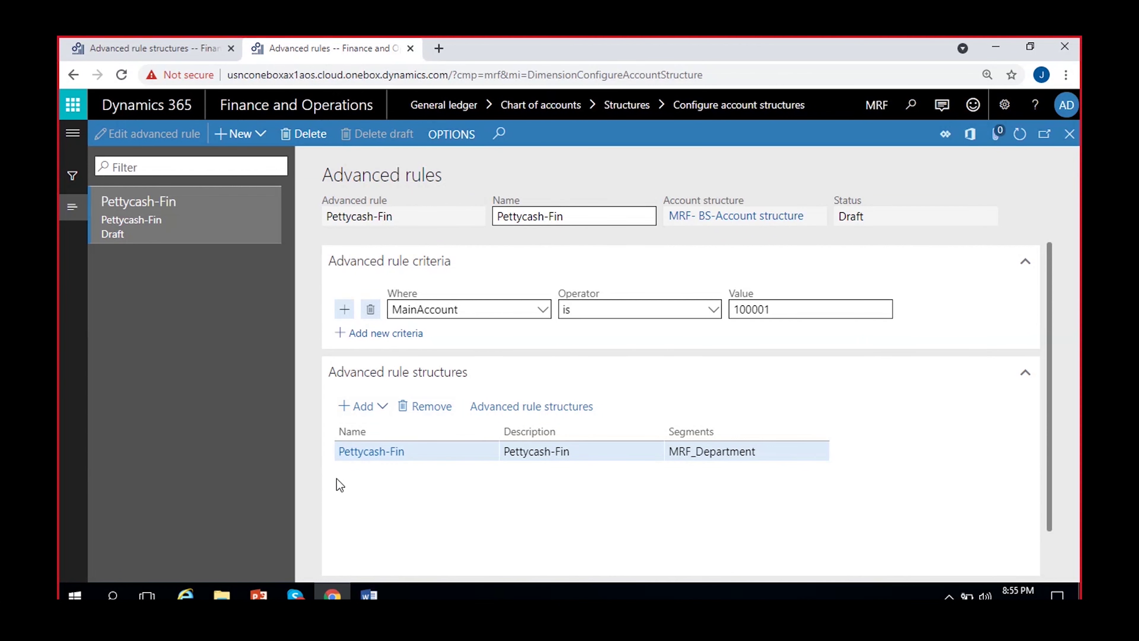
Check the Pettycash-Fin rule against the advanced rule structures list and the petty cash requirement in the Word notes, and return to the browser
{"action": "left_click", "coordinate": [114, 37]}
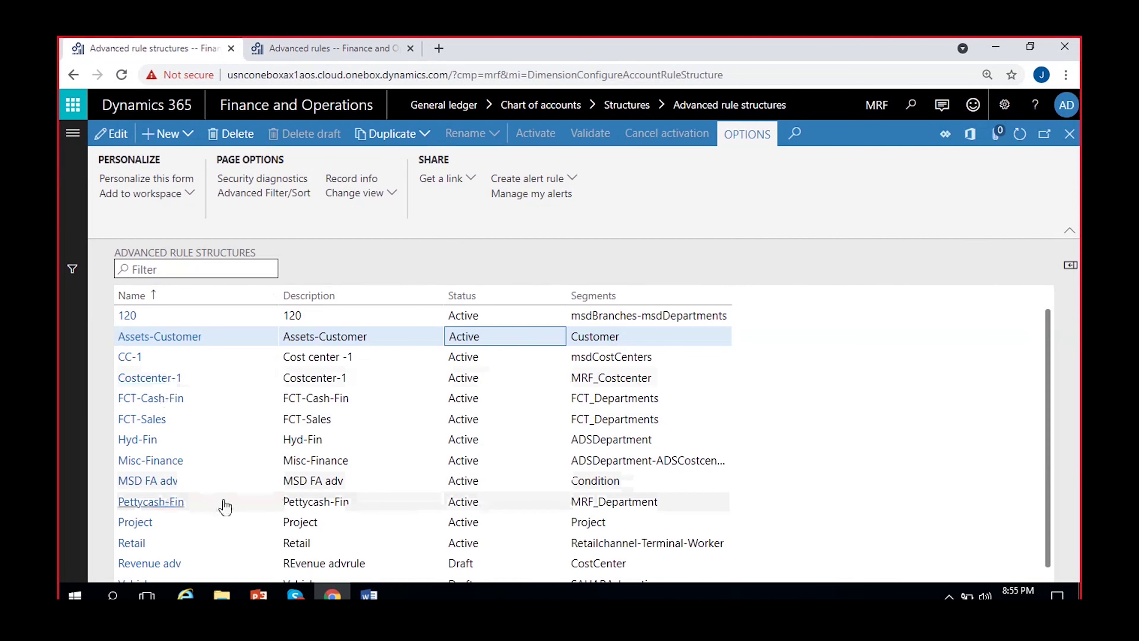
{"action": "left_click", "coordinate": [329, 49]}
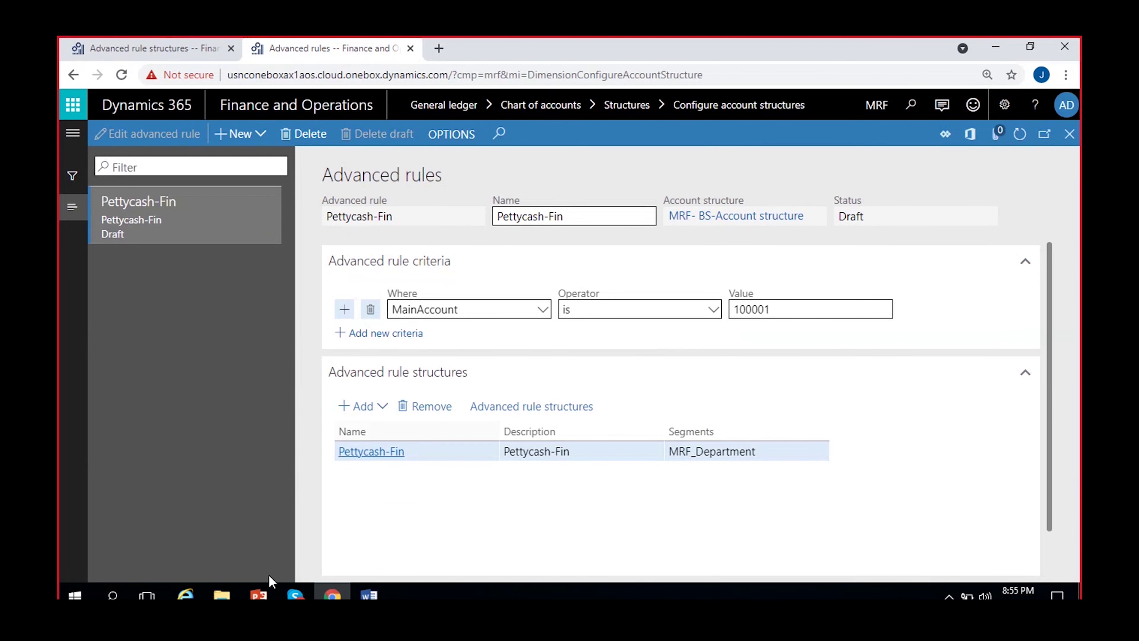
{"action": "scroll", "coordinate": [744, 490], "scroll_direction": "down", "scroll_amount": 1}
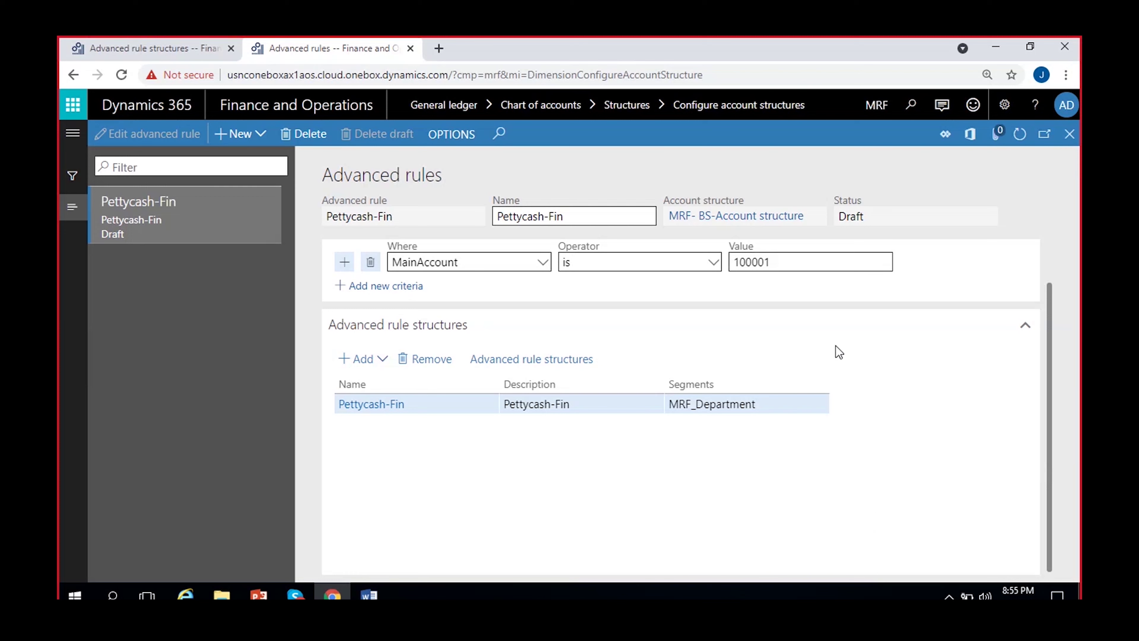
{"action": "mouse_move", "coordinate": [369, 594]}
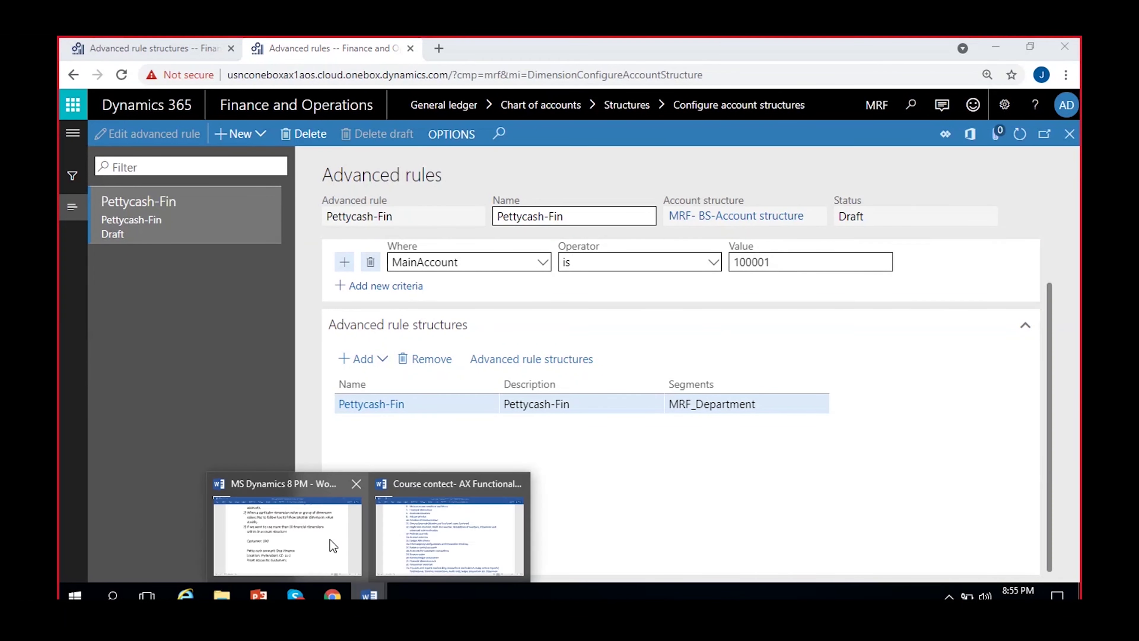
{"action": "left_click", "coordinate": [330, 540]}
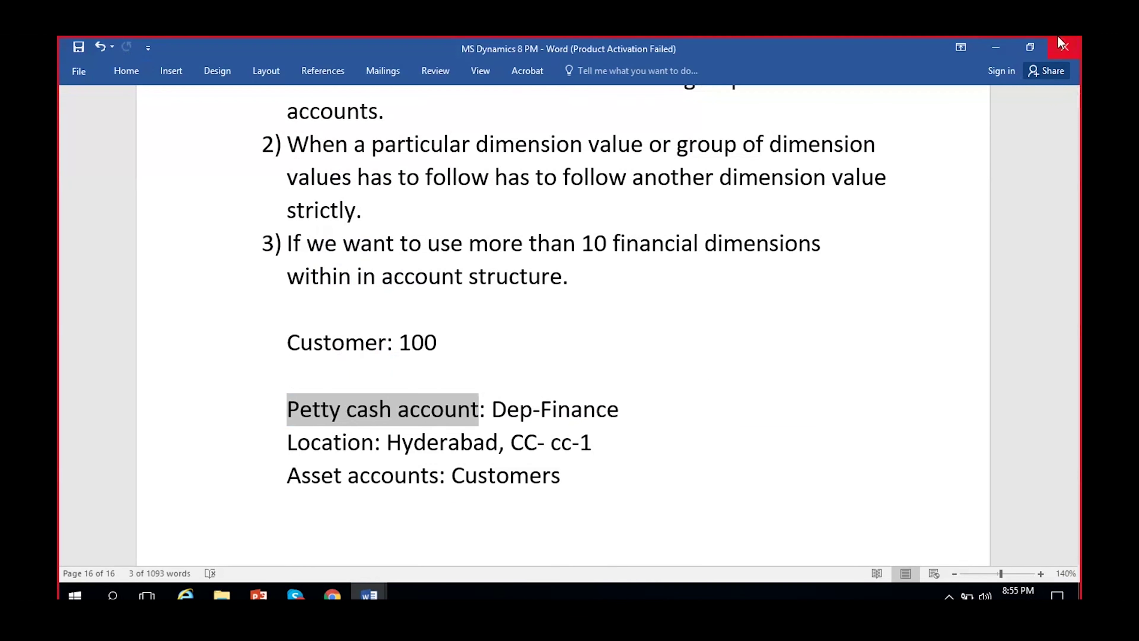
{"action": "left_click", "coordinate": [996, 46]}
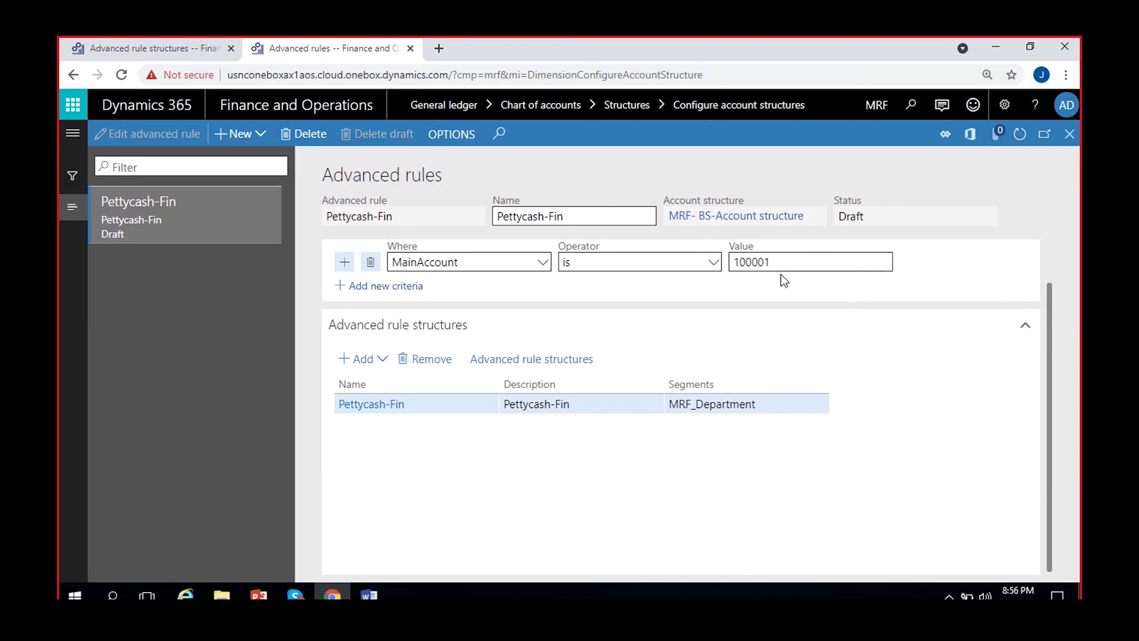
Review the operators available for the MainAccount criterion without changing the selection
{"action": "left_click", "coordinate": [717, 262]}
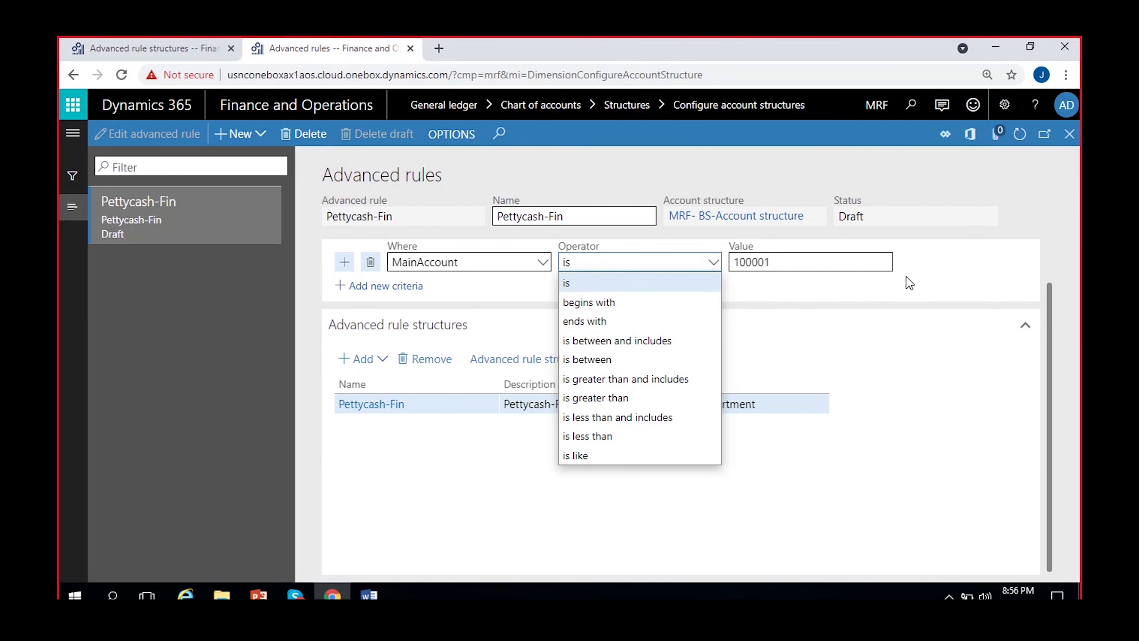
{"action": "left_click", "coordinate": [832, 284]}
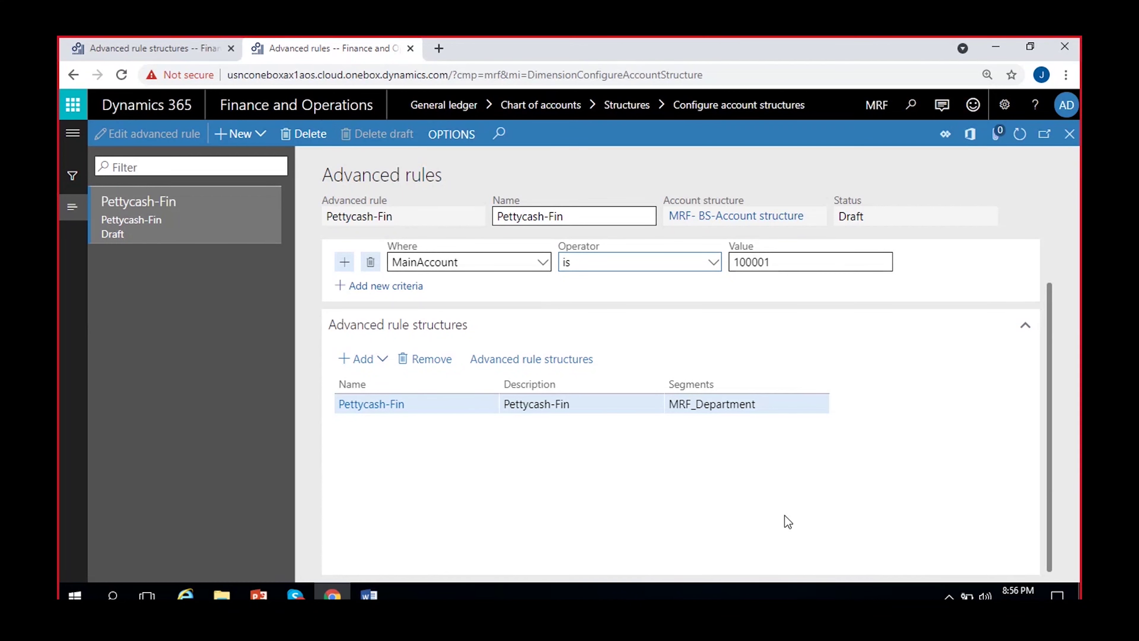
{"action": "scroll", "coordinate": [785, 516], "scroll_direction": "up", "scroll_amount": 1}
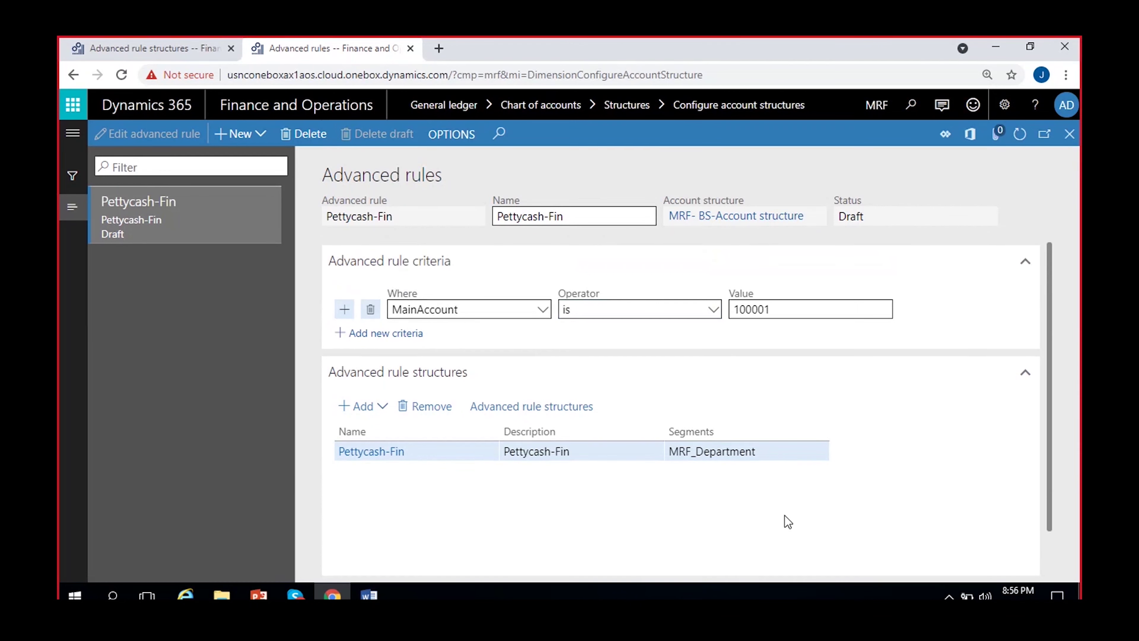
Duplicate the Advanced rule structures browser tab
{"action": "left_click", "coordinate": [244, 135]}
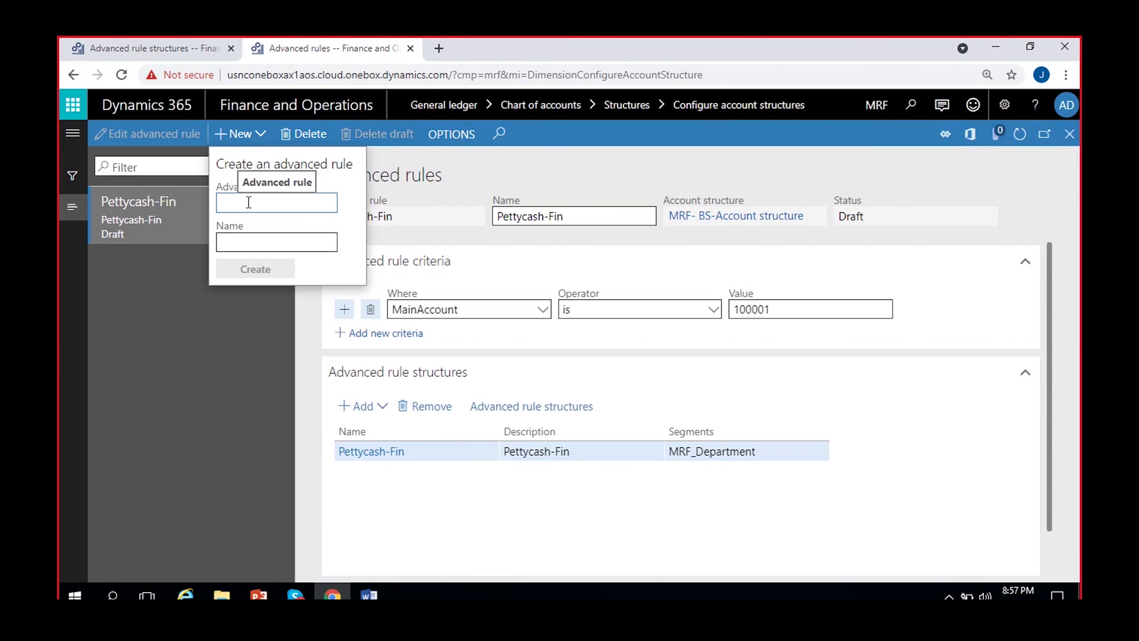
{"action": "left_click", "coordinate": [126, 47]}
{"action": "right_click", "coordinate": [127, 47]}
{"action": "left_click", "coordinate": [162, 148]}
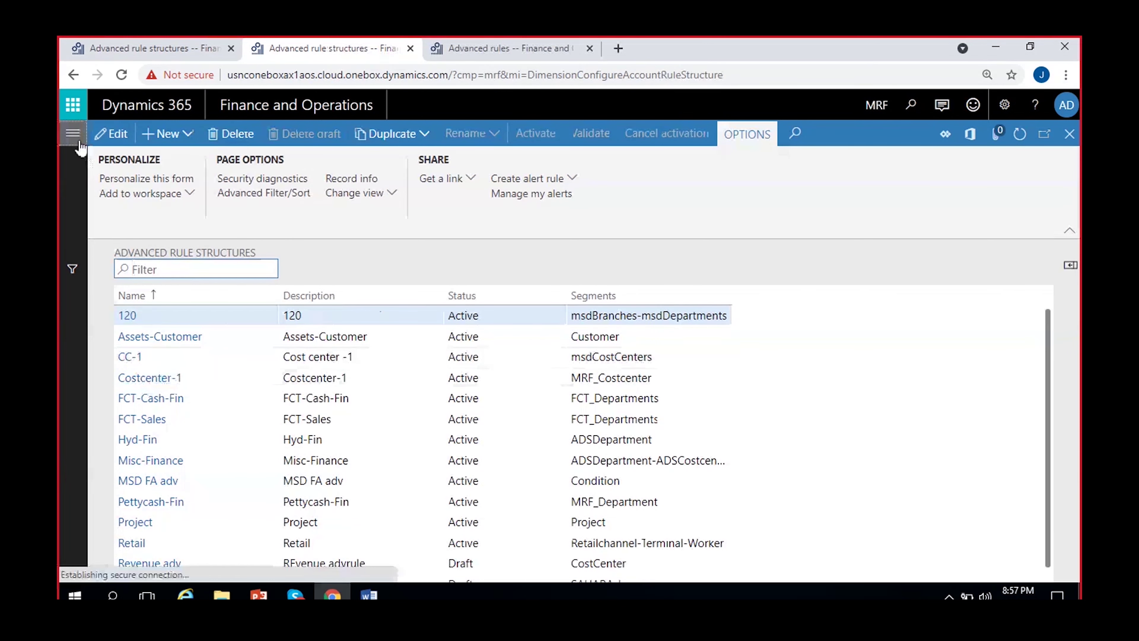
Open the General ledger main accounts list in the duplicated tab and look up the Petty cash account
{"action": "left_click", "coordinate": [72, 133]}
{"action": "scroll", "coordinate": [152, 403], "scroll_direction": "down", "scroll_amount": 3}
{"action": "scroll", "coordinate": [134, 440], "scroll_direction": "down", "scroll_amount": 3}
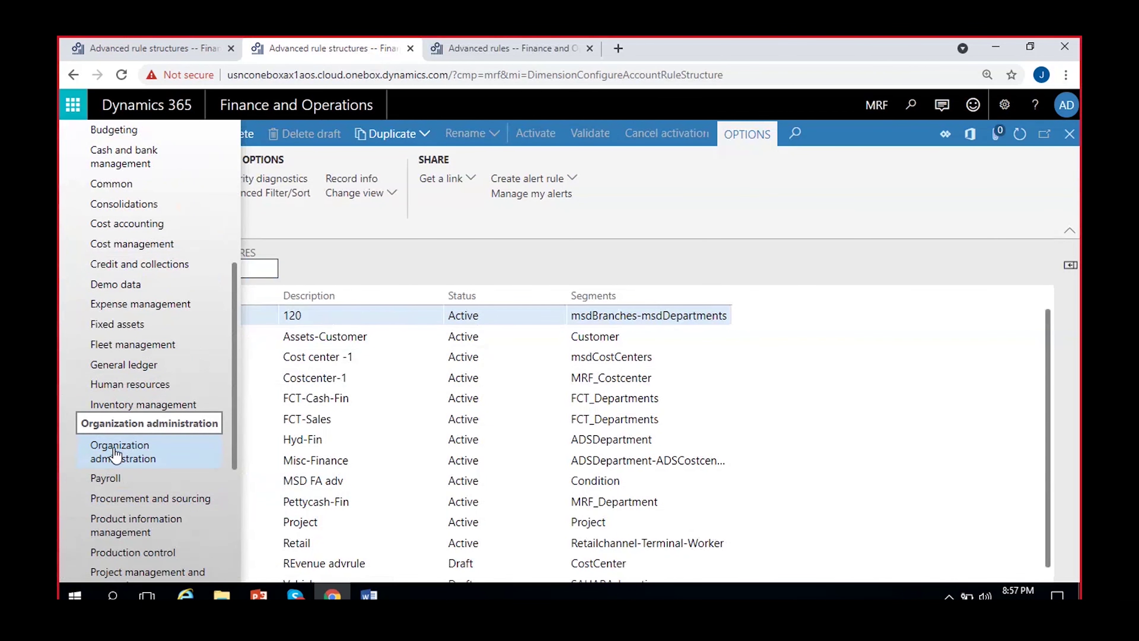
{"action": "scroll", "coordinate": [128, 467], "scroll_direction": "up", "scroll_amount": 3}
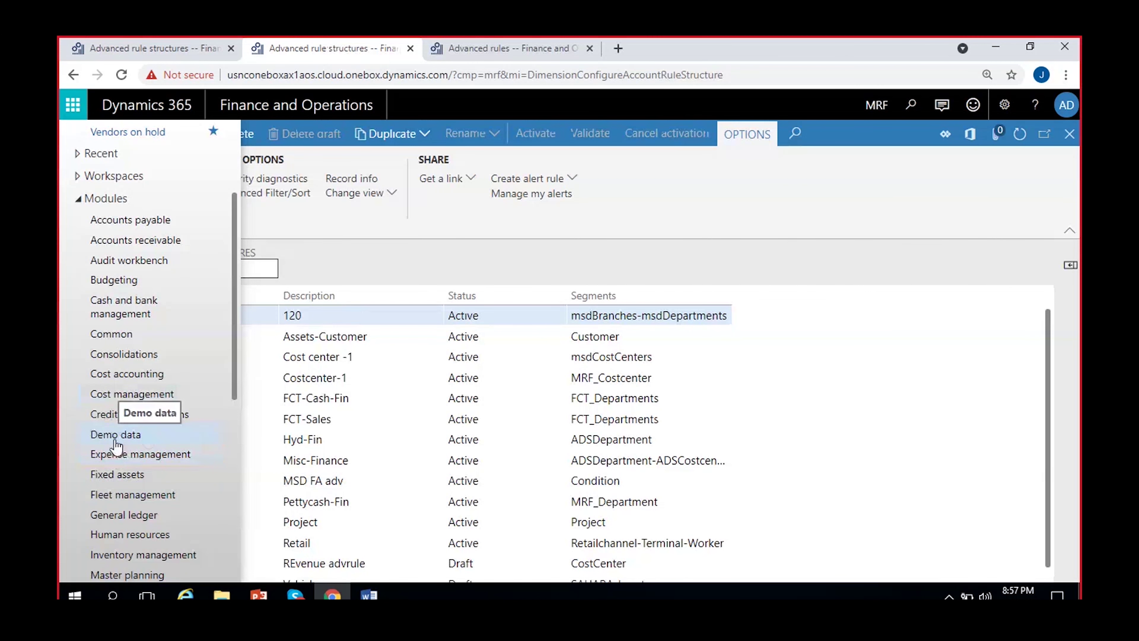
{"action": "left_click", "coordinate": [113, 515]}
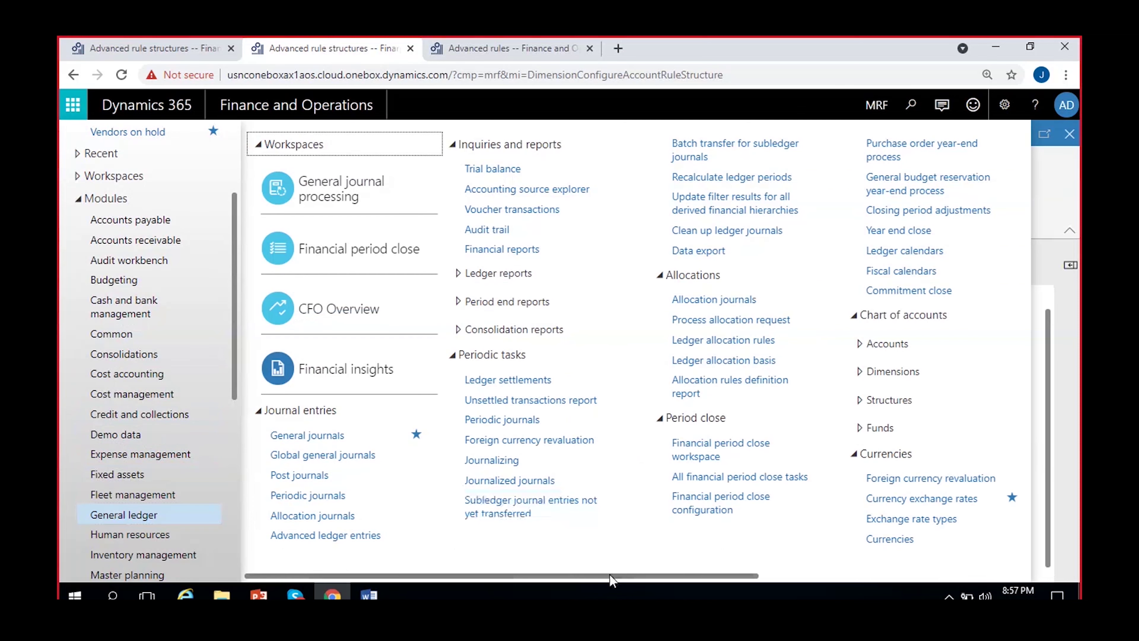
{"action": "scroll", "coordinate": [579, 530], "scroll_direction": "right", "scroll_amount": 5}
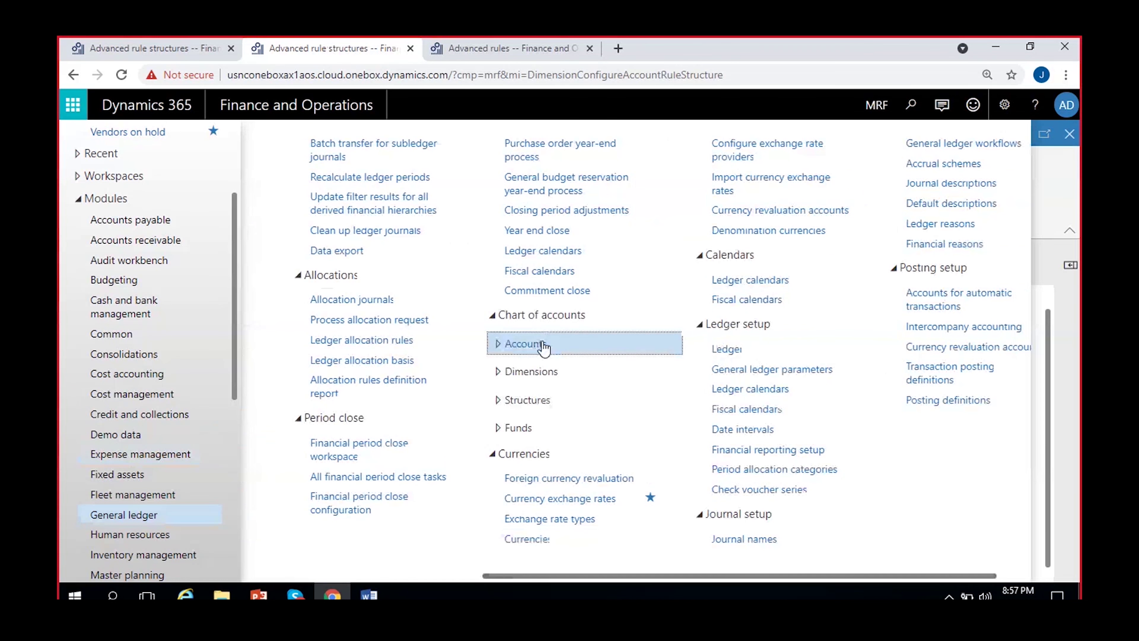
{"action": "left_click", "coordinate": [532, 344]}
{"action": "left_click", "coordinate": [540, 365]}
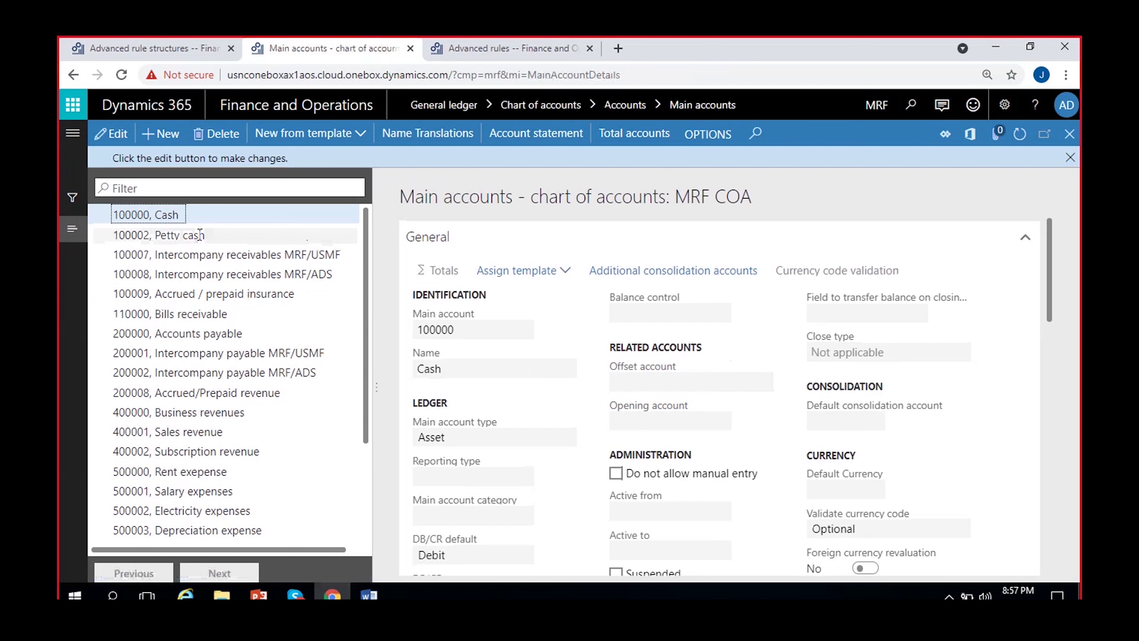
{"action": "left_click", "coordinate": [199, 233]}
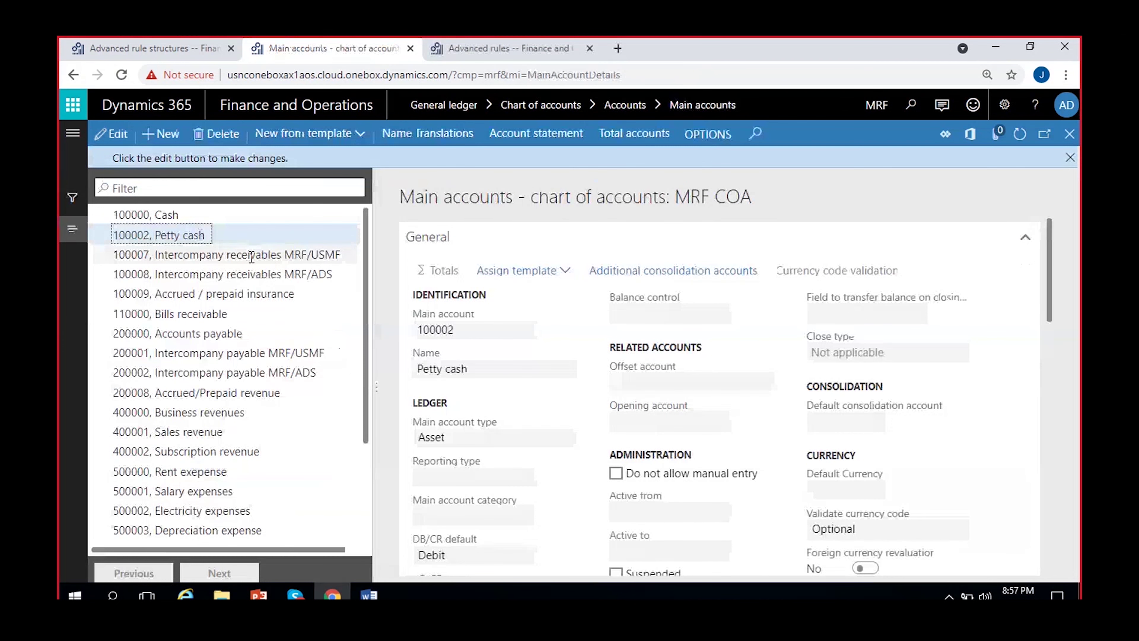
Set the MainAccount criterion's value to 100002 in the Pettycash-Fin advanced rule
{"action": "left_click", "coordinate": [453, 48]}
{"action": "left_click", "coordinate": [804, 318]}
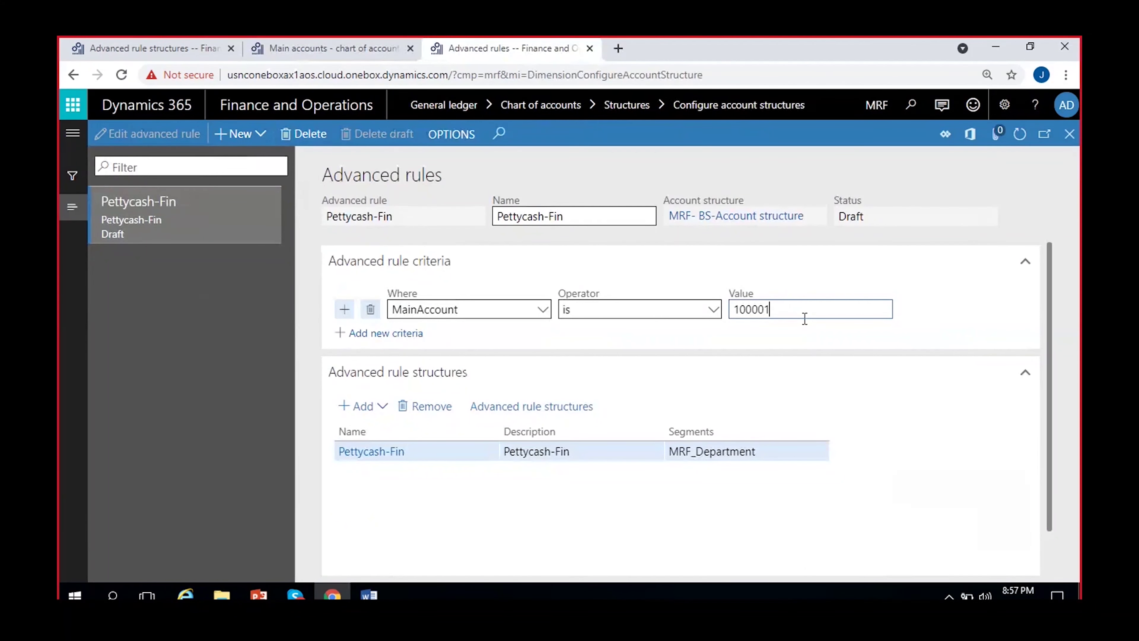
{"action": "key", "text": "BackSpace"}
{"action": "type", "text": "2"}
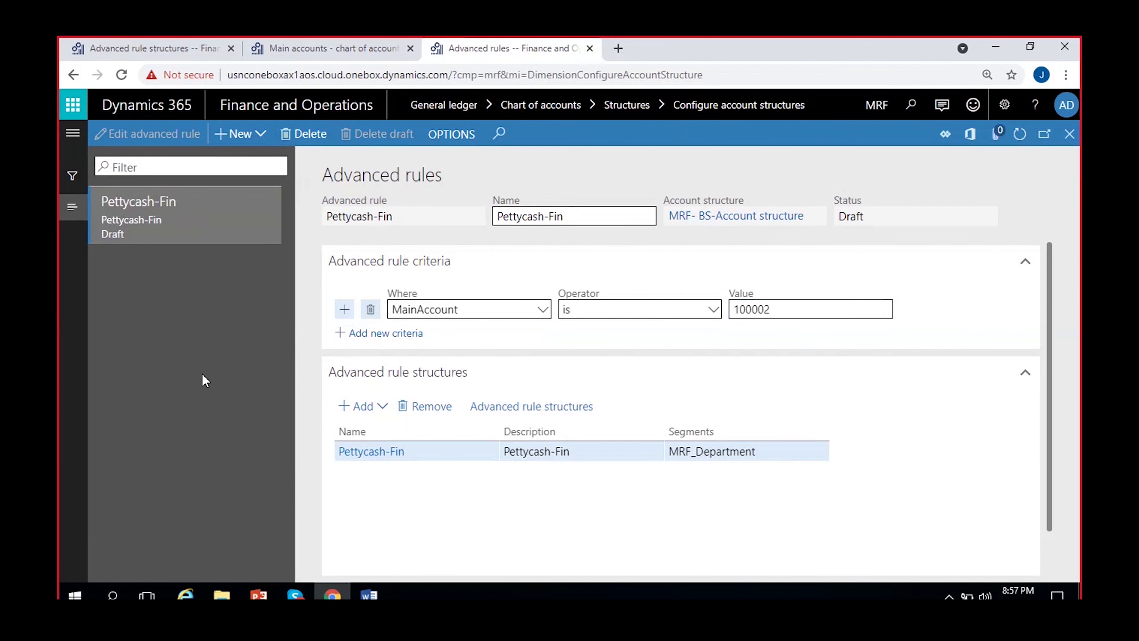
Look up the Bills receivable account and its number in the main accounts list
{"action": "left_click", "coordinate": [175, 50]}
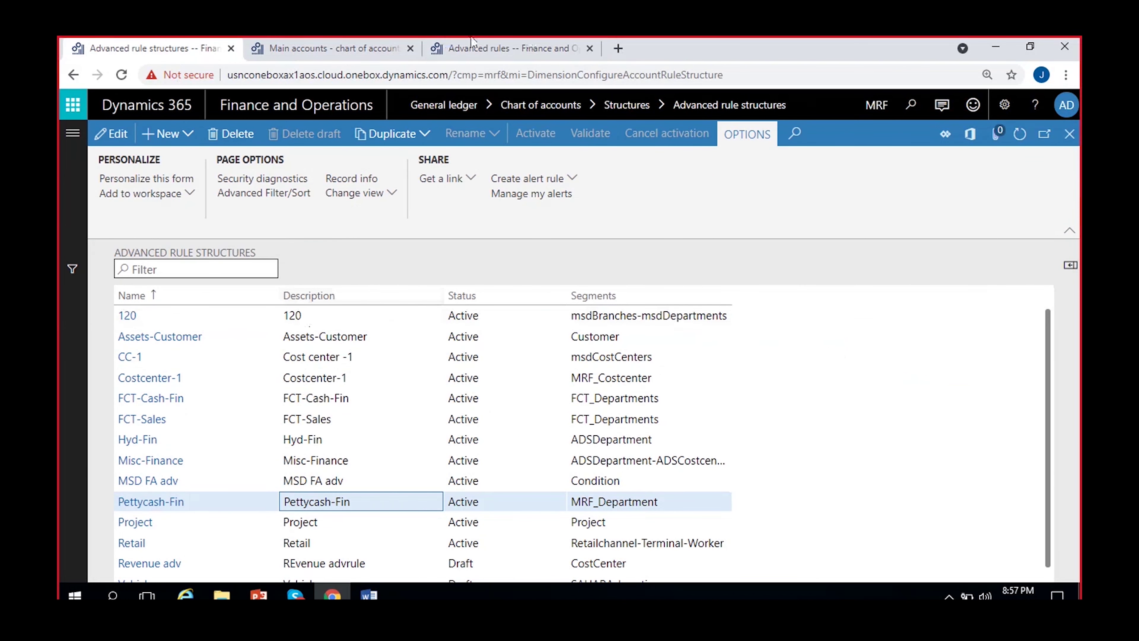
{"action": "left_click", "coordinate": [388, 45]}
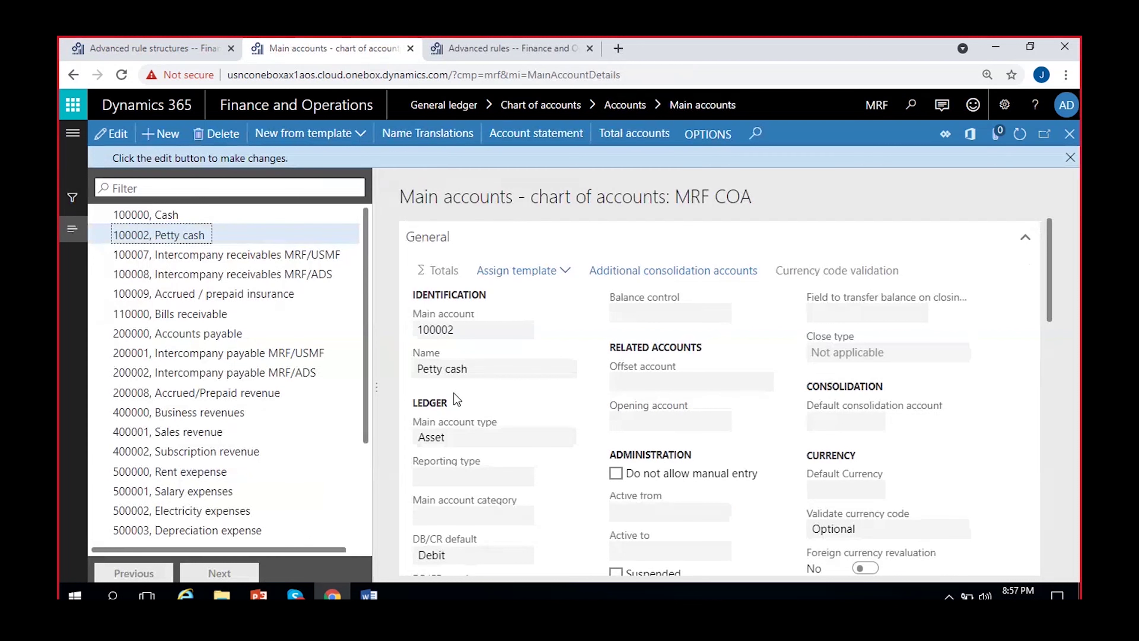
{"action": "left_click", "coordinate": [1070, 158]}
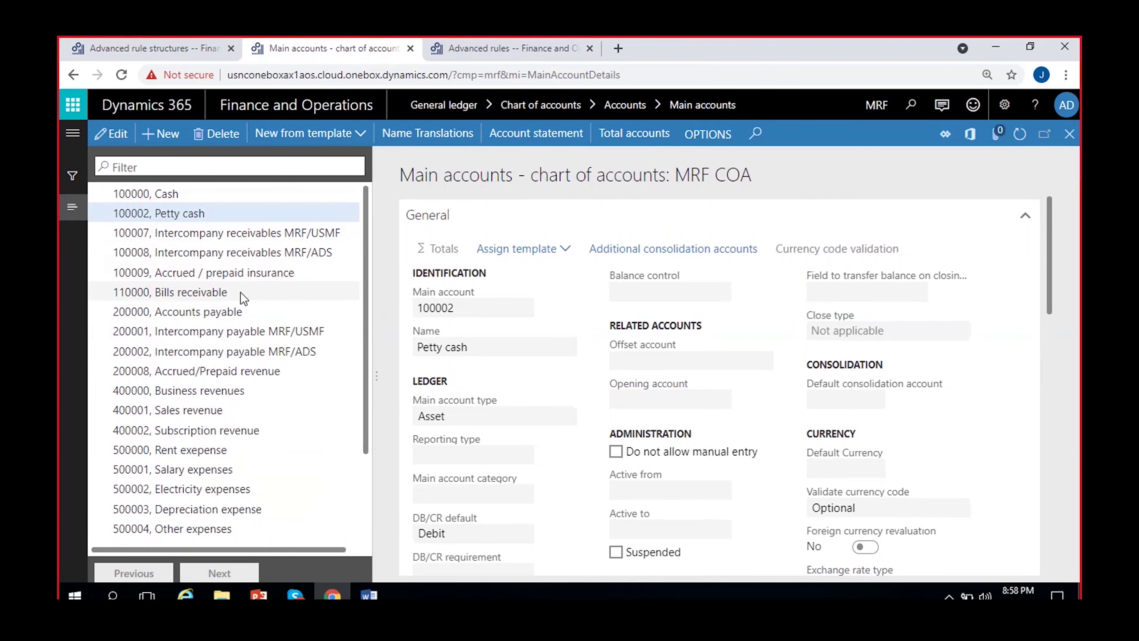
{"action": "left_click_drag", "start_coordinate": [245, 296], "coordinate": [82, 302]}
{"action": "left_click", "coordinate": [129, 291]}
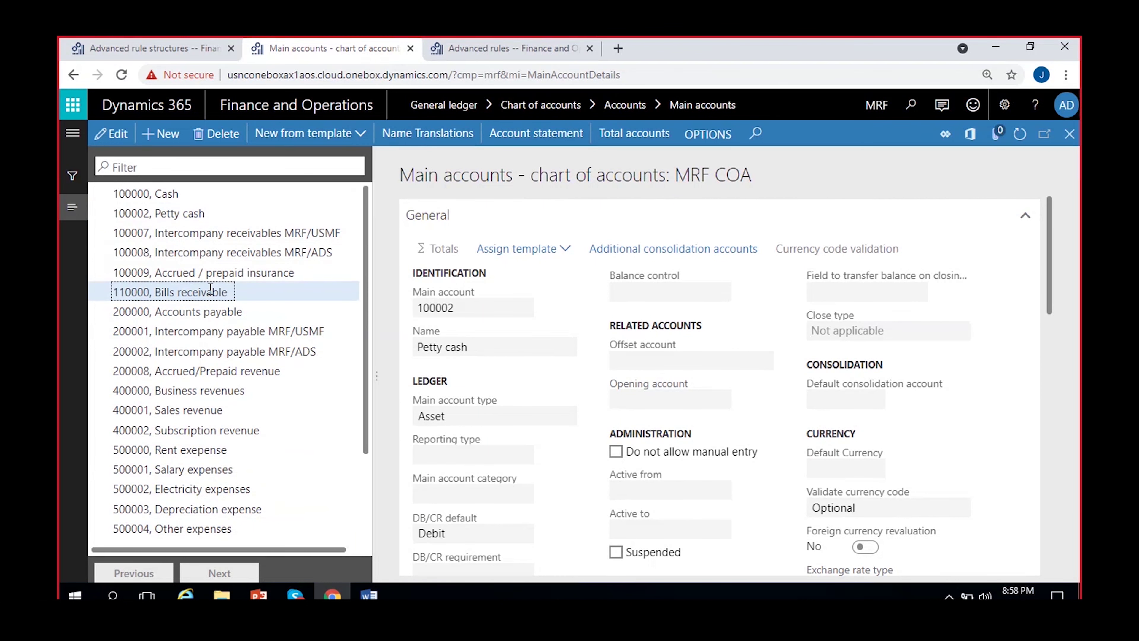
{"action": "left_click_drag", "start_coordinate": [129, 291], "coordinate": [234, 294]}
{"action": "left_click", "coordinate": [181, 292]}
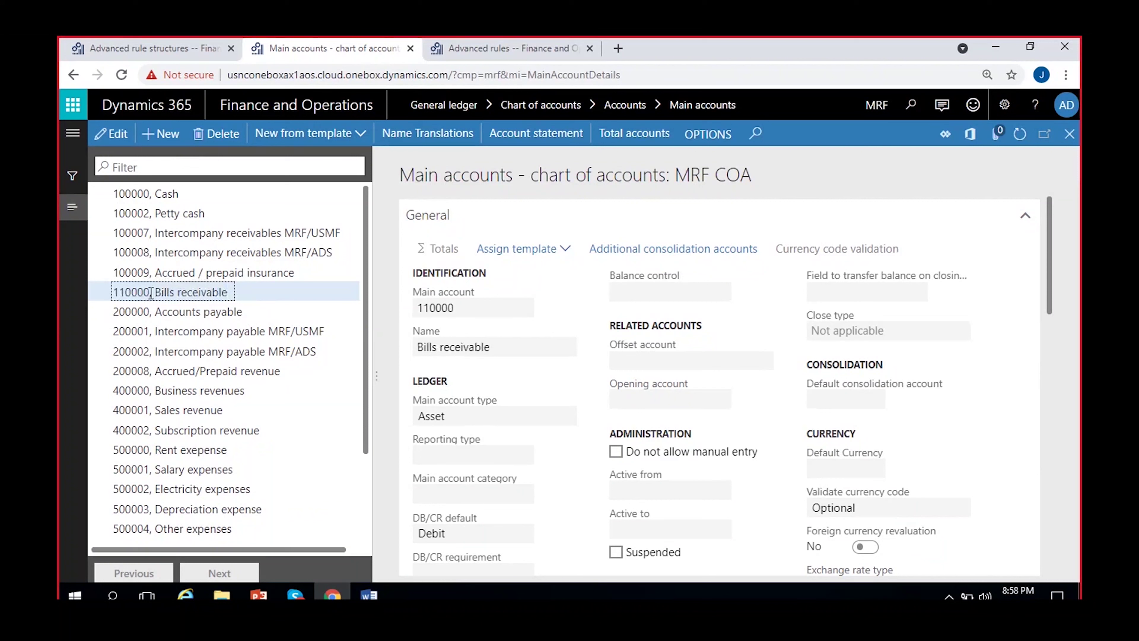
{"action": "left_click_drag", "start_coordinate": [149, 292], "coordinate": [116, 294]}
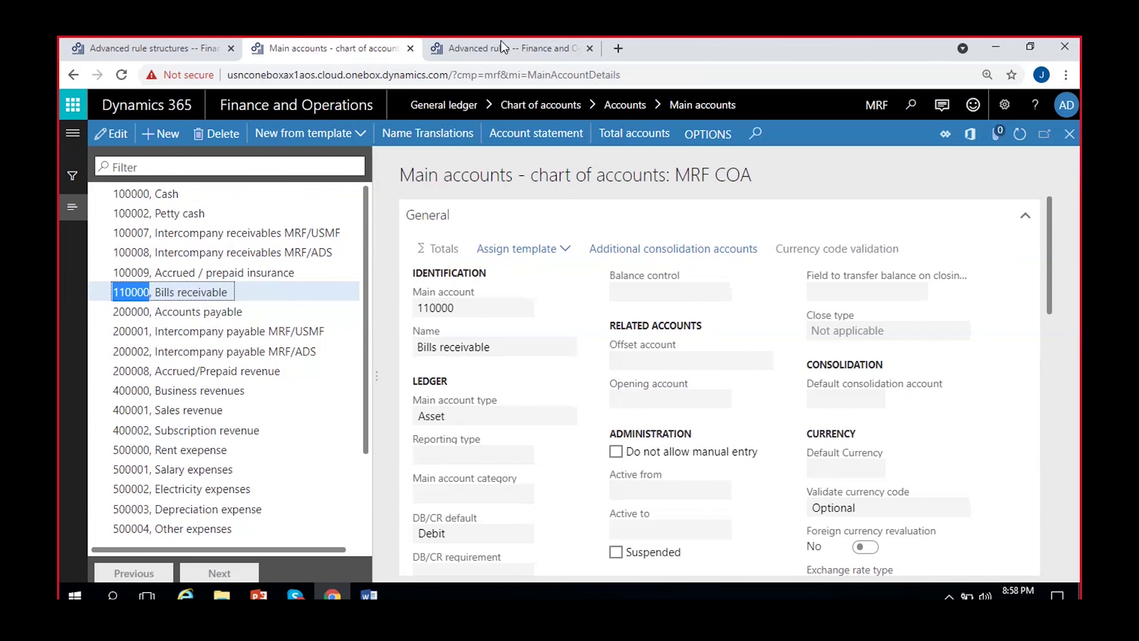
Create an advanced rule with Bills-Fin as both rule ID and name on the MRF- BS-Account structure
{"action": "left_click", "coordinate": [482, 42]}
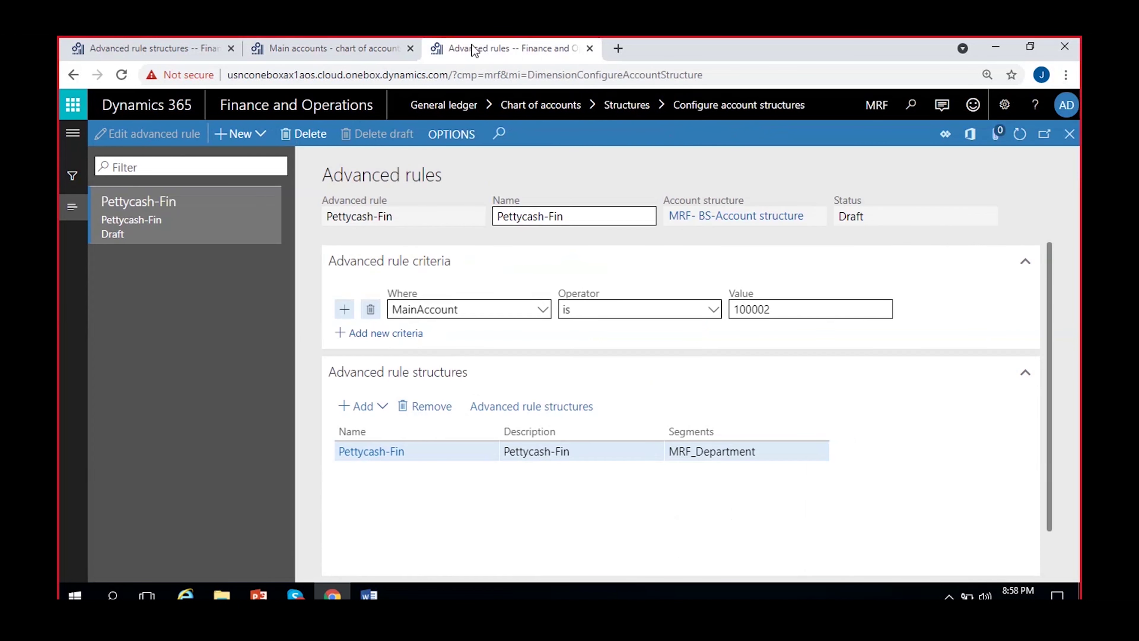
{"action": "left_click", "coordinate": [256, 136]}
{"action": "type", "text": "Bi"}
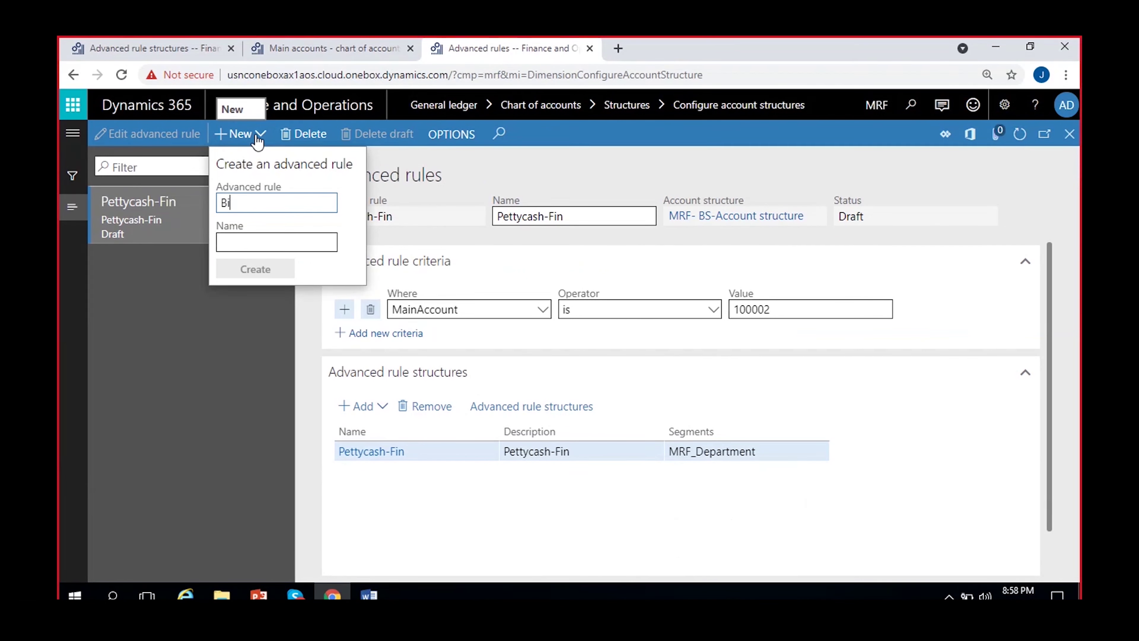
{"action": "type", "text": "lls-Fin"}
{"action": "left_click", "coordinate": [234, 245]}
{"action": "type", "text": "Bo"}
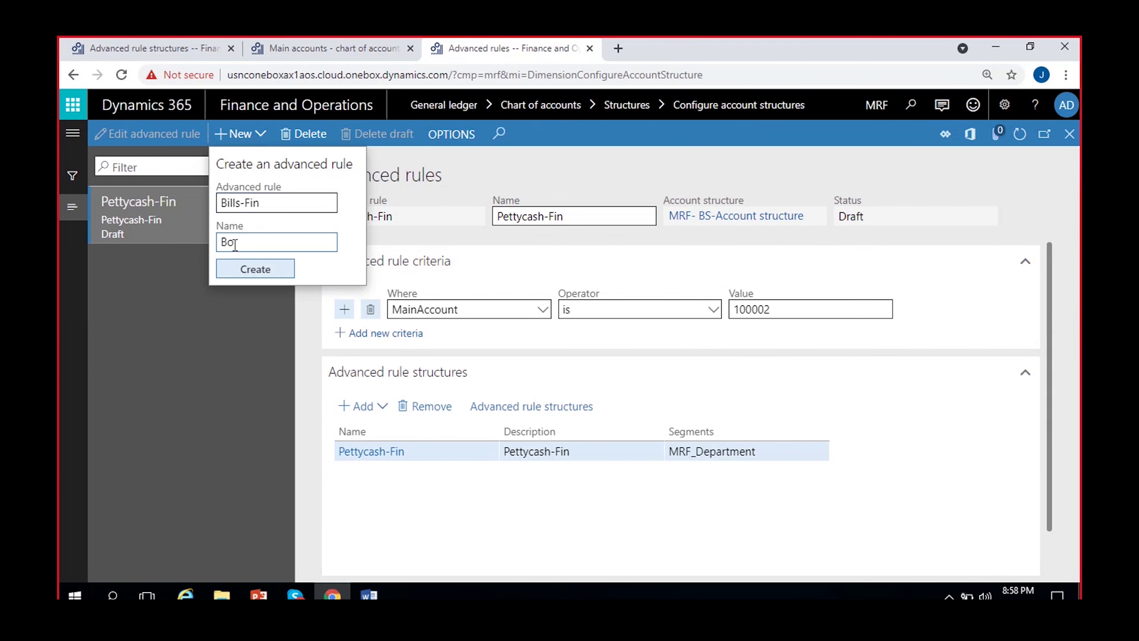
{"action": "key", "text": "BackSpace"}
{"action": "type", "text": "ills-C"}
{"action": "key", "text": "BackSpace"}
{"action": "type", "text": "Fin"}
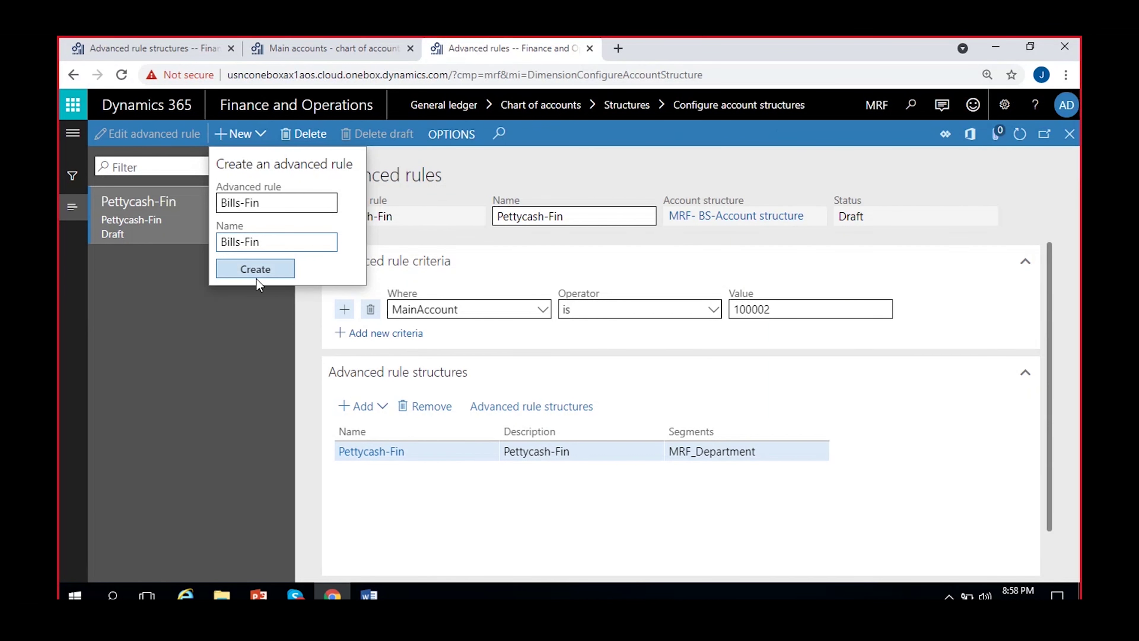
{"action": "left_click", "coordinate": [261, 275]}
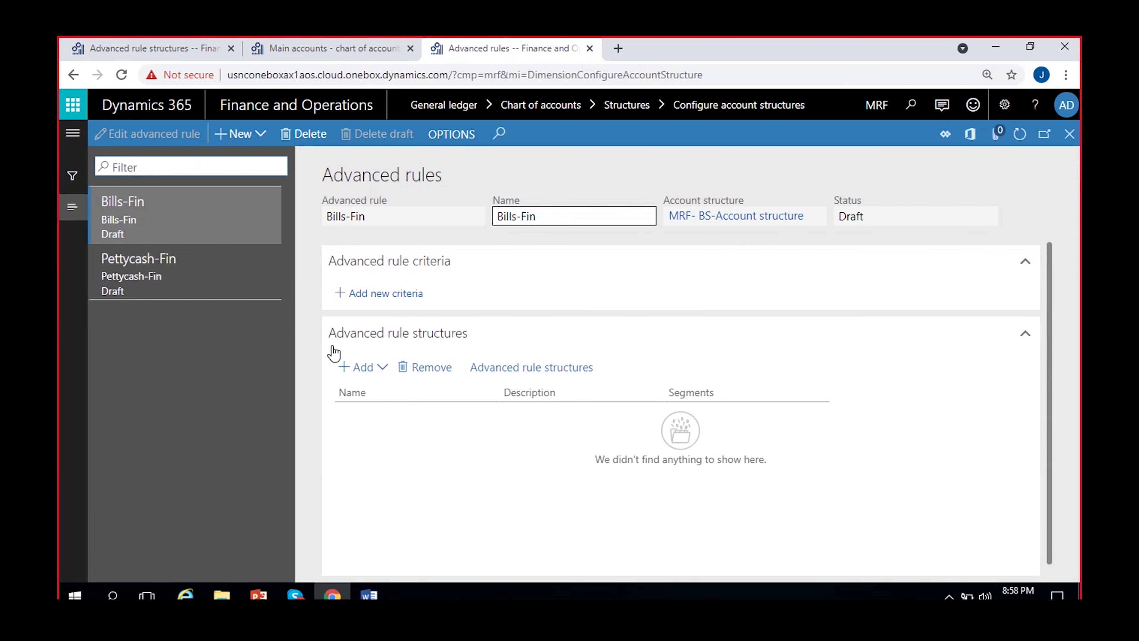
Add a criterion to the Bills-Fin rule where MainAccount is 110000
{"action": "left_click", "coordinate": [386, 294]}
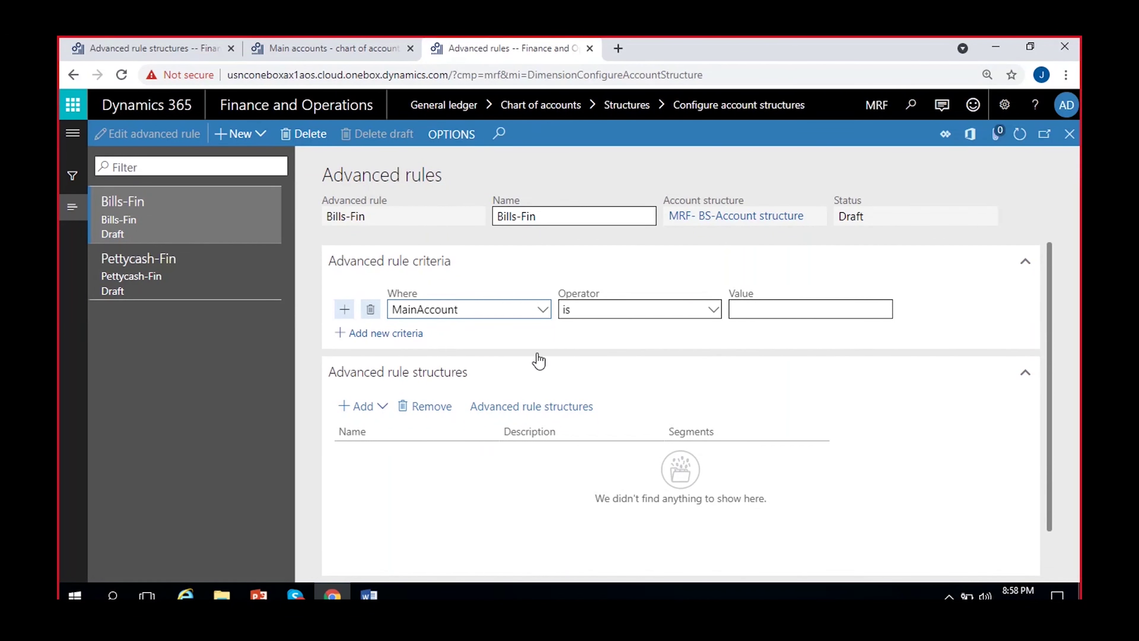
{"action": "left_click", "coordinate": [787, 306]}
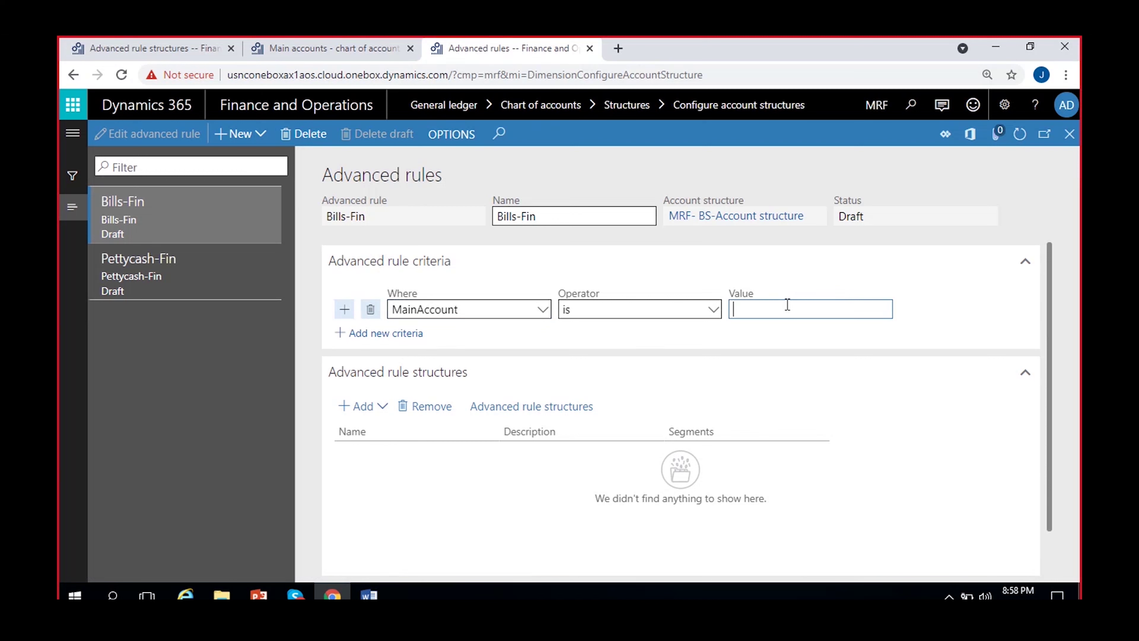
{"action": "type", "text": "110000"}
{"action": "left_click", "coordinate": [773, 327]}
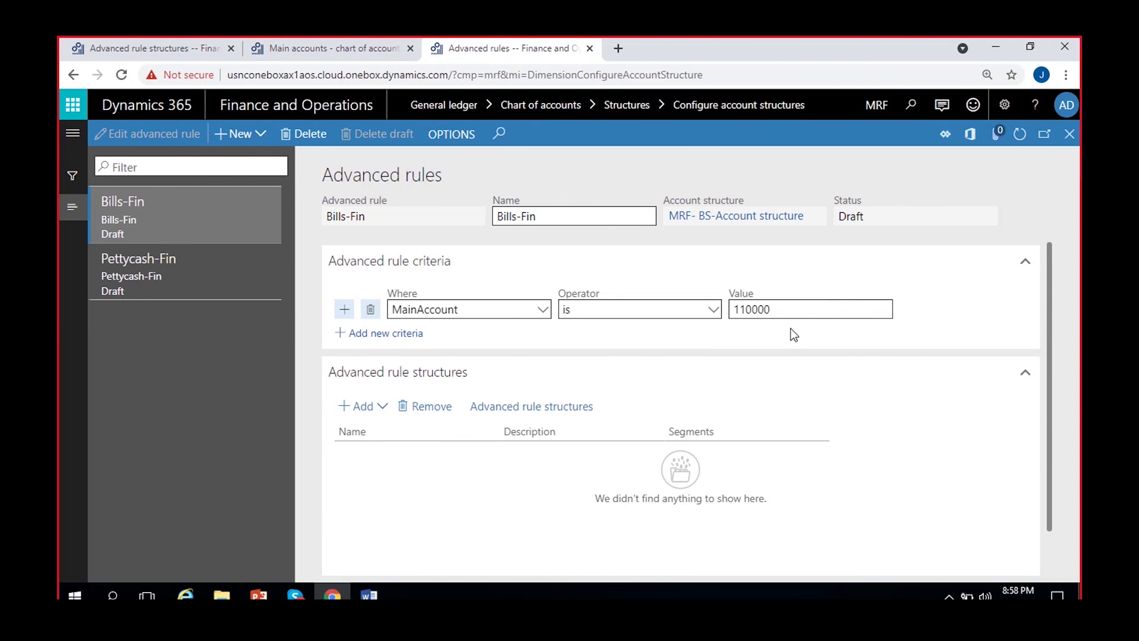
Add the Pettycash-Fin advanced rule structure with the MRF_Department segment to the Bills-Fin rule
{"action": "left_click", "coordinate": [369, 406]}
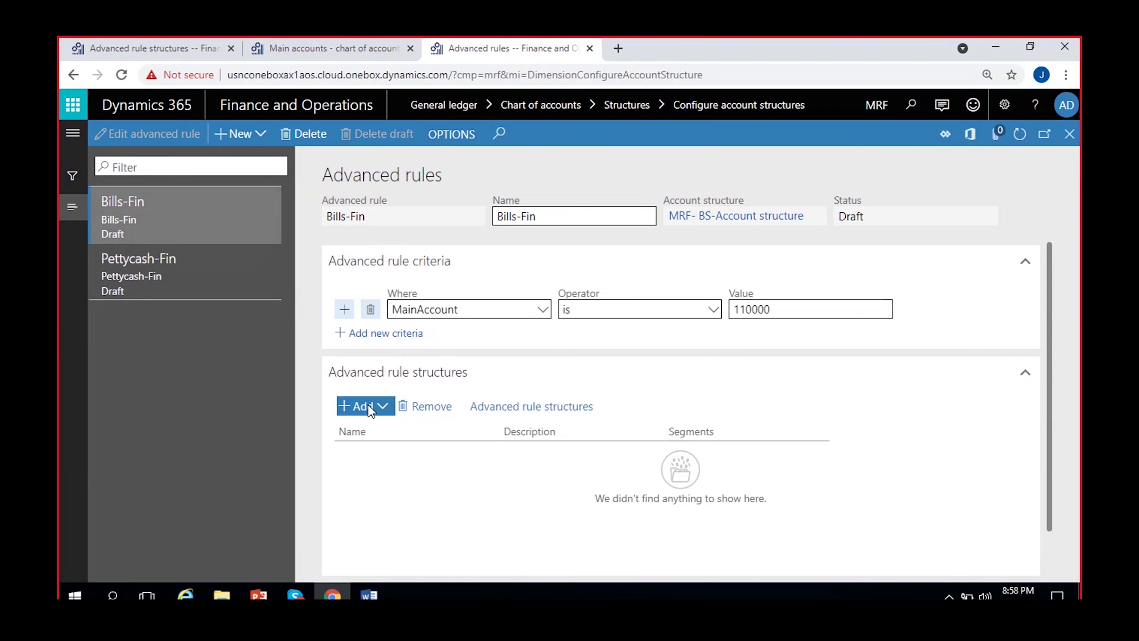
{"action": "scroll", "coordinate": [403, 308], "scroll_direction": "down", "scroll_amount": 3}
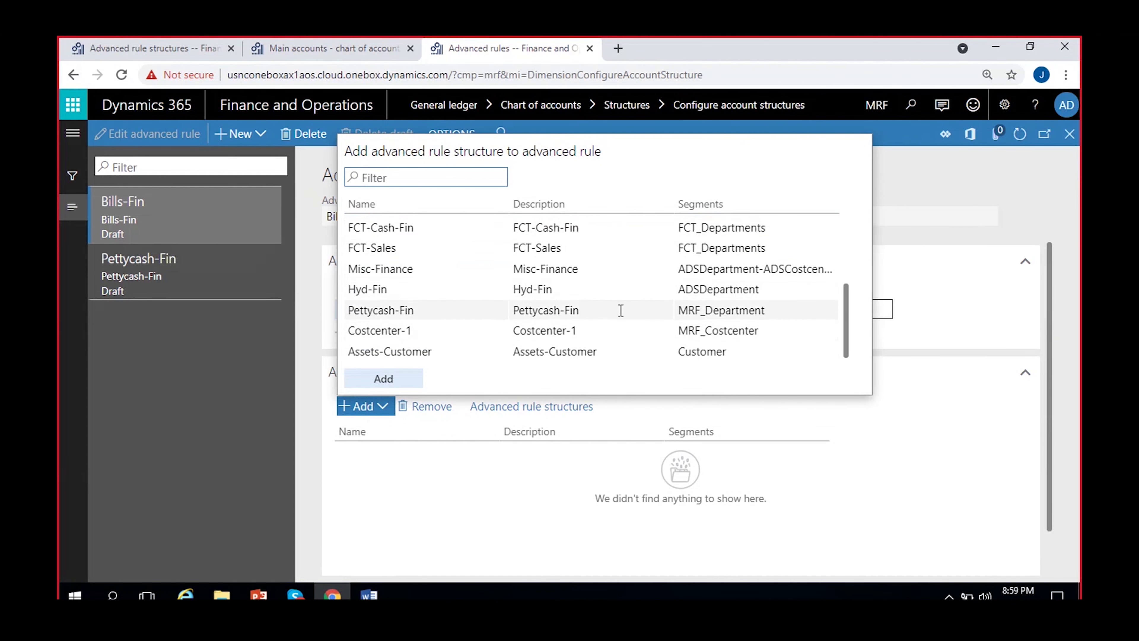
{"action": "left_click", "coordinate": [582, 309]}
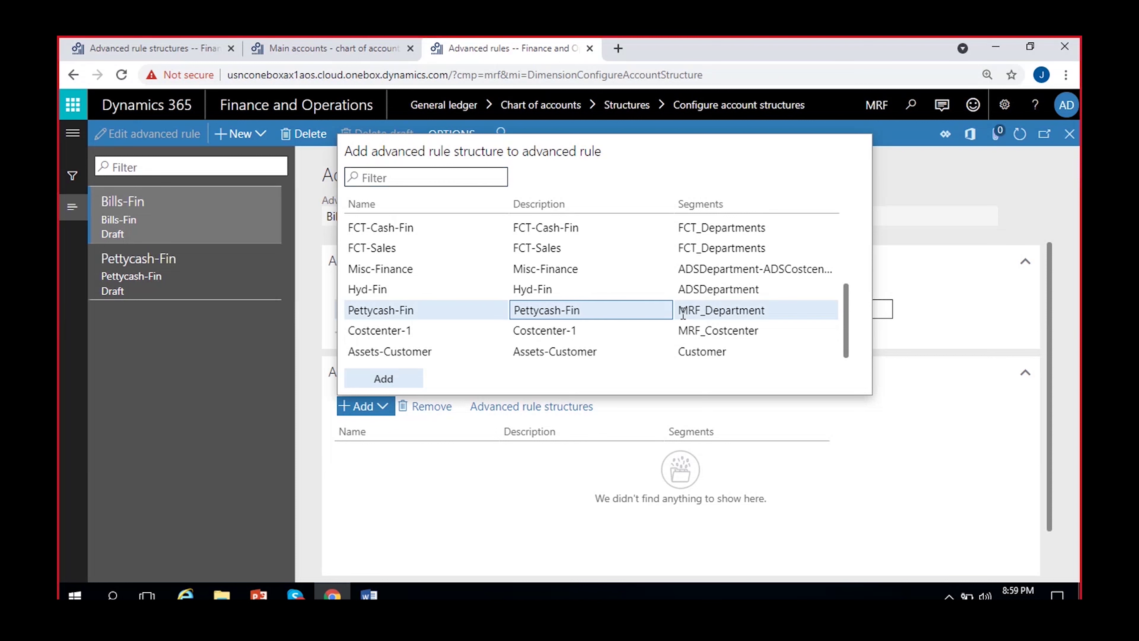
{"action": "left_click", "coordinate": [380, 382]}
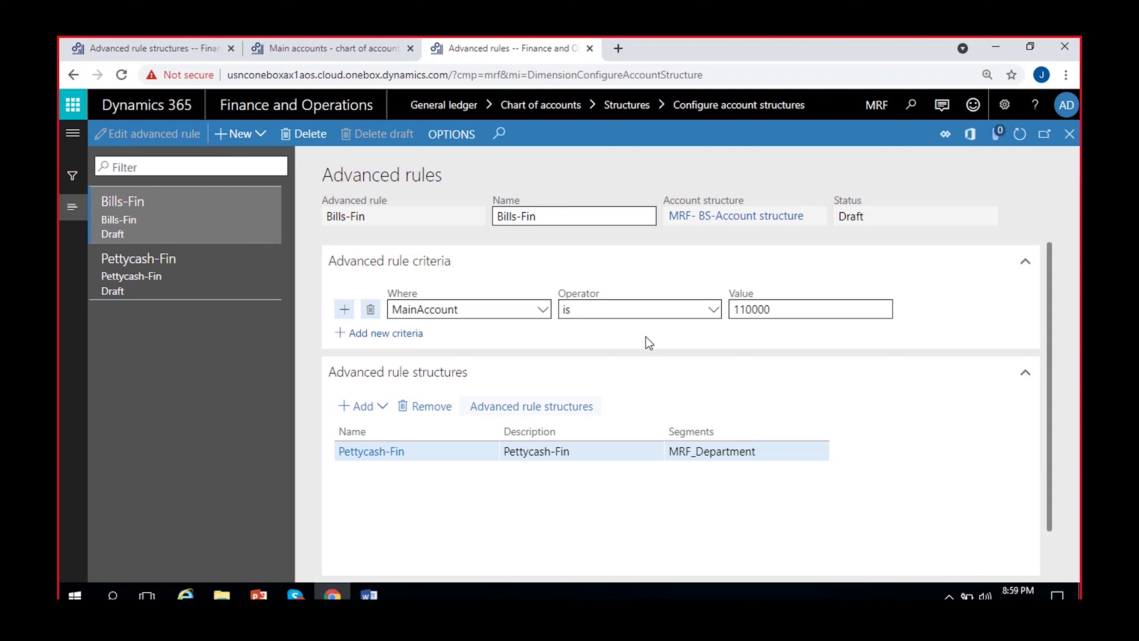
Compare the Pettycash-Fin and Bills-Fin rules with each other and with the advanced rule structures list
{"action": "left_click", "coordinate": [139, 269]}
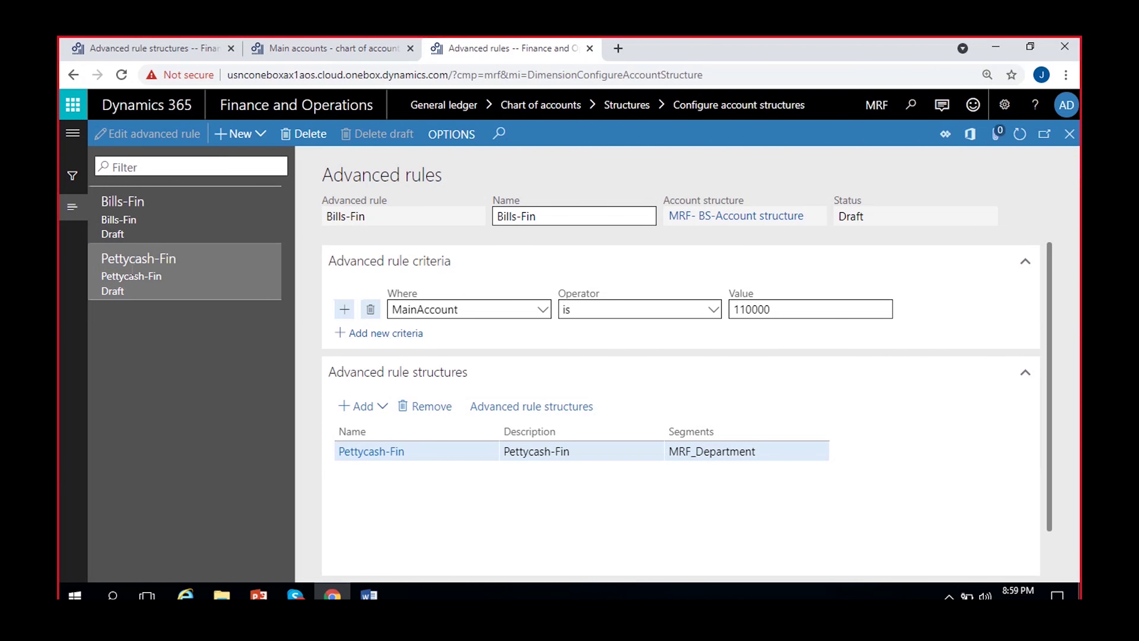
{"action": "left_click", "coordinate": [185, 217]}
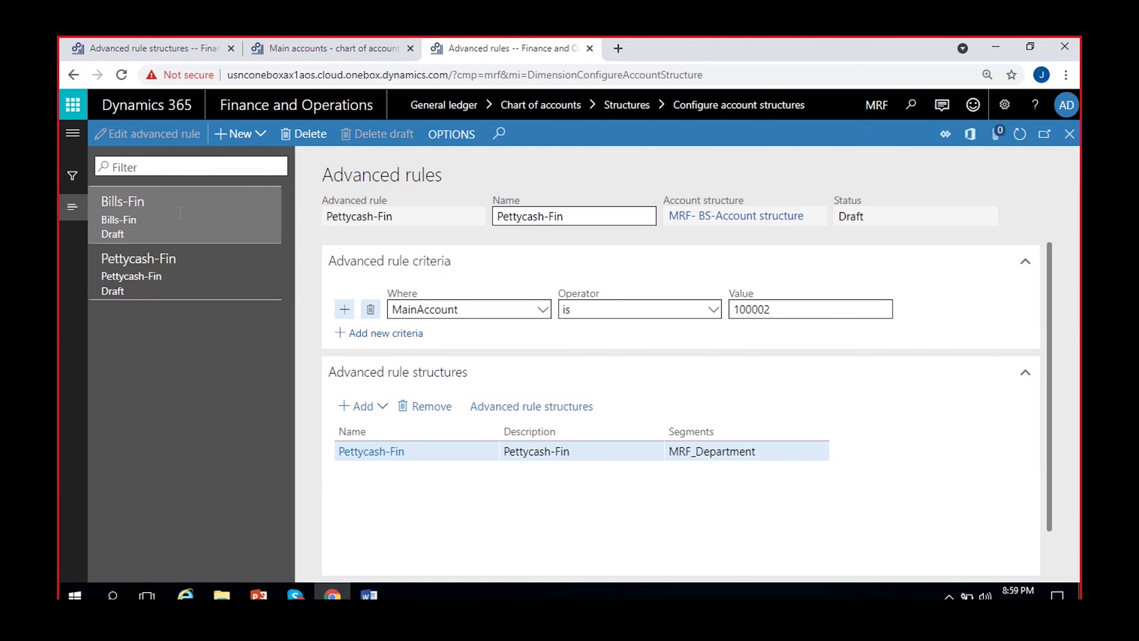
{"action": "left_click", "coordinate": [170, 37]}
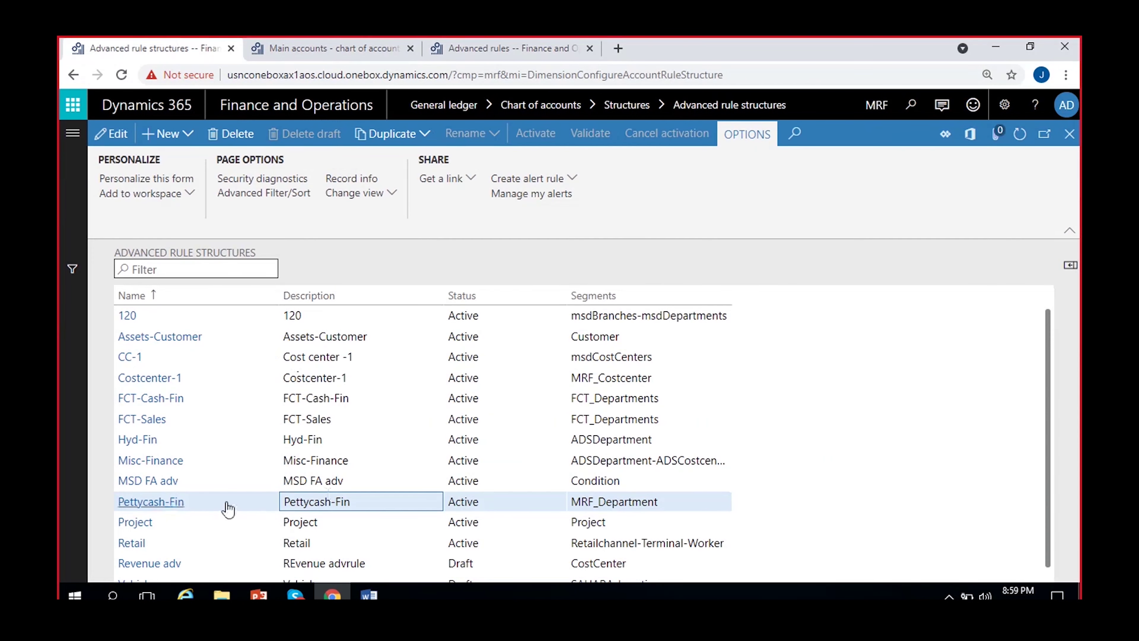
{"action": "left_click", "coordinate": [345, 48]}
{"action": "left_click", "coordinate": [437, 48]}
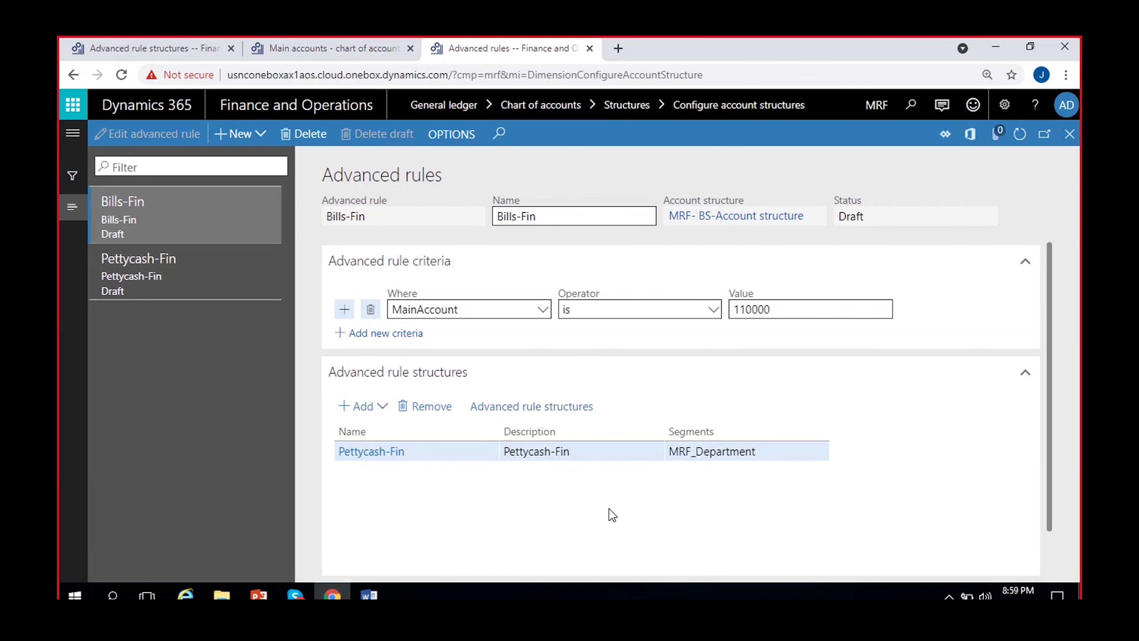
{"action": "scroll", "coordinate": [613, 515], "scroll_direction": "down", "scroll_amount": 1}
{"action": "scroll", "coordinate": [612, 515], "scroll_direction": "up", "scroll_amount": 1}
Switch to the Word notes and review the asset accounts requirement for customers
{"action": "left_click", "coordinate": [369, 595]}
{"action": "left_click", "coordinate": [335, 549]}
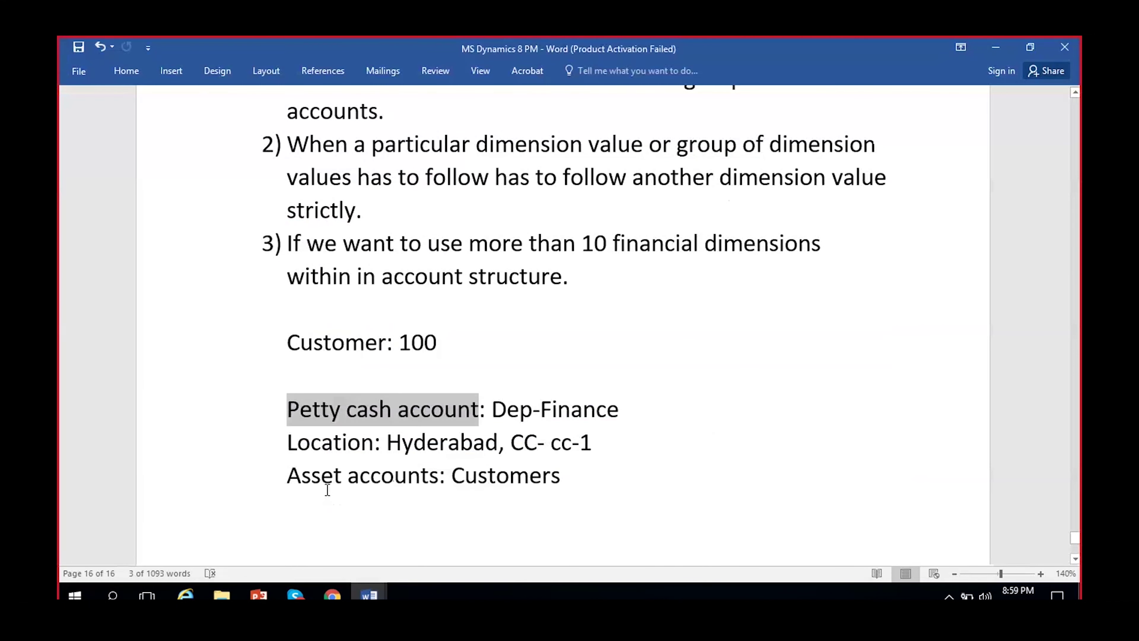
{"action": "left_click", "coordinate": [592, 474]}
{"action": "left_click_drag", "start_coordinate": [287, 479], "coordinate": [542, 478]}
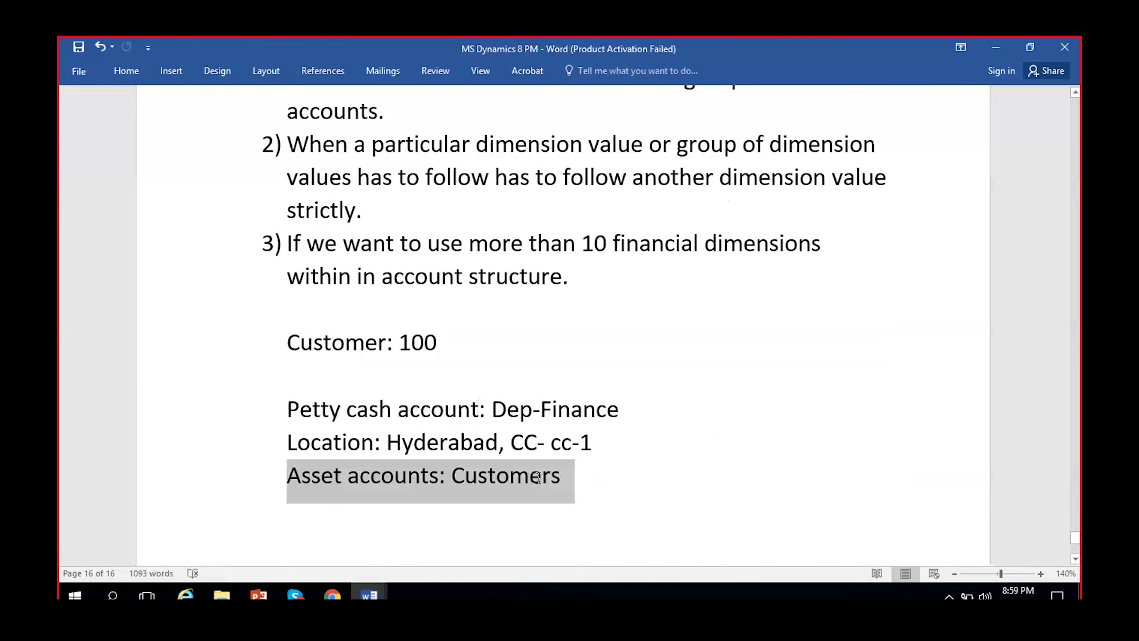
{"action": "left_click", "coordinate": [557, 552]}
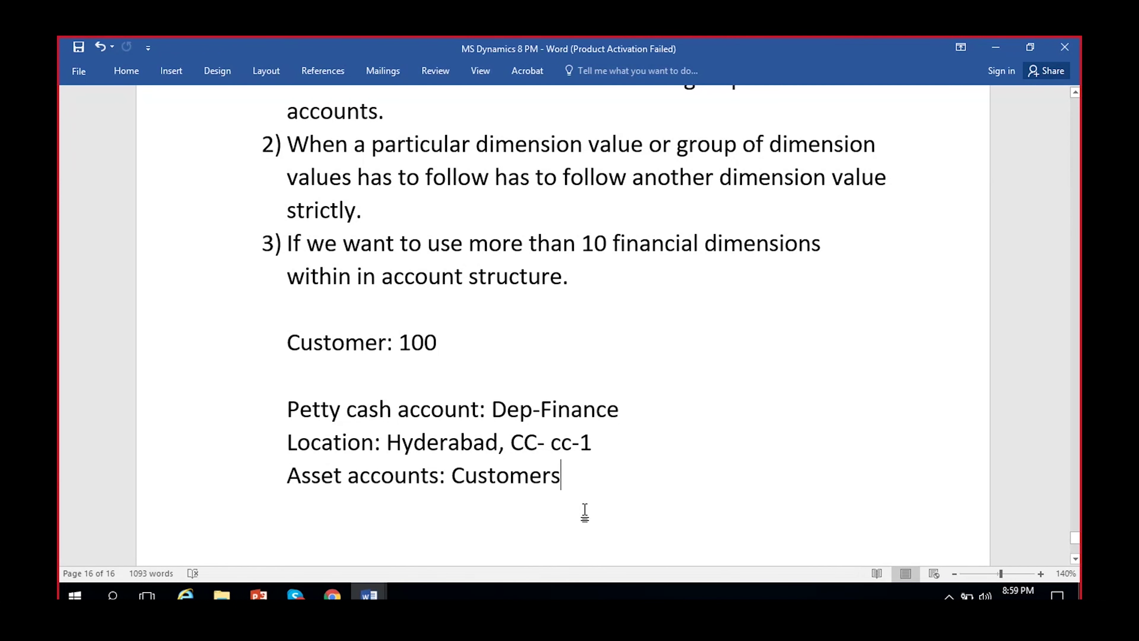
Switch back to Dynamics 365 and create the Asset+customer advanced rule with a MainAccount criterion that is between and includes 100000 through 199999
{"action": "key", "text": "alt+Tab"}
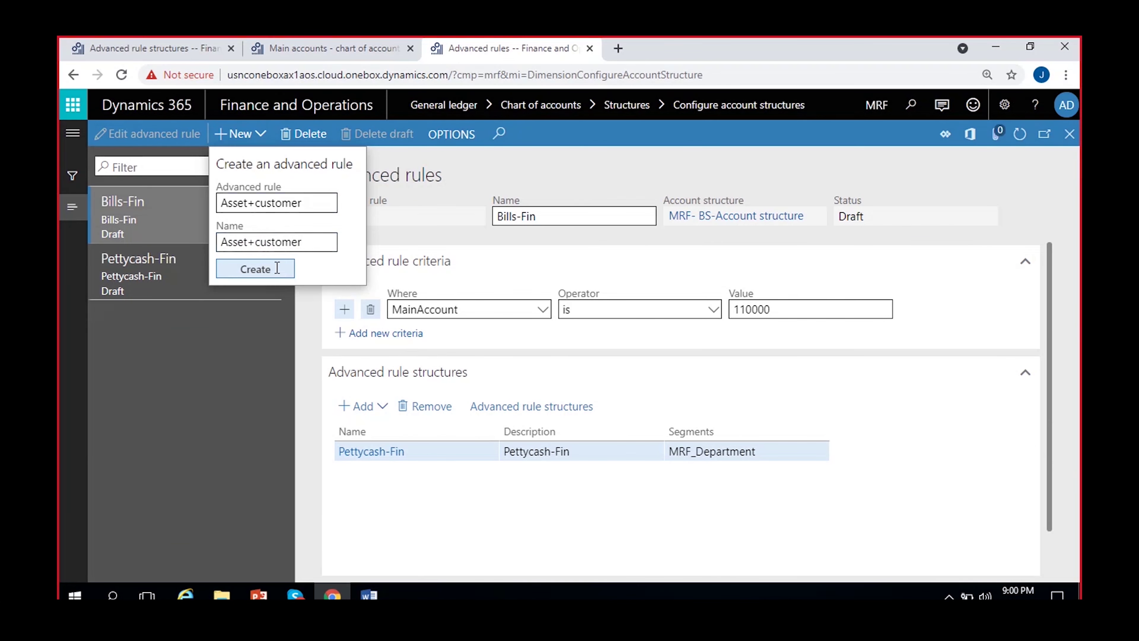
{"action": "left_click", "coordinate": [255, 268]}
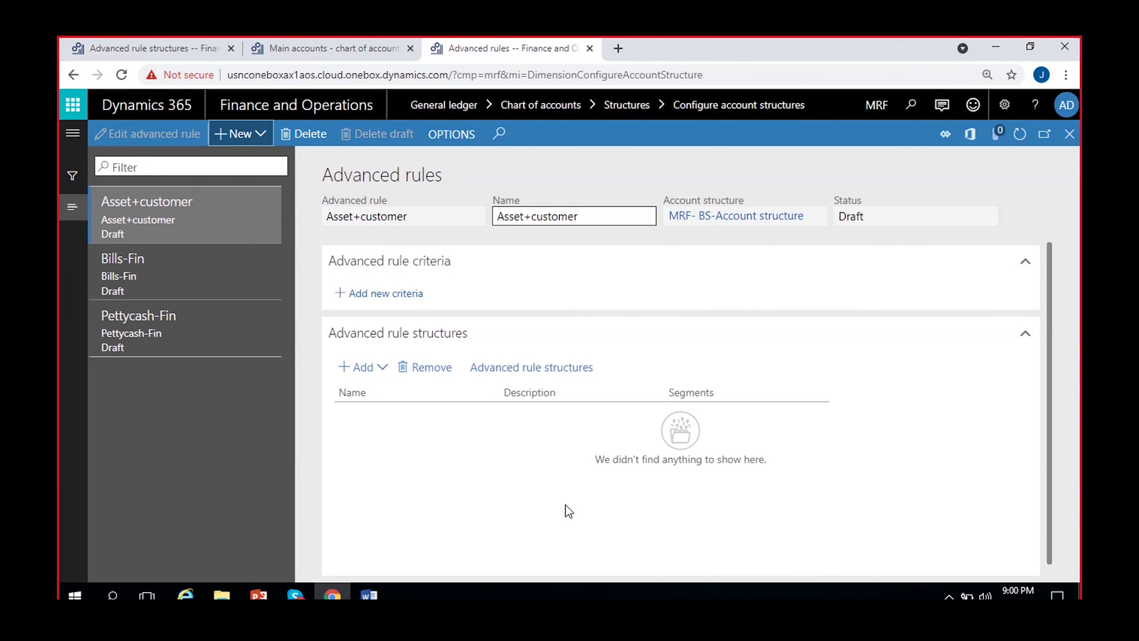
{"action": "left_click", "coordinate": [406, 294]}
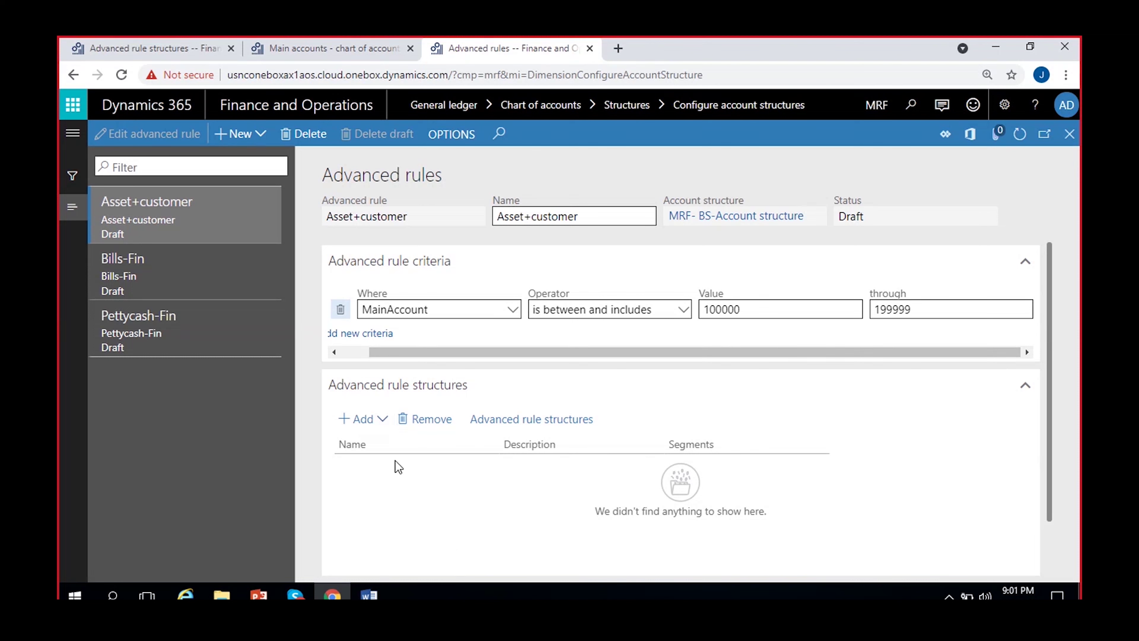
Add the Assets-Customer advanced rule structure with the Customer segment to the Asset+customer rule
{"action": "left_click", "coordinate": [375, 420]}
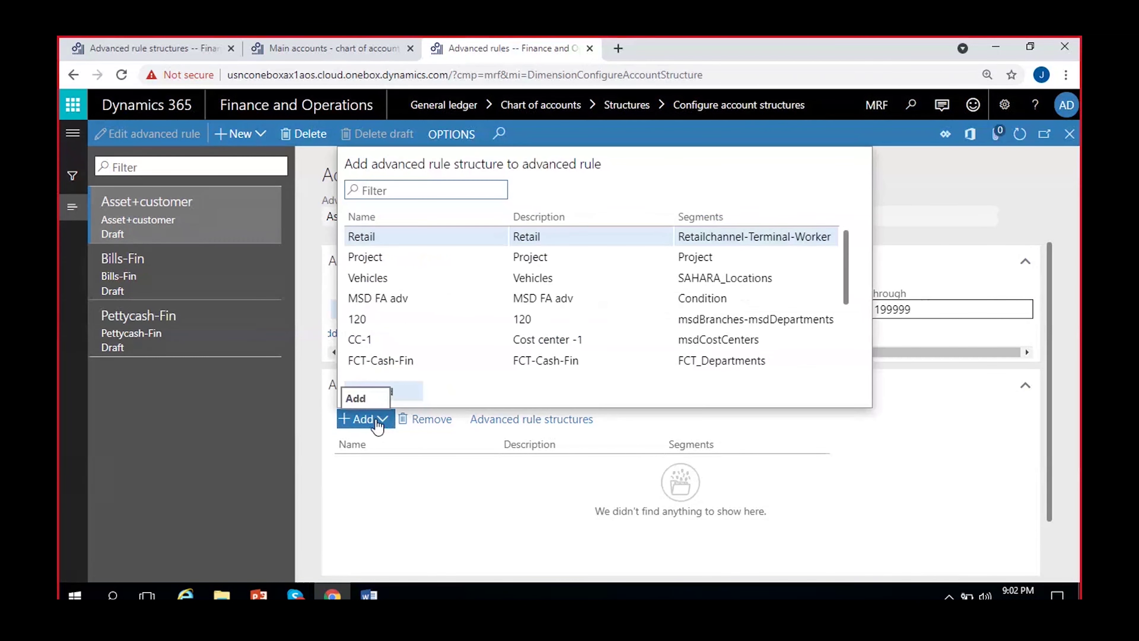
{"action": "scroll", "coordinate": [611, 300], "scroll_direction": "down", "scroll_amount": 3}
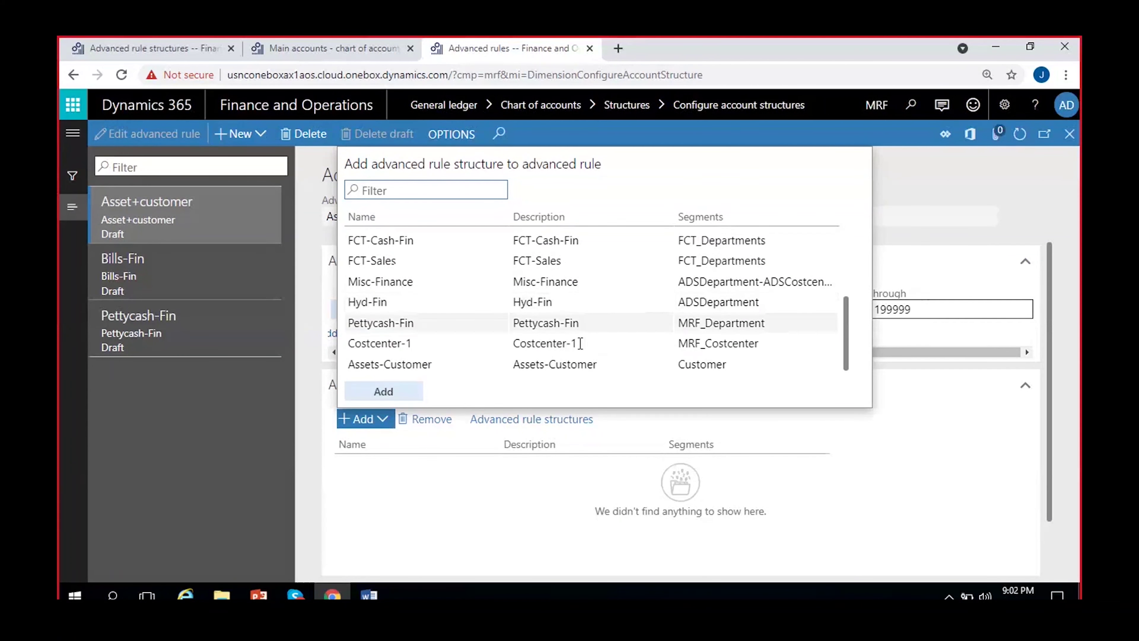
{"action": "left_click", "coordinate": [564, 364]}
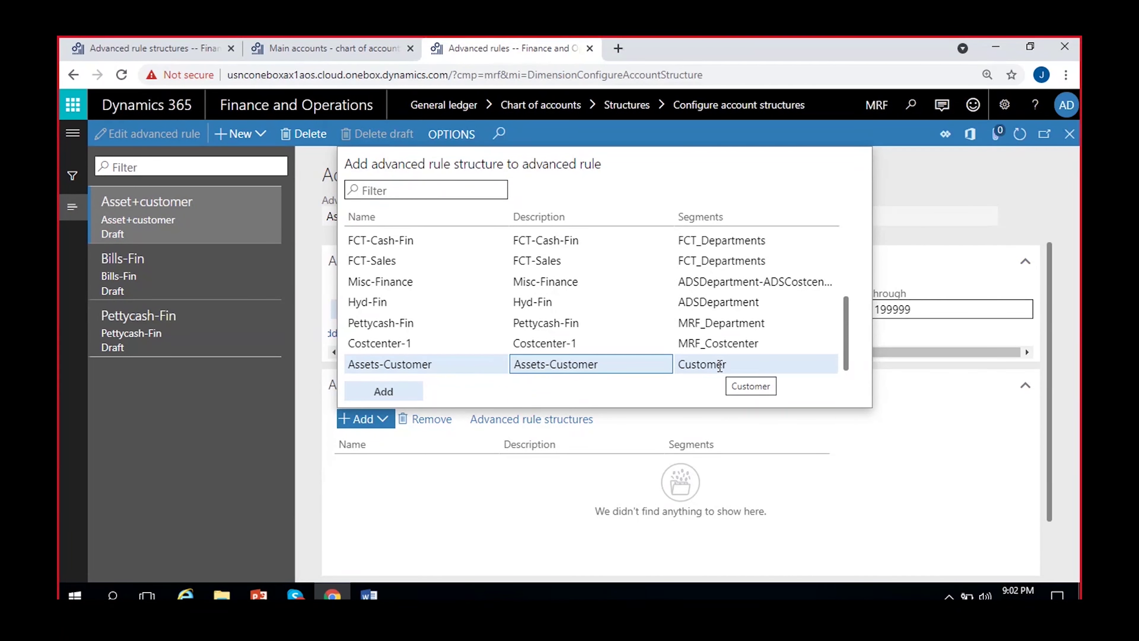
{"action": "left_click", "coordinate": [390, 390]}
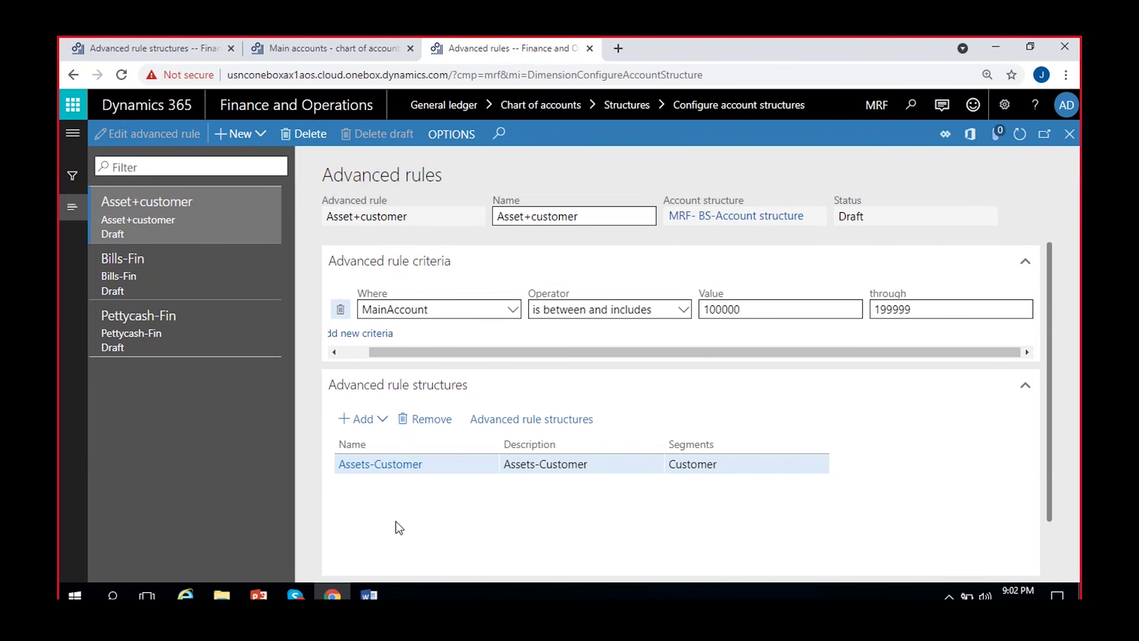
Open the Assets-Customer rule structure and inspect the allowed values of its Customer segment
{"action": "left_click", "coordinate": [393, 463]}
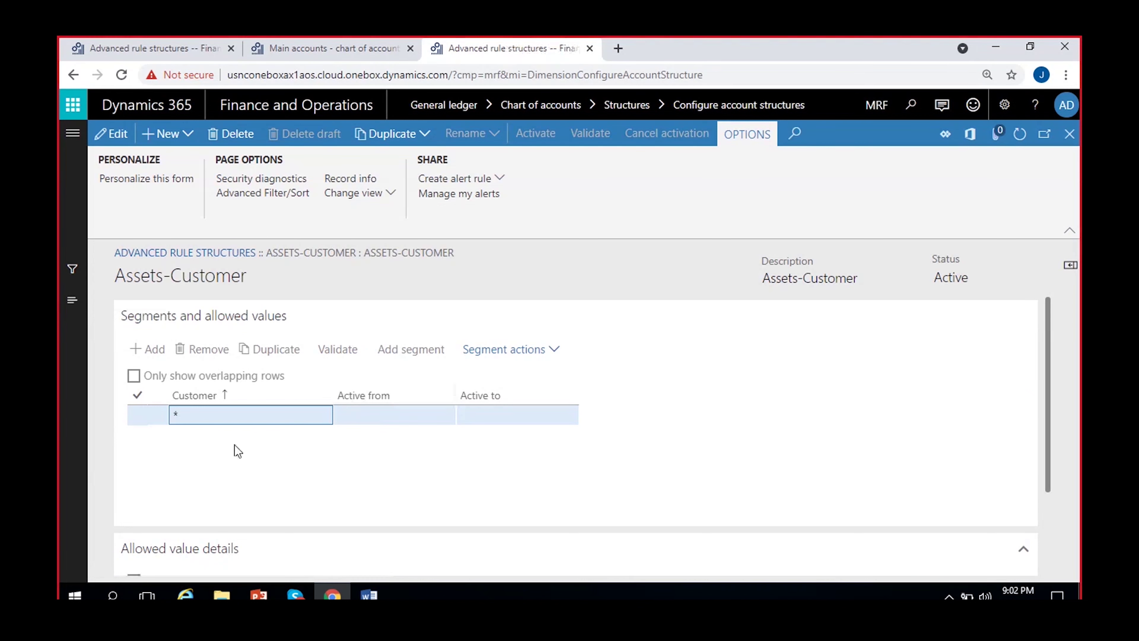
{"action": "left_click", "coordinate": [191, 416]}
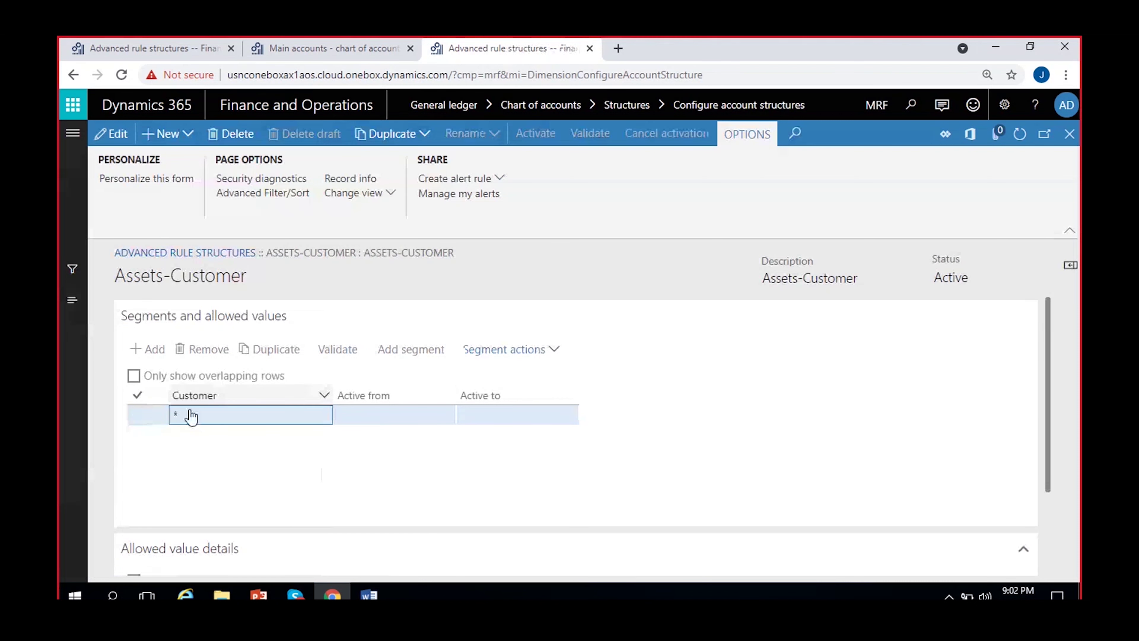
{"action": "left_click", "coordinate": [215, 421]}
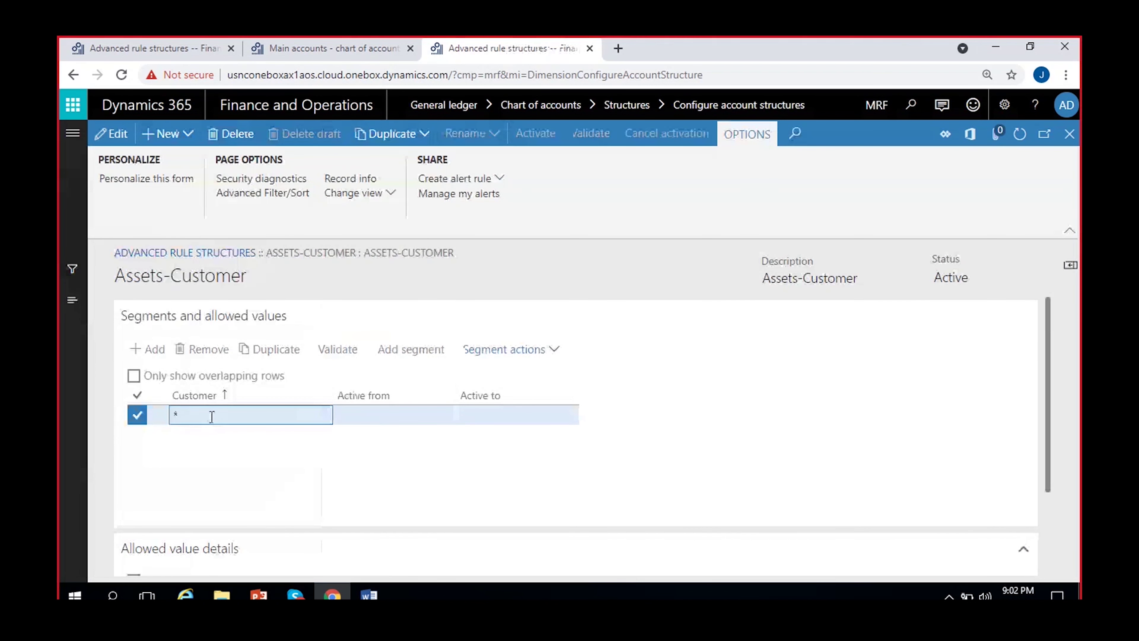
{"action": "left_click", "coordinate": [268, 495]}
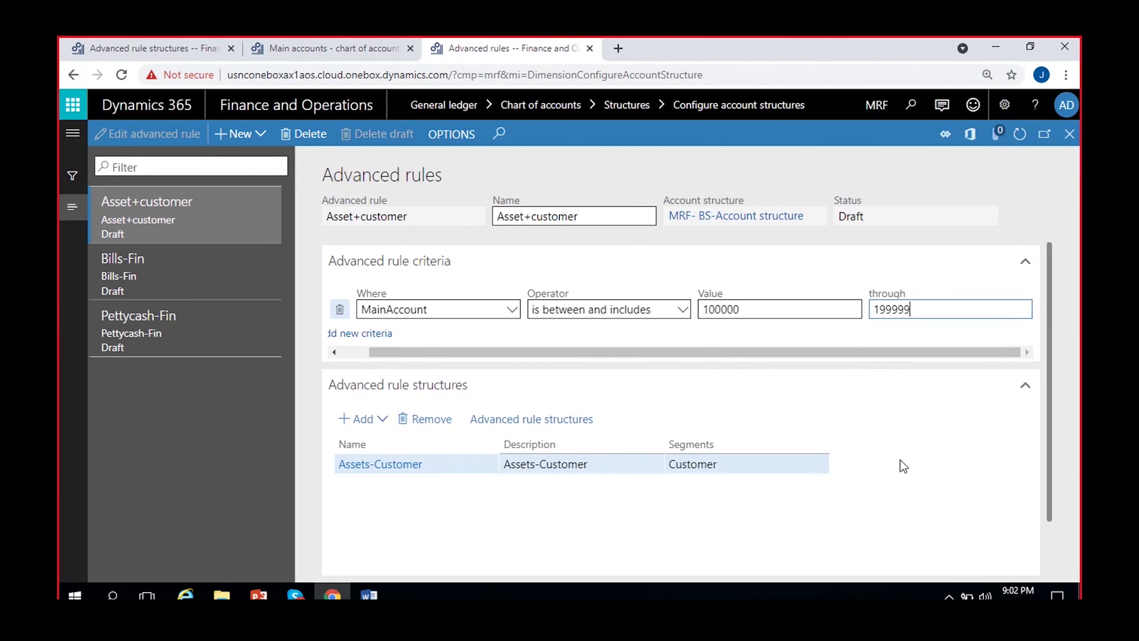
Change the Asset+customer rule's MainAccount criterion to the operator "begins with" and the value 1
{"action": "left_click", "coordinate": [682, 310]}
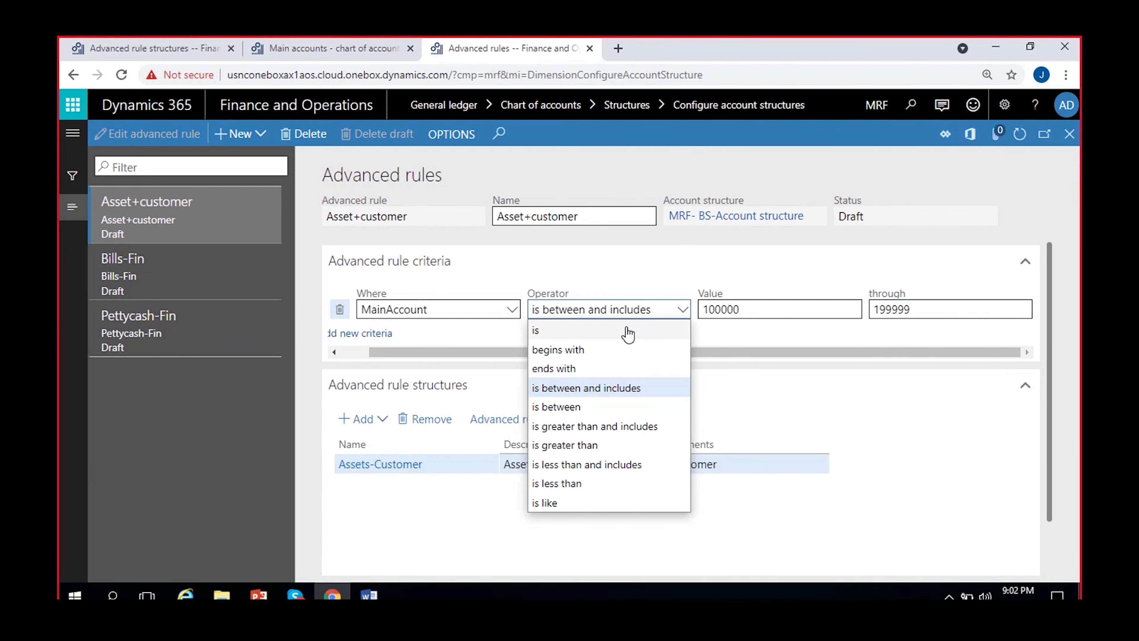
{"action": "left_click", "coordinate": [605, 350]}
{"action": "left_click", "coordinate": [743, 311]}
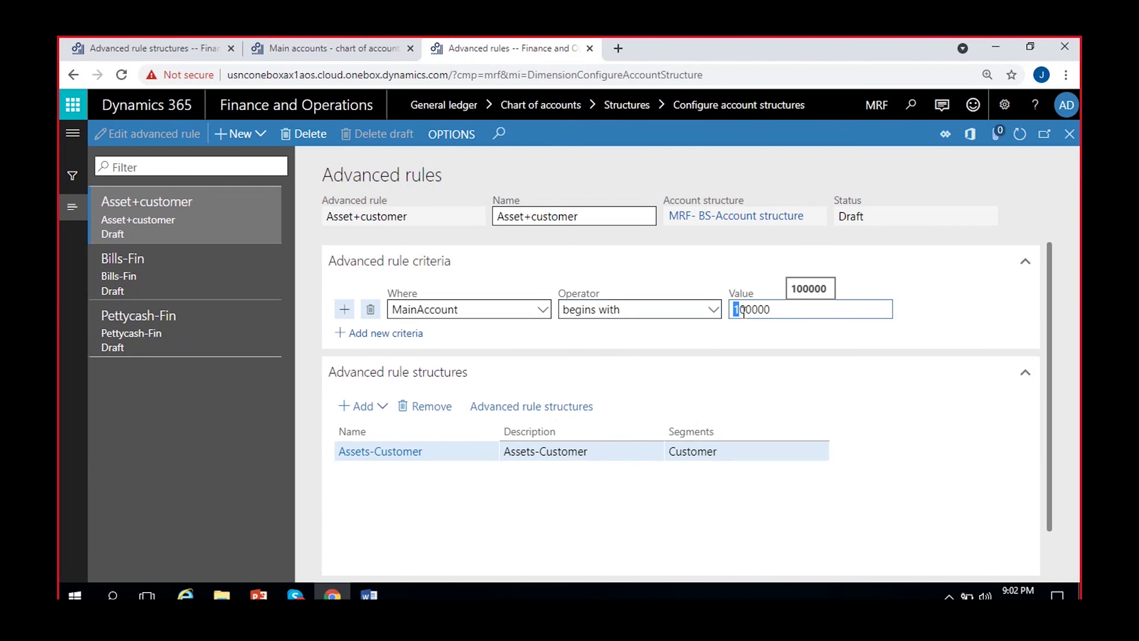
{"action": "left_click_drag", "start_coordinate": [743, 312], "coordinate": [831, 315]}
{"action": "key", "text": "BackSpace"}
{"action": "type", "text": "1"}
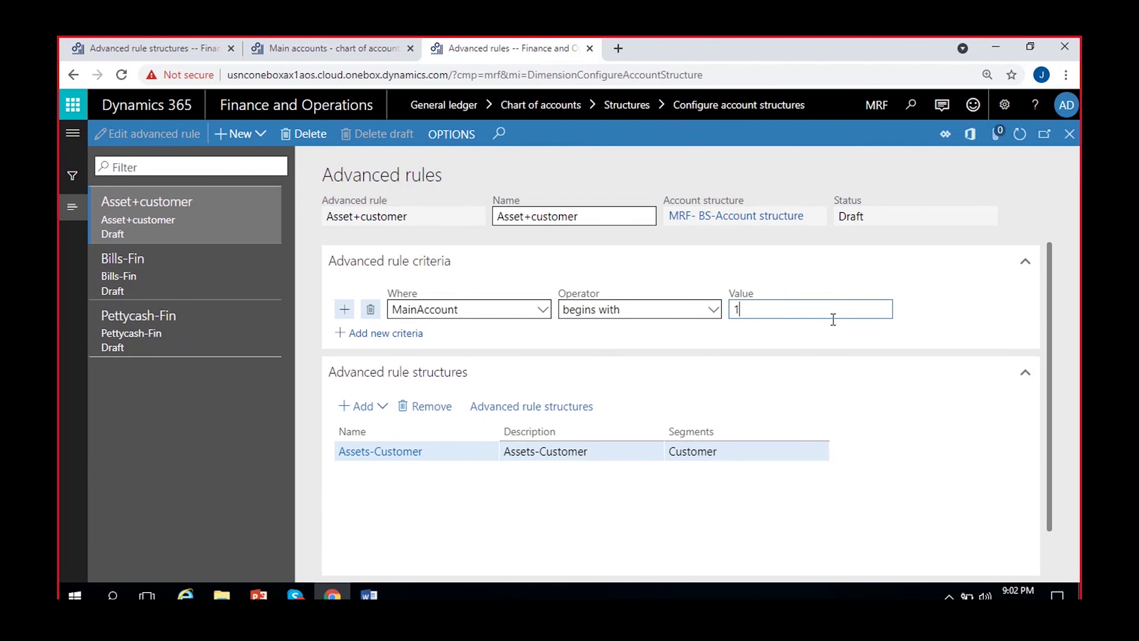
{"action": "left_click", "coordinate": [928, 313]}
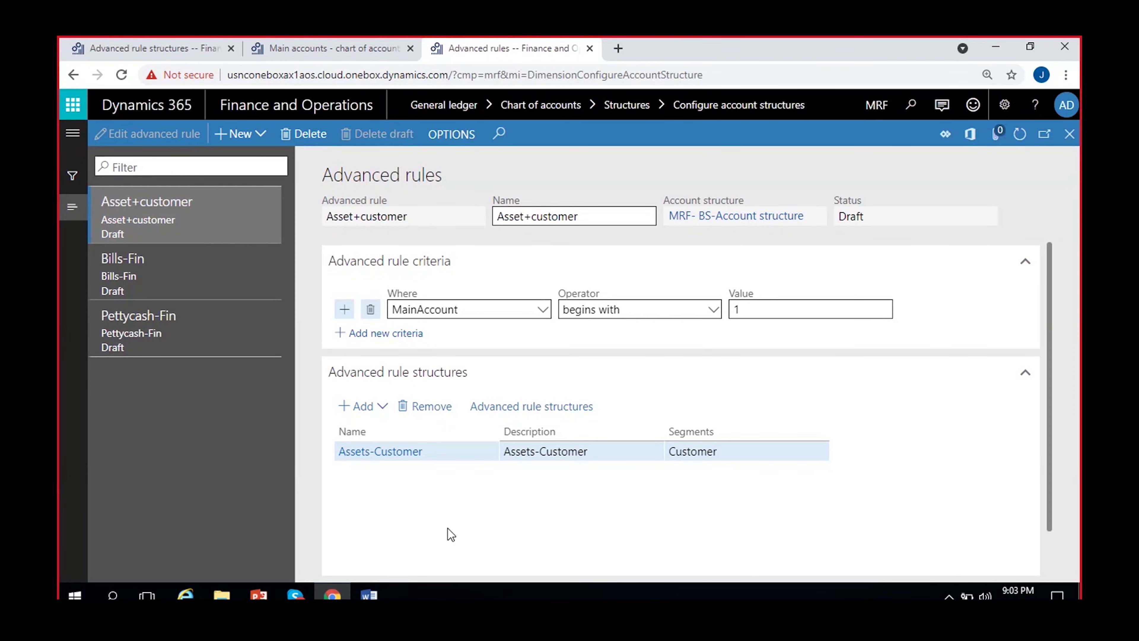
Switch to the Word notes, review the asset accounts and Hyderabad location cost center requirements, and return to Dynamics 365
{"action": "left_click", "coordinate": [368, 595]}
{"action": "left_click", "coordinate": [328, 542]}
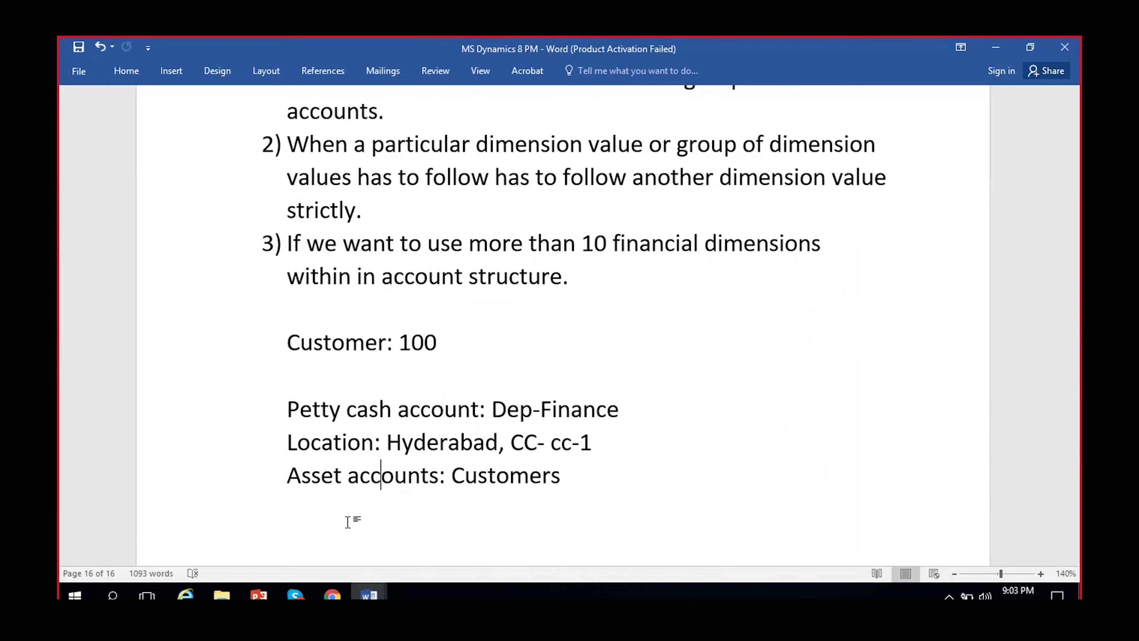
{"action": "left_click_drag", "start_coordinate": [575, 478], "coordinate": [330, 475]}
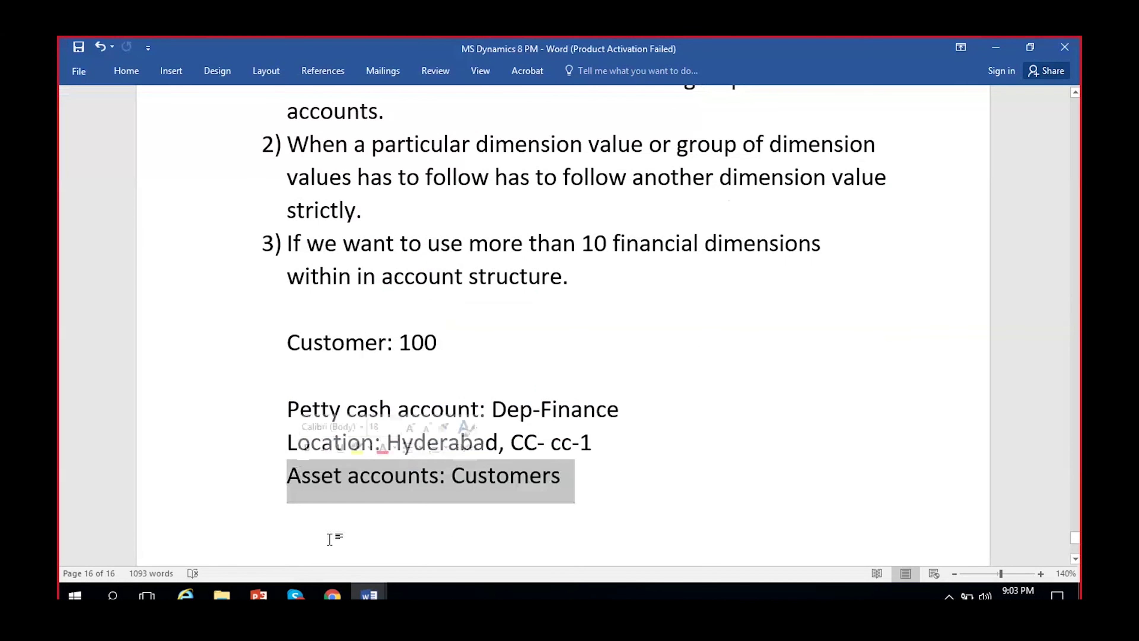
{"action": "left_click", "coordinate": [531, 526]}
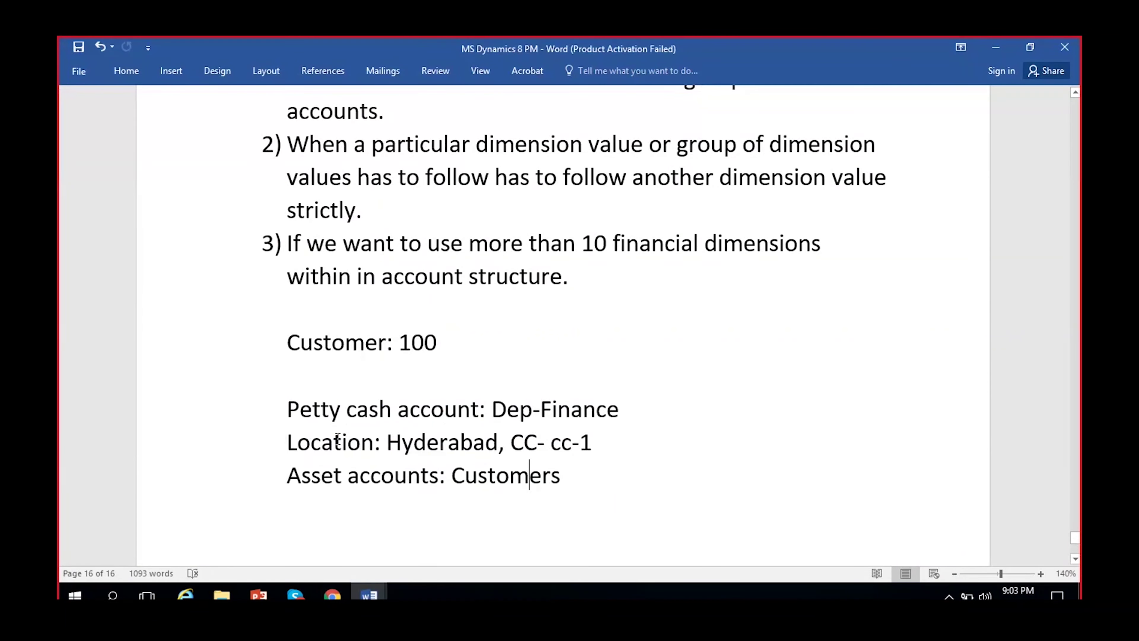
{"action": "left_click_drag", "start_coordinate": [338, 440], "coordinate": [605, 438]}
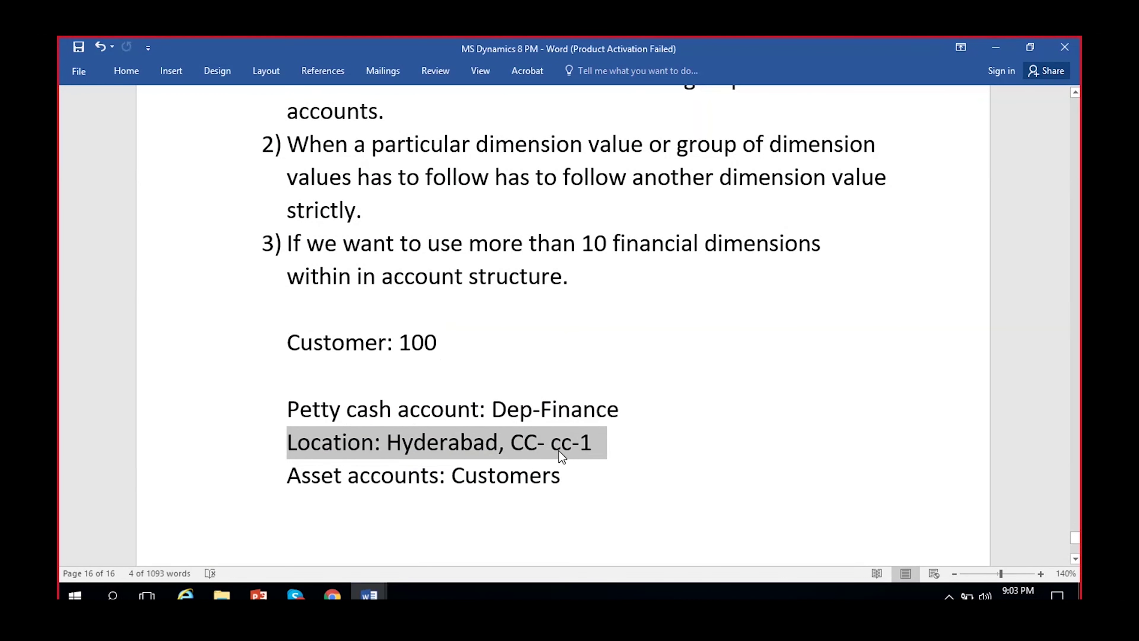
{"action": "left_click", "coordinate": [560, 442]}
{"action": "double_click", "coordinate": [461, 440]}
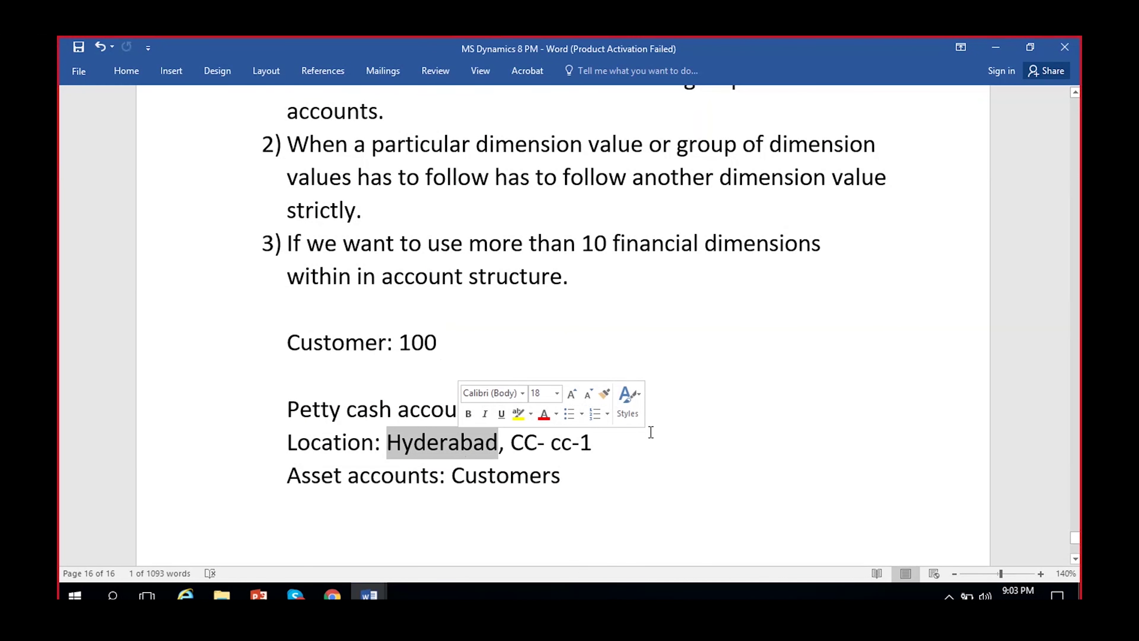
{"action": "left_click", "coordinate": [610, 444]}
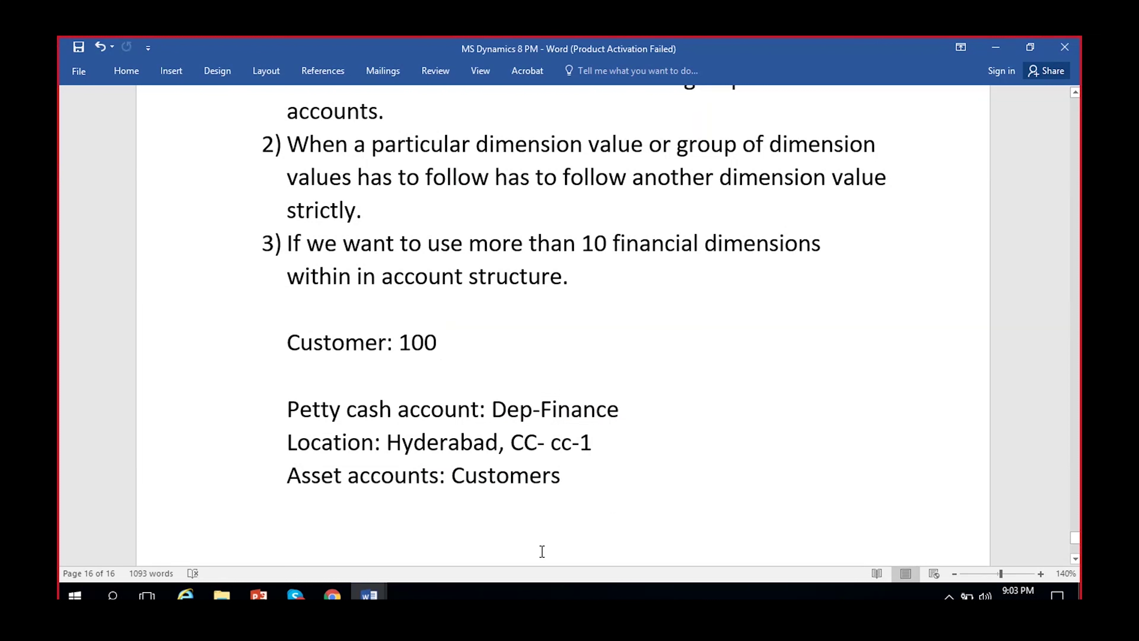
{"action": "left_click_drag", "start_coordinate": [286, 442], "coordinate": [615, 439]}
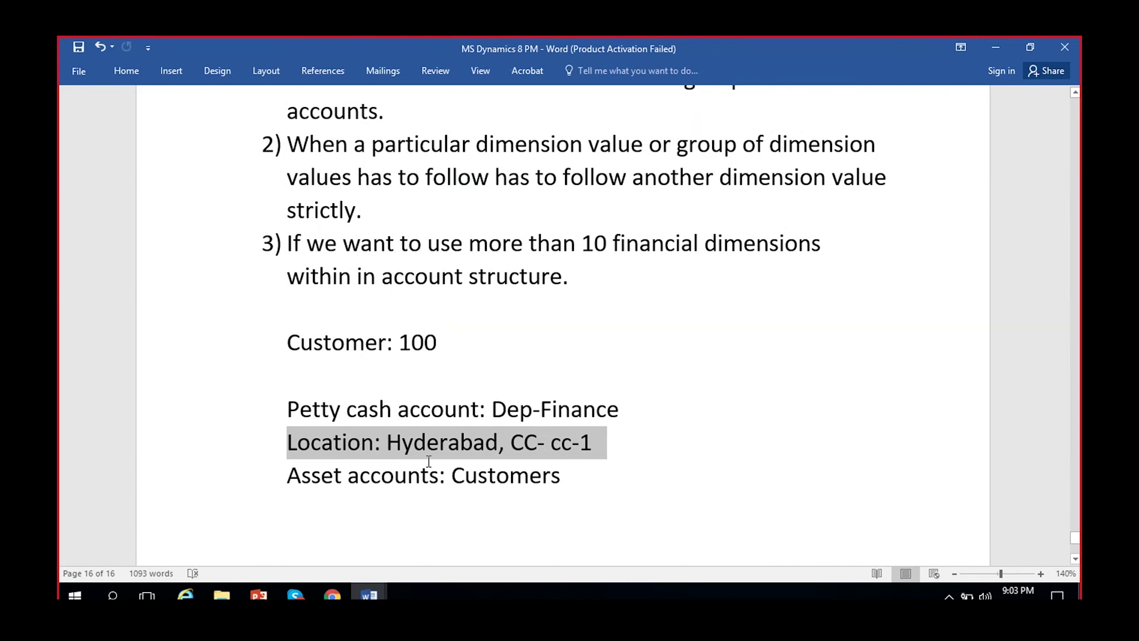
{"action": "left_click", "coordinate": [419, 448]}
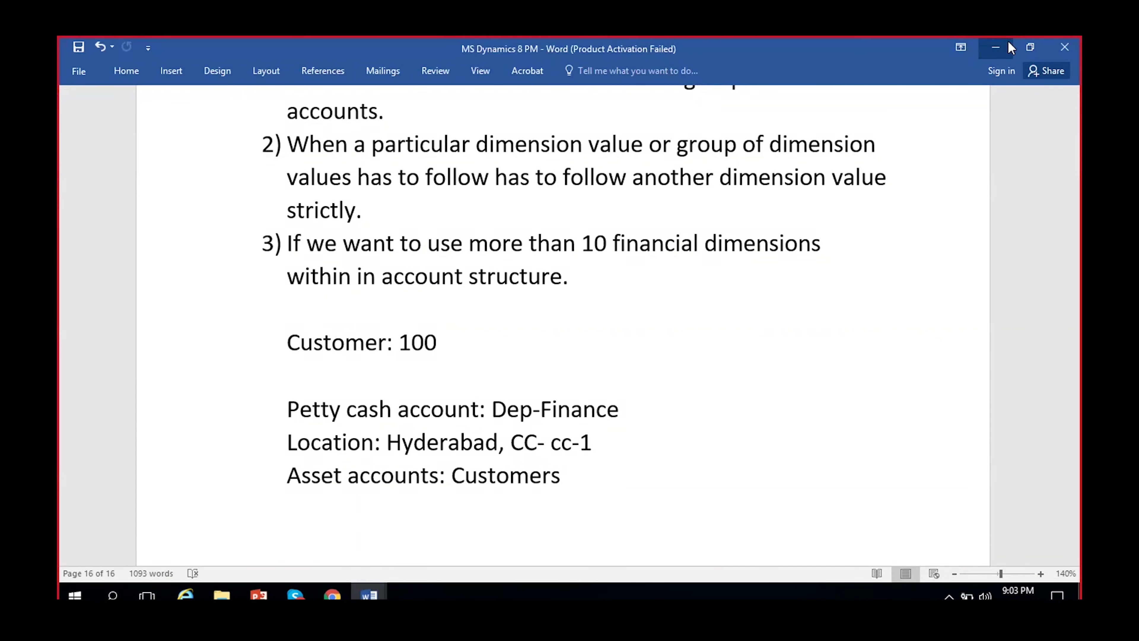
{"action": "left_click", "coordinate": [995, 47]}
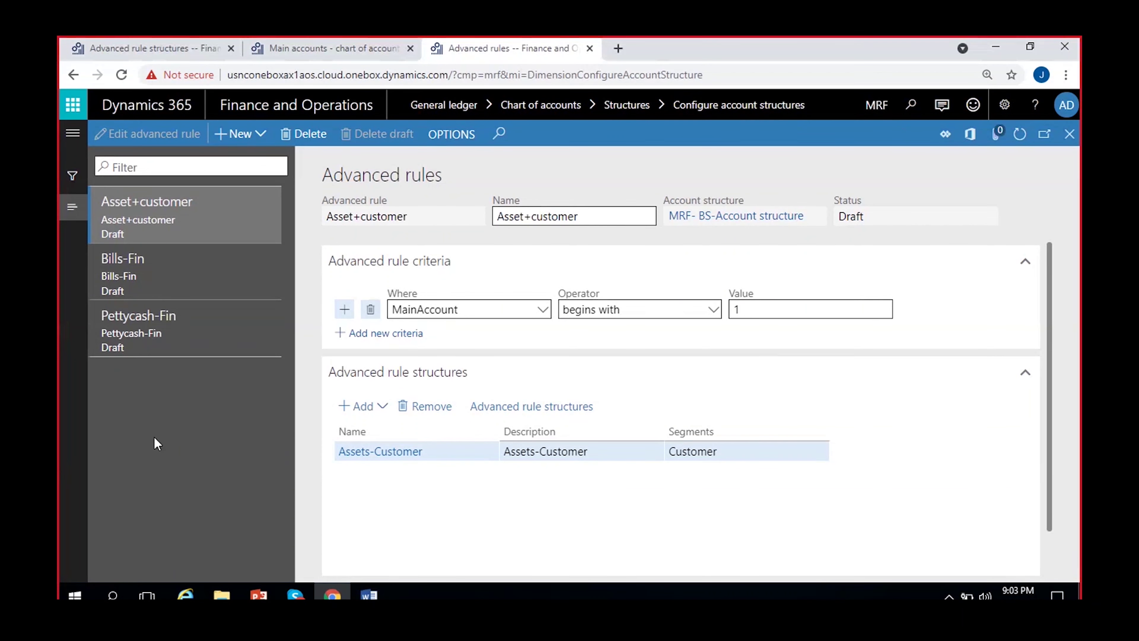
Create an advanced rule on the MRF balance sheet account structure with Hyd+cc/1 as both its rule ID and name
{"action": "left_click", "coordinate": [254, 141]}
{"action": "type", "text": "Hyd="}
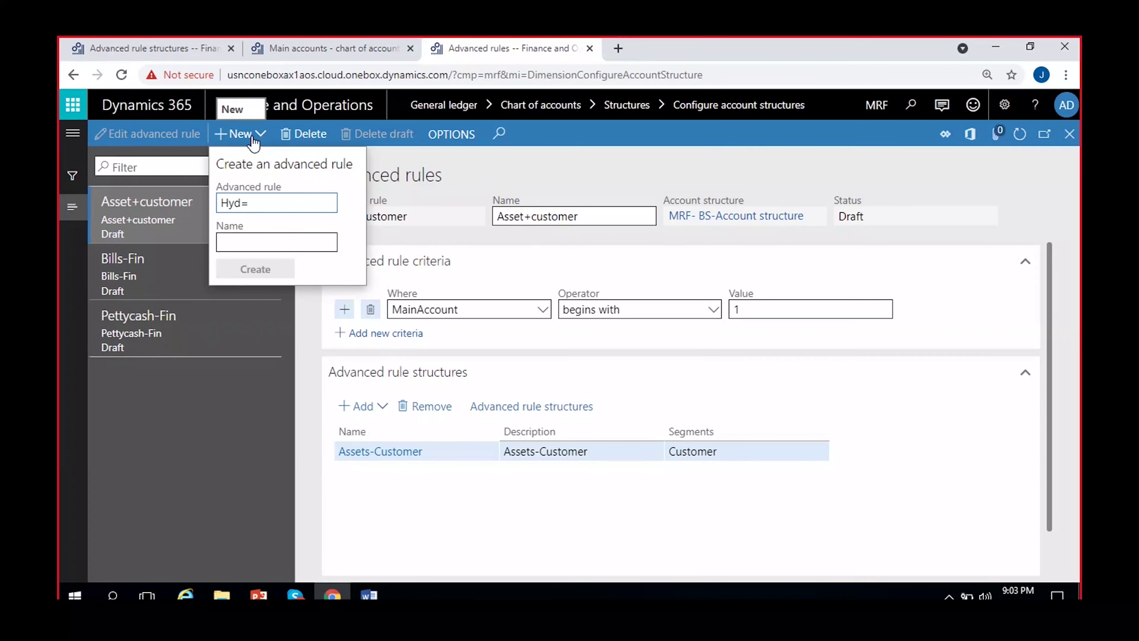
{"action": "key", "text": "BackSpace"}
{"action": "type", "text": "+"}
{"action": "type", "text": "co"}
{"action": "type", "text": "/1"}
{"action": "key", "text": "ctrl+a"}
{"action": "key", "text": "ctrl+c"}
{"action": "left_click", "coordinate": [273, 242]}
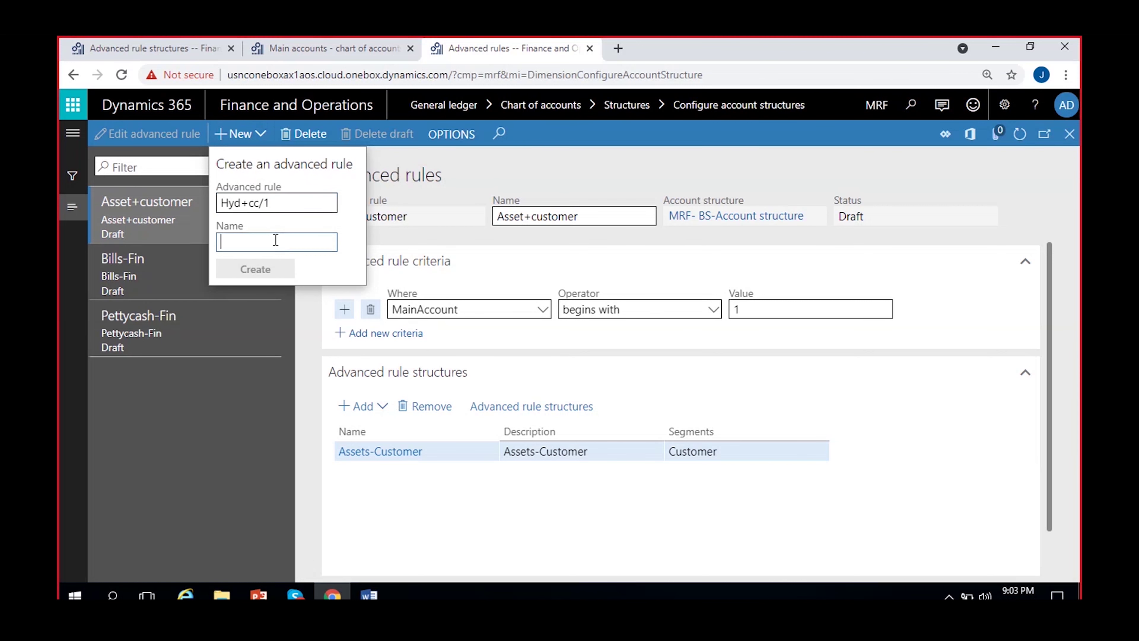
{"action": "key", "text": "ctrl+v"}
{"action": "left_click", "coordinate": [257, 269]}
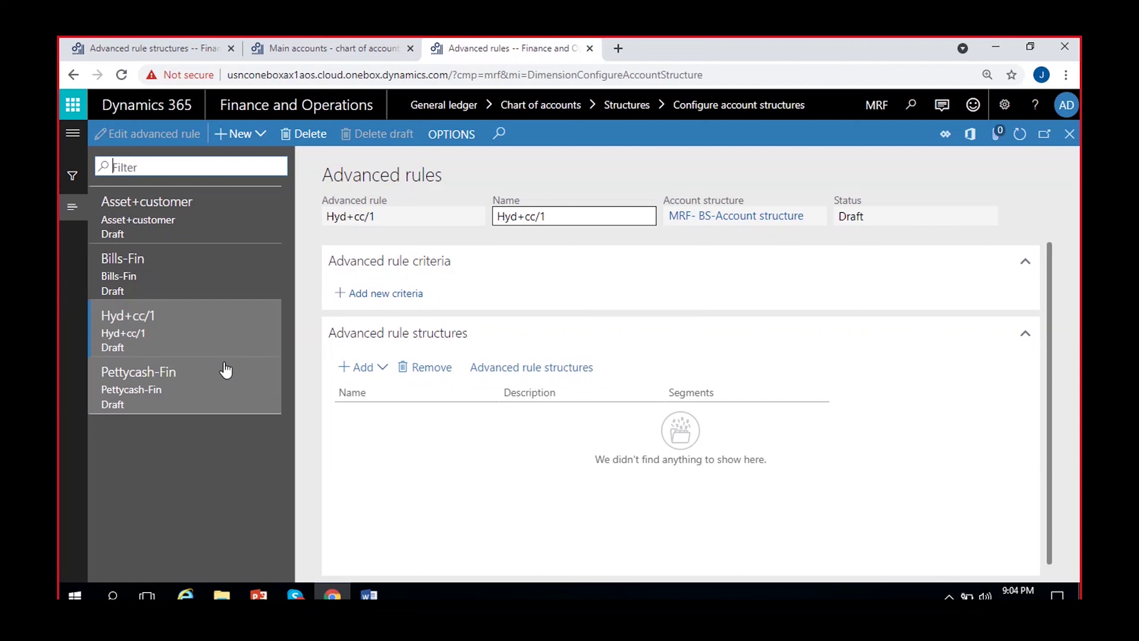
Add a criterion to the Hyd+cc/1 rule where MRF_Location is 100
{"action": "left_click", "coordinate": [375, 293]}
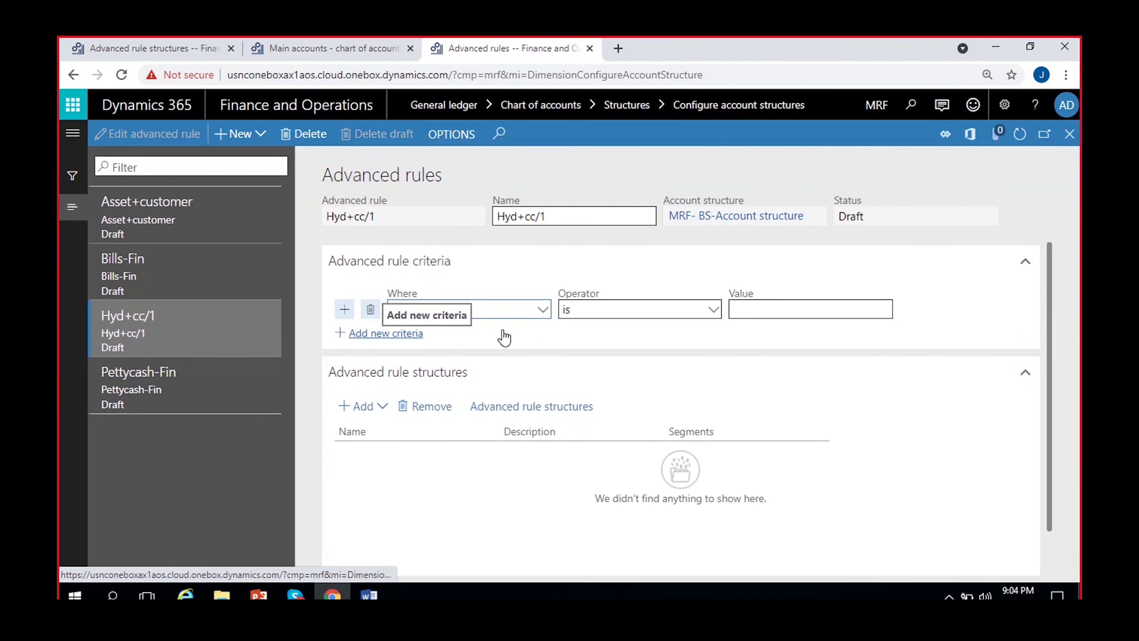
{"action": "left_click", "coordinate": [543, 309]}
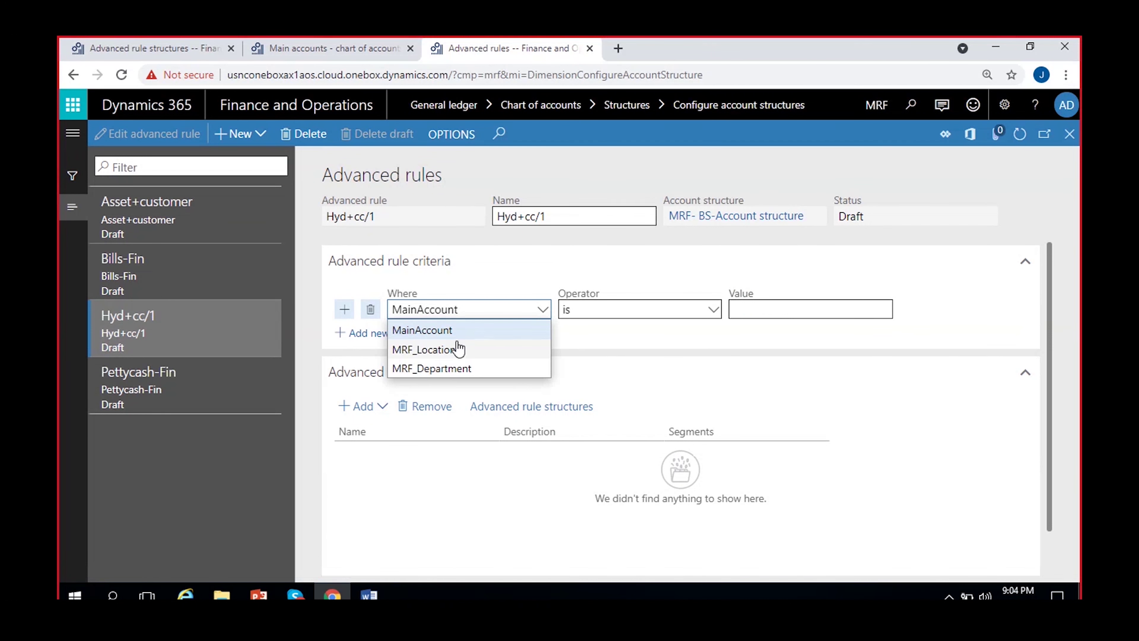
{"action": "left_click", "coordinate": [457, 353]}
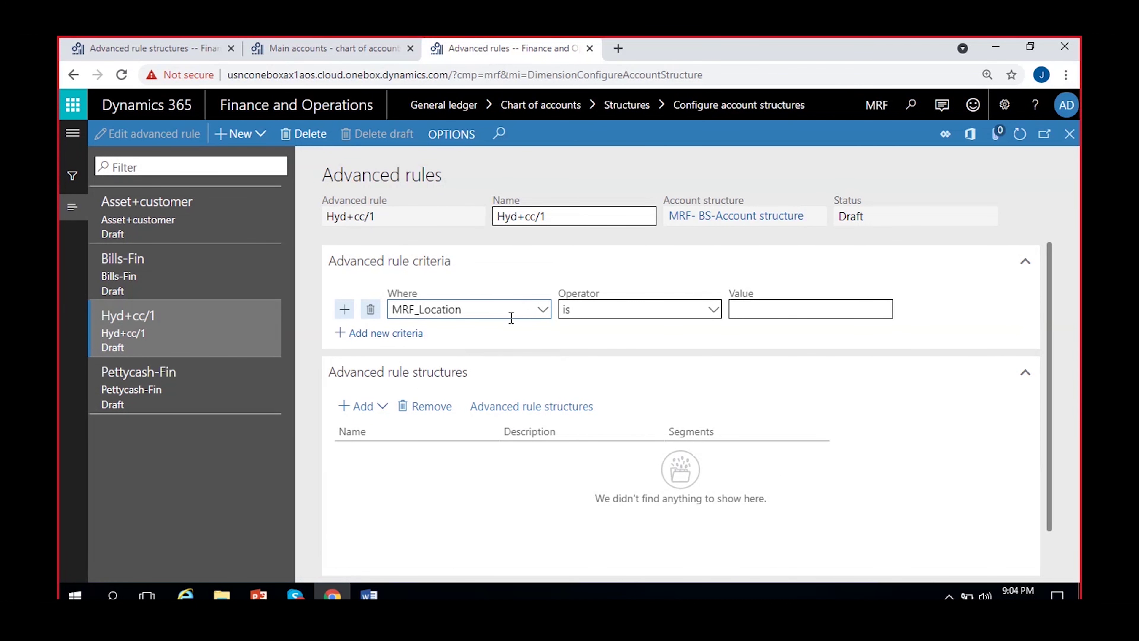
{"action": "left_click", "coordinate": [766, 308]}
{"action": "type", "text": "100"}
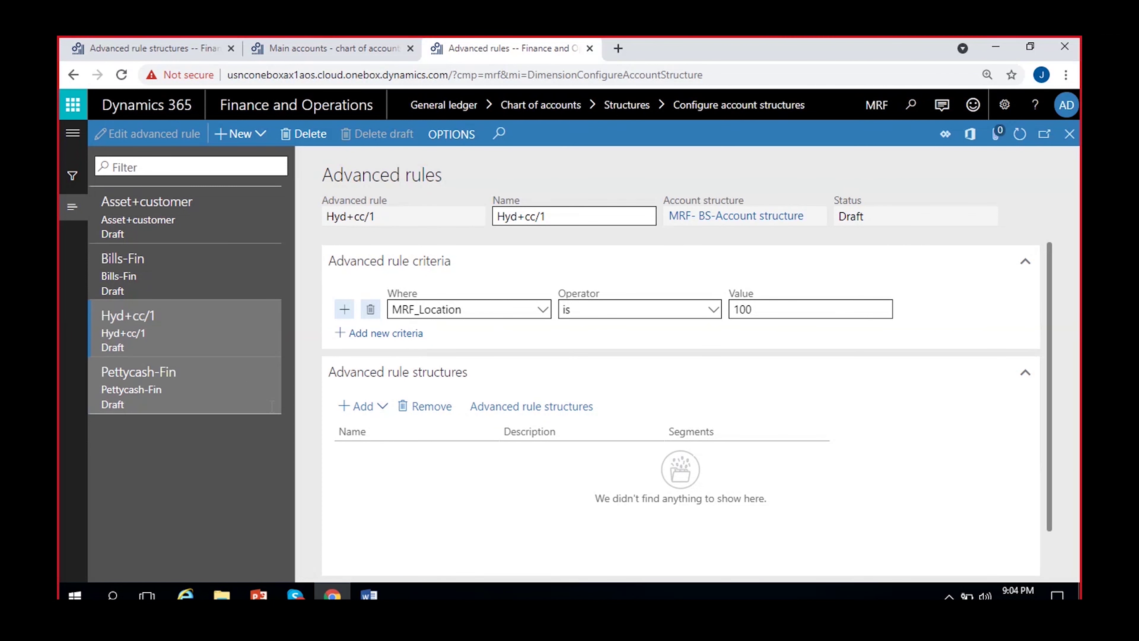
Add the Costcenter-1 advanced rule structure with the MRF_Costcenter segment to the Hyd+cc/1 rule
{"action": "left_click", "coordinate": [369, 407]}
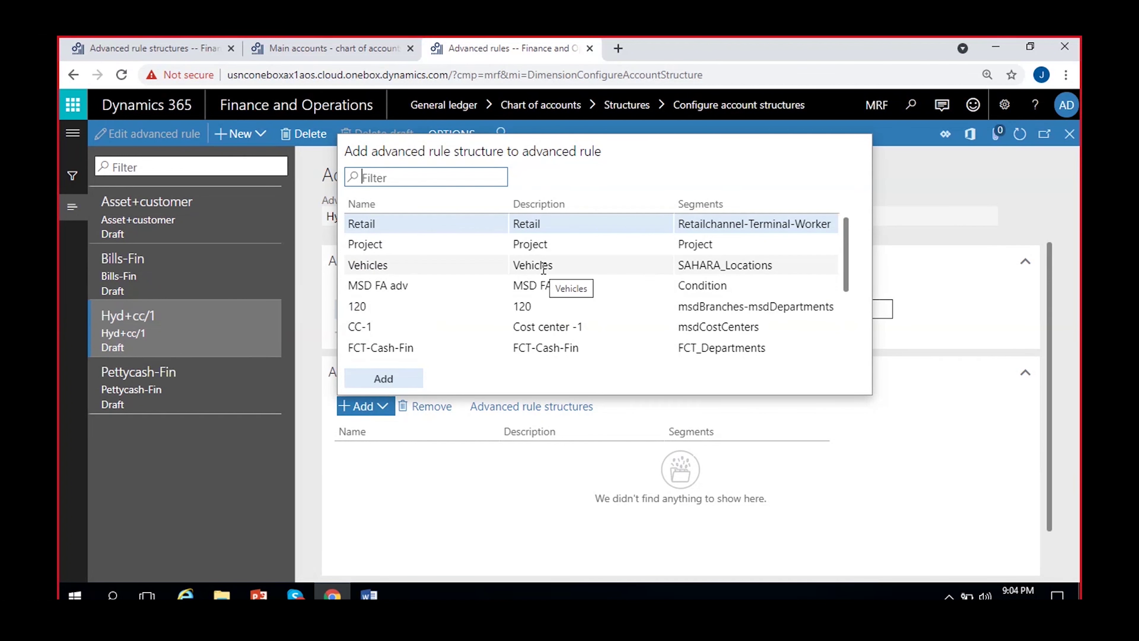
{"action": "scroll", "coordinate": [544, 269], "scroll_direction": "down", "scroll_amount": 3}
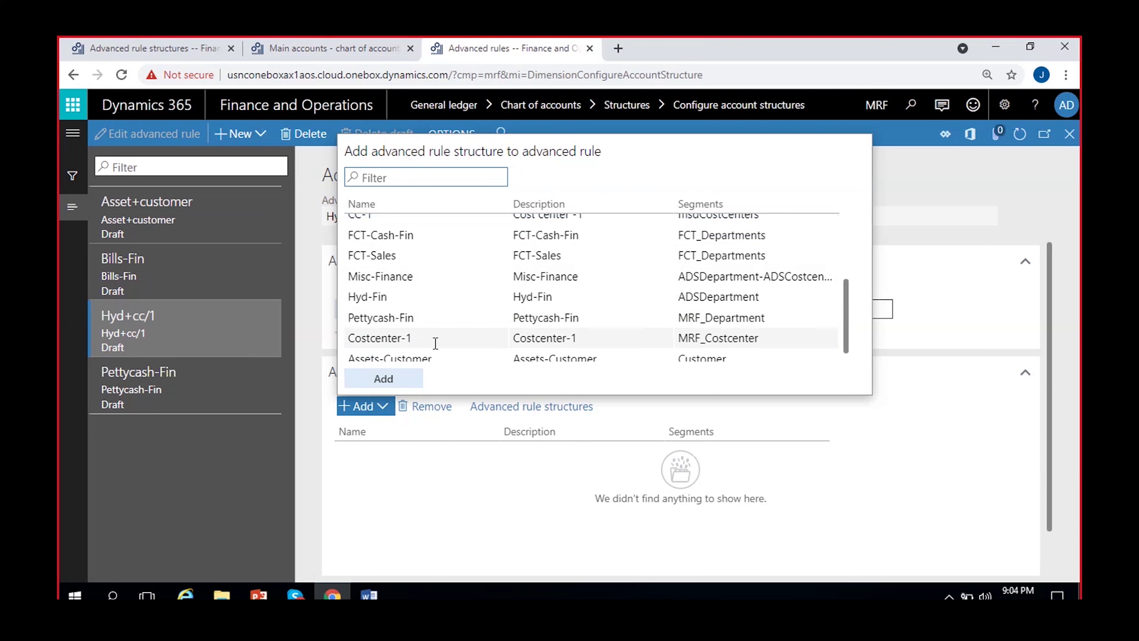
{"action": "left_click", "coordinate": [553, 337]}
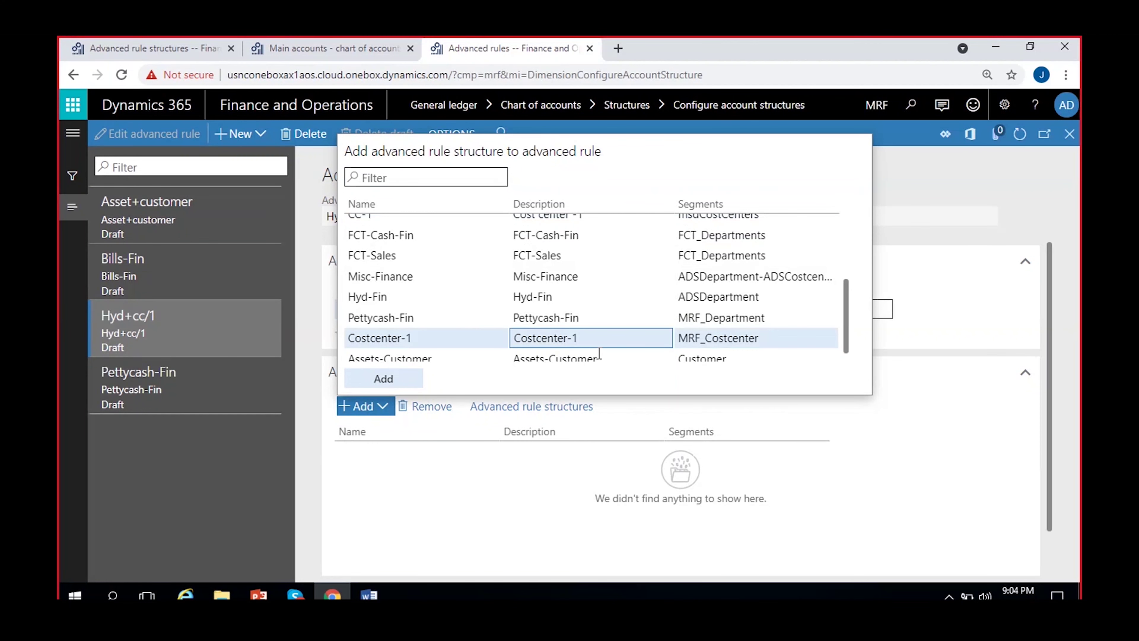
{"action": "left_click", "coordinate": [399, 381]}
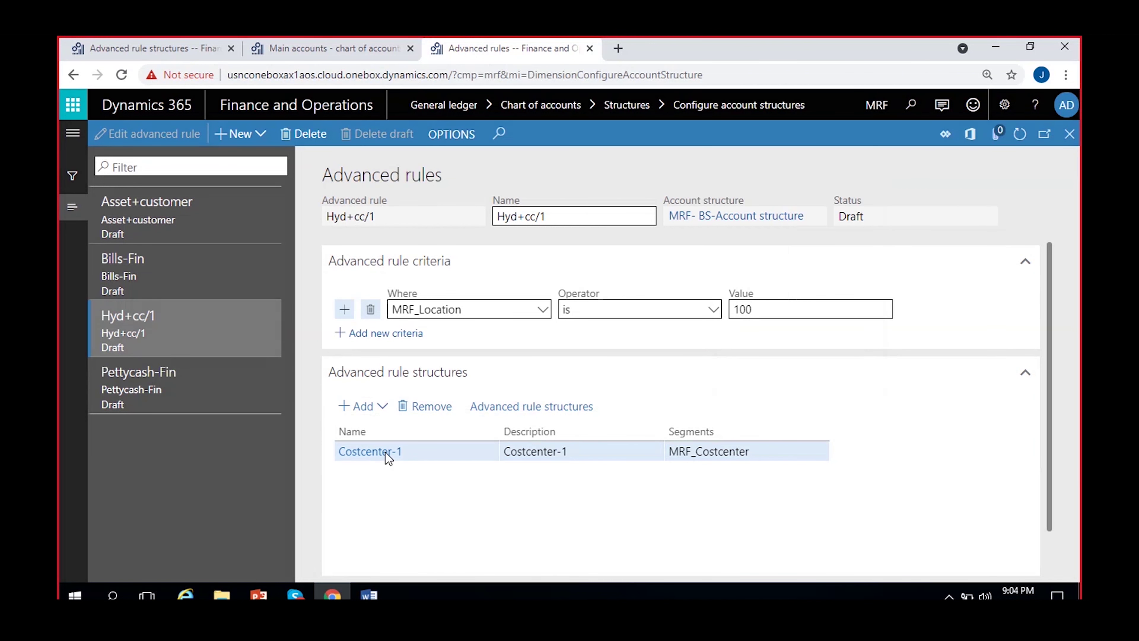
Open the Costcenter-1 rule structure to check its allowed cost center values, and return to the Hyd+cc/1 rule
{"action": "left_click", "coordinate": [342, 452]}
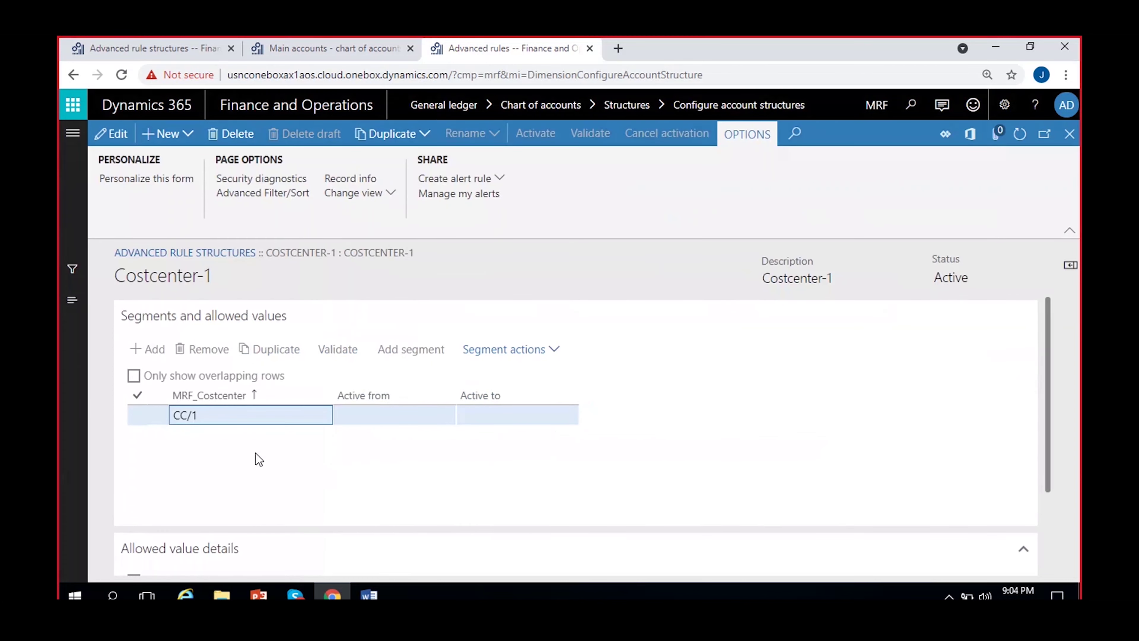
{"action": "left_click", "coordinate": [162, 459]}
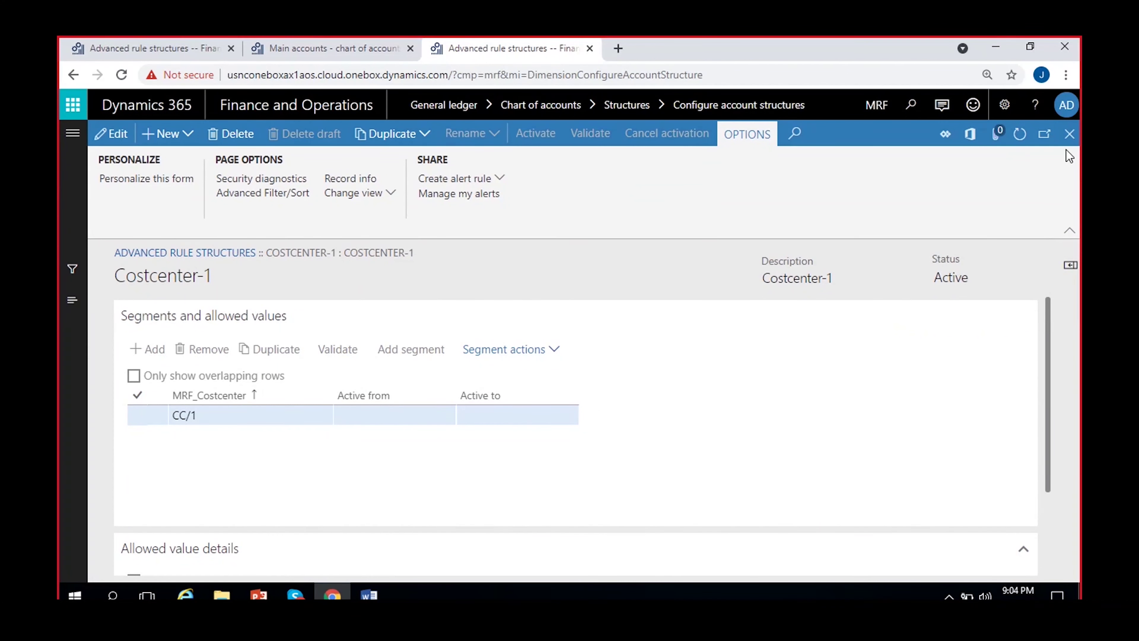
{"action": "key", "text": "Escape"}
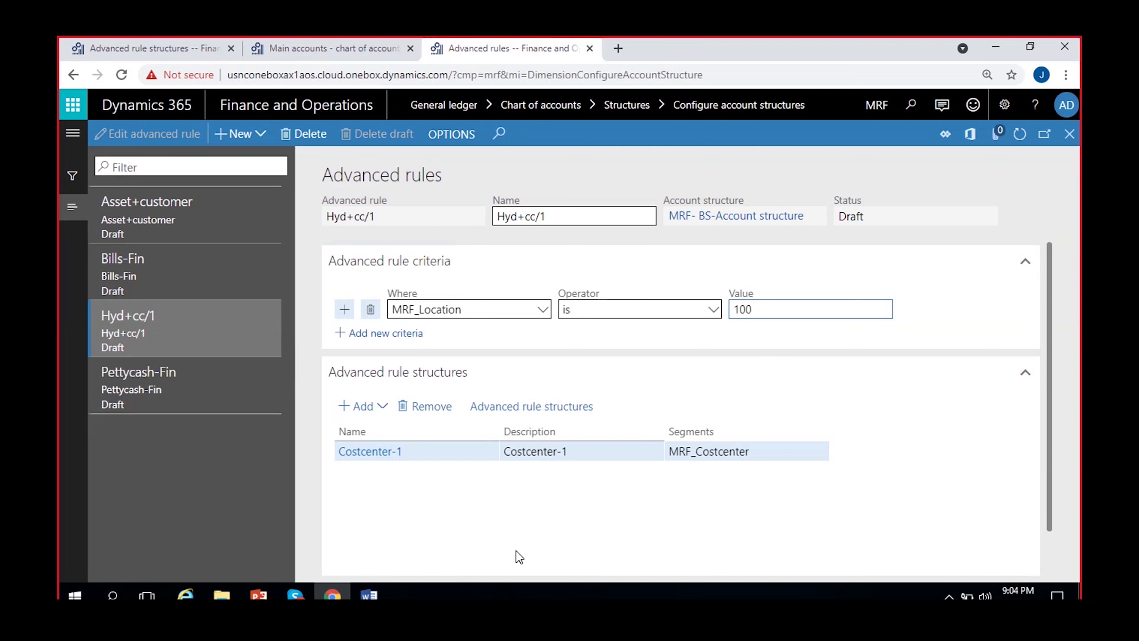
{"action": "left_click", "coordinate": [919, 309]}
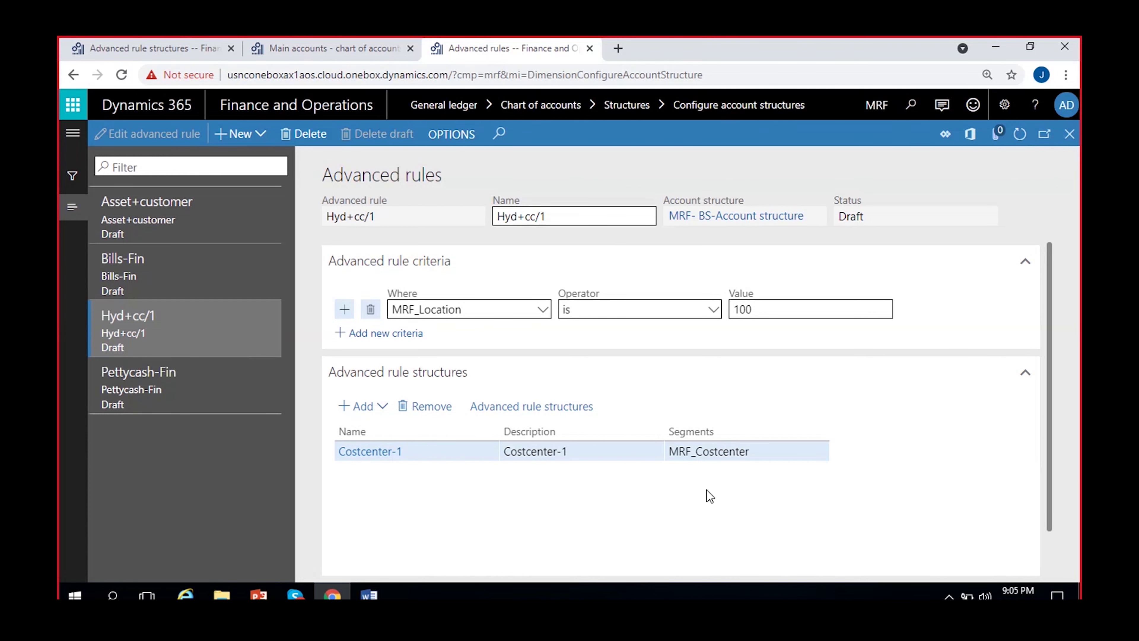
Switch to the Word notes, review the Hyderabad location and cost center requirement, and return to Dynamics 365
{"action": "mouse_move", "coordinate": [369, 596]}
{"action": "left_click", "coordinate": [382, 520]}
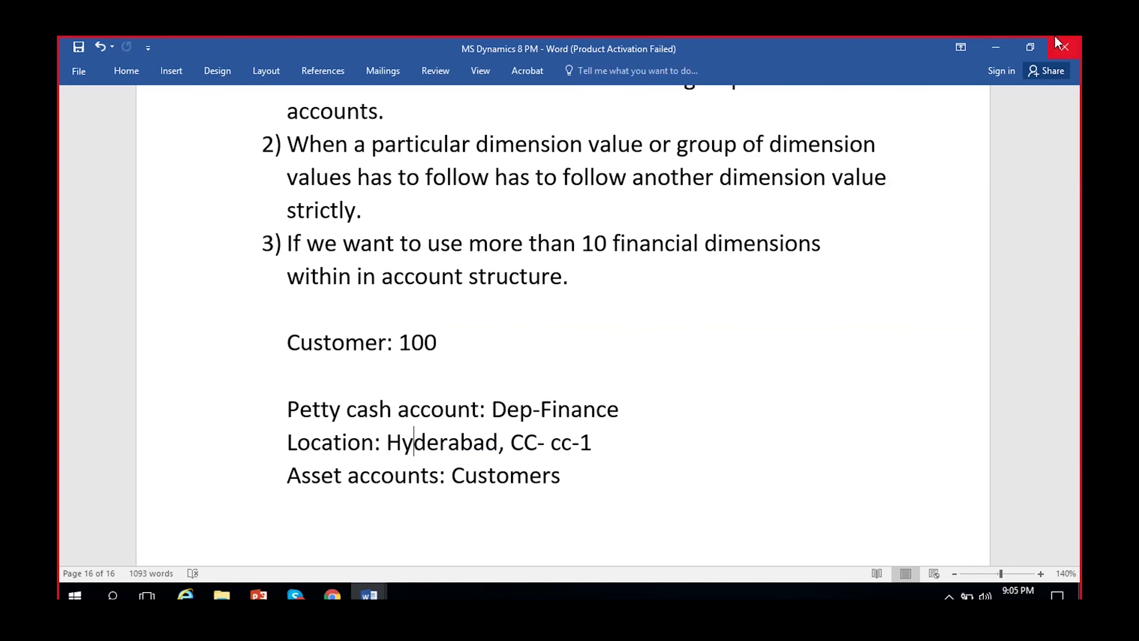
{"action": "left_click", "coordinate": [984, 46]}
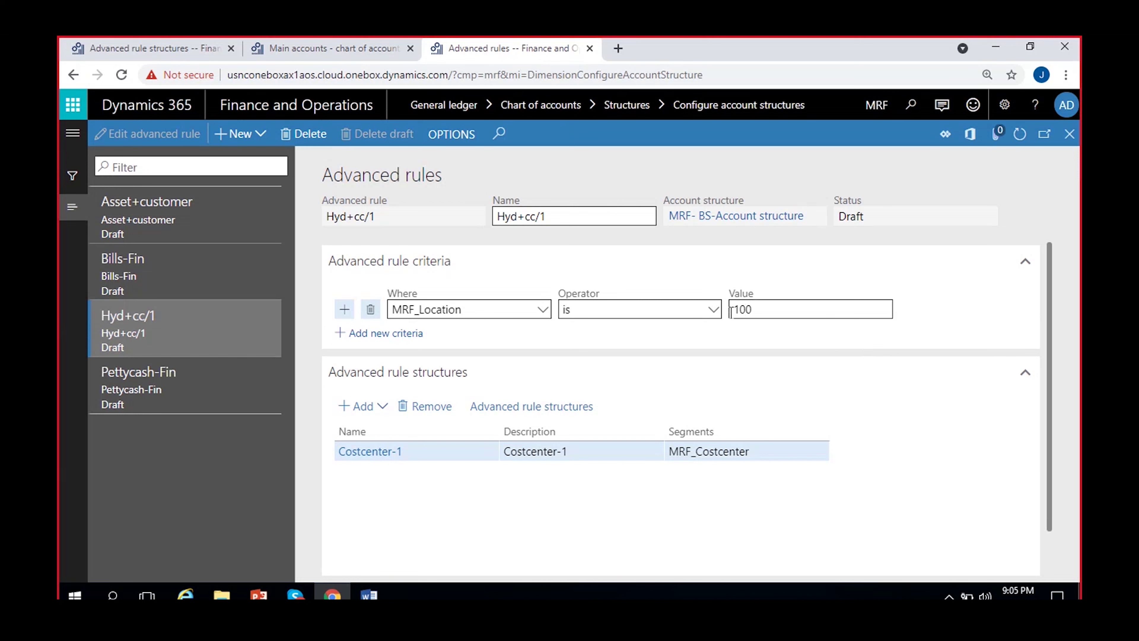
Try the "is between and includes" operator on MRF_Location with 100 through 101, and restore the operator to "is"
{"action": "left_click", "coordinate": [713, 310]}
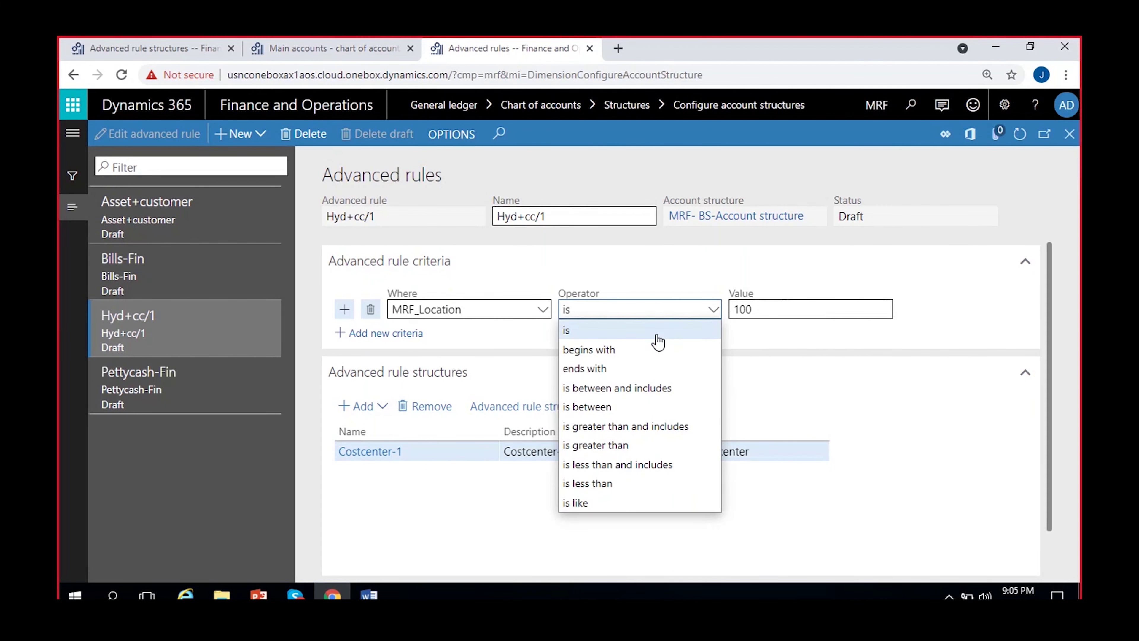
{"action": "left_click", "coordinate": [636, 389]}
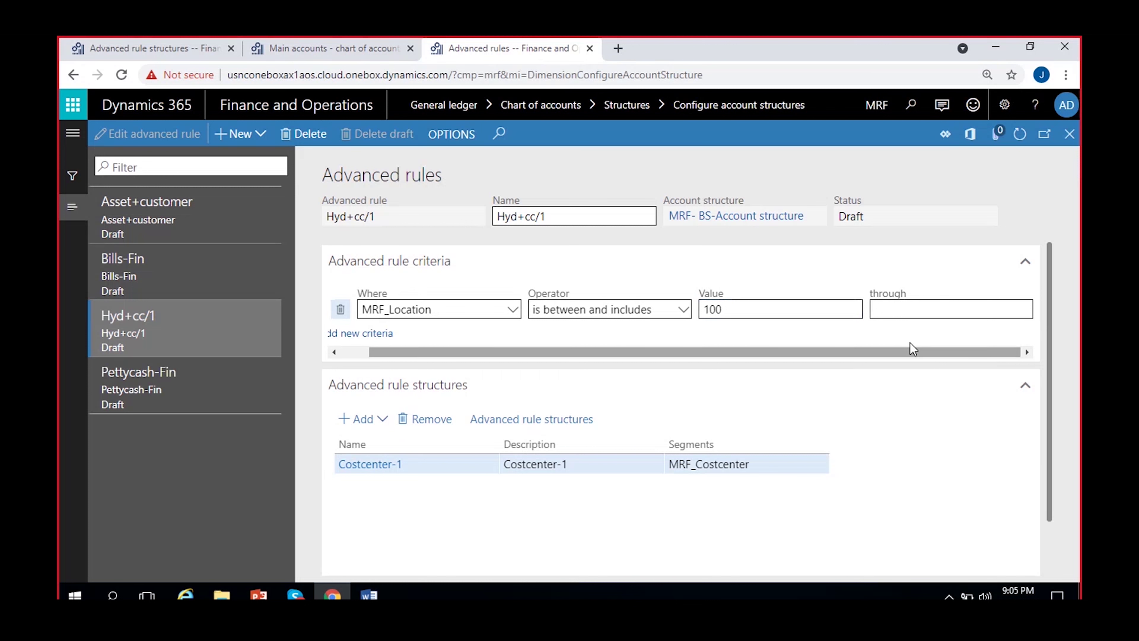
{"action": "type", "text": "101"}
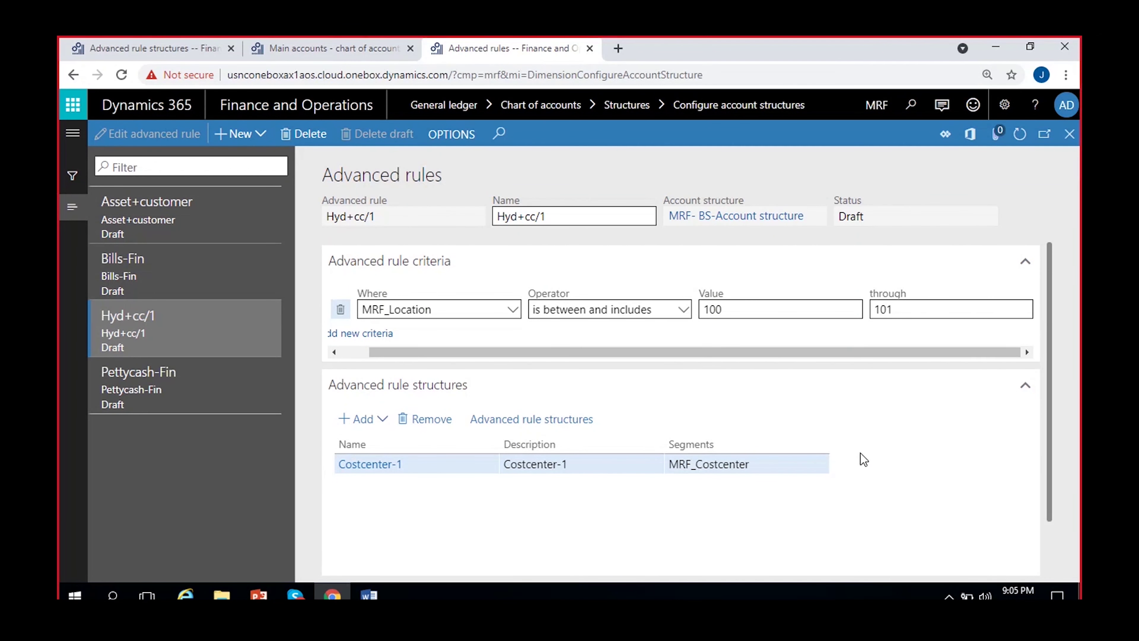
{"action": "left_click", "coordinate": [683, 309]}
{"action": "left_click", "coordinate": [583, 327]}
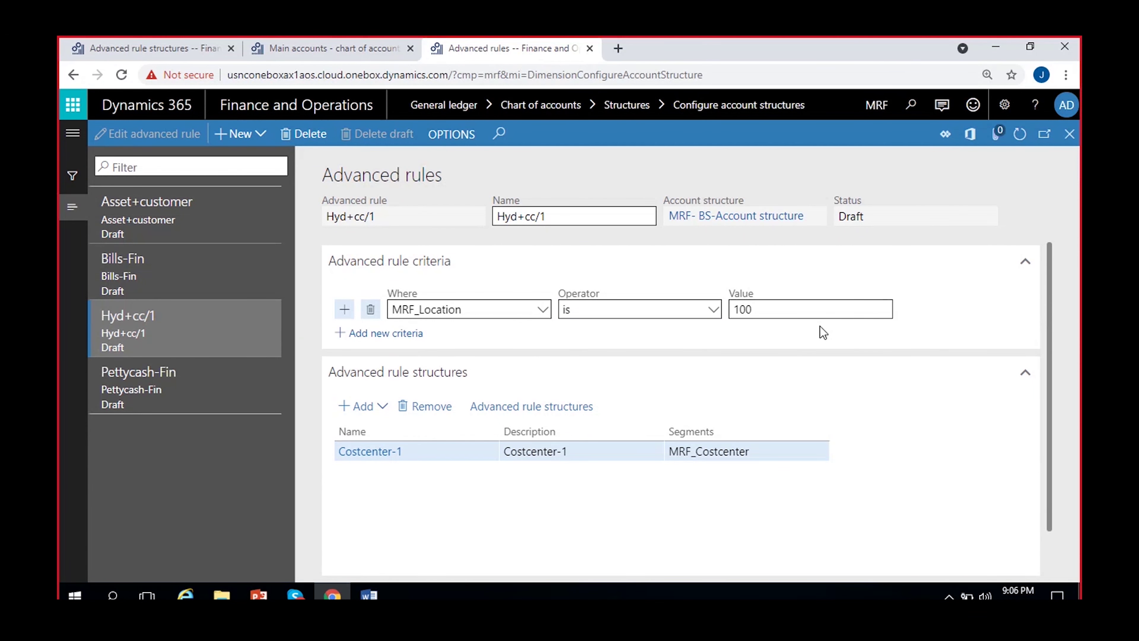
Try adding MainAccount and MRF_Department criteria below the MRF_Location criterion, and delete both extra rows
{"action": "left_click", "coordinate": [386, 332]}
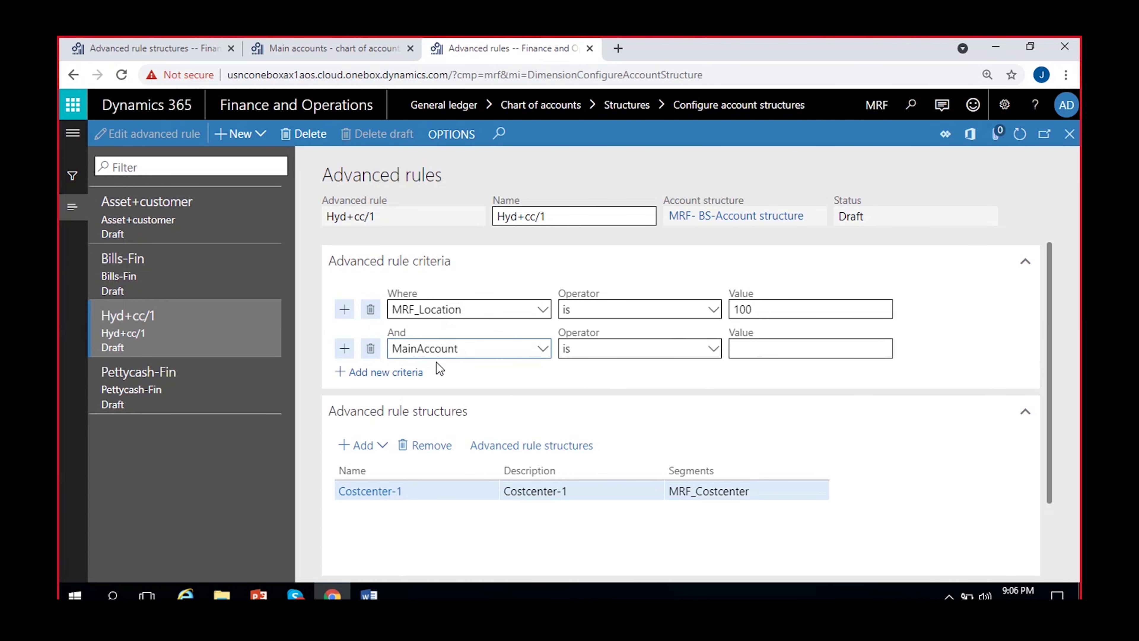
{"action": "left_click", "coordinate": [413, 372]}
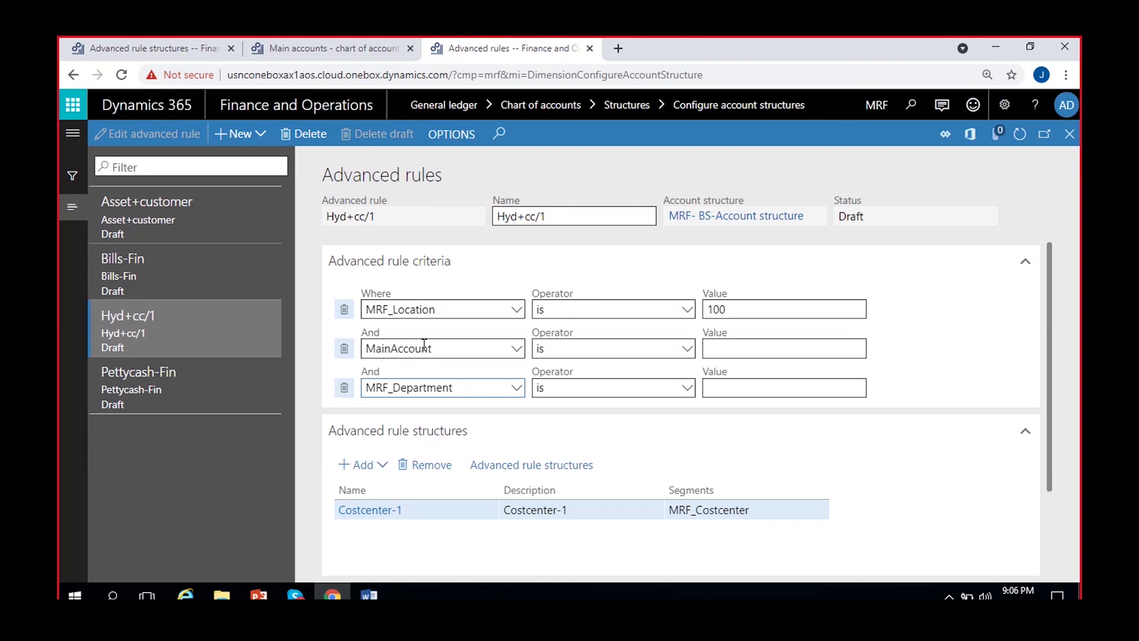
{"action": "left_click", "coordinate": [345, 387]}
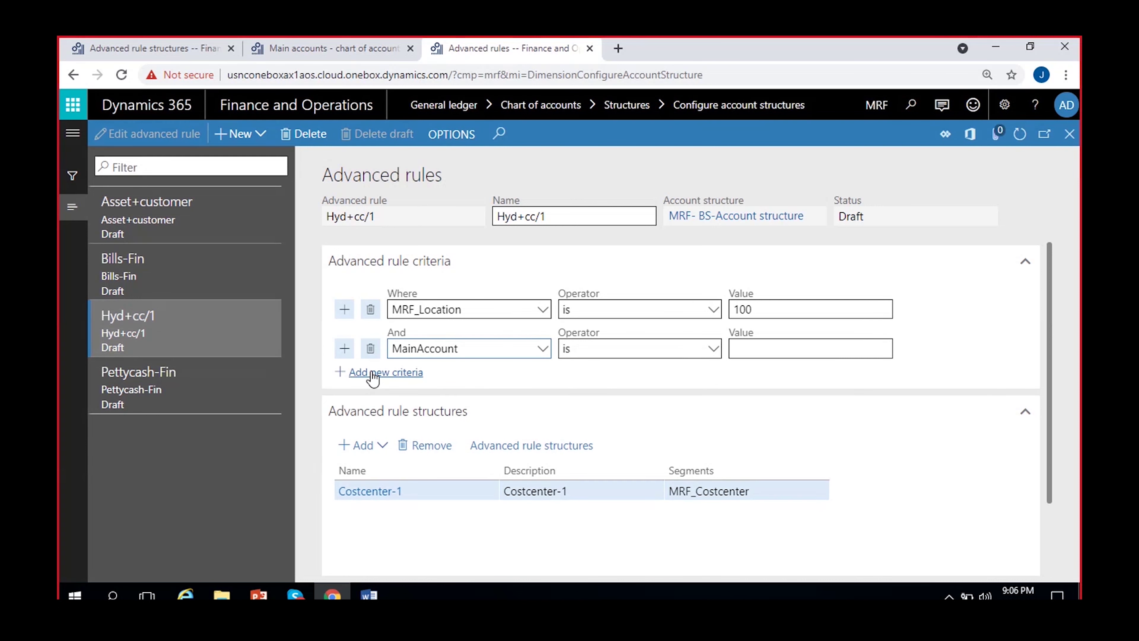
{"action": "left_click", "coordinate": [371, 349]}
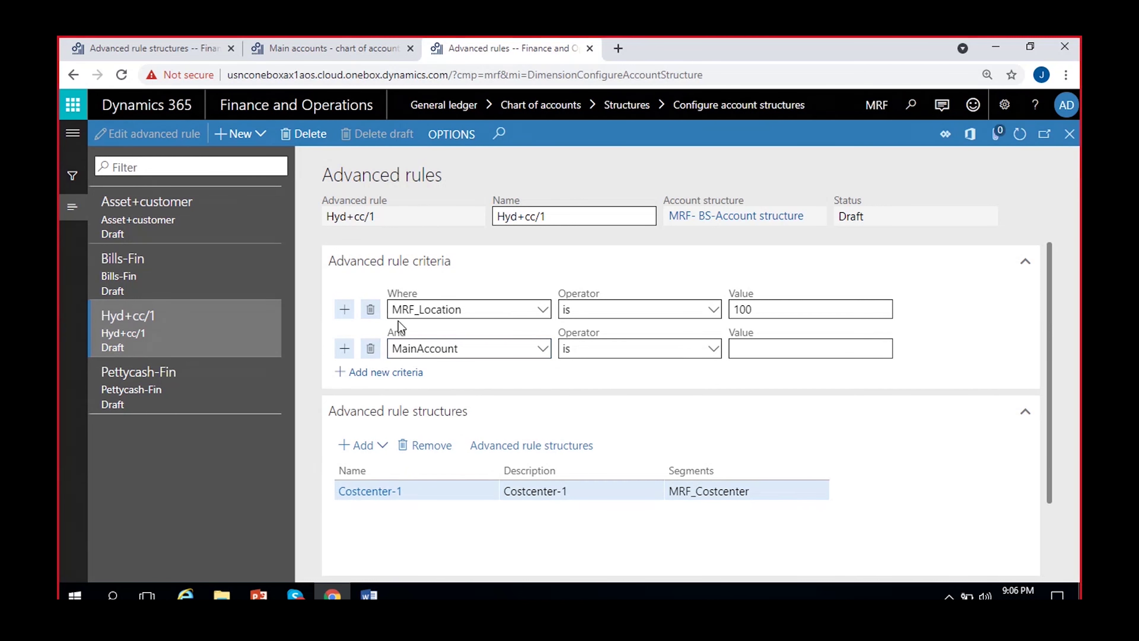
Add a second criterion to the Hyd+cc/1 rule, browse its available dimensions with MainAccount selected, and delete the extra row
{"action": "left_click", "coordinate": [381, 333]}
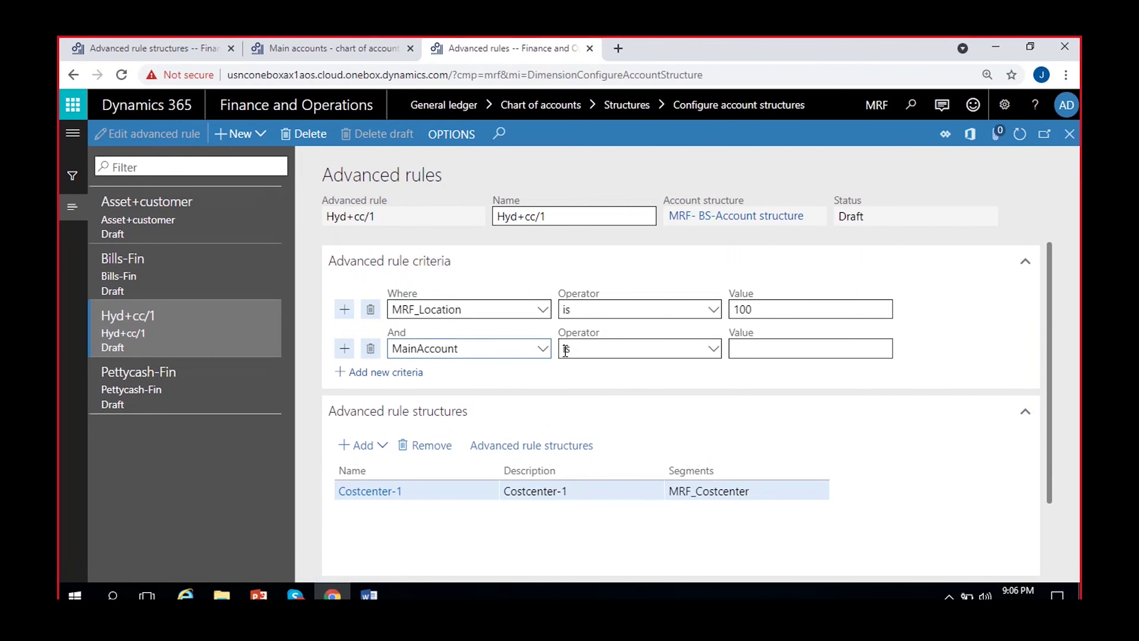
{"action": "left_click", "coordinate": [543, 348]}
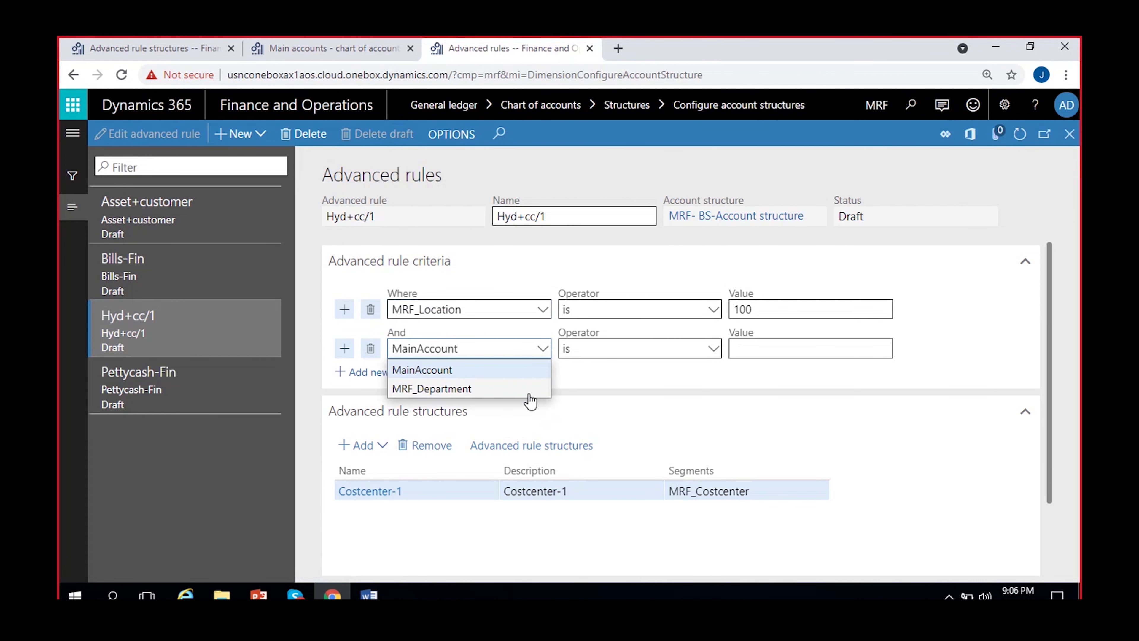
{"action": "left_click", "coordinate": [563, 383]}
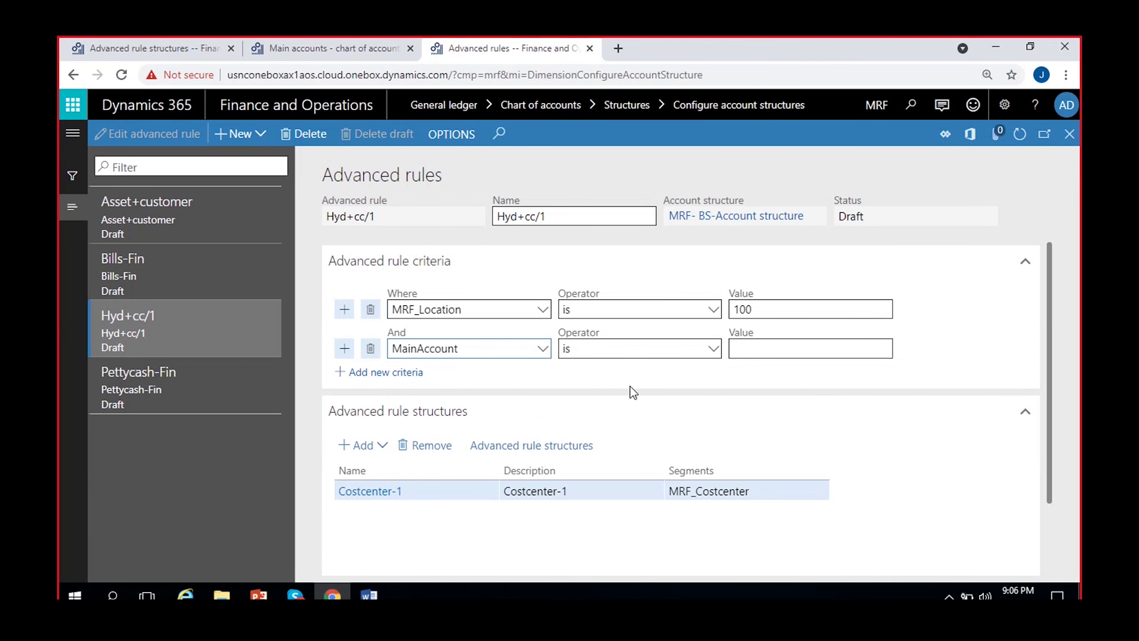
{"action": "left_click", "coordinate": [540, 350]}
{"action": "left_click", "coordinate": [471, 370]}
{"action": "left_click", "coordinate": [541, 349]}
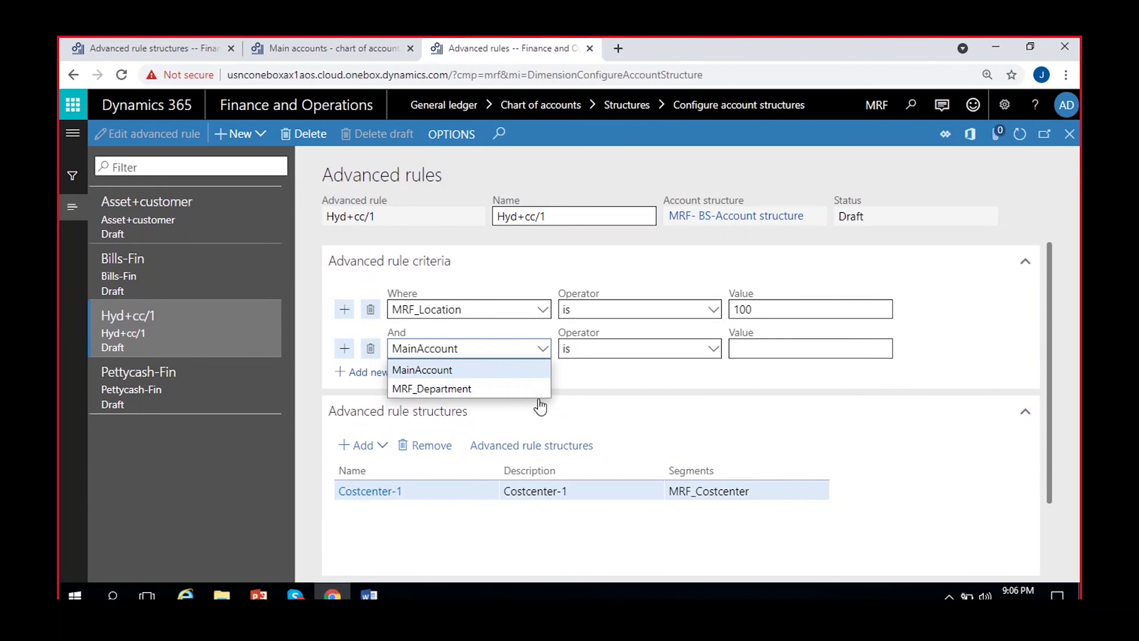
{"action": "left_click", "coordinate": [601, 372]}
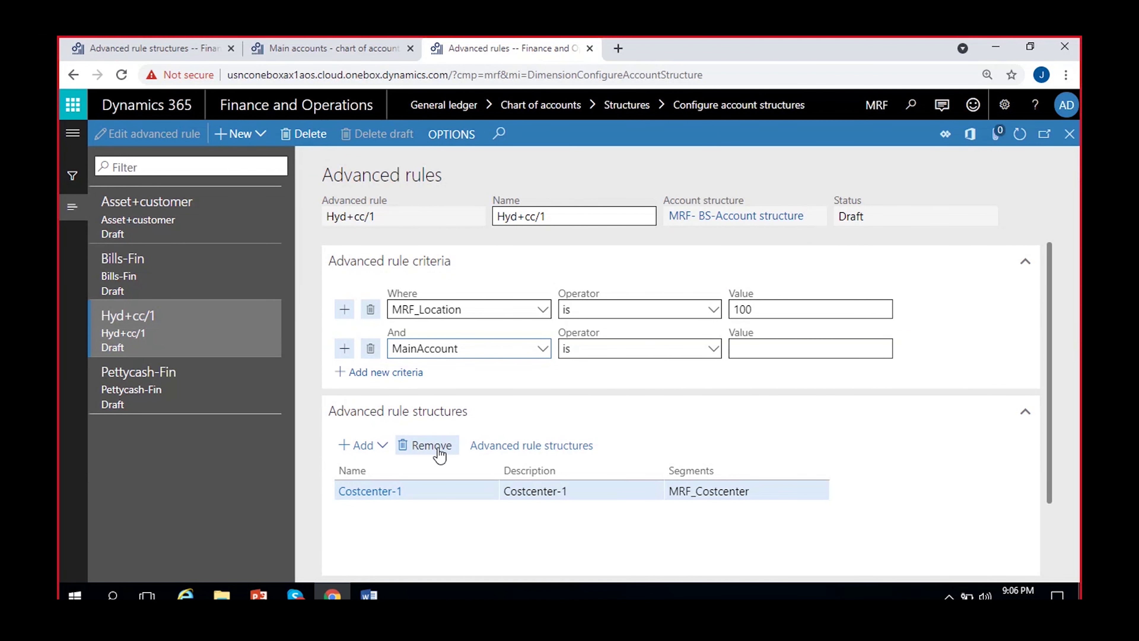
{"action": "left_click", "coordinate": [371, 348]}
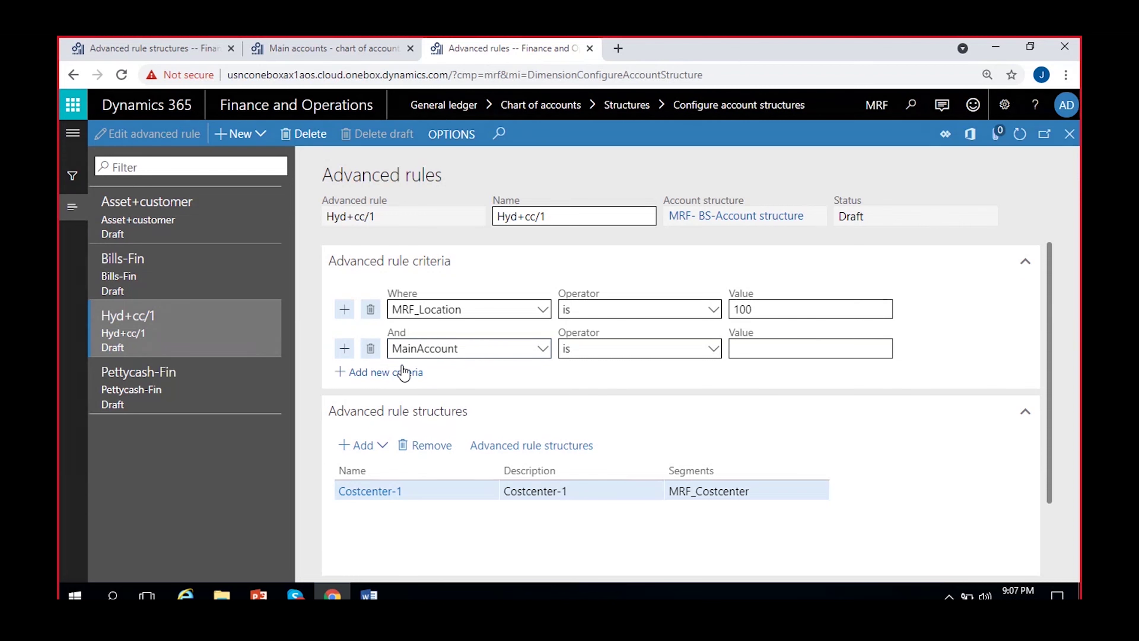
{"action": "left_click", "coordinate": [371, 349]}
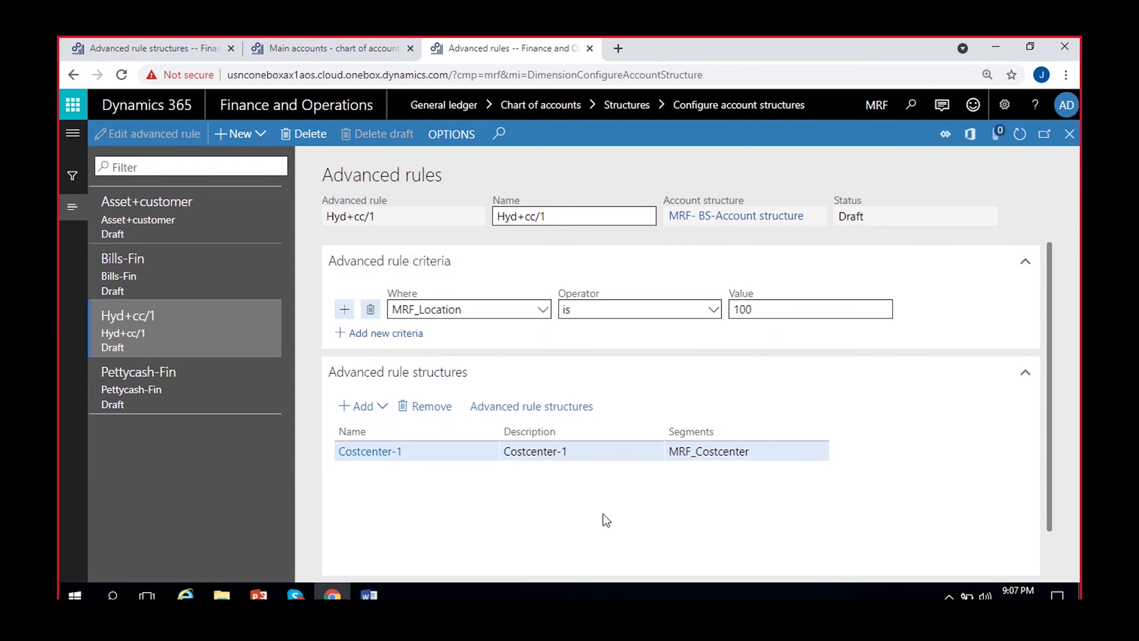
Replace the Hyd+cc/1 rule's location criterion with one where MainAccount begins with 2
{"action": "left_click", "coordinate": [370, 309]}
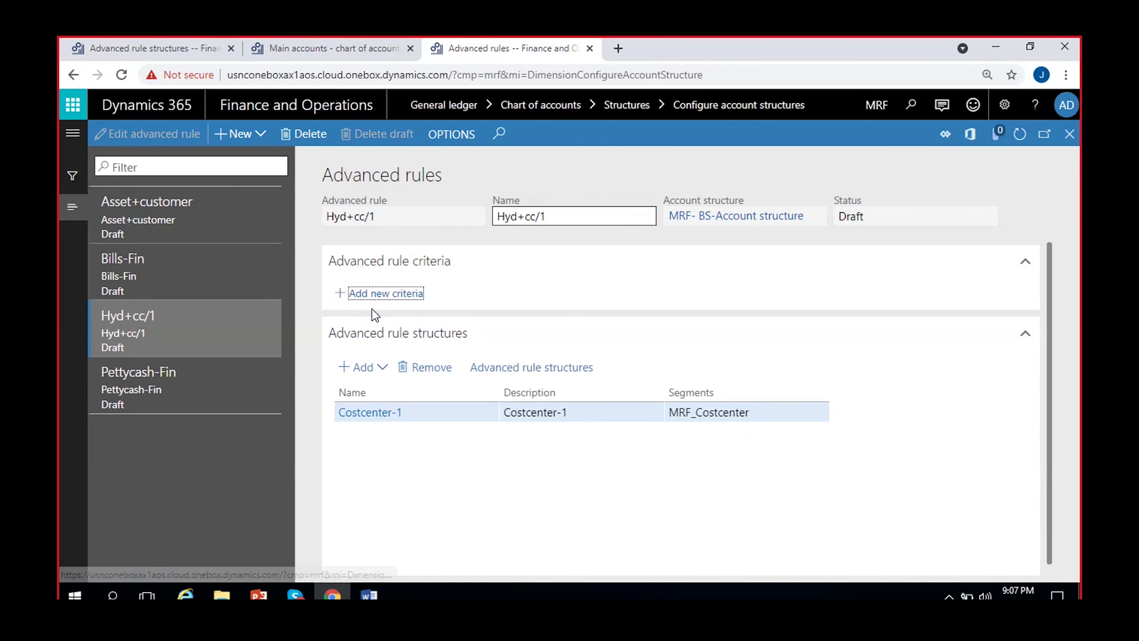
{"action": "left_click", "coordinate": [379, 294]}
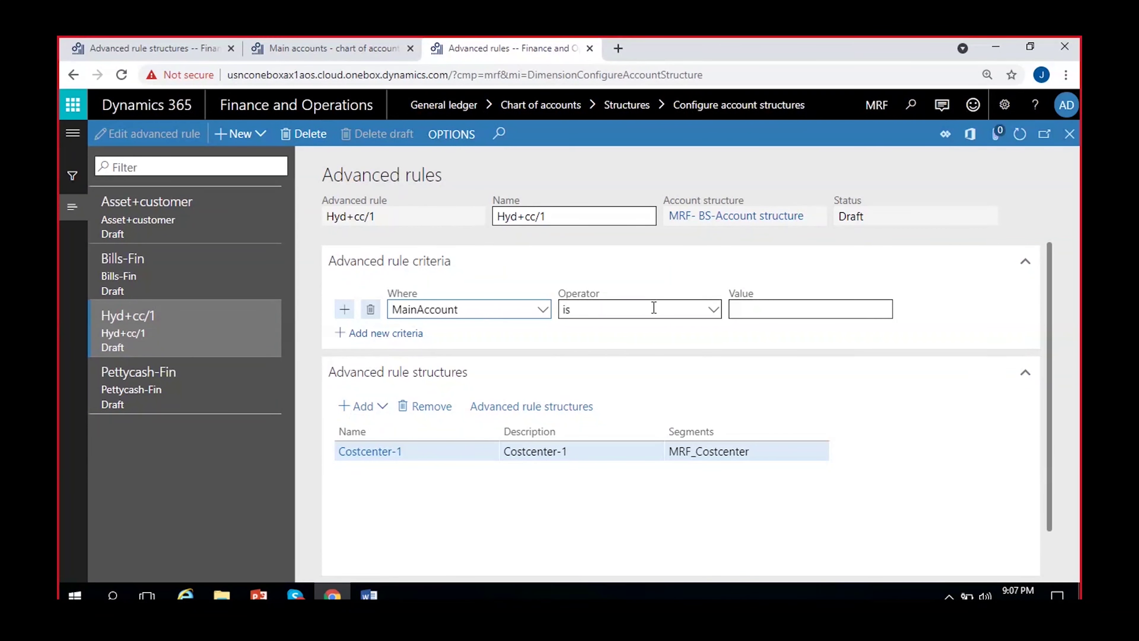
{"action": "left_click", "coordinate": [710, 314]}
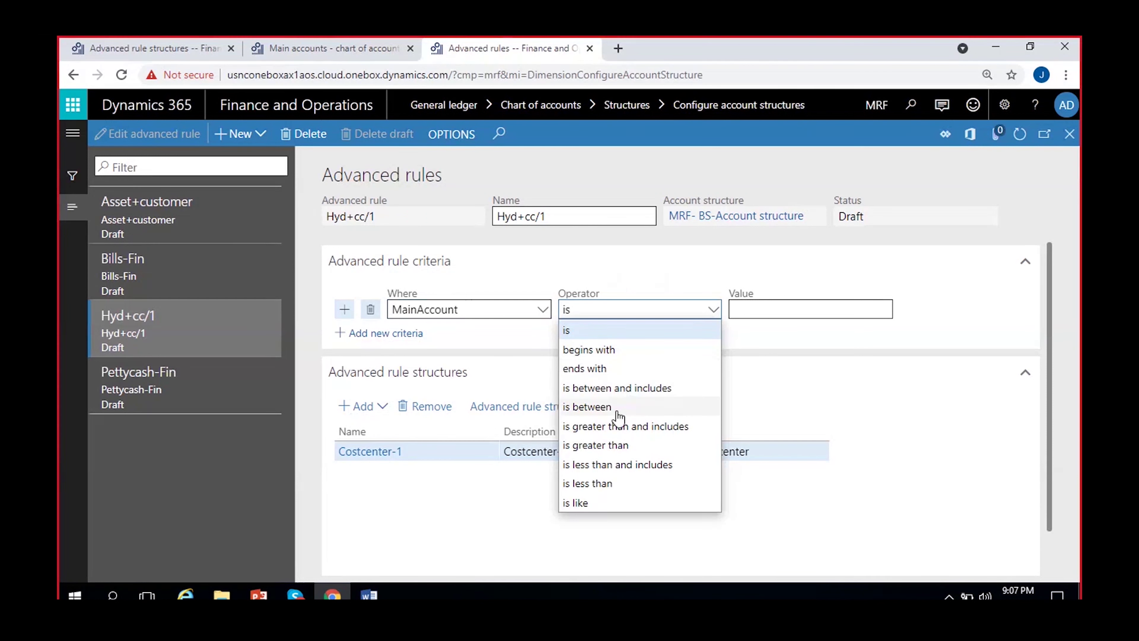
{"action": "left_click", "coordinate": [614, 350]}
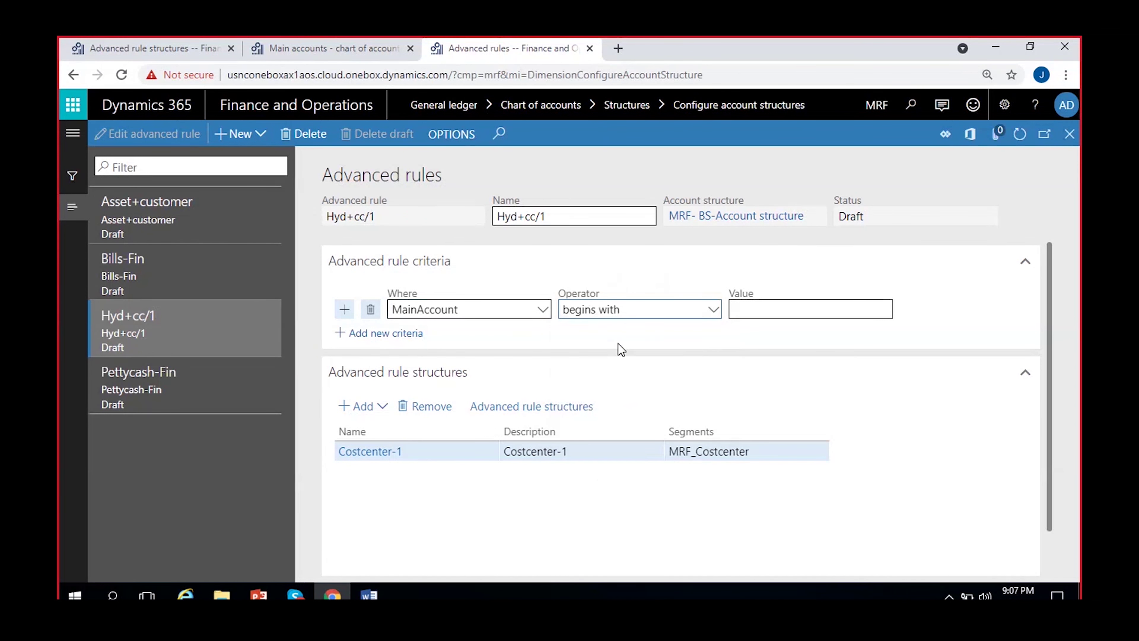
{"action": "left_click", "coordinate": [751, 309]}
{"action": "type", "text": "2"}
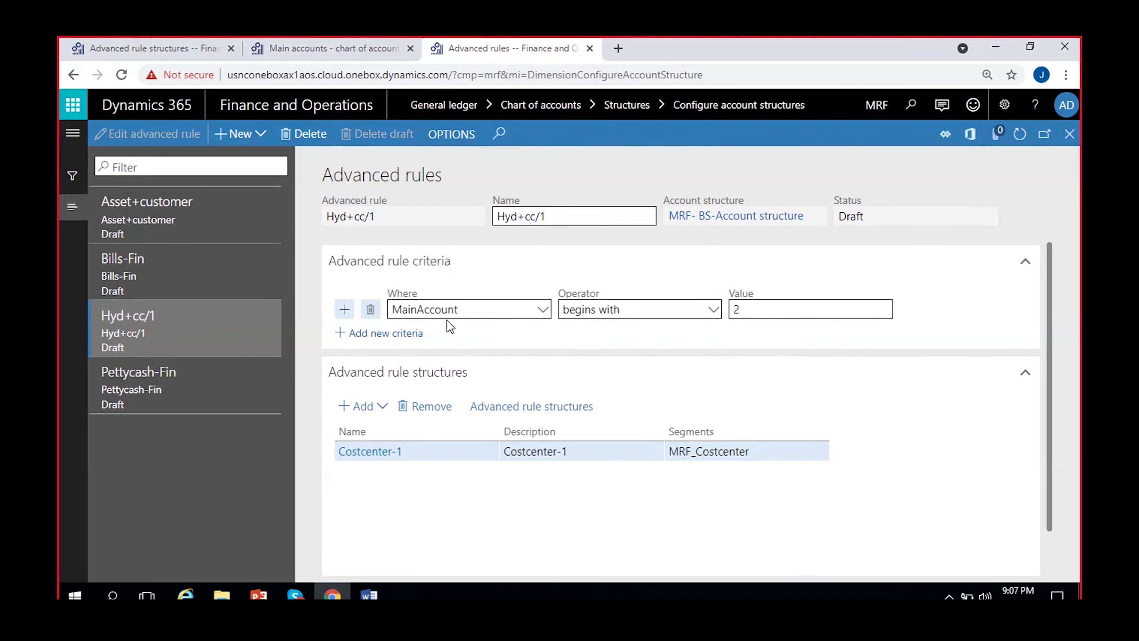
Add a second criterion where MRF_Location is 100 and remove the MainAccount criterion from the Hyd+cc/1 rule
{"action": "left_click", "coordinate": [401, 335]}
{"action": "left_click", "coordinate": [807, 354]}
{"action": "type", "text": "100"}
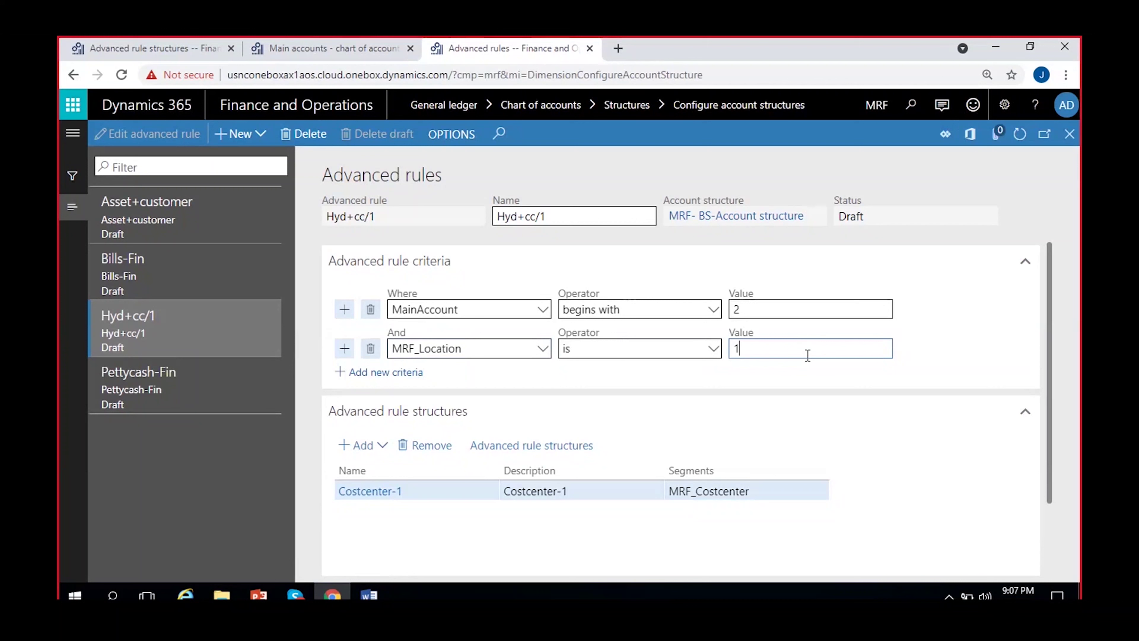
{"action": "left_click", "coordinate": [680, 533]}
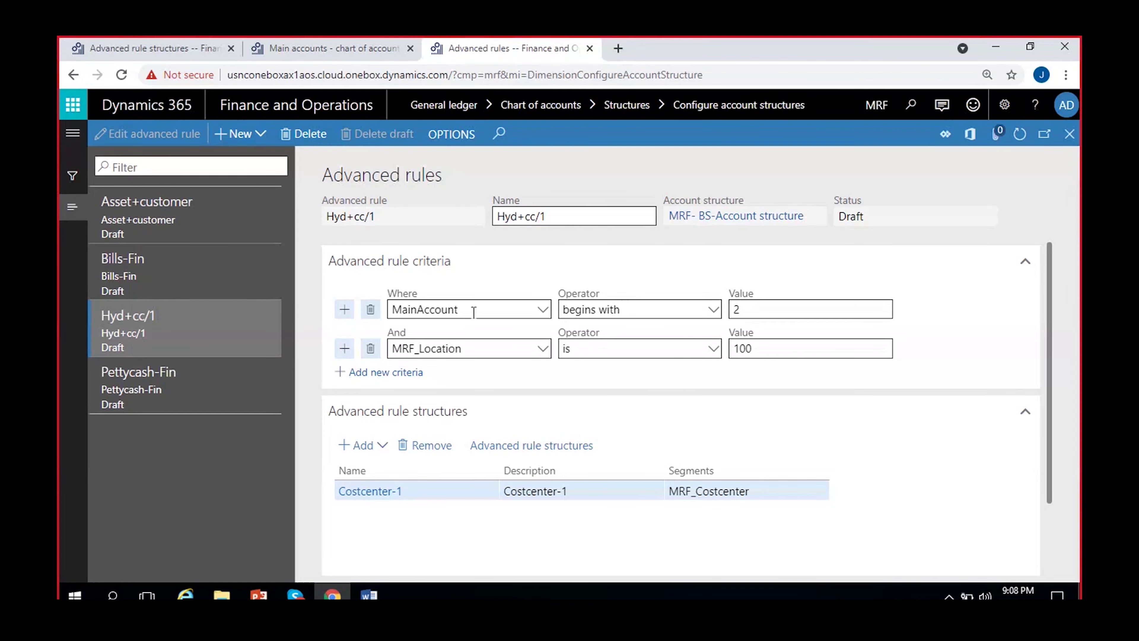
{"action": "left_click", "coordinate": [370, 309]}
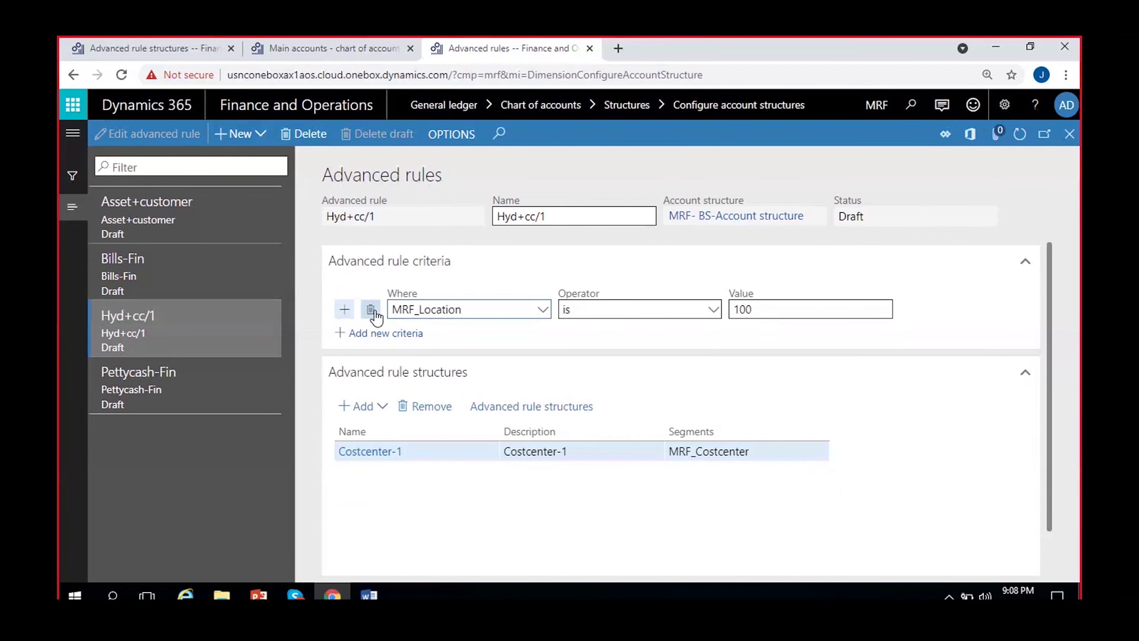
{"action": "left_click", "coordinate": [386, 333]}
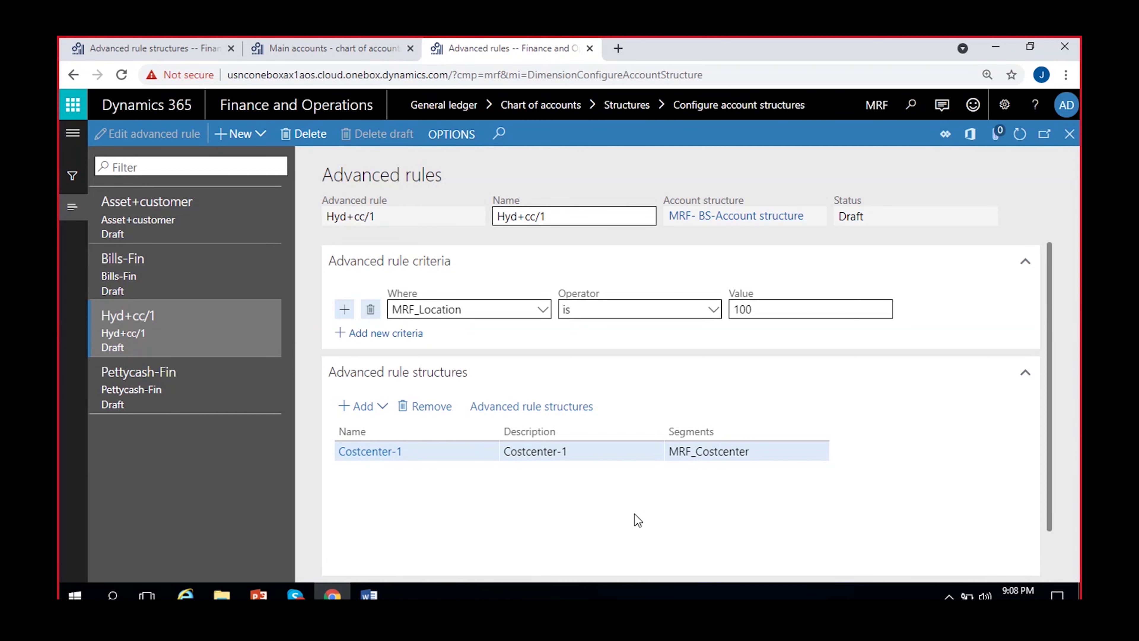
Close the advanced rules, activate the MRF- BS-Account structure without batch processing, and refresh its status
{"action": "left_click", "coordinate": [1070, 137]}
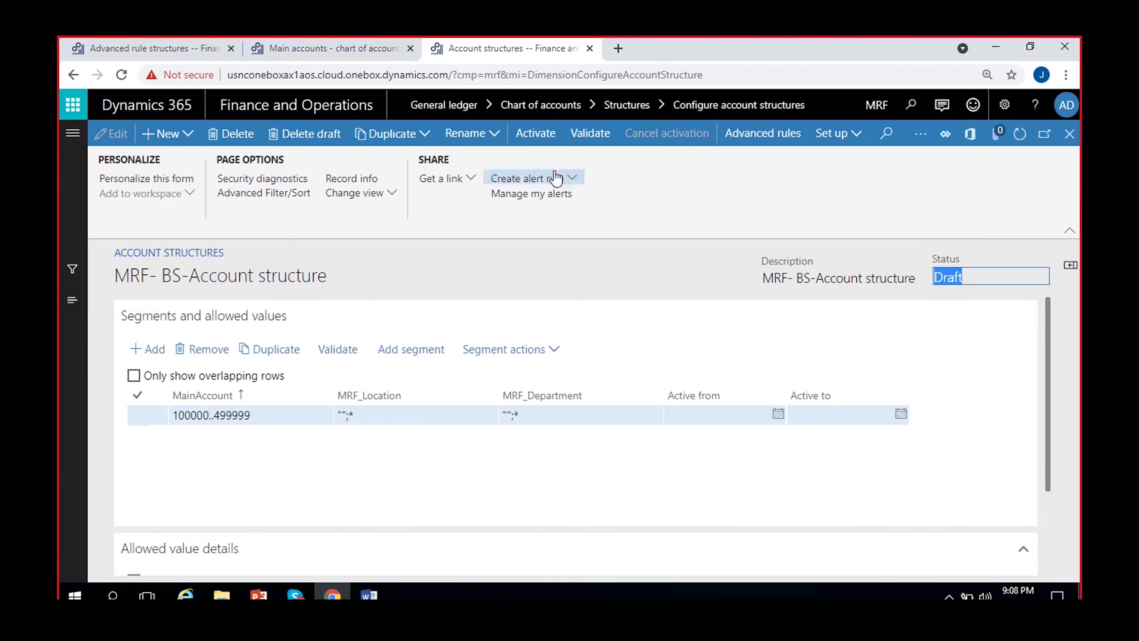
{"action": "left_click", "coordinate": [535, 133]}
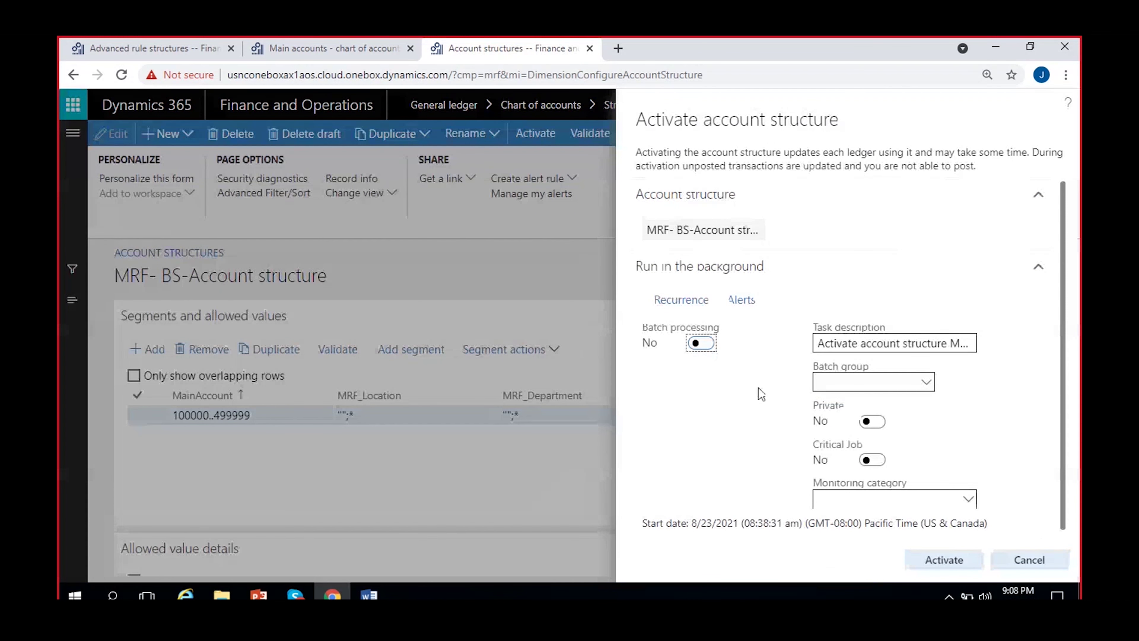
{"action": "left_click", "coordinate": [955, 562]}
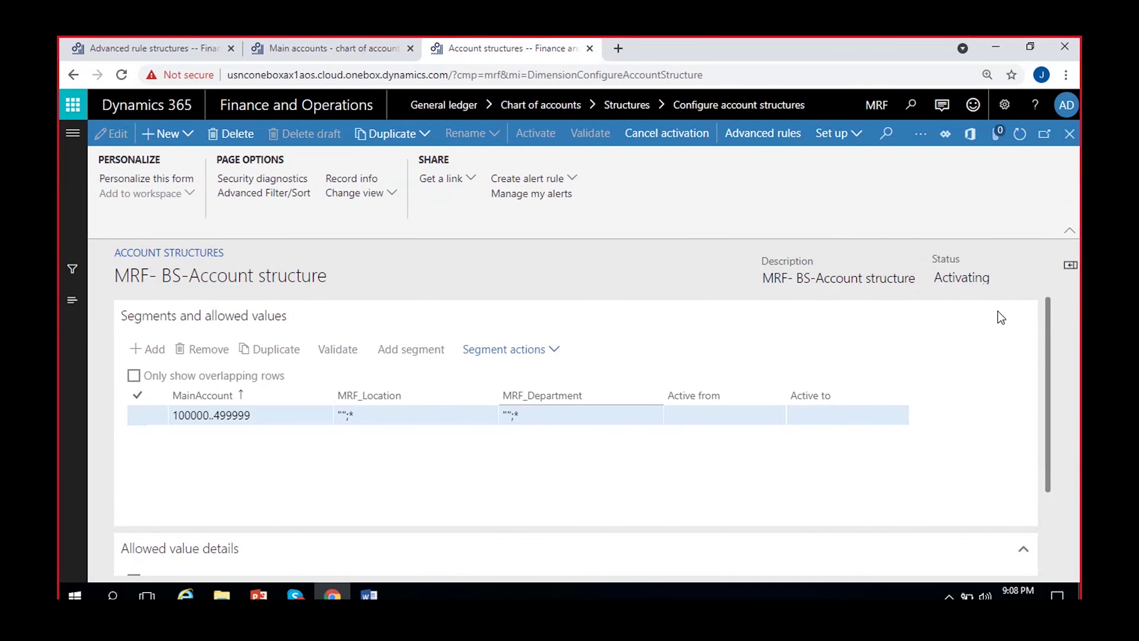
{"action": "left_click", "coordinate": [1016, 140]}
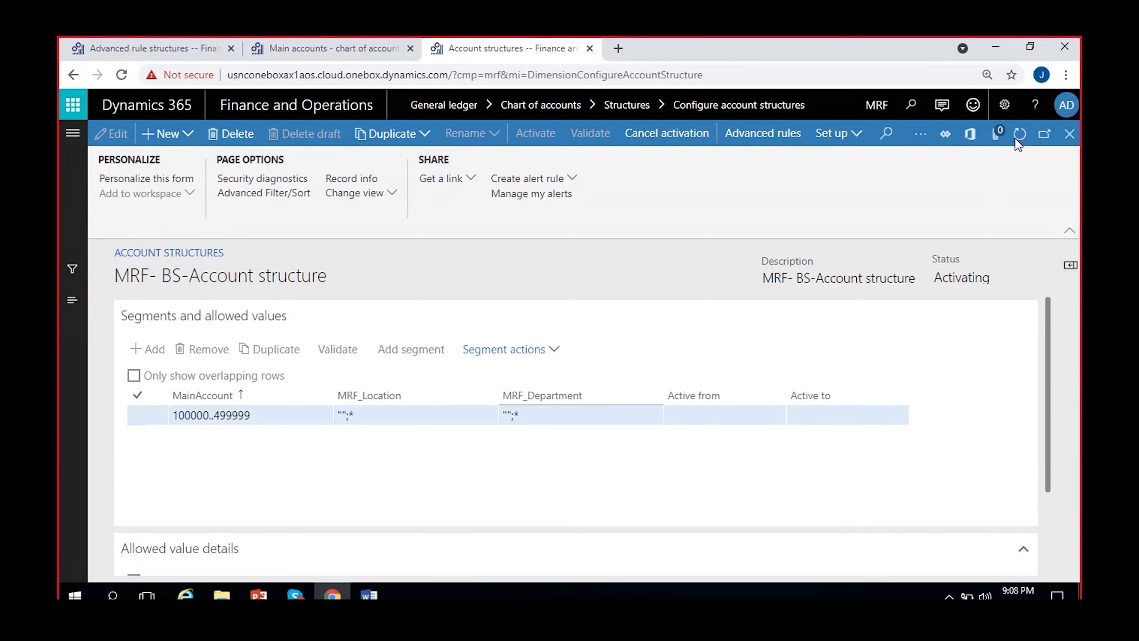